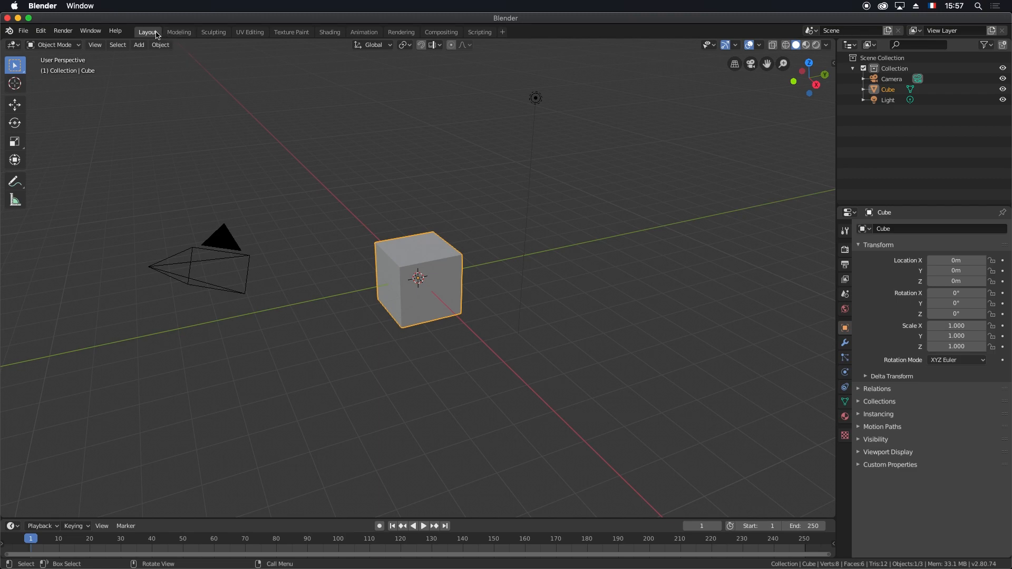
- Look through the workspaces from Modeling to Scripting, and return to the Layout workspace
click(179, 32)
click(213, 32)
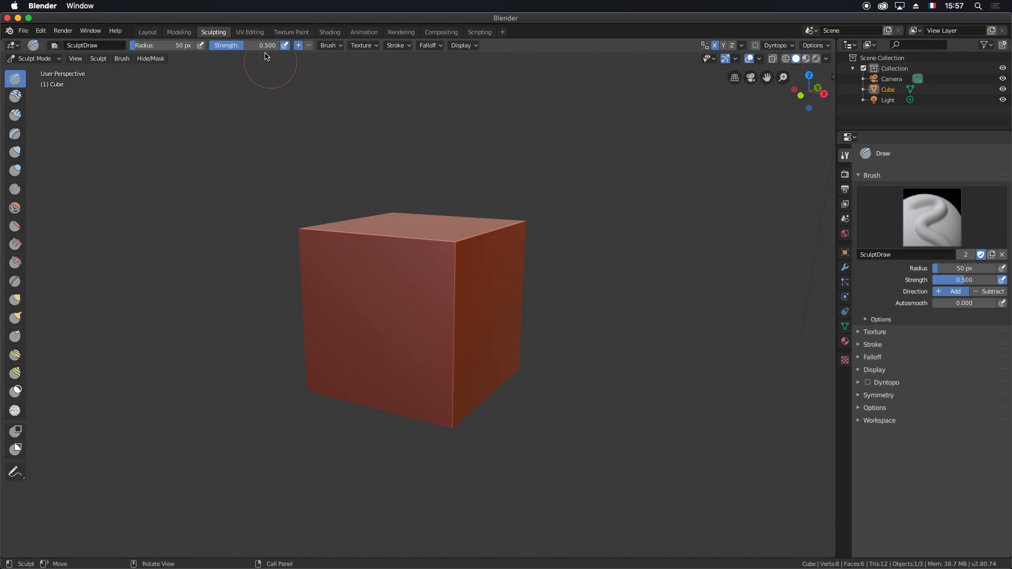
click(256, 34)
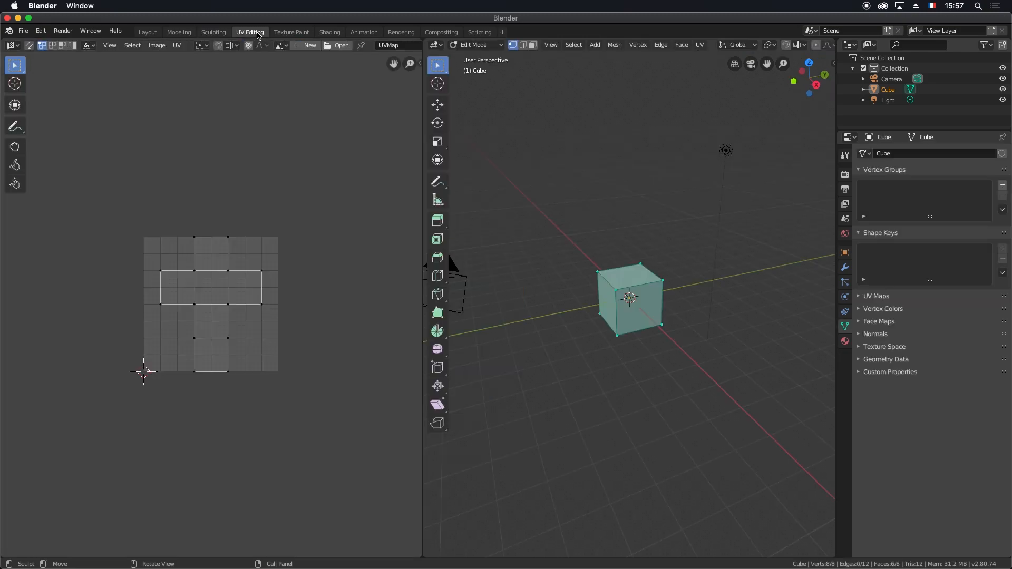
click(292, 33)
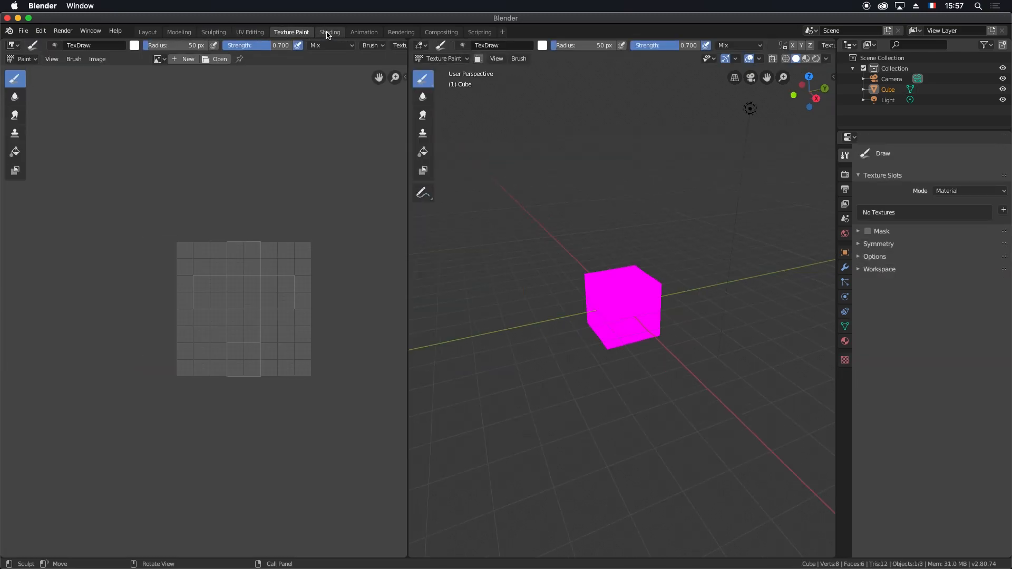
click(356, 33)
click(333, 33)
click(367, 33)
click(402, 33)
click(441, 33)
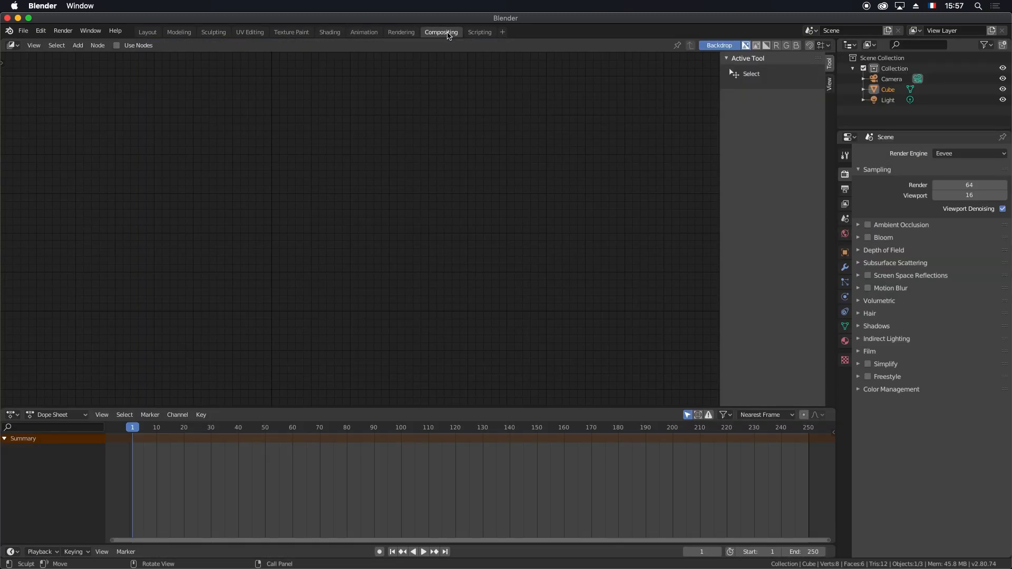
click(478, 33)
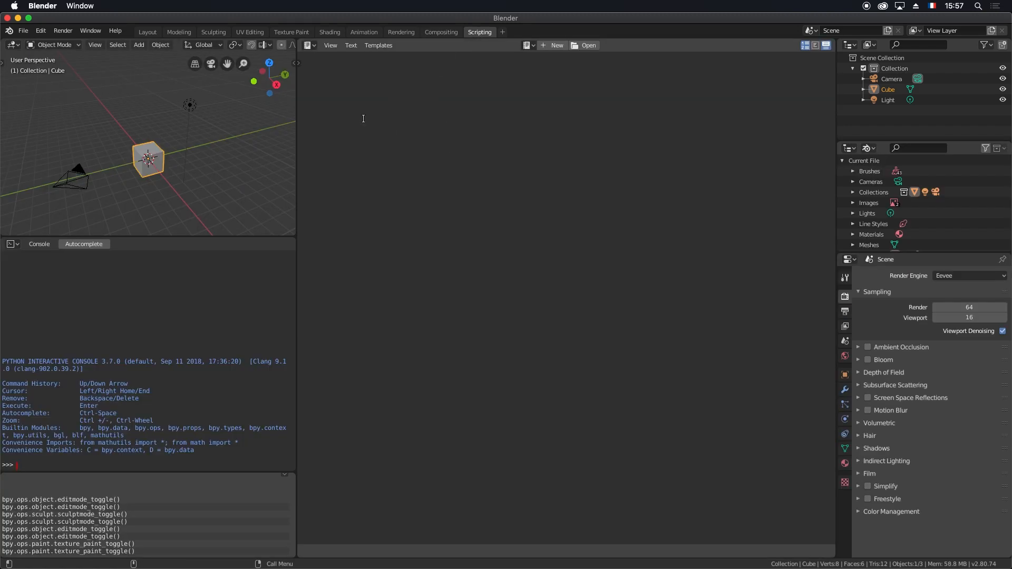
click(147, 32)
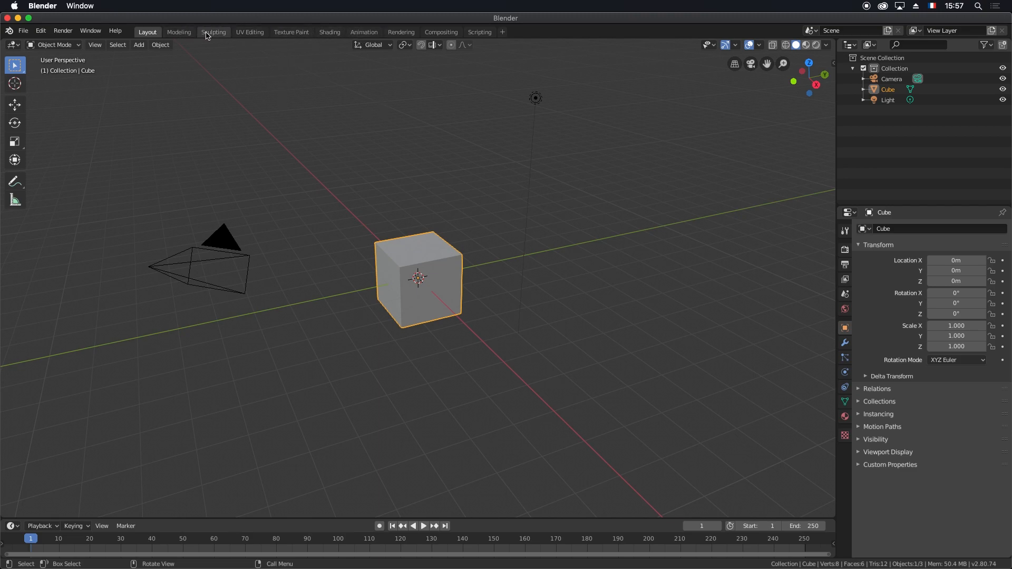
- Examine the mesh tools offered in the Modeling workspace, and return to Layout
click(176, 33)
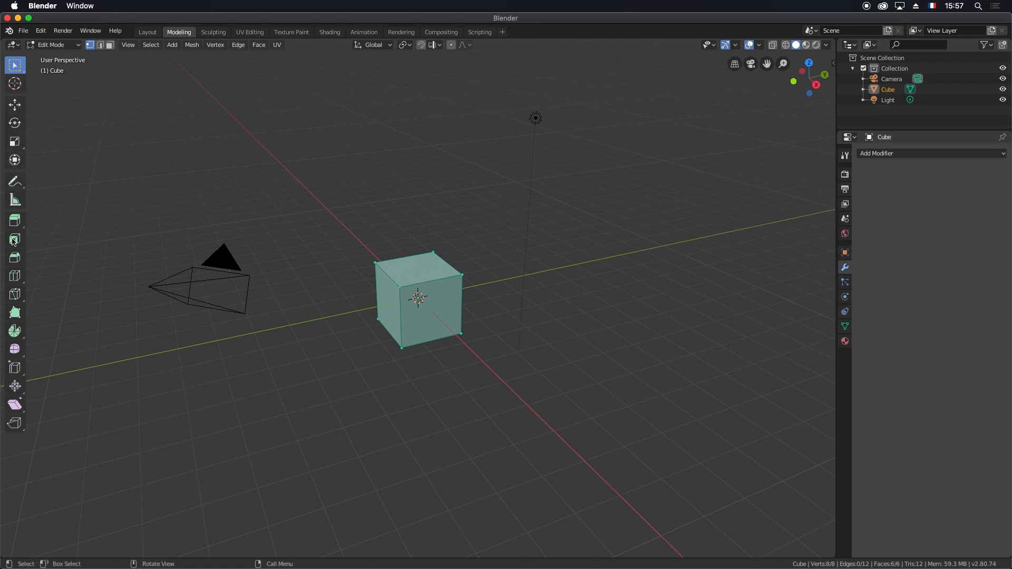
click(24, 72)
click(142, 48)
click(150, 33)
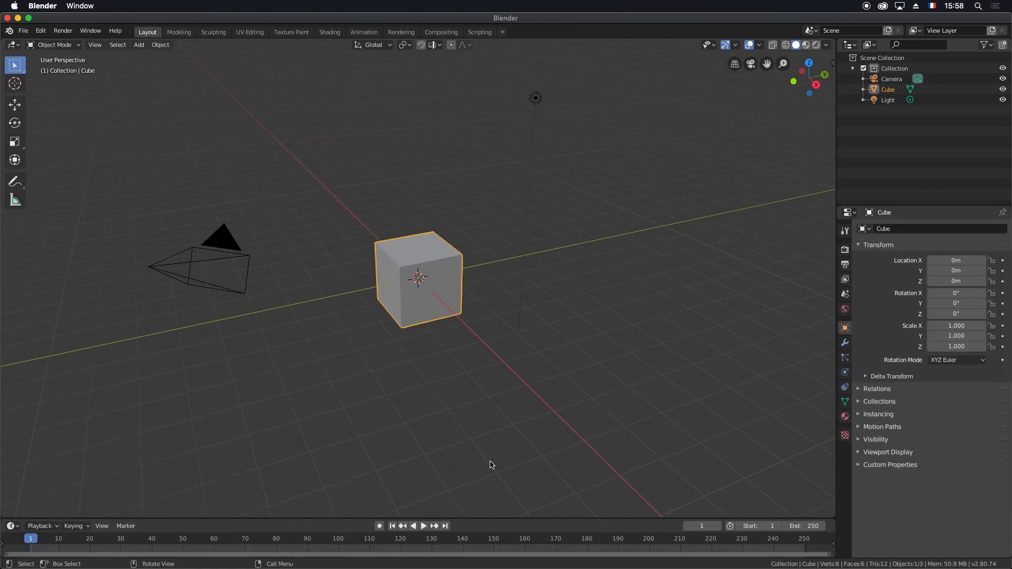
- Remove the timeline from the Layout workspace by joining the 3D viewport over its area
drag(459, 518, 447, 356)
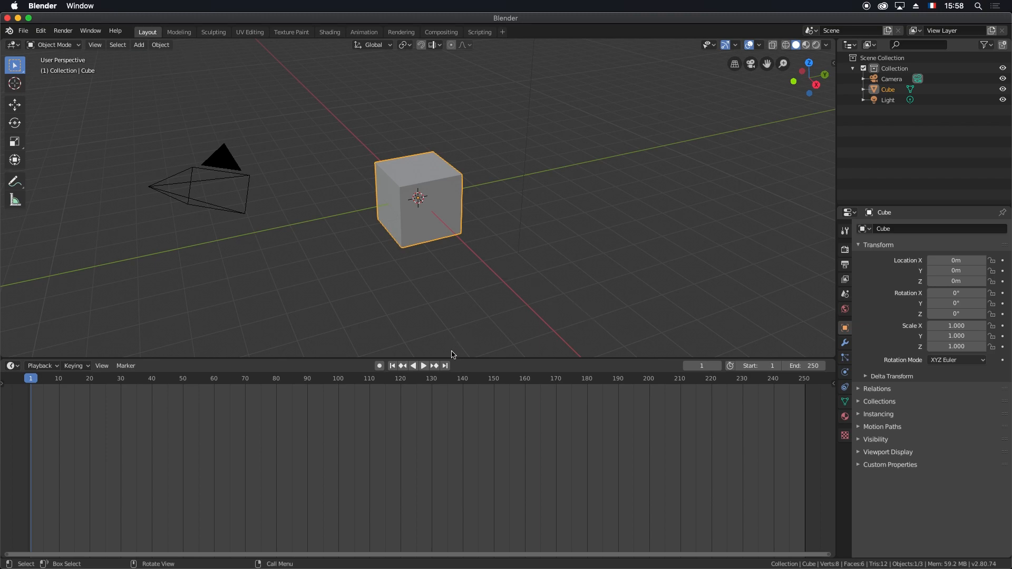
right_click(467, 359)
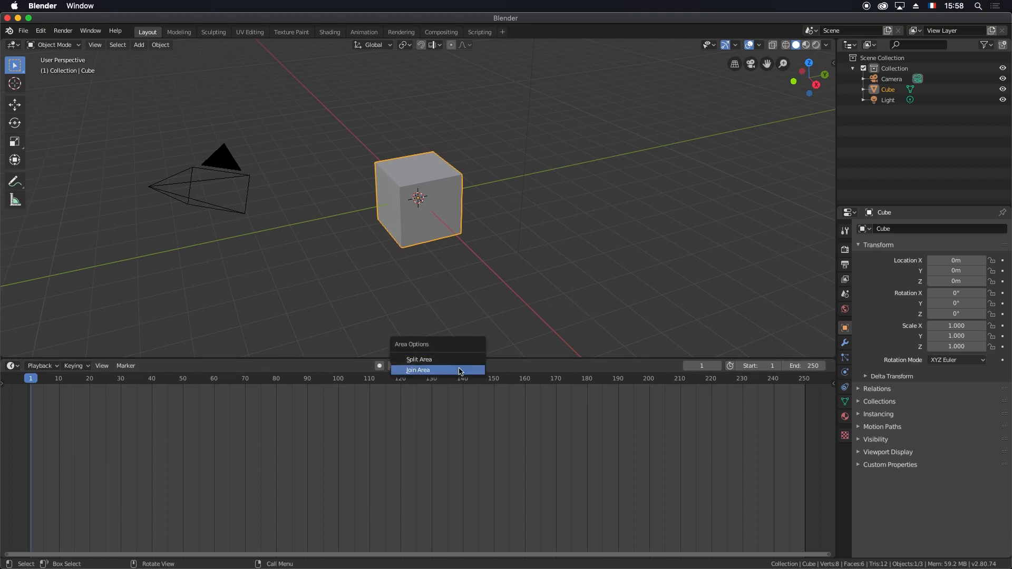
click(459, 372)
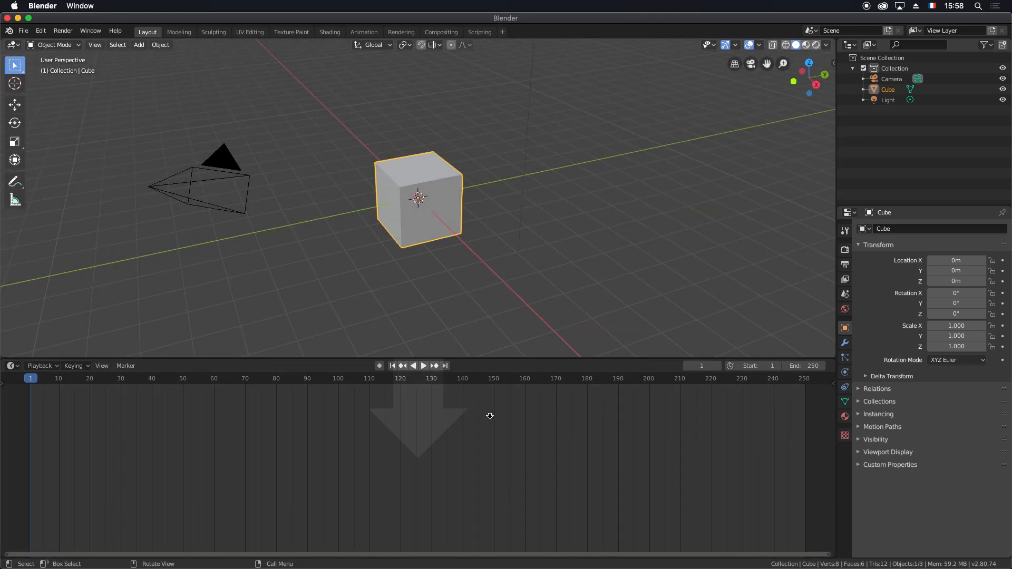
click(494, 415)
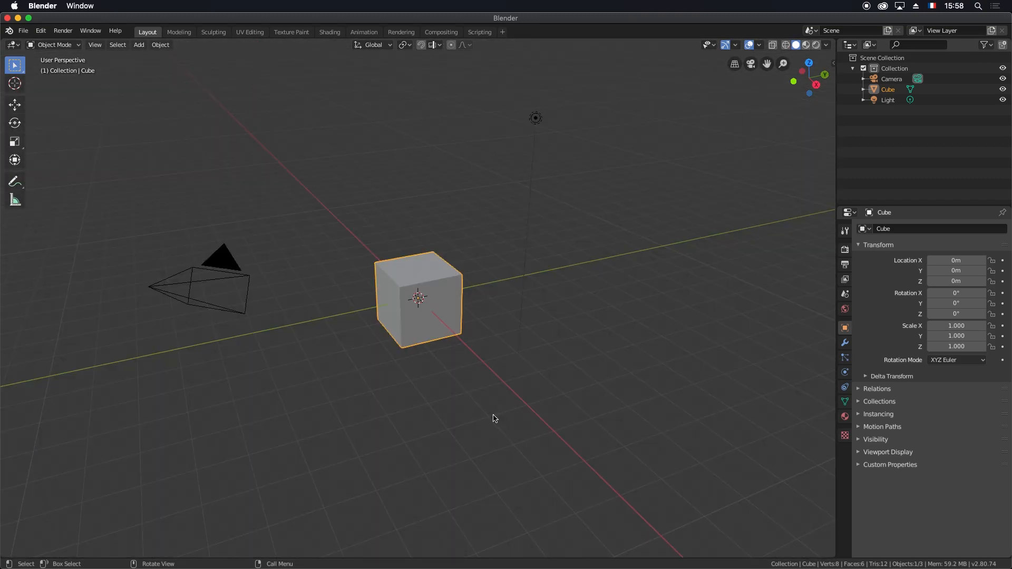
- Compare Layout with the Modeling workspace, and delete the default cube from the scene in Layout
click(179, 33)
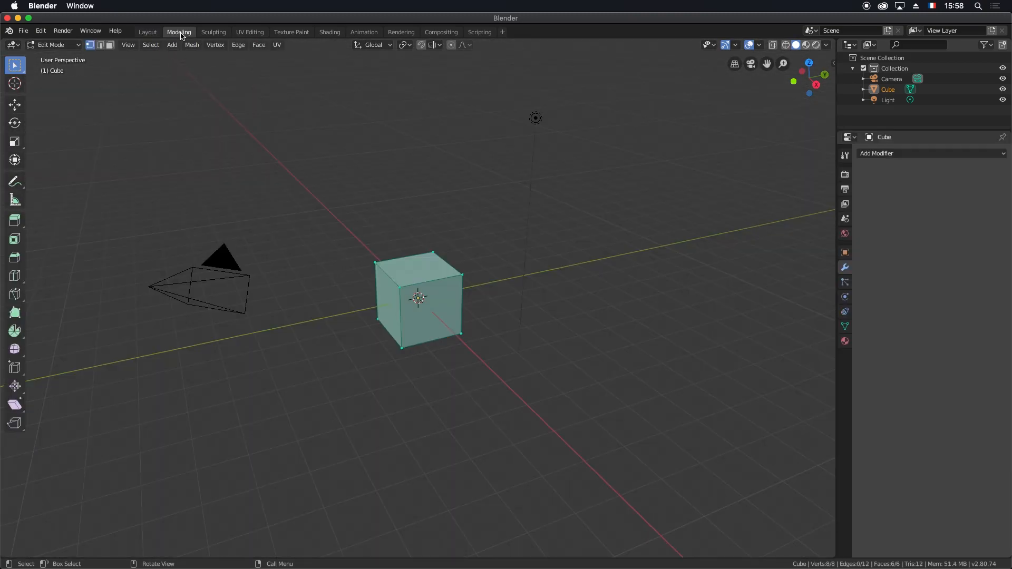
click(152, 35)
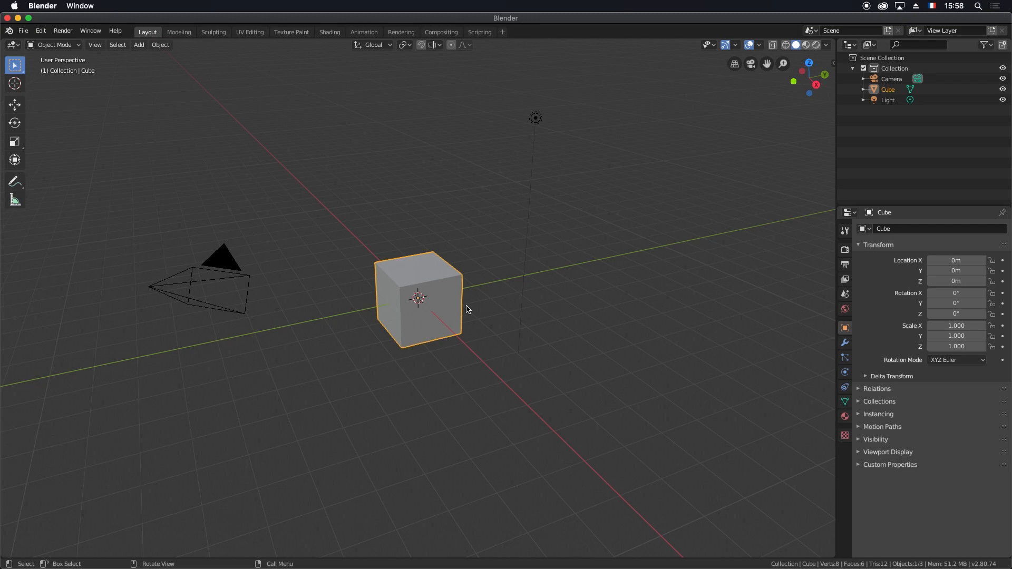
right_click(931, 89)
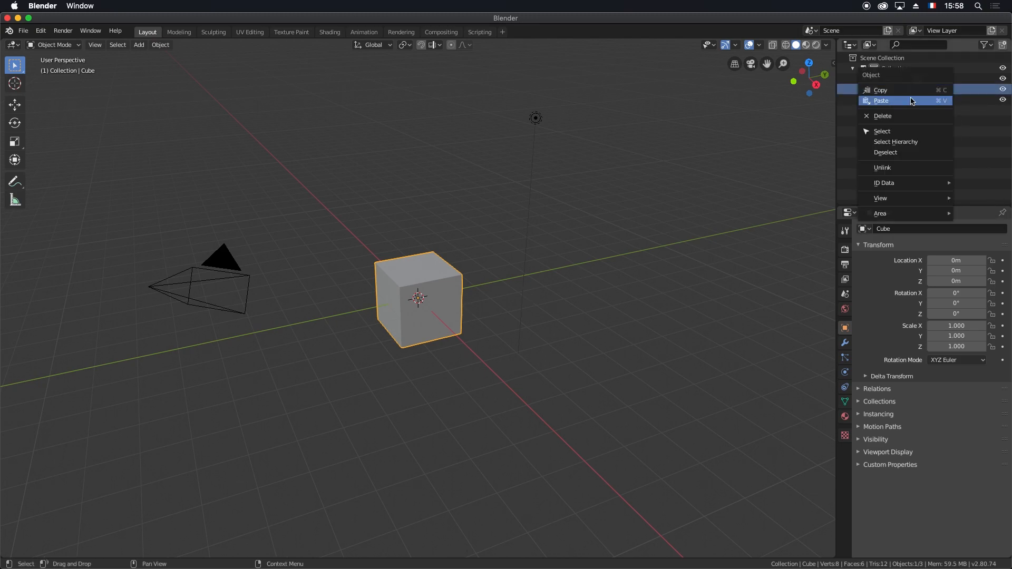
click(908, 116)
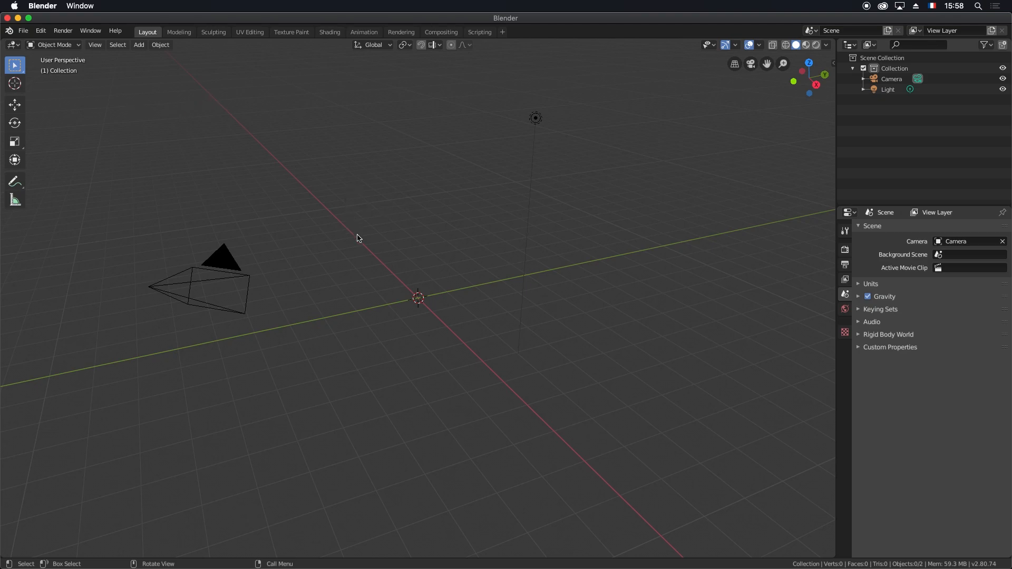
- Compare the Layout and Modeling workspaces of the scene without the cube by alternating between them
click(182, 33)
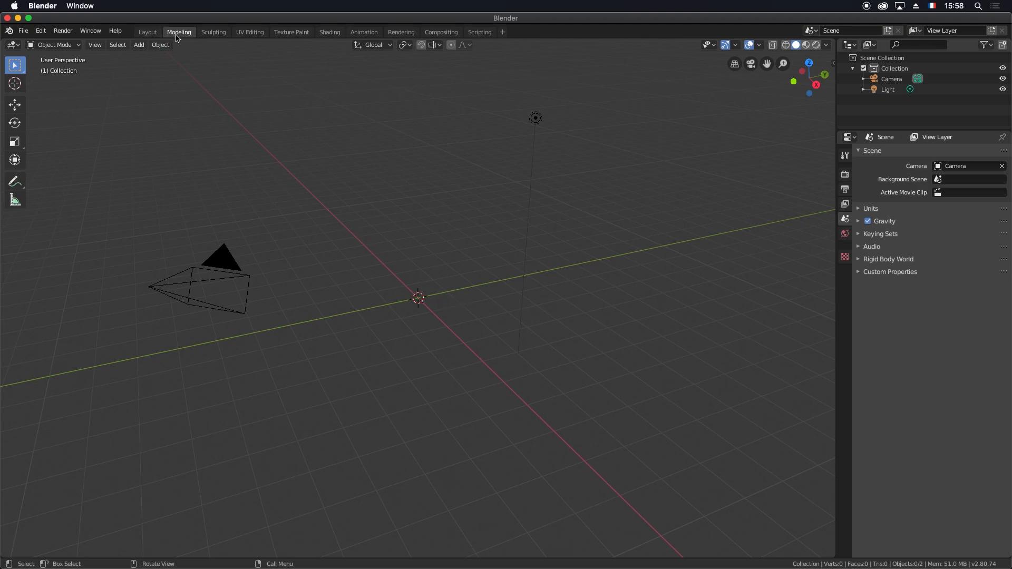
click(147, 35)
click(181, 34)
click(148, 34)
click(181, 33)
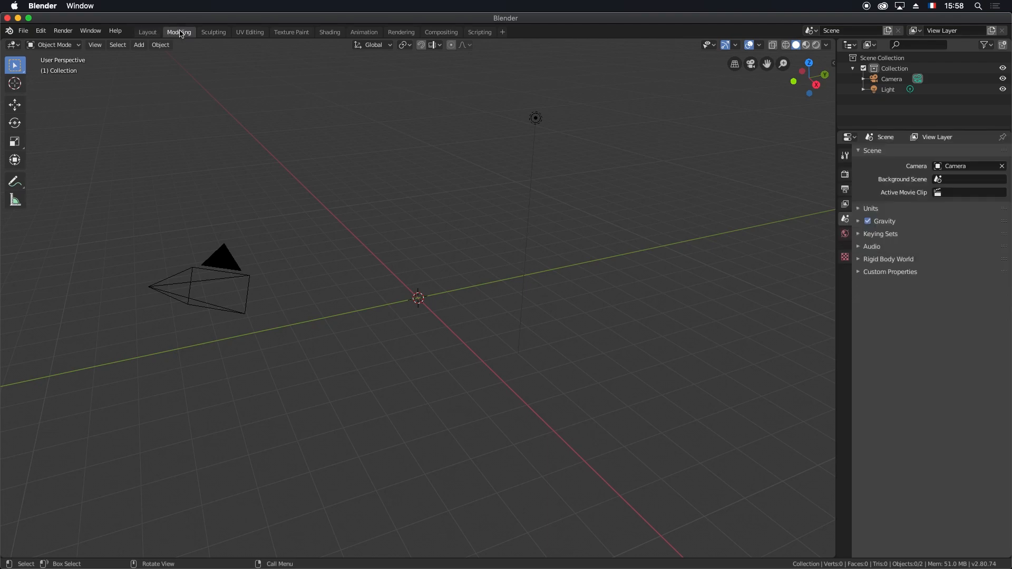
click(148, 34)
click(178, 34)
click(155, 36)
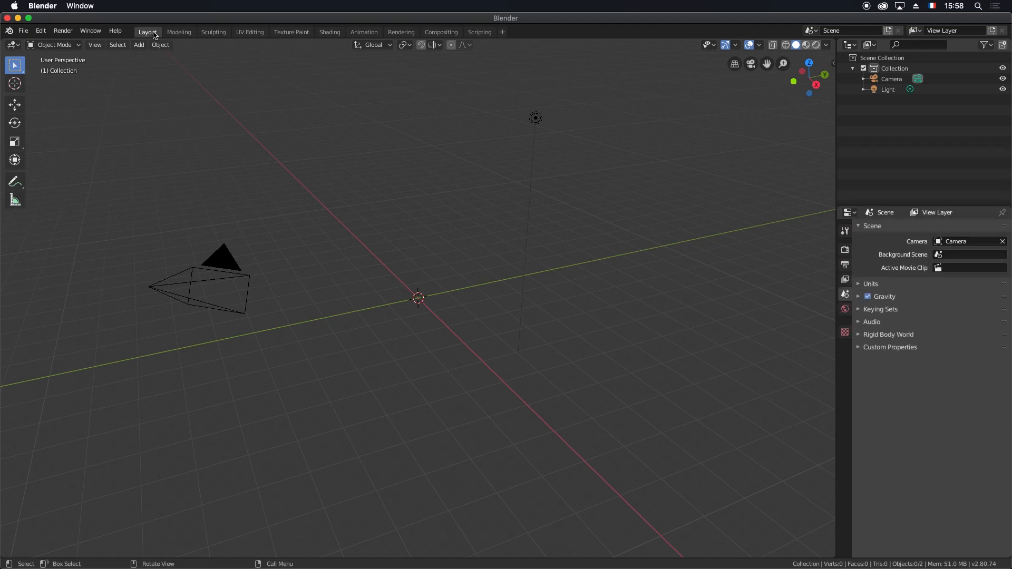
click(171, 34)
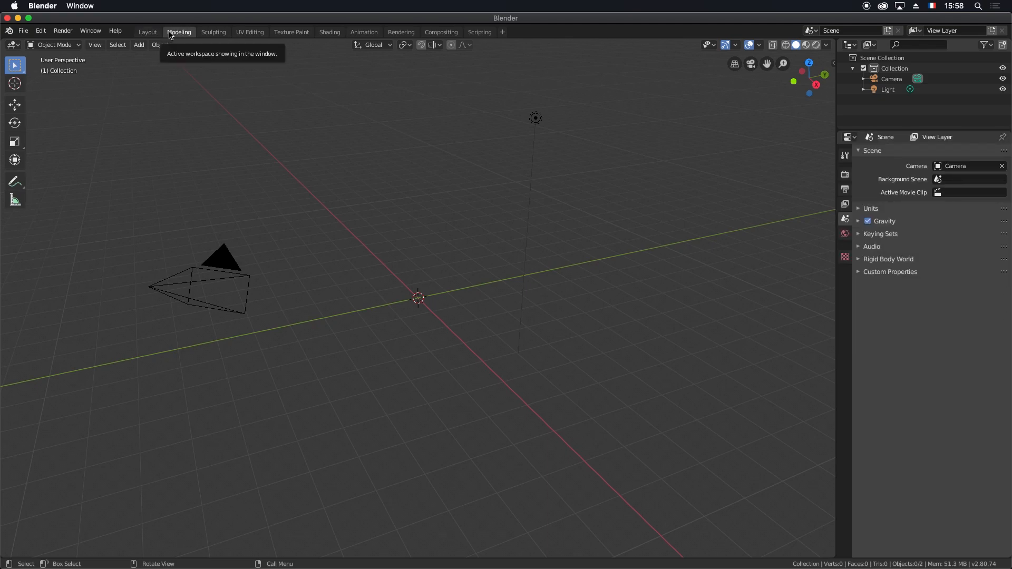
click(149, 34)
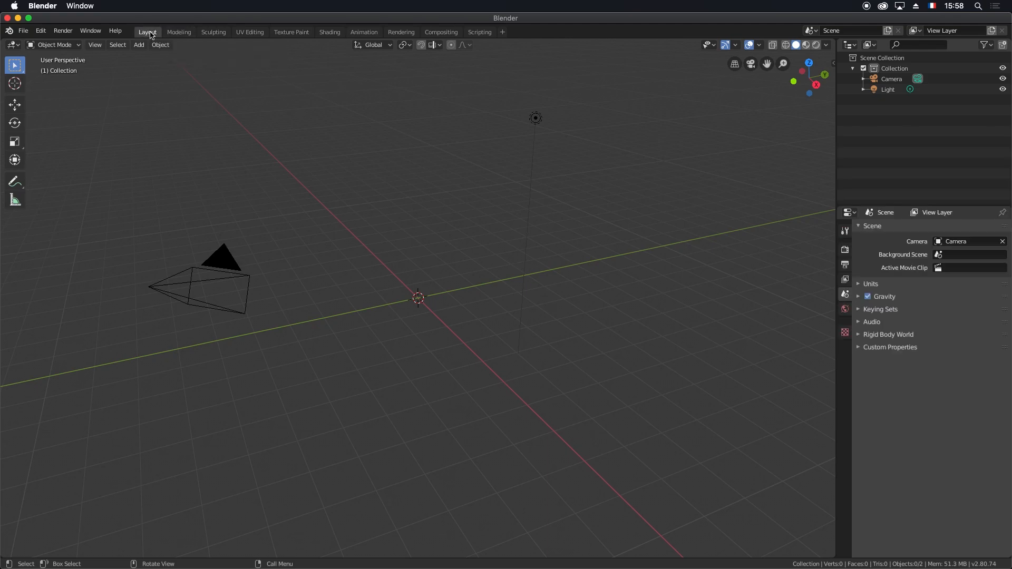
click(171, 33)
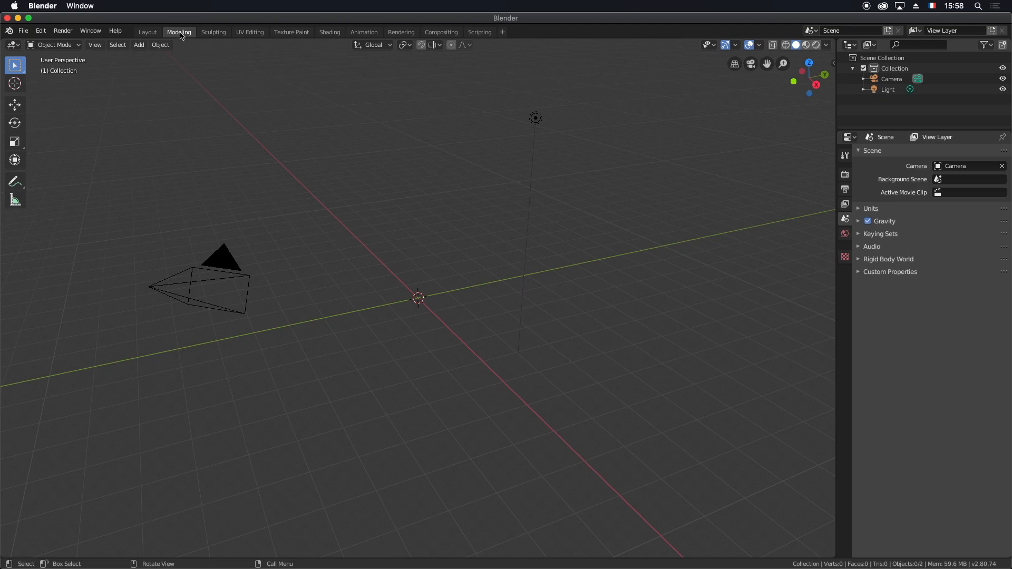
click(152, 34)
- Add chienLoup.jpeg from the Desktop folder as a reference image in the Modeling workspace
click(179, 34)
key(shift)
key(shift+a)
mouse_move(433, 189)
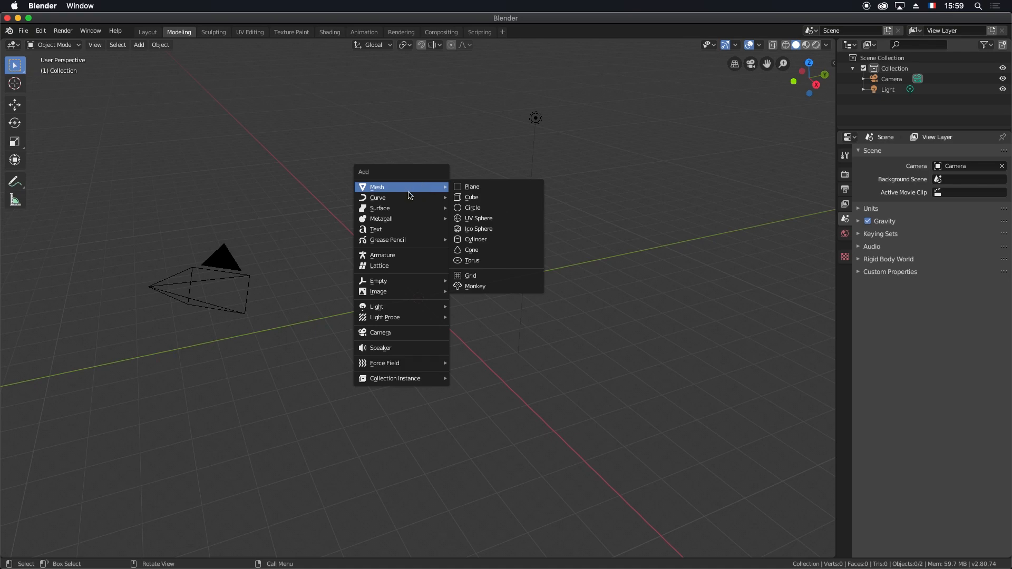
mouse_move(390, 297)
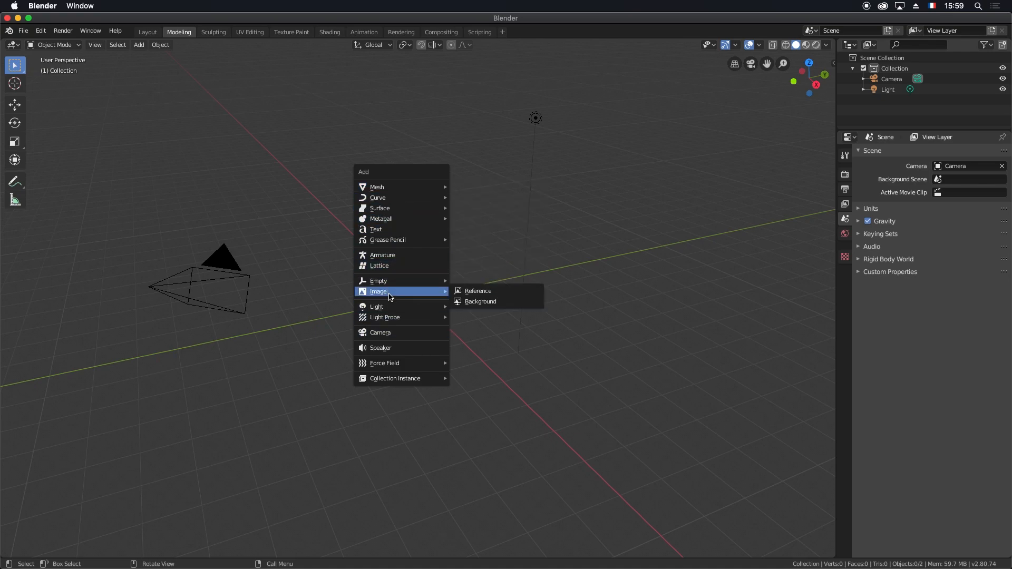
click(500, 295)
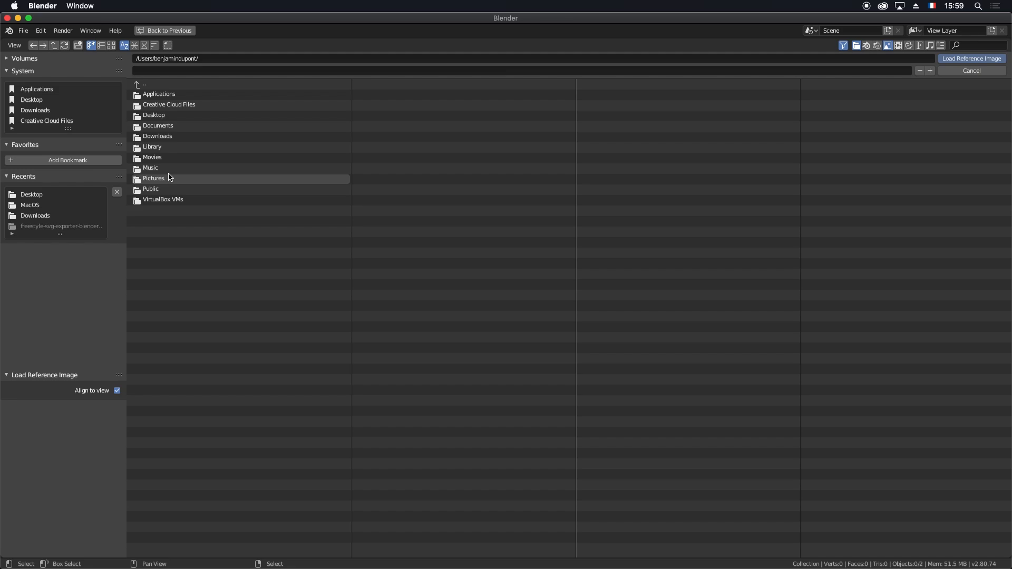
click(43, 198)
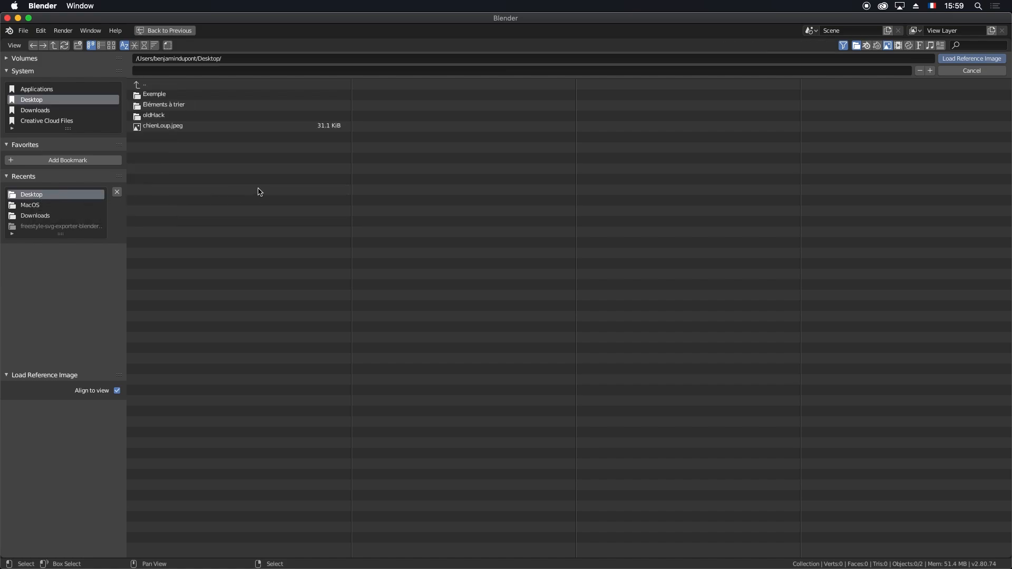
click(160, 130)
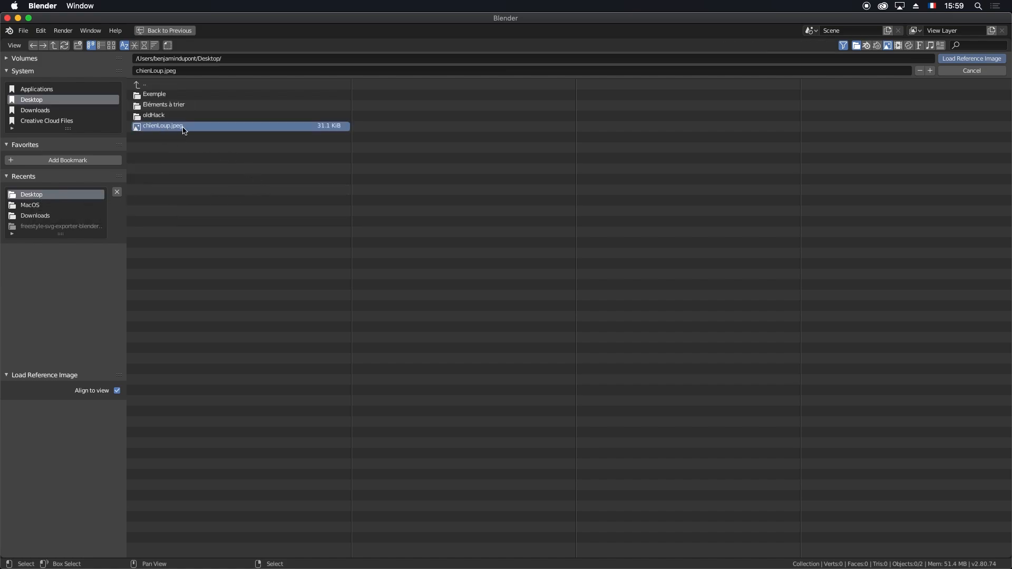
click(973, 59)
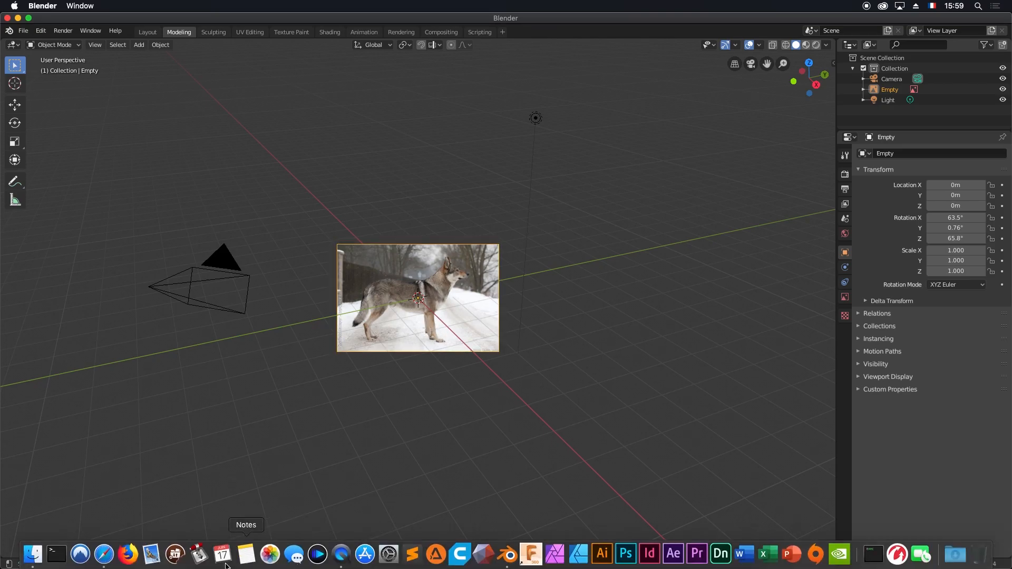
- Switch to Safari to review the "chien loup profil" image search, and minimize its window
click(104, 553)
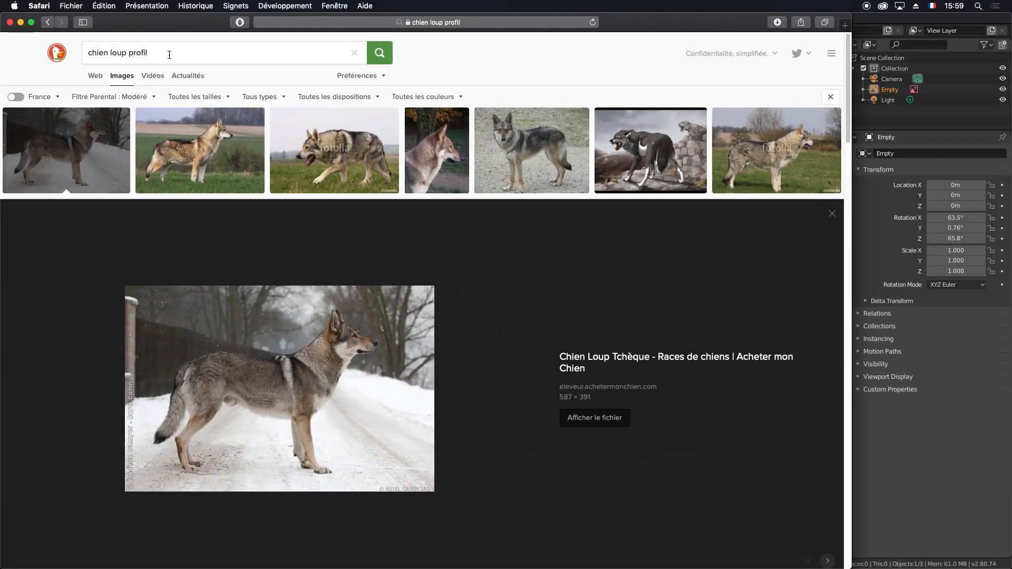
click(79, 51)
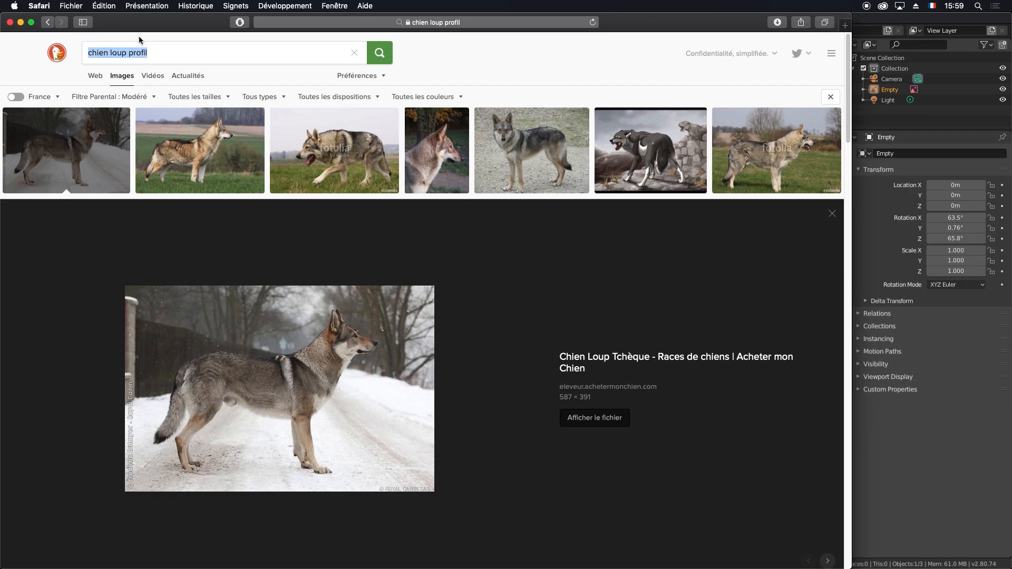
click(21, 23)
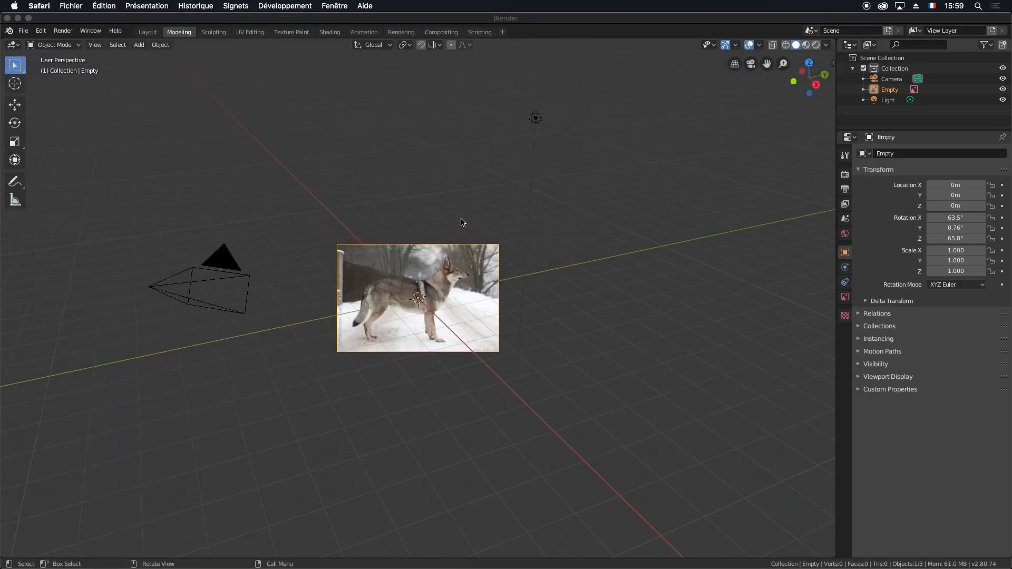
- Return to Blender and show the reference image's transform properties inside the 3D viewport
click(413, 209)
middle_drag(362, 235, 397, 254)
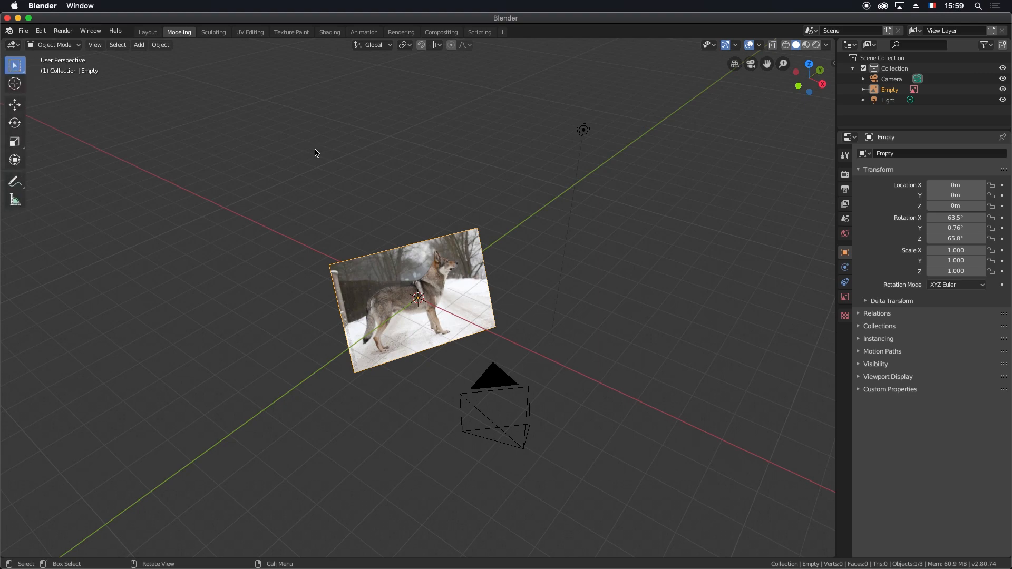
key(n)
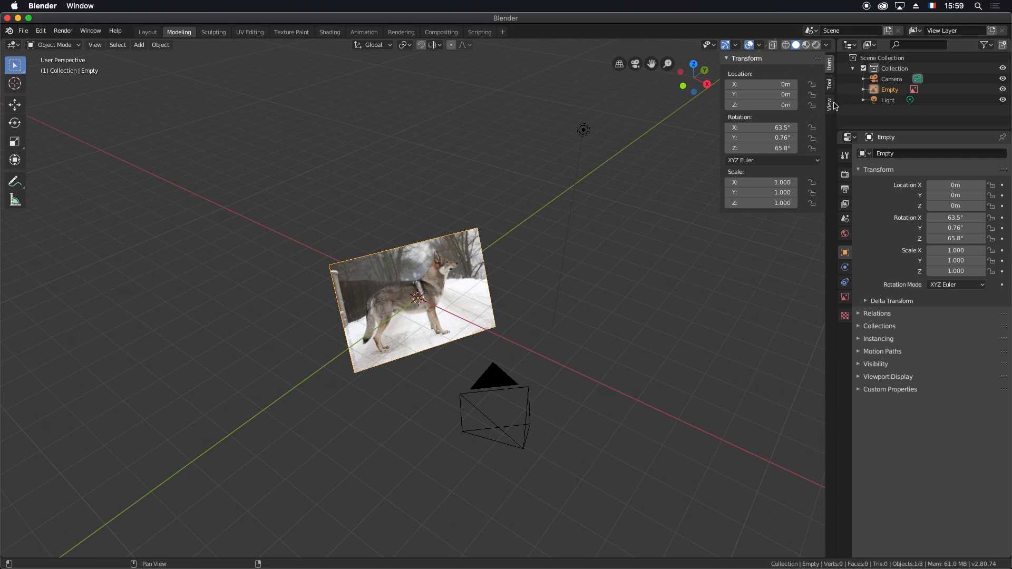
click(831, 104)
click(830, 86)
click(831, 64)
key(n)
key(n)
- Set the reference image's rotation to 90° on X and 0° on Y
click(771, 129)
text(90)
key(Return)
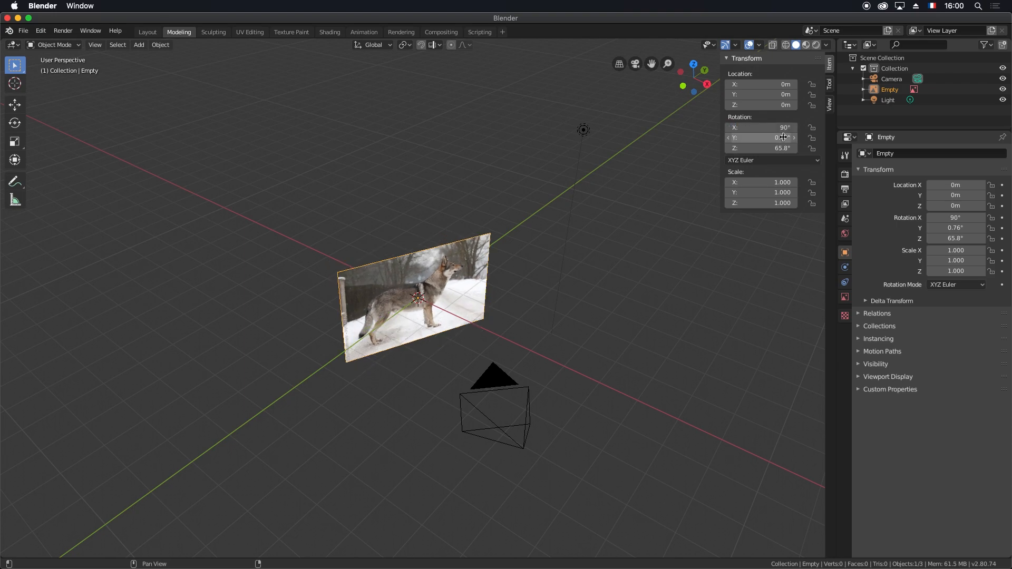
drag(782, 137, 785, 137)
click(759, 138)
text(0)
key(Return)
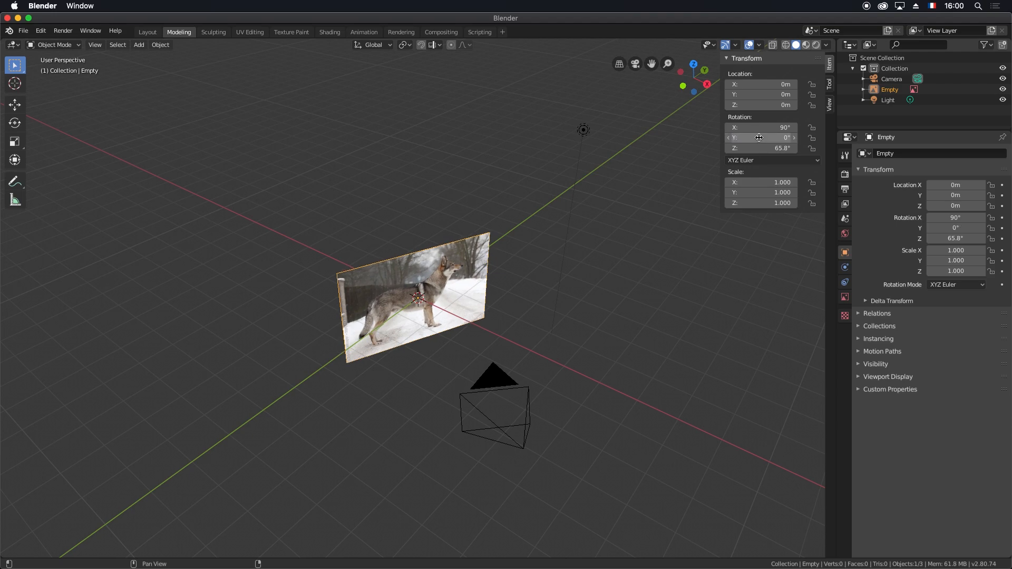
- Set the reference image's Z rotation to 0° and keep its X rotation at 90°
click(763, 148)
text(0)
key(Return)
middle_drag(410, 355, 307, 381)
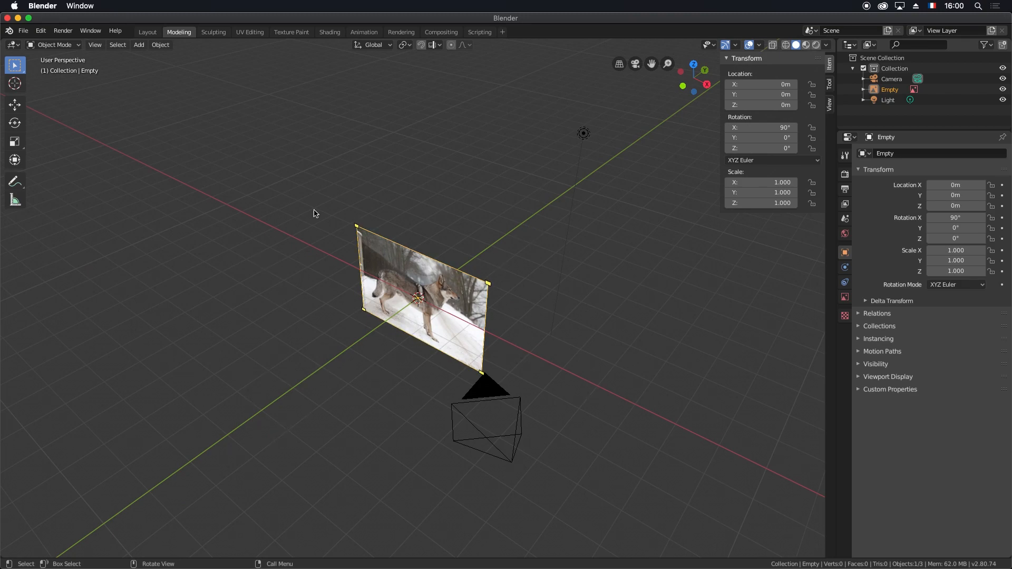
click(764, 128)
text(d)
key(Return)
- Enable alpha for the reference image and set its transparency to 0.25
click(845, 298)
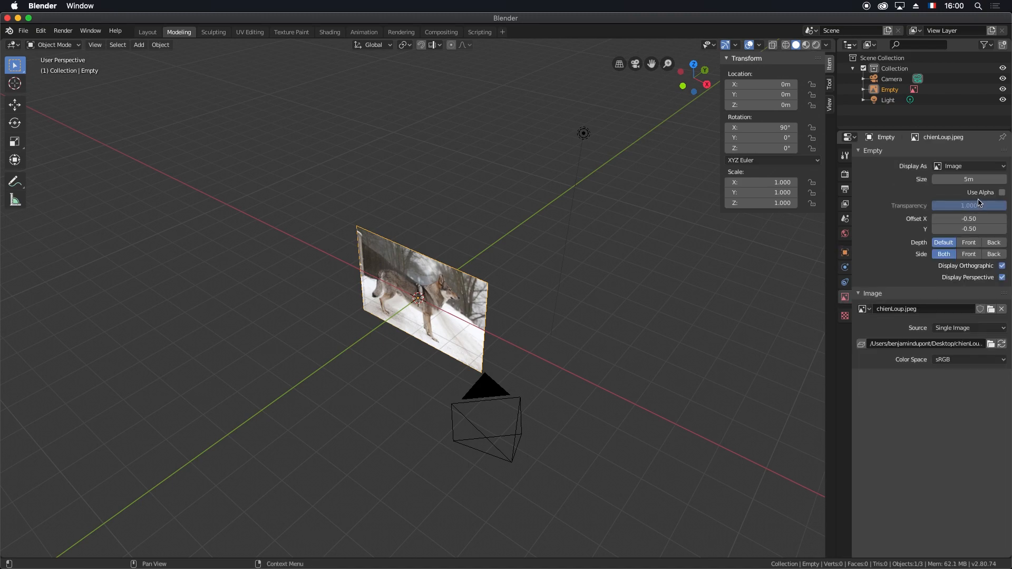
click(1002, 193)
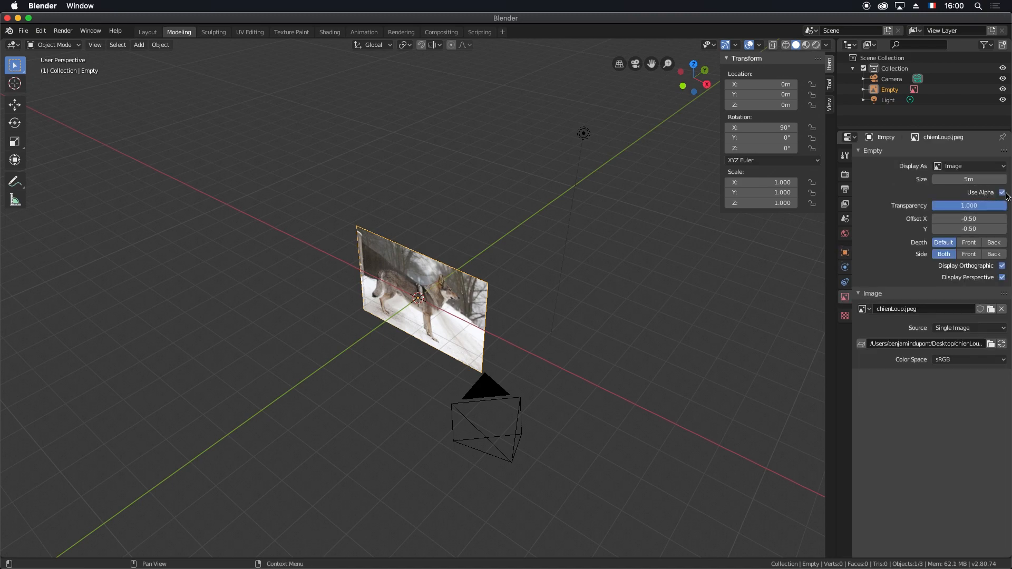
drag(1001, 207, 959, 207)
click(966, 205)
text(0.25)
key(Return)
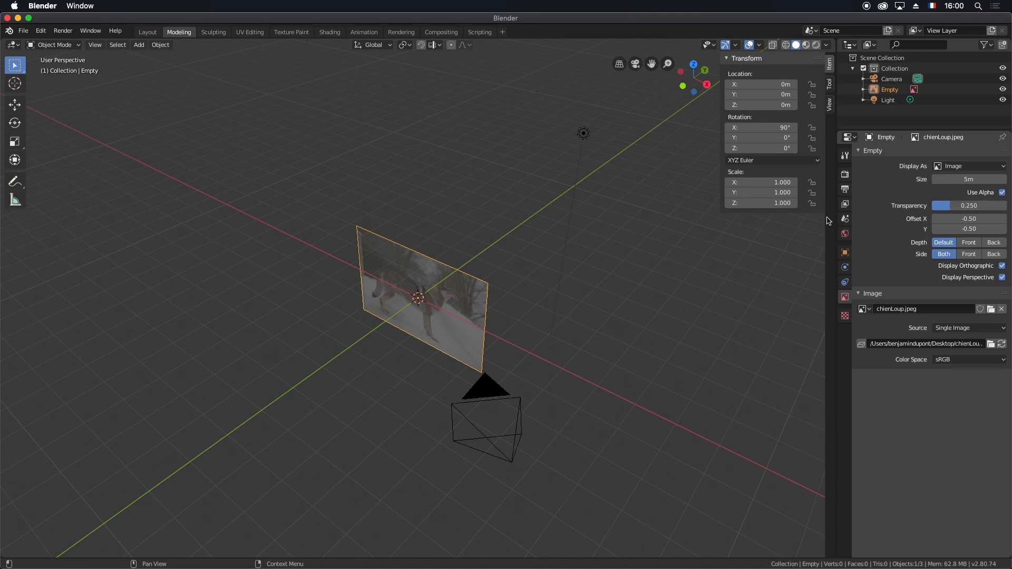
- Examine the semi-transparent reference image in both perspective and orthographic projection
middle_drag(591, 305, 508, 314)
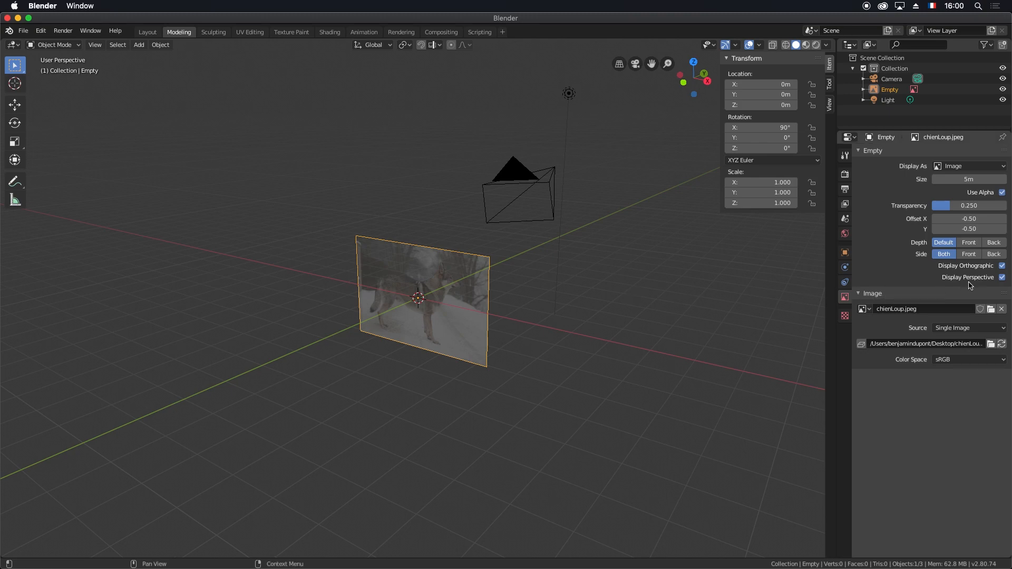
middle_drag(670, 312, 451, 348)
key(KP_5)
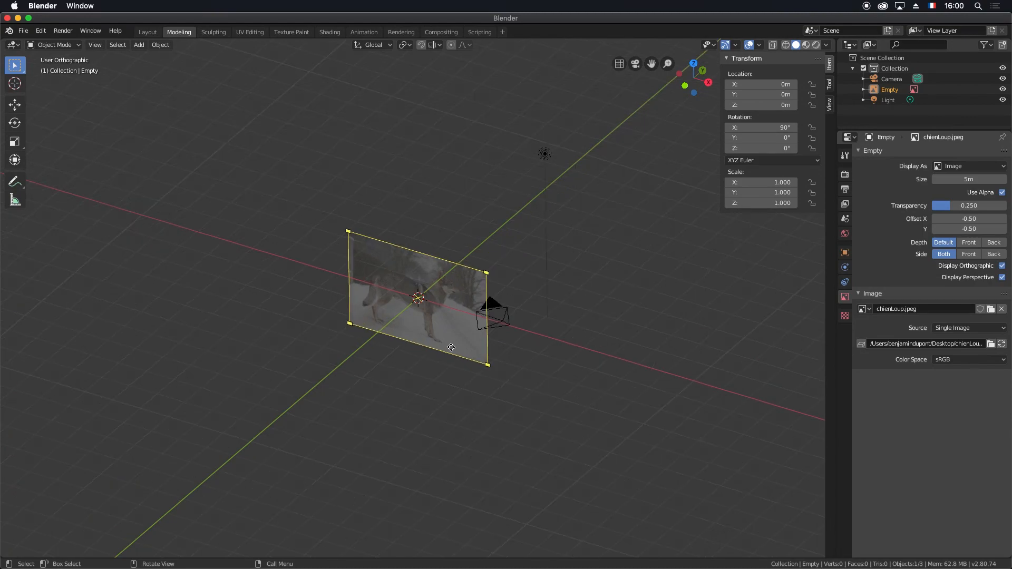
key(KP_5)
key(KP_5)
key(KP_5)
key(KP_5)
key(KP_5)
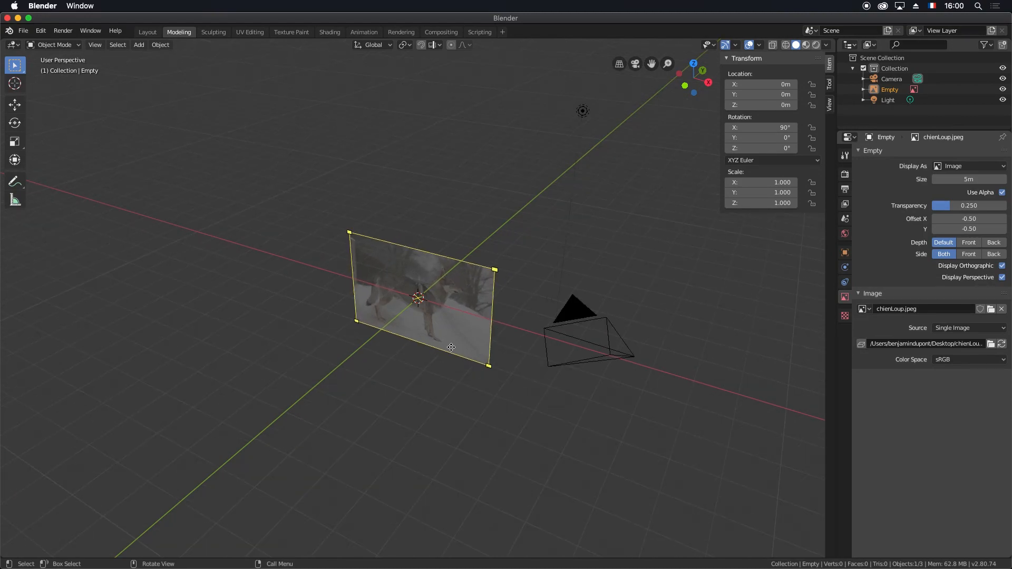
- Disable the reference image's display in perspective, and check it by switching between the two projections
click(1002, 278)
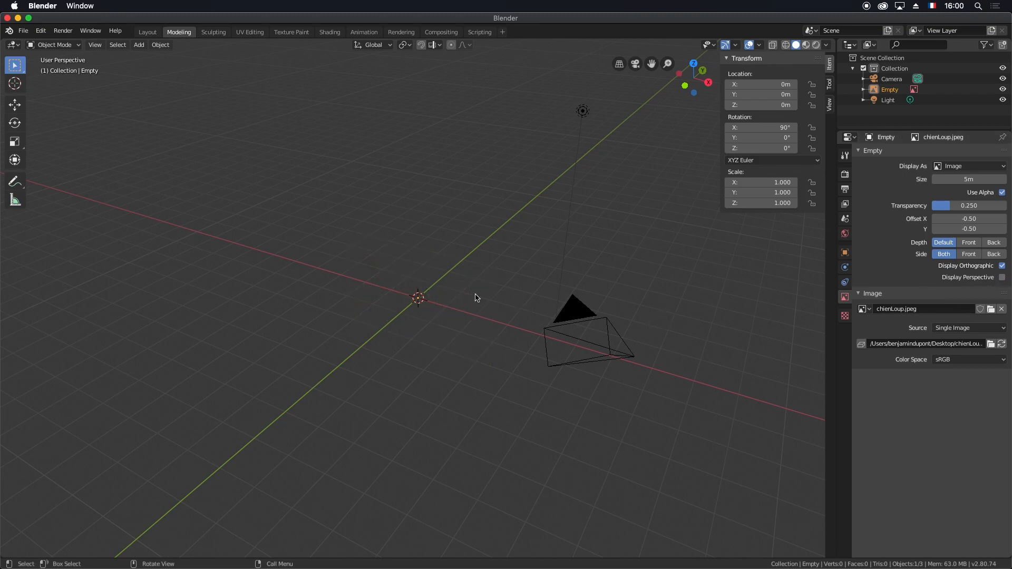
key(KP_5)
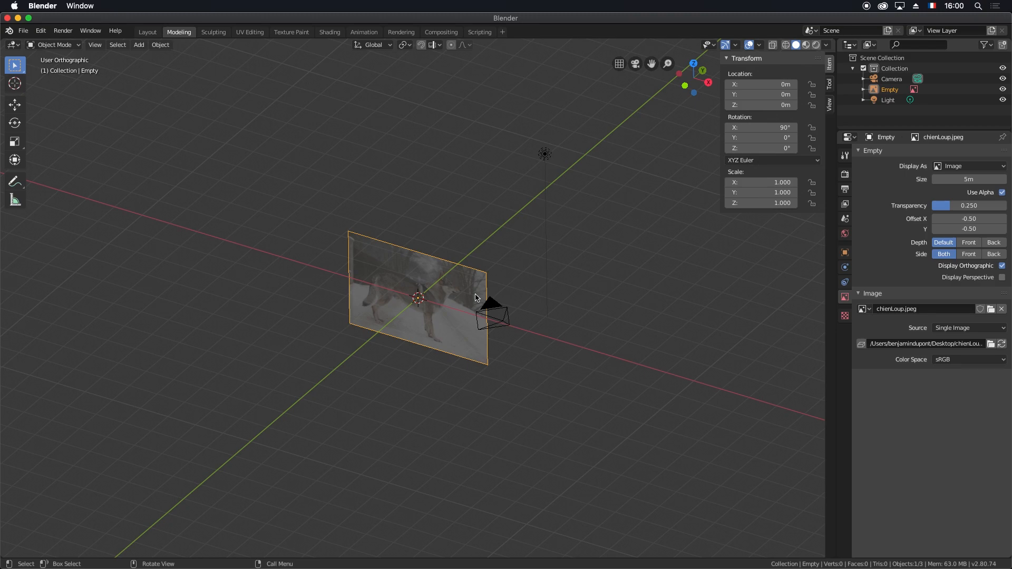
middle_drag(458, 364, 438, 300)
key(KP_5)
key(KP_5)
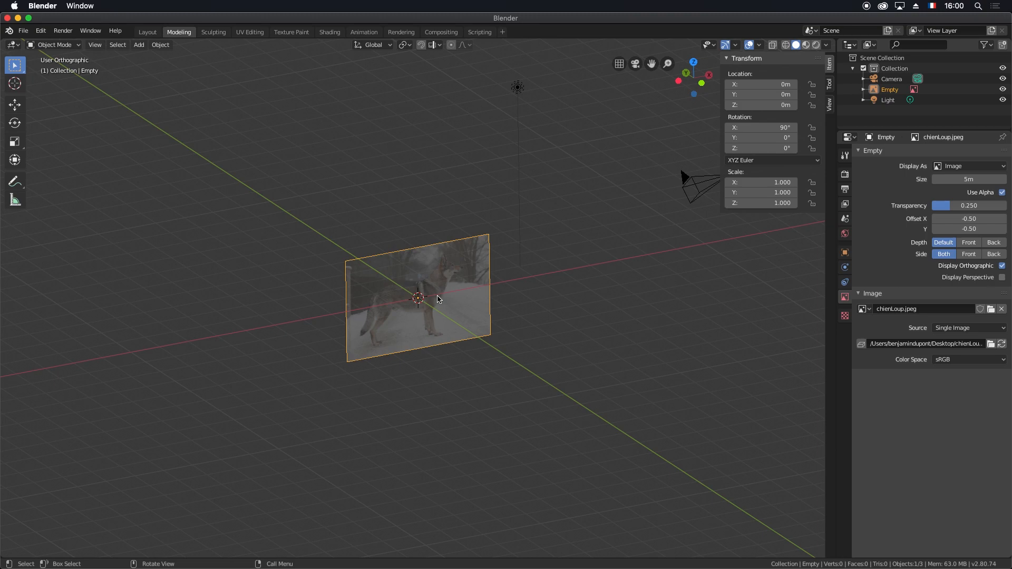
- Add a plane mesh at the centre of the reference image
middle_drag(479, 293, 425, 312)
key(shift+a)
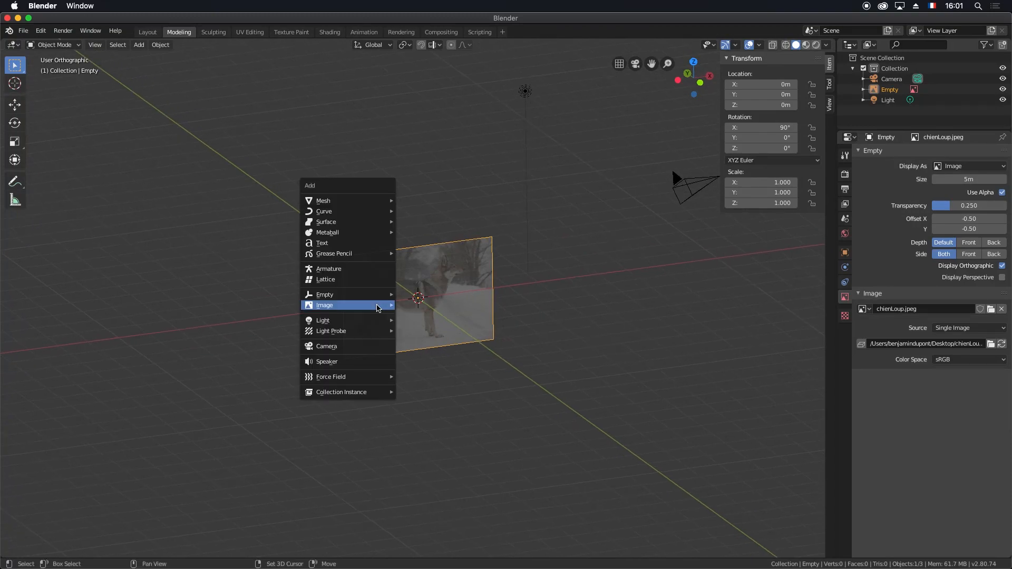
mouse_move(342, 209)
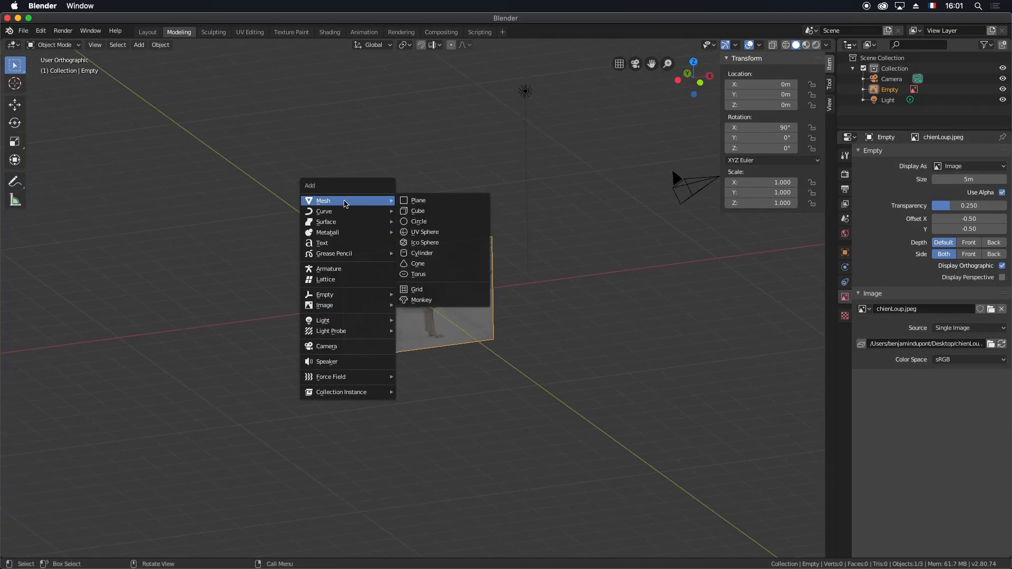
click(429, 200)
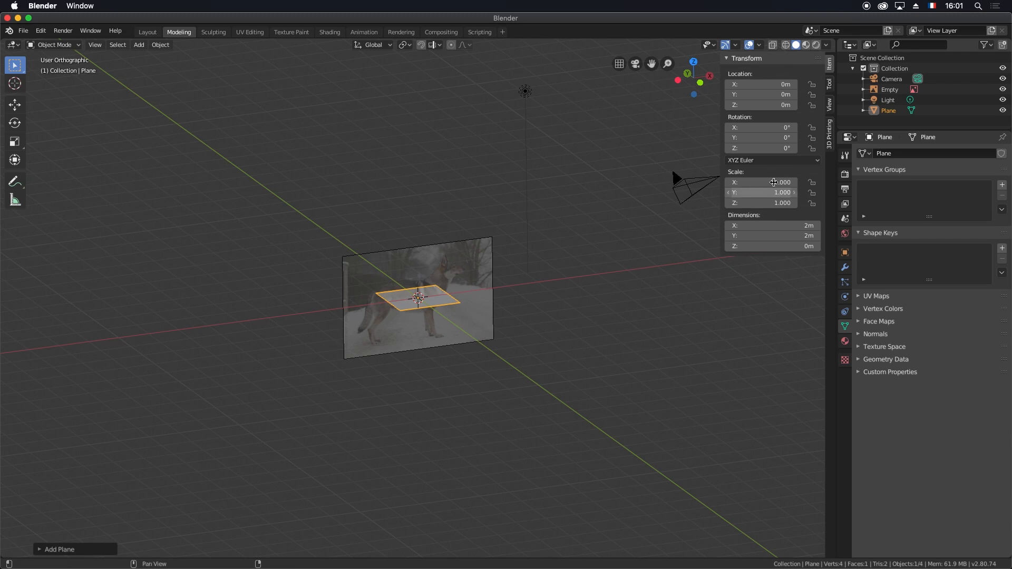
- Set the plane's X rotation to 90° so it stands parallel to the reference image
click(446, 305)
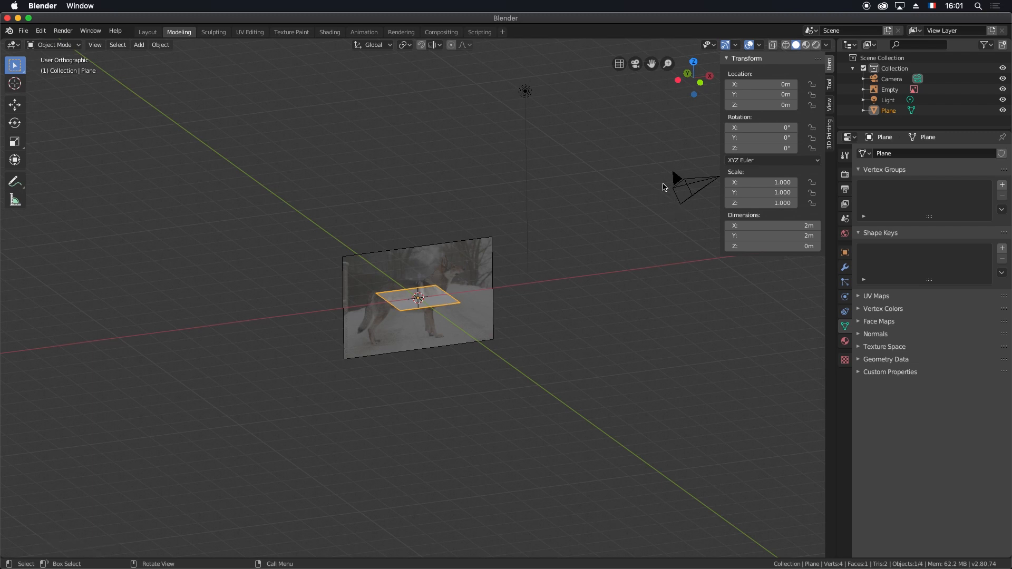
click(767, 130)
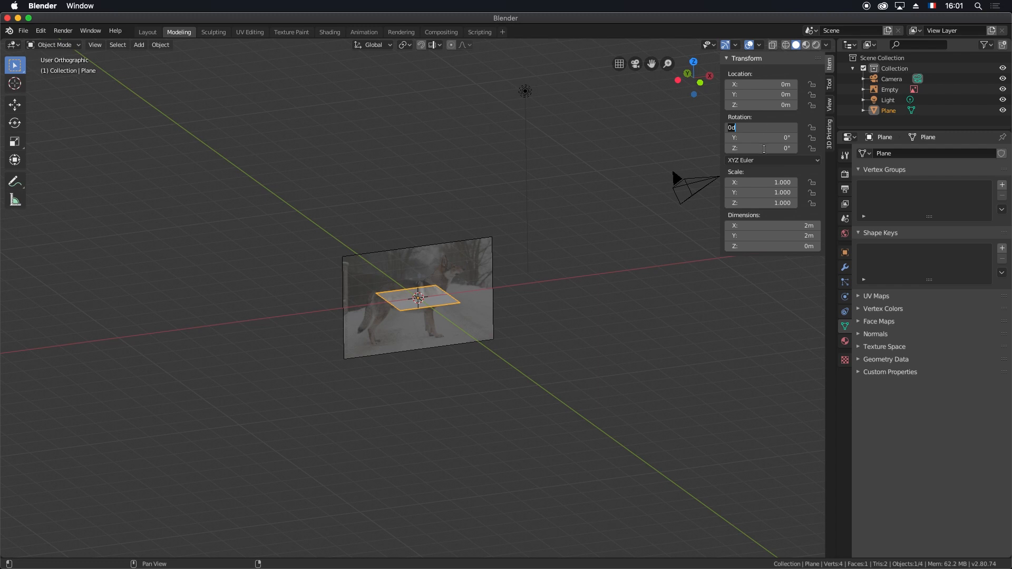
text(90)
key(Return)
scroll(444, 295, up, 5)
mouse_move(456, 277)
middle_down()
mouse_move(432, 260)
mouse_move(401, 267)
mouse_move(459, 276)
mouse_move(420, 267)
mouse_move(433, 256)
mouse_move(428, 275)
mouse_move(441, 266)
middle_up()
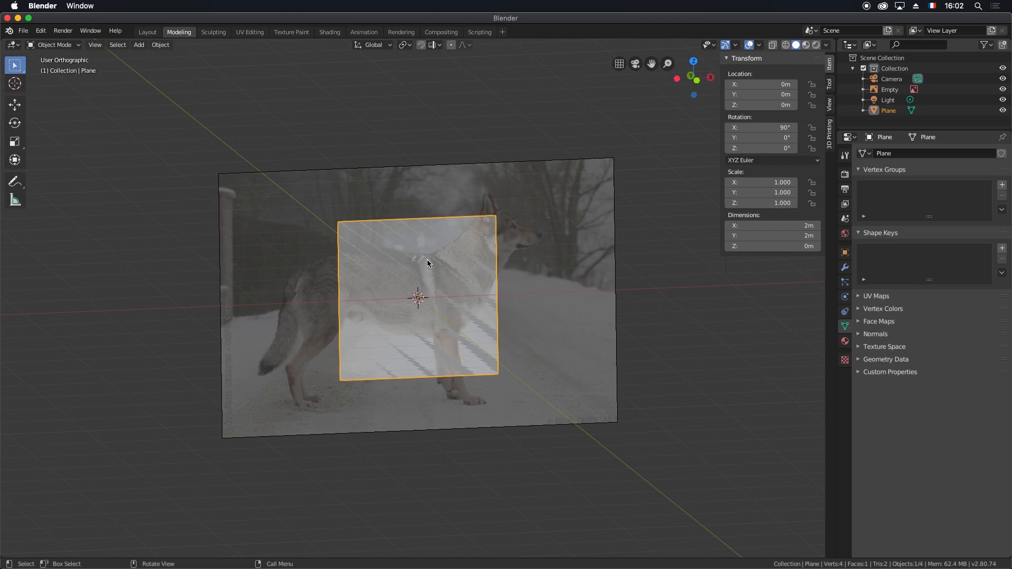
- Enter Edit Mode on the plane and select its corner vertices individually
key(Tab)
right_click(497, 217)
click(320, 192)
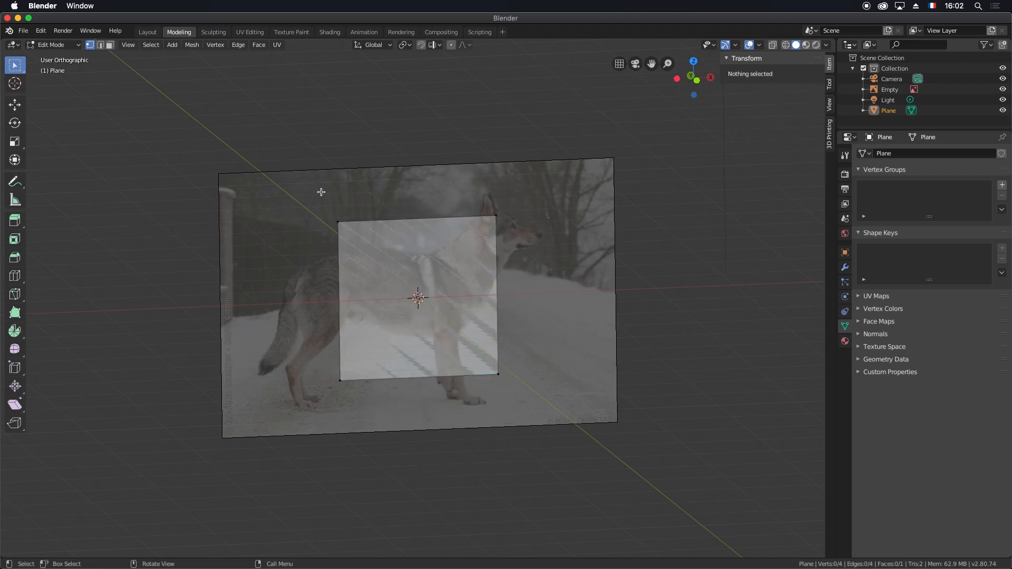
right_click(494, 216)
click(499, 218)
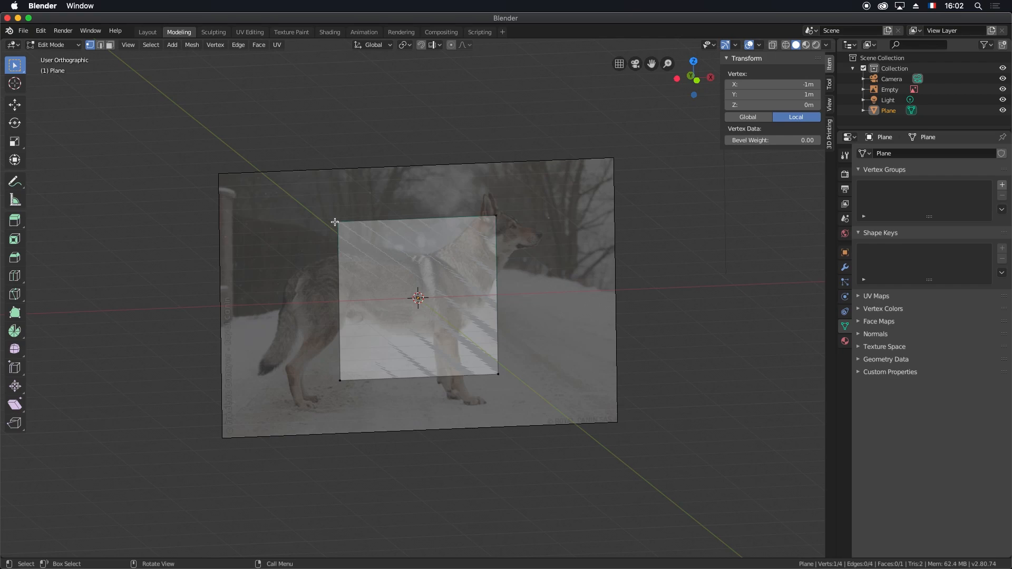
click(494, 384)
- Compare the back and front orthographic views, and stay in Edit Mode in the front view
key(ctrl+KP_1)
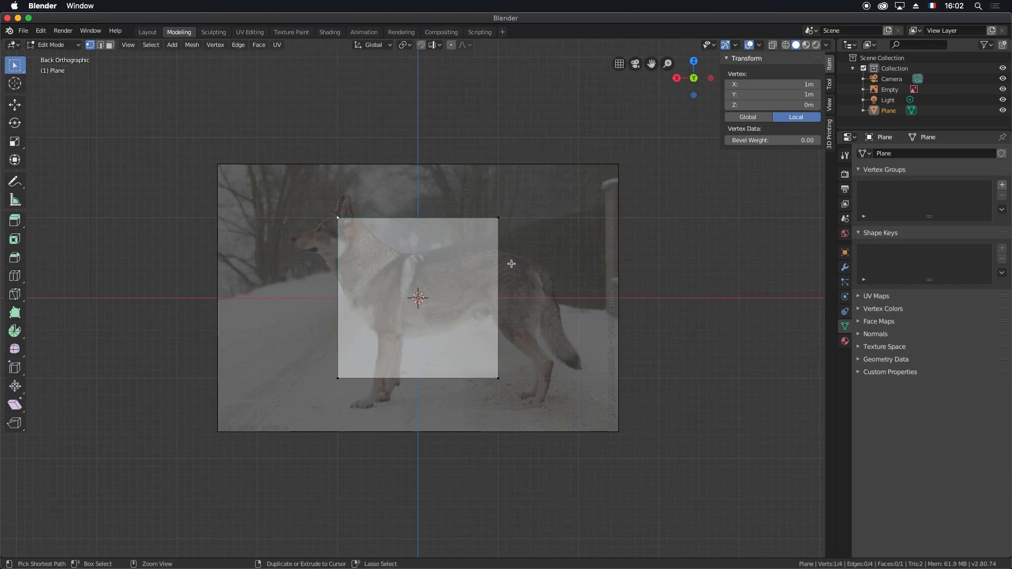
key(KP_1)
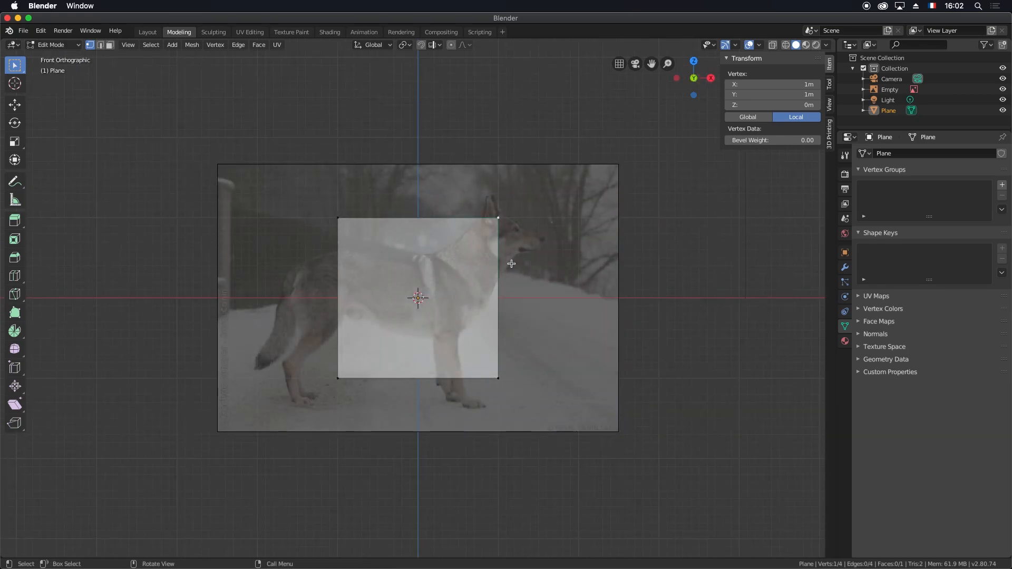
key(ctrl+KP_1)
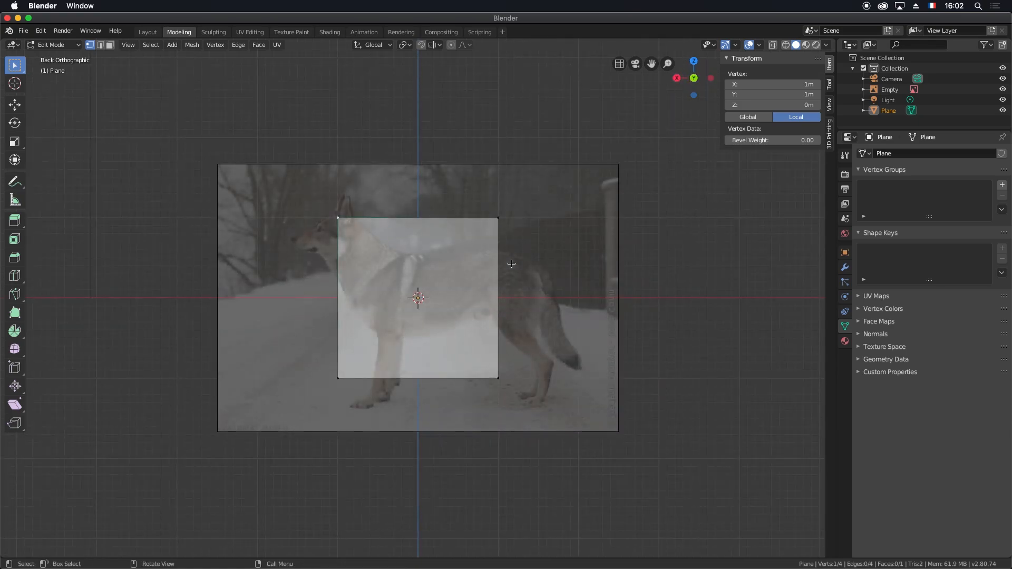
key(KP_1)
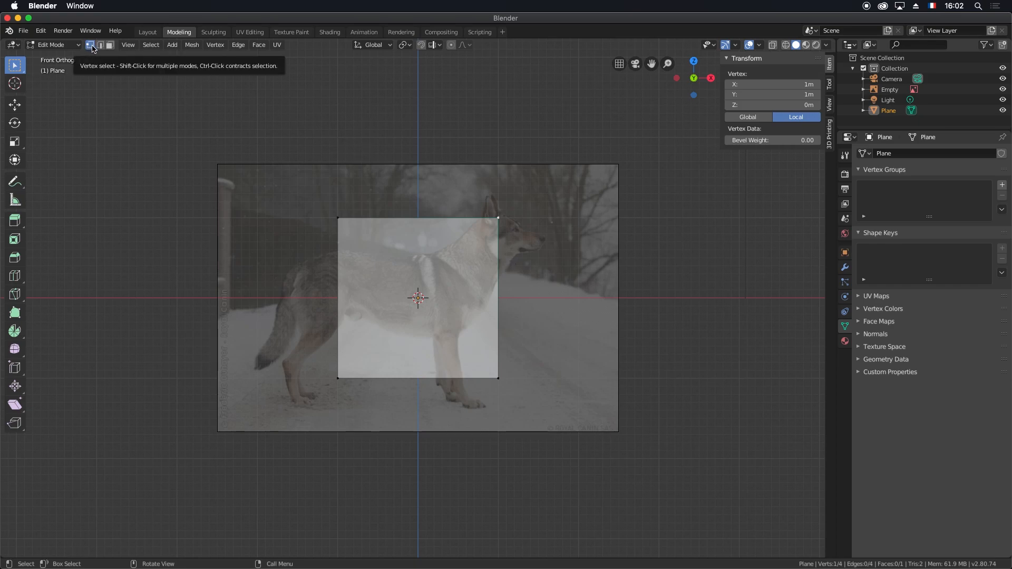
key(Tab)
key(Tab)
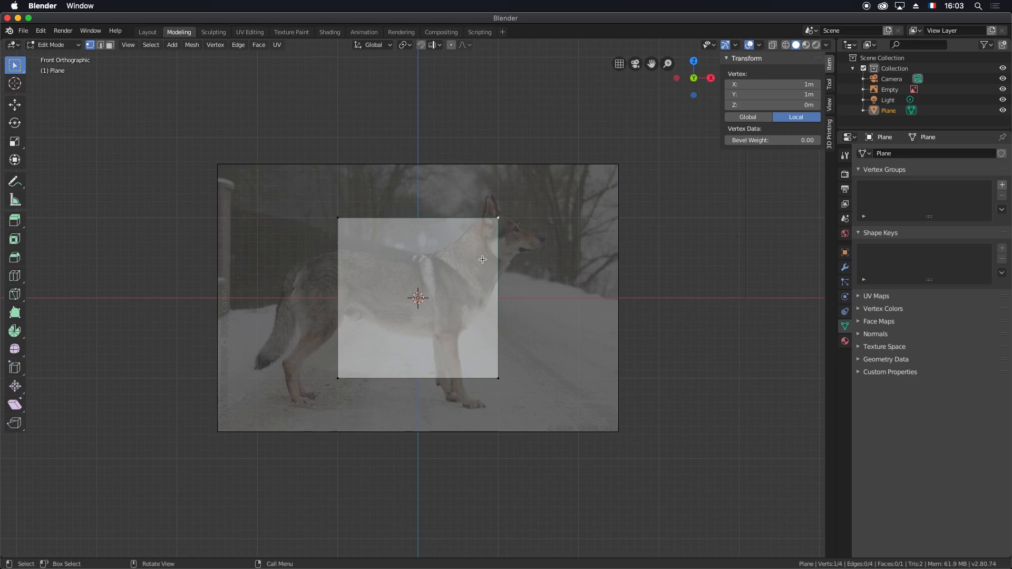
- Try edge and face selection on the plane, and return to vertex selection mode
click(332, 222)
key(2)
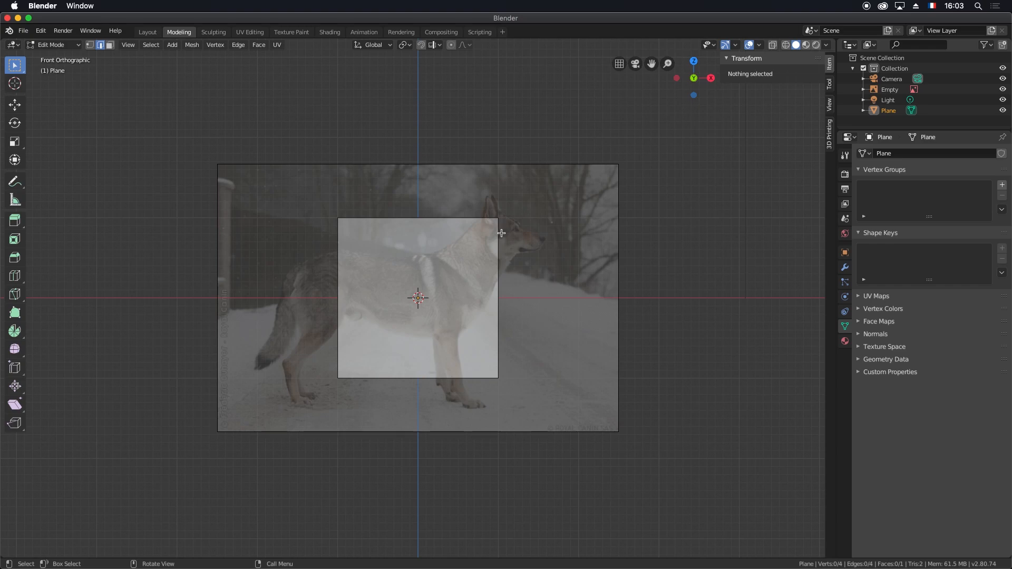
click(499, 233)
click(461, 221)
click(337, 303)
key(3)
click(467, 267)
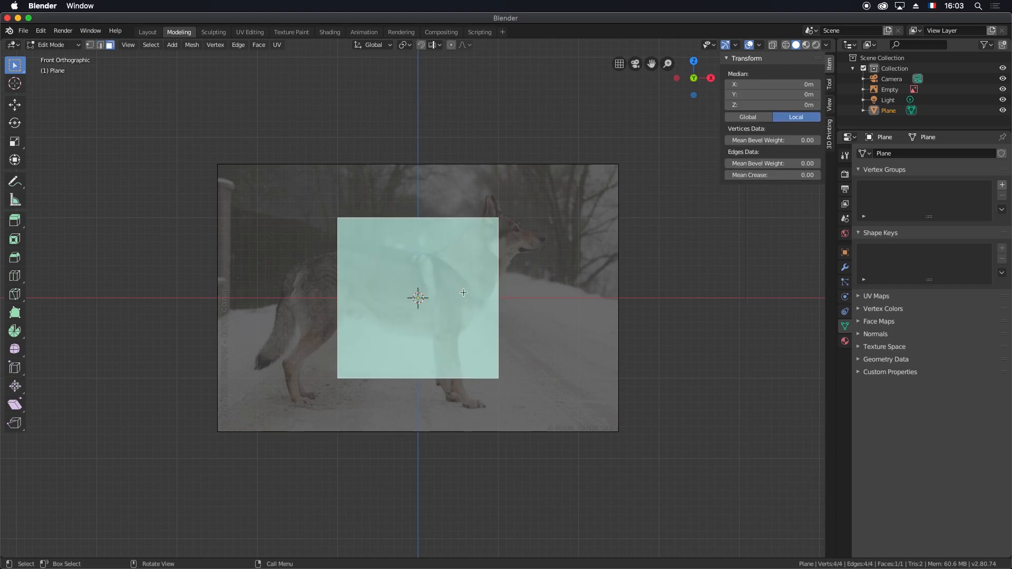
key(1)
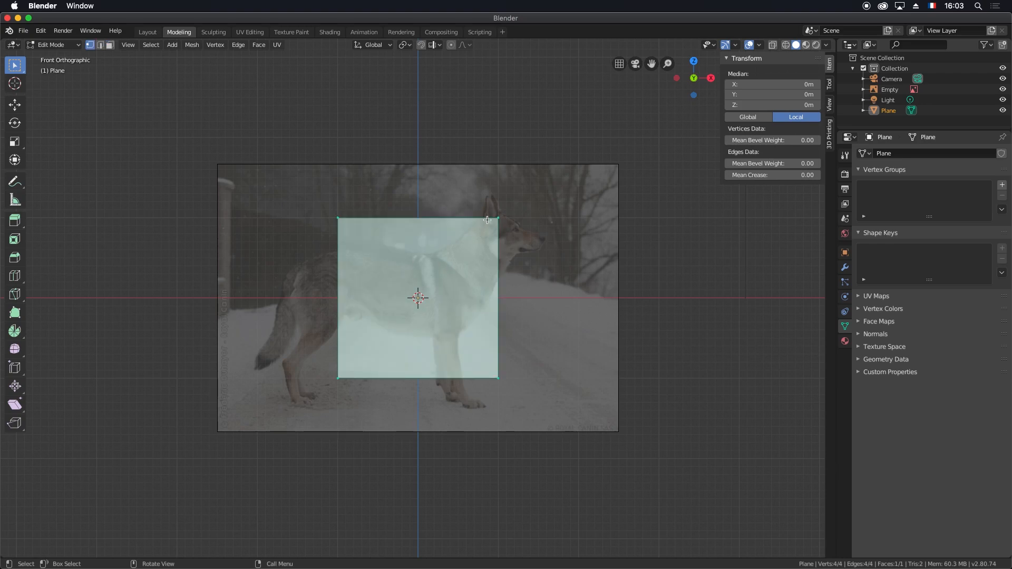
- Move the plane's two head-side corners onto the dog's withers and the front of its upper foreleg
click(498, 219)
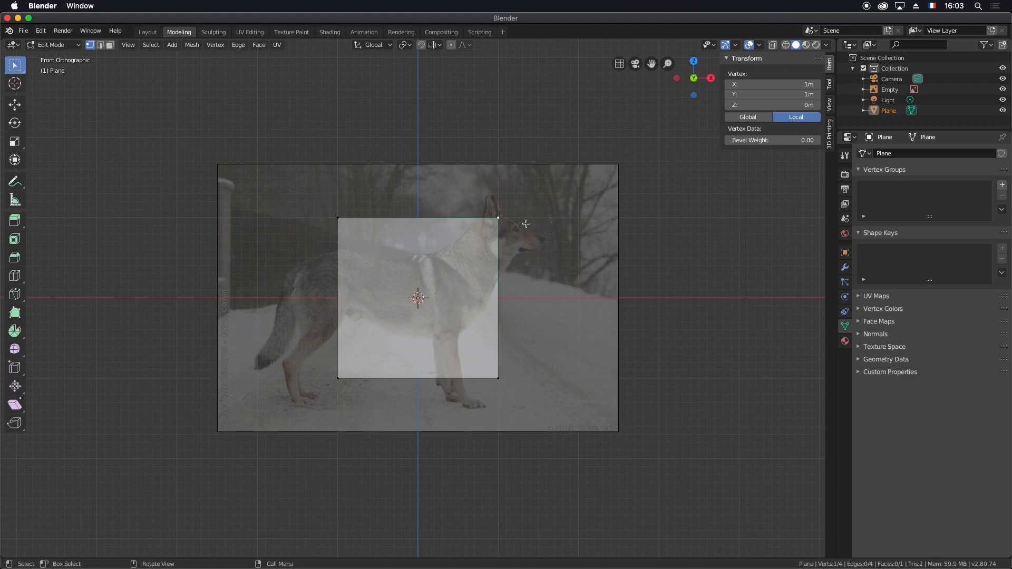
key(g)
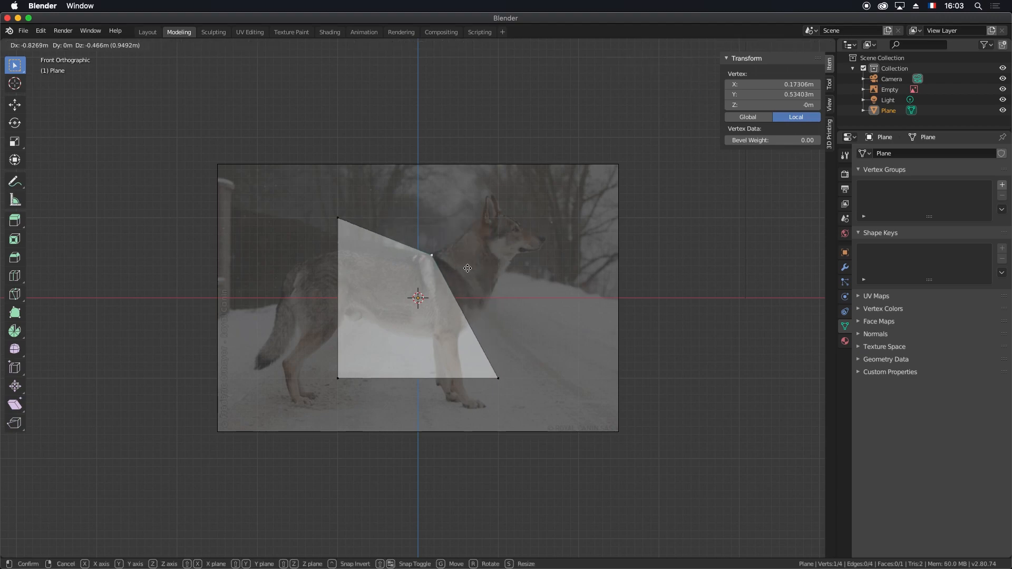
click(471, 266)
click(498, 378)
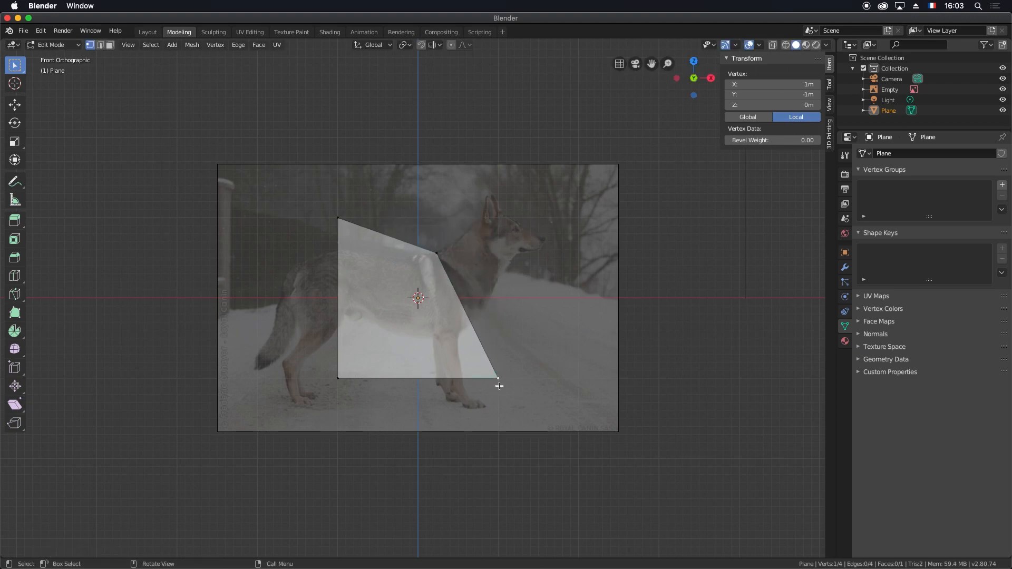
key(g)
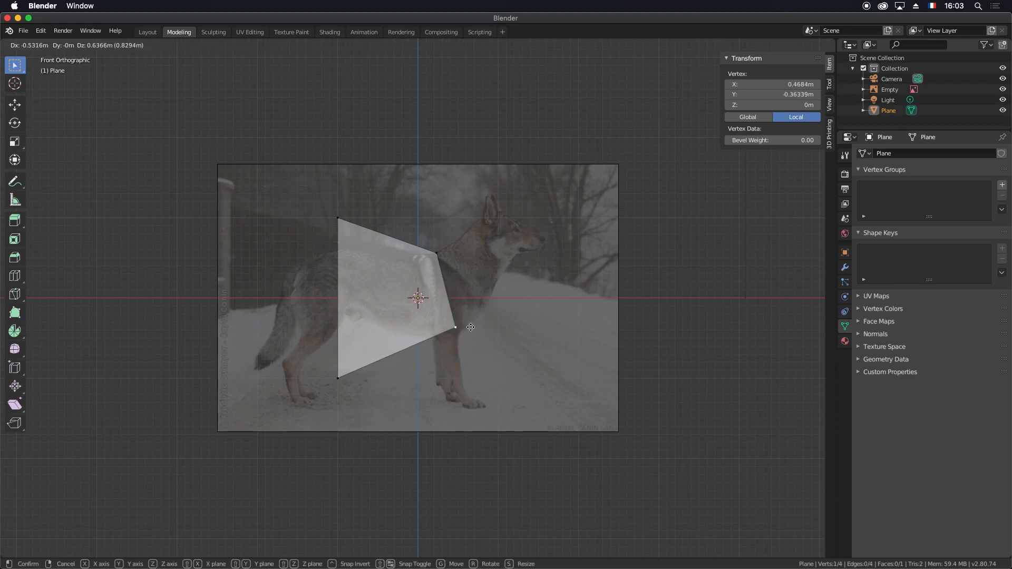
click(467, 331)
- Move the plane's two tail-side corners to the rear of the upper foreleg and the back line behind the withers
click(339, 378)
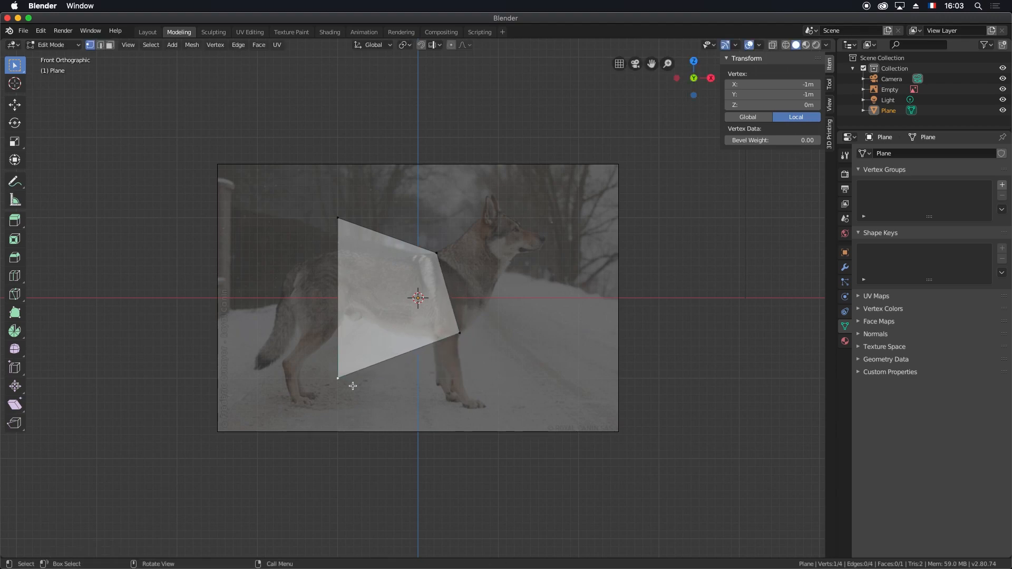
key(g)
click(463, 311)
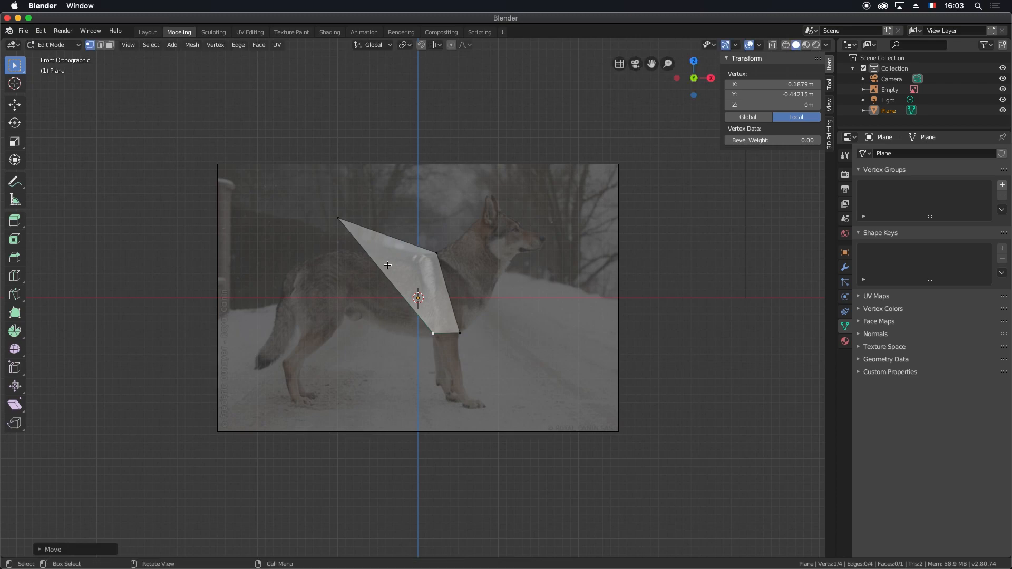
click(345, 220)
key(g)
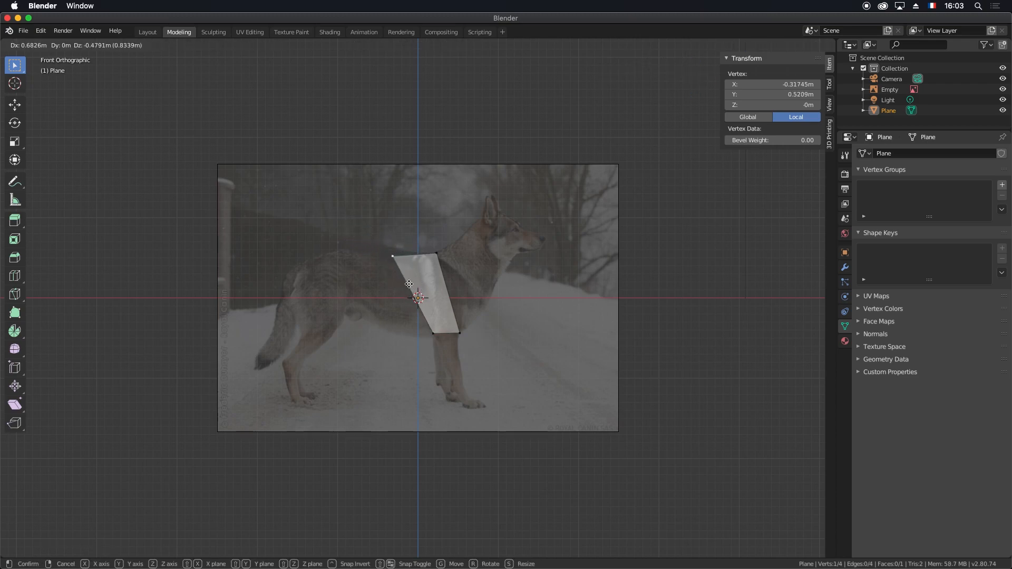
click(406, 285)
- Extrude the mesh's tail-side edge toward the rear and move its two new corners onto the dog's belly and back lines
shift+click(433, 334)
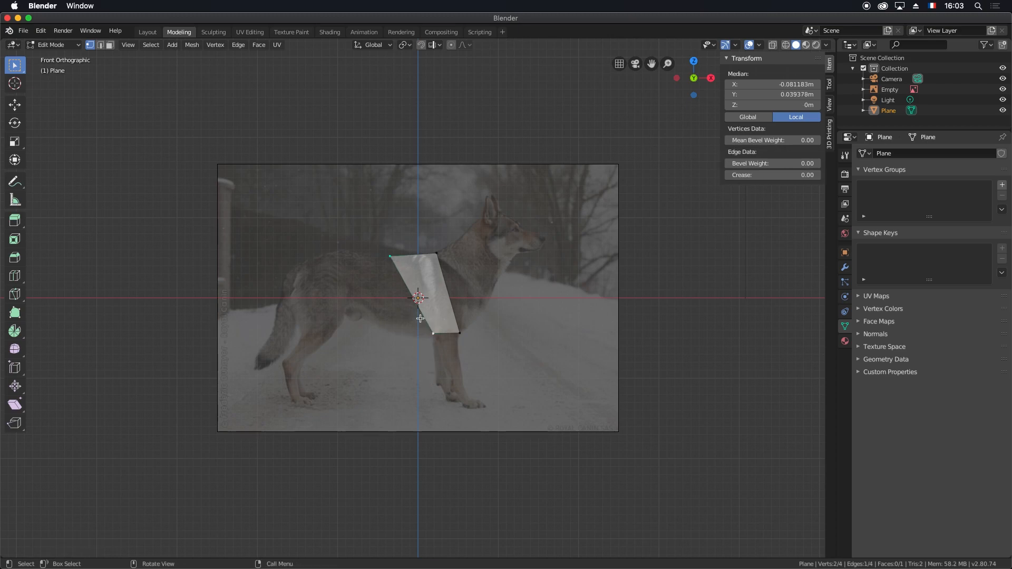
key(e)
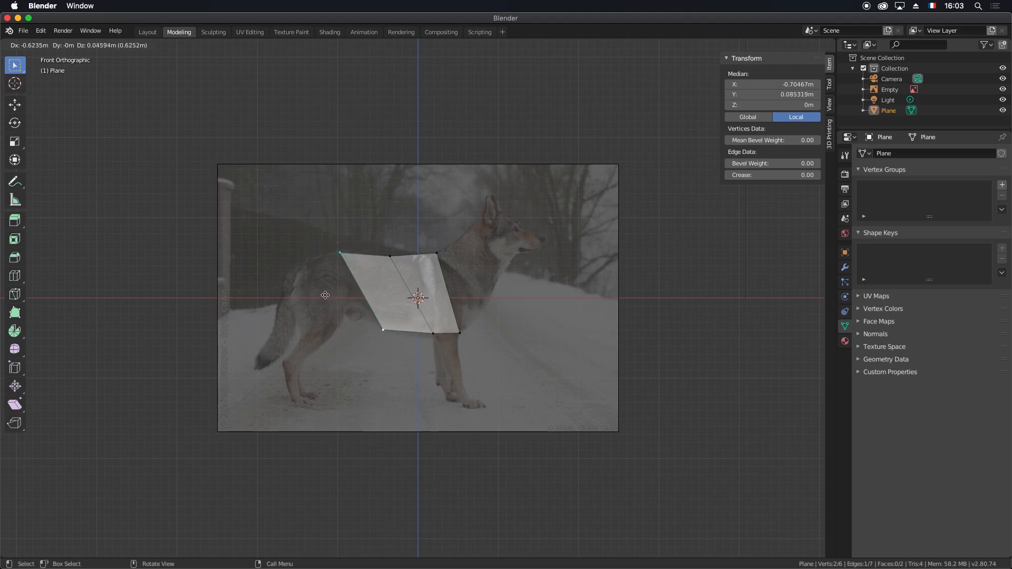
click(318, 293)
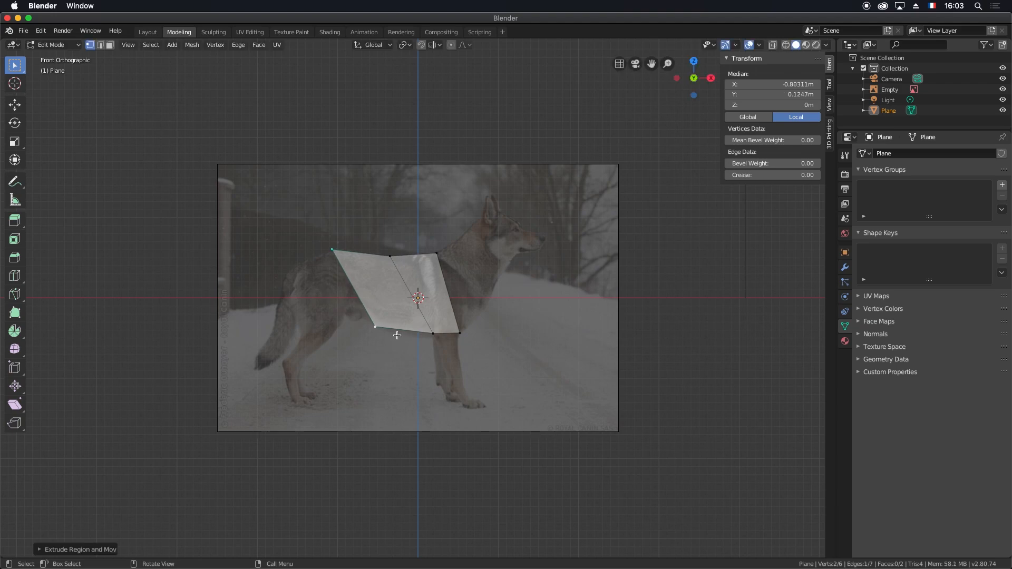
click(377, 329)
drag(379, 331, 369, 324)
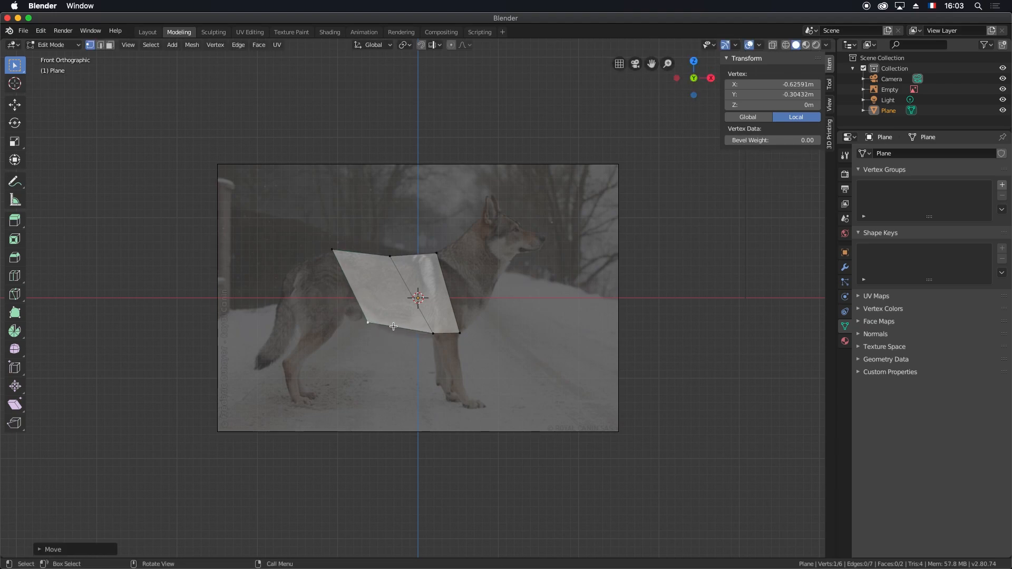
click(338, 251)
drag(340, 255, 378, 265)
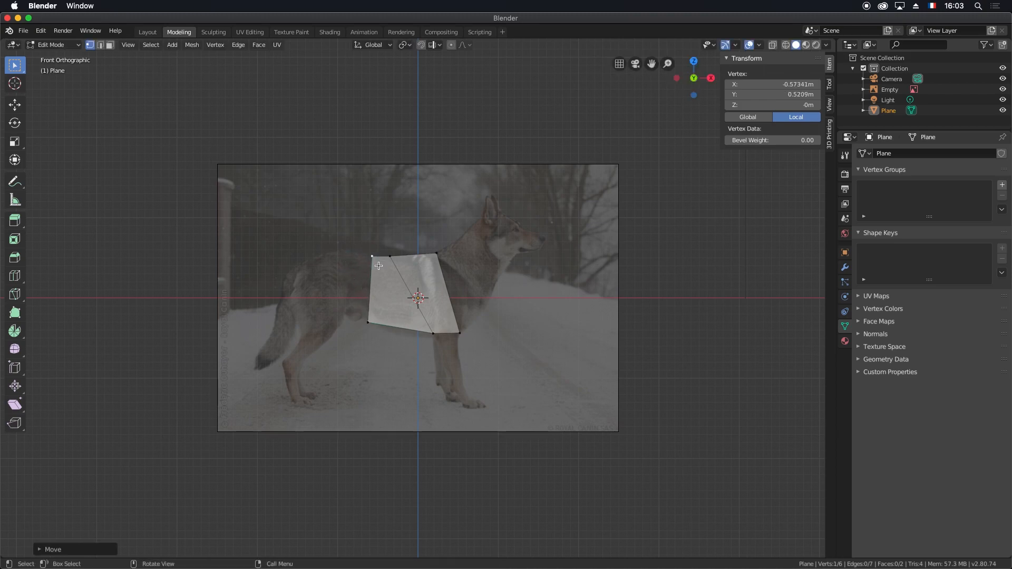
- Extrude the rear edge about 0.35 m toward the tail, ending at the front of the dog's thigh
shift+click(362, 325)
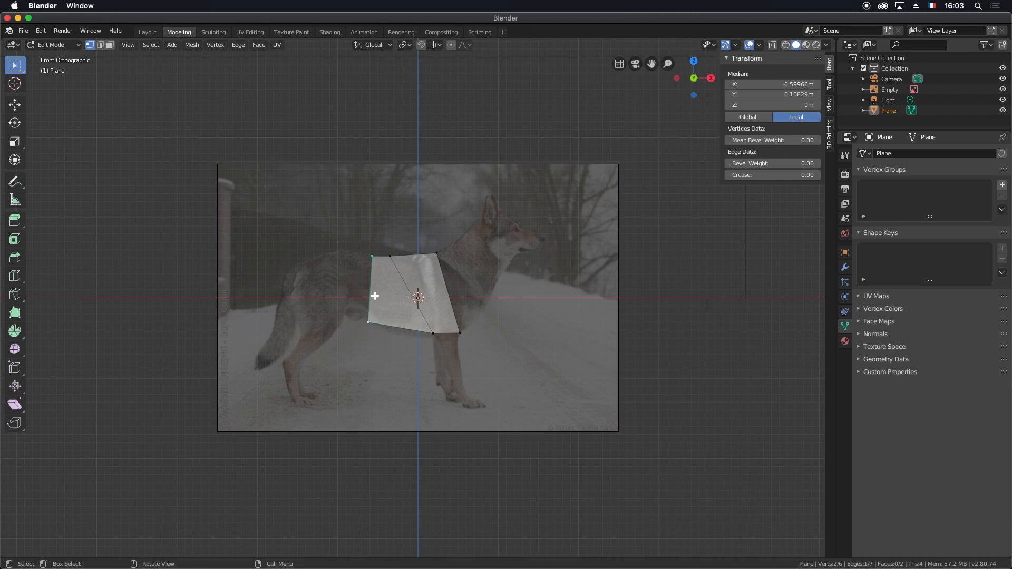
key(e)
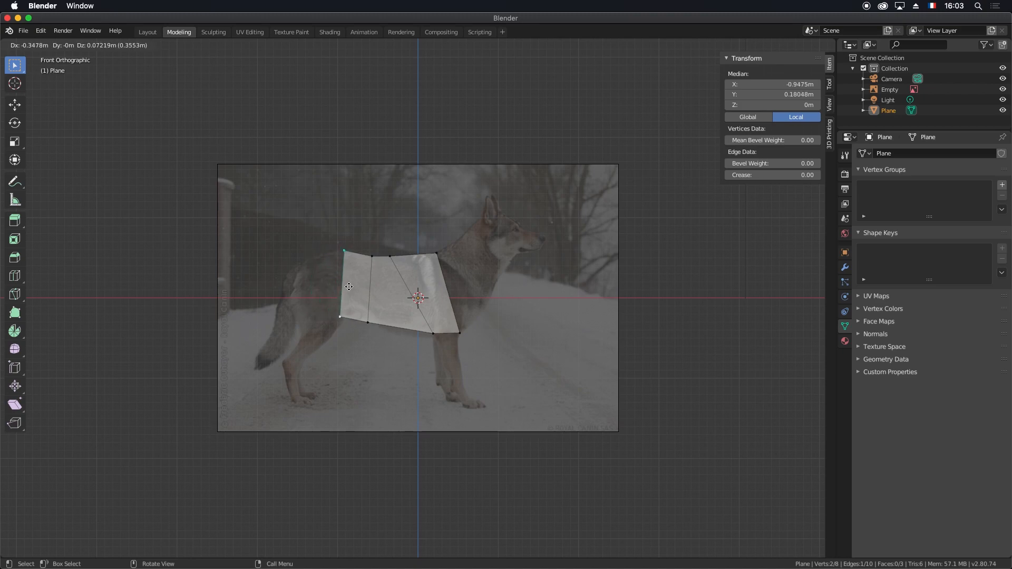
click(348, 287)
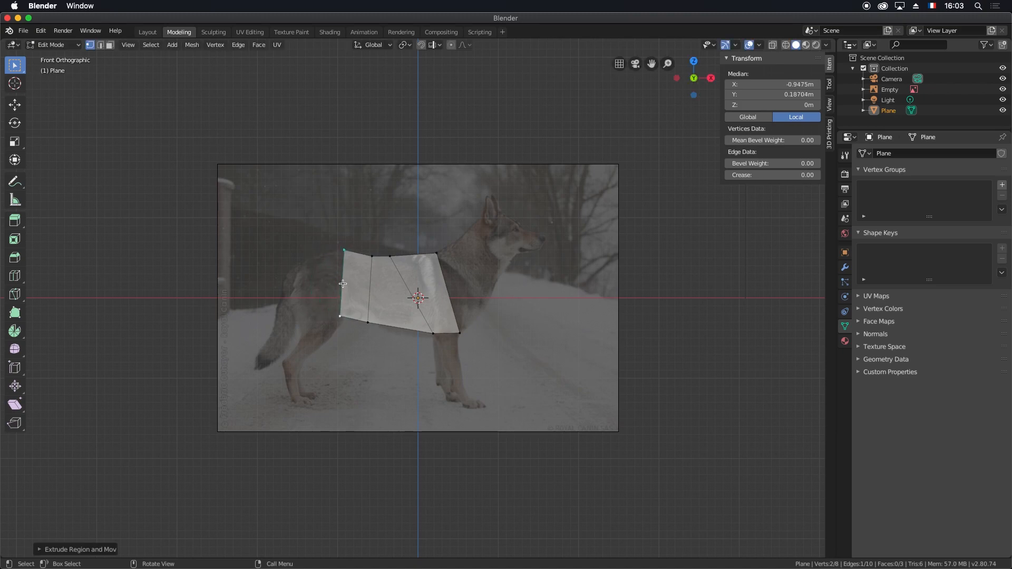
- Extrude the rear edge about 0.75 m to the dog's rump, then shrink, raise and tilt it to fit the base of the tail
key(e)
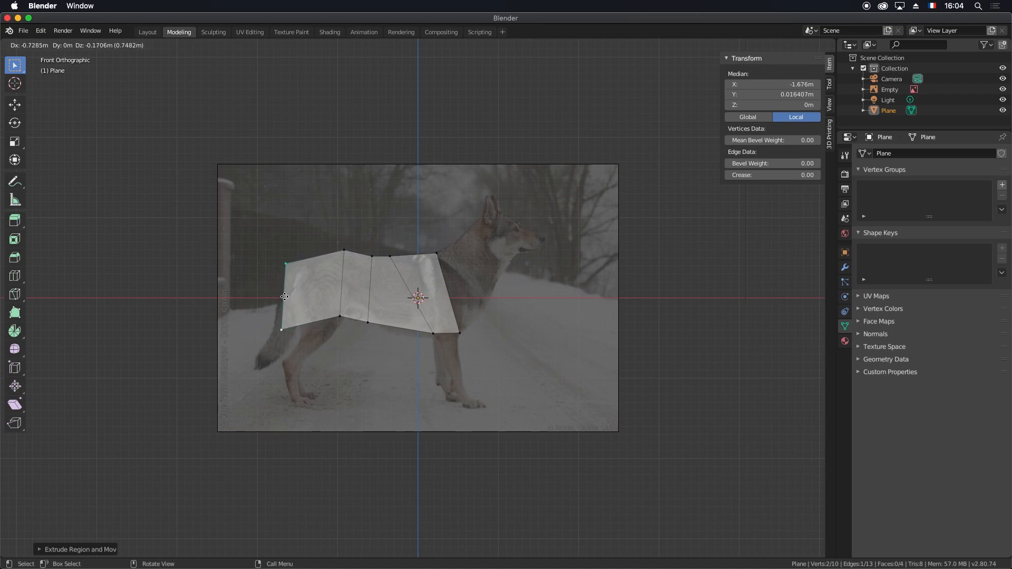
click(284, 297)
key(s)
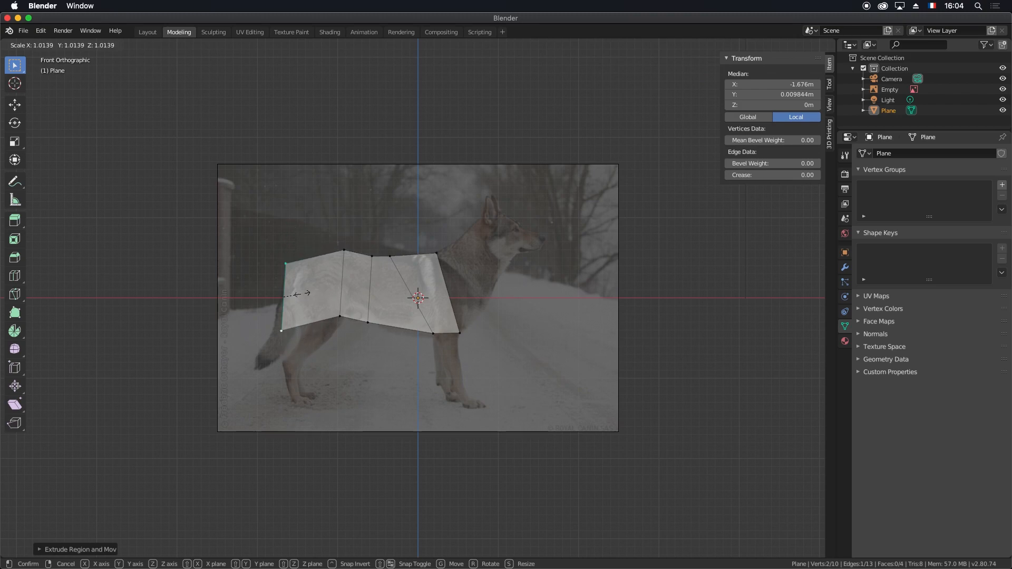
click(284, 298)
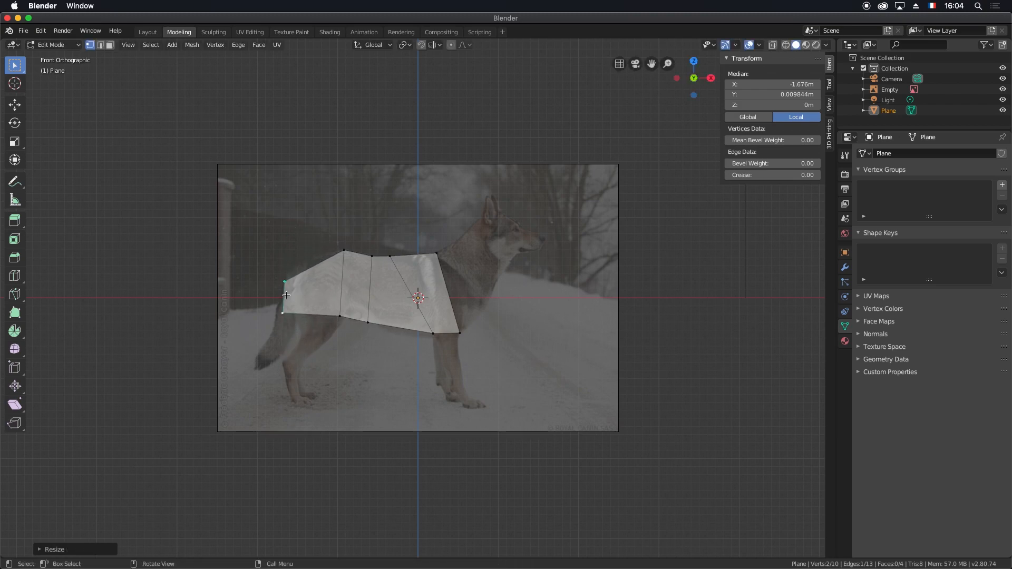
key(g)
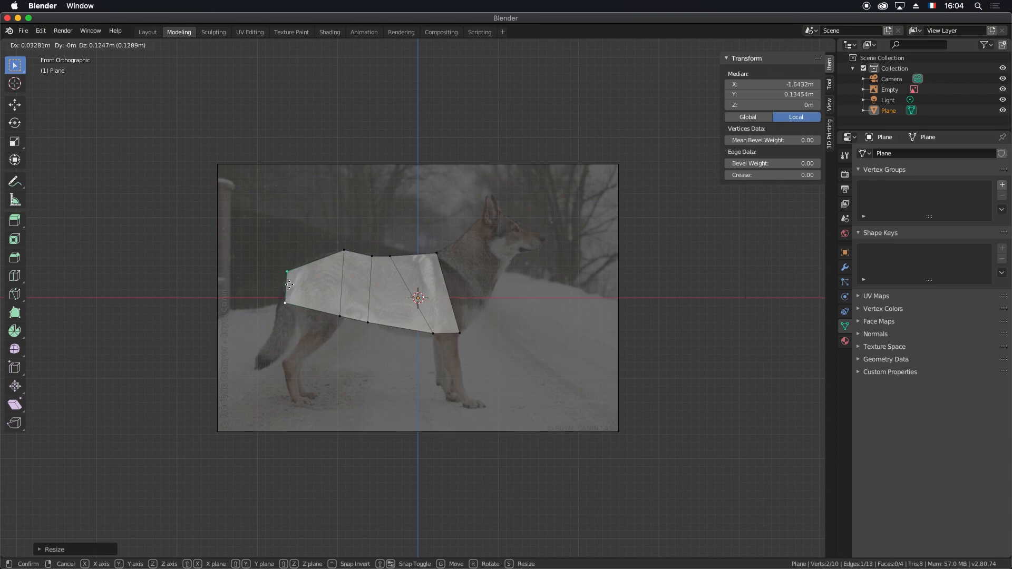
click(289, 284)
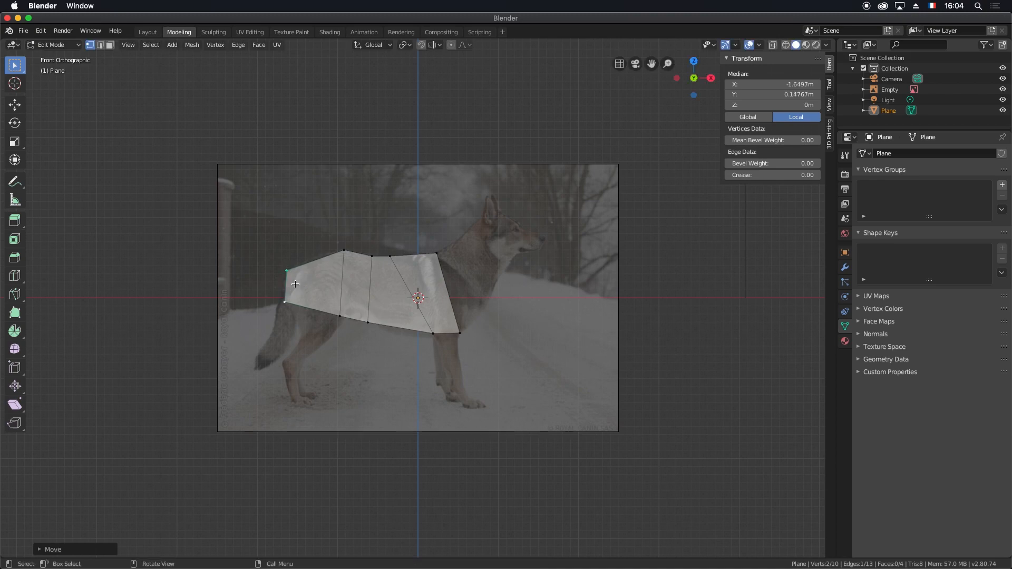
key(r)
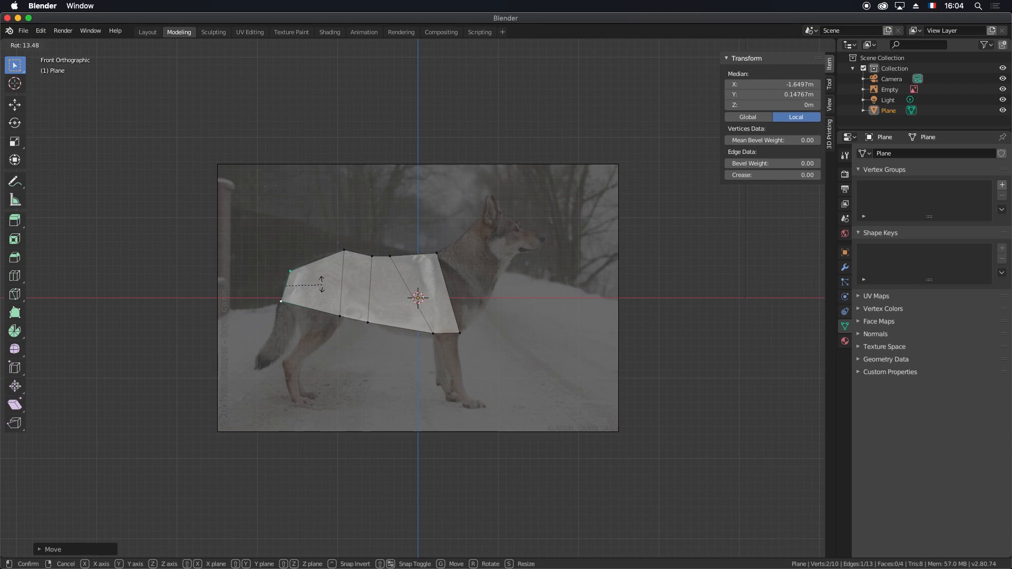
click(323, 285)
- In the front orthographic view, move the belly, rear foreleg and withers vertices to follow the dog's outline
middle_drag(464, 341, 389, 299)
key(ctrl+KP_1)
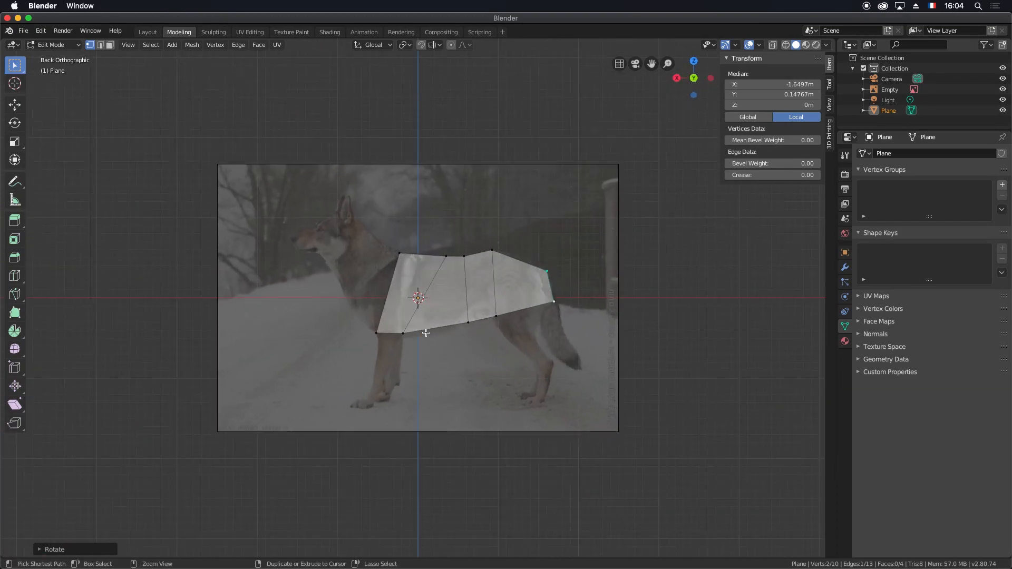
key(KP_1)
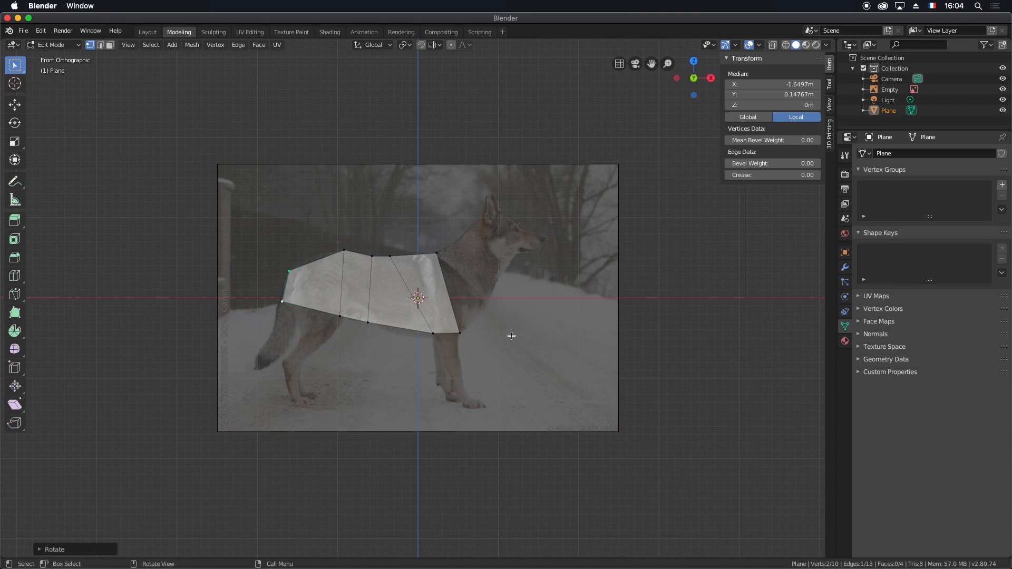
click(369, 323)
key(g)
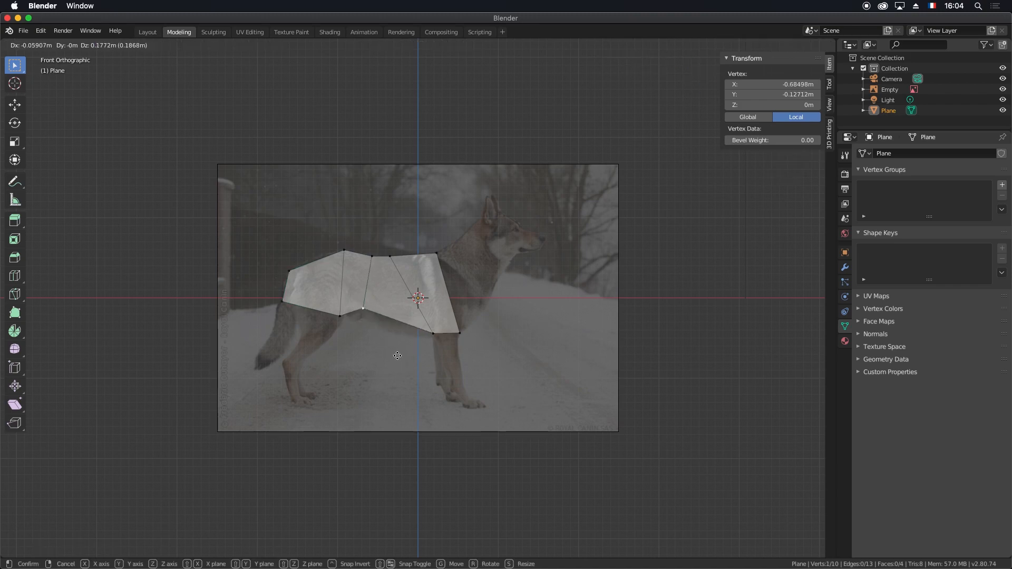
click(415, 359)
click(435, 335)
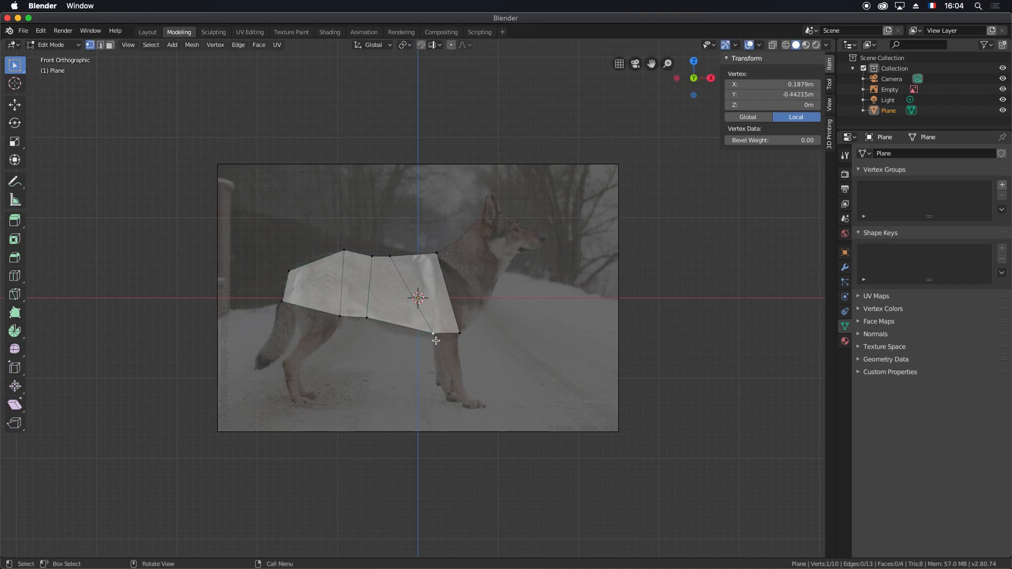
key(g)
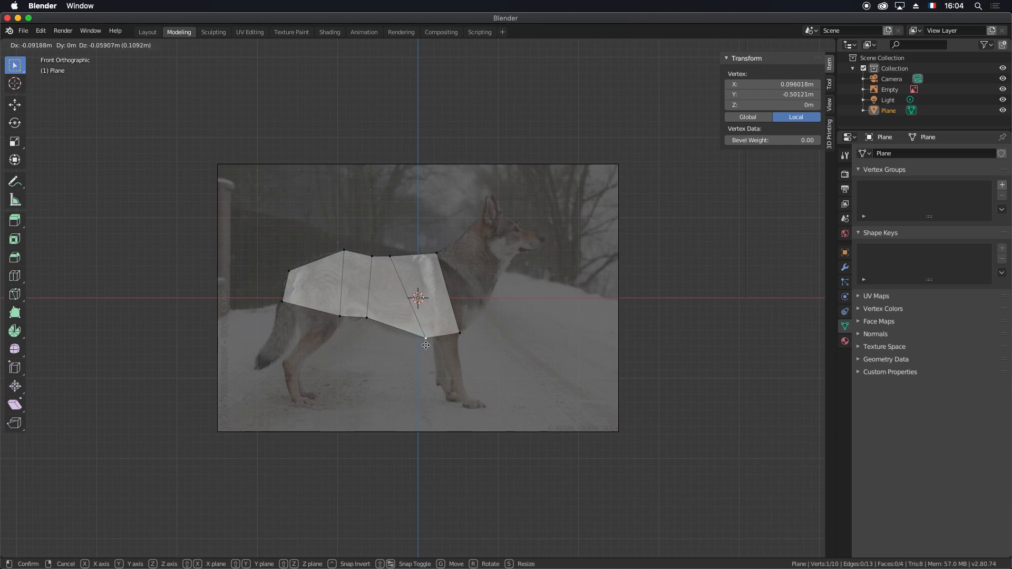
click(437, 337)
click(439, 257)
key(g)
click(438, 278)
- Extrude the chest-side edge up the neck, shrink it, and fit its lower corner to the front of the throat
shift+click(462, 334)
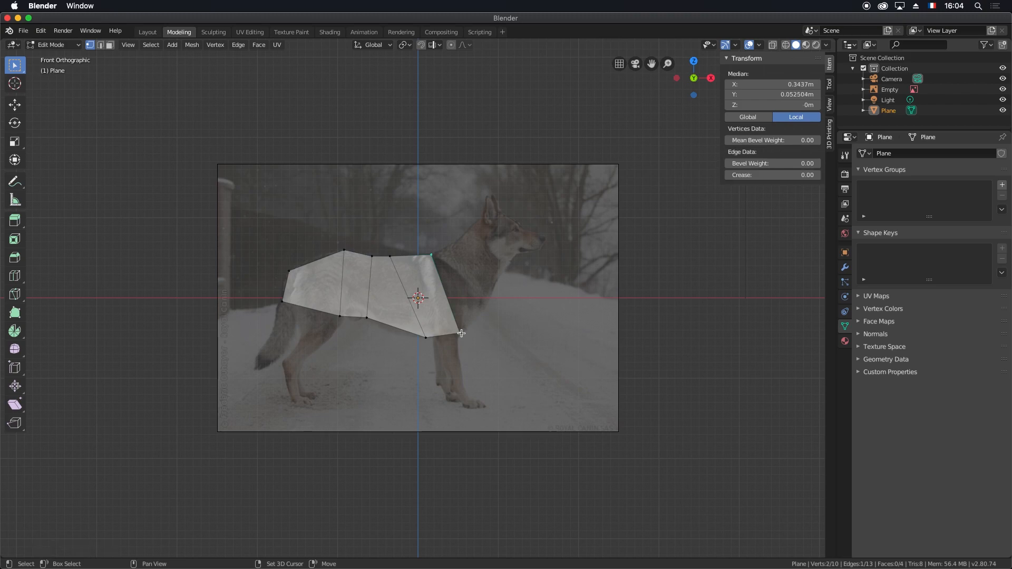
key(e)
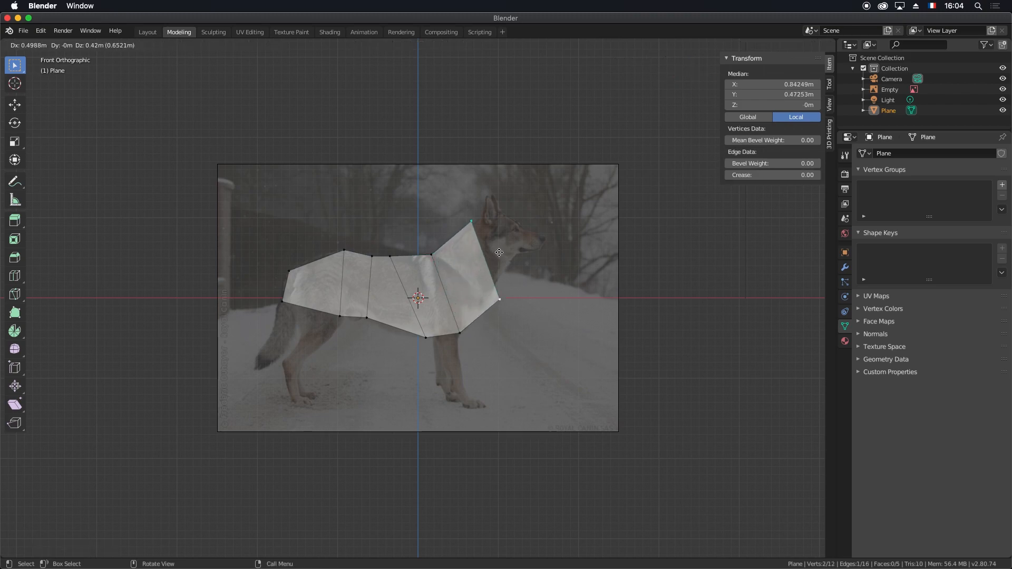
click(505, 242)
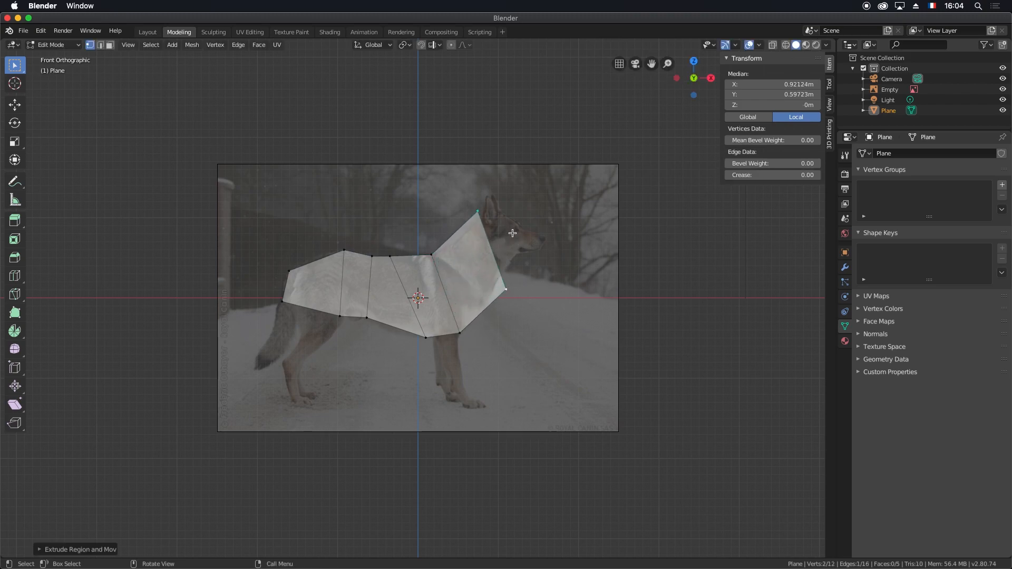
key(s)
click(507, 239)
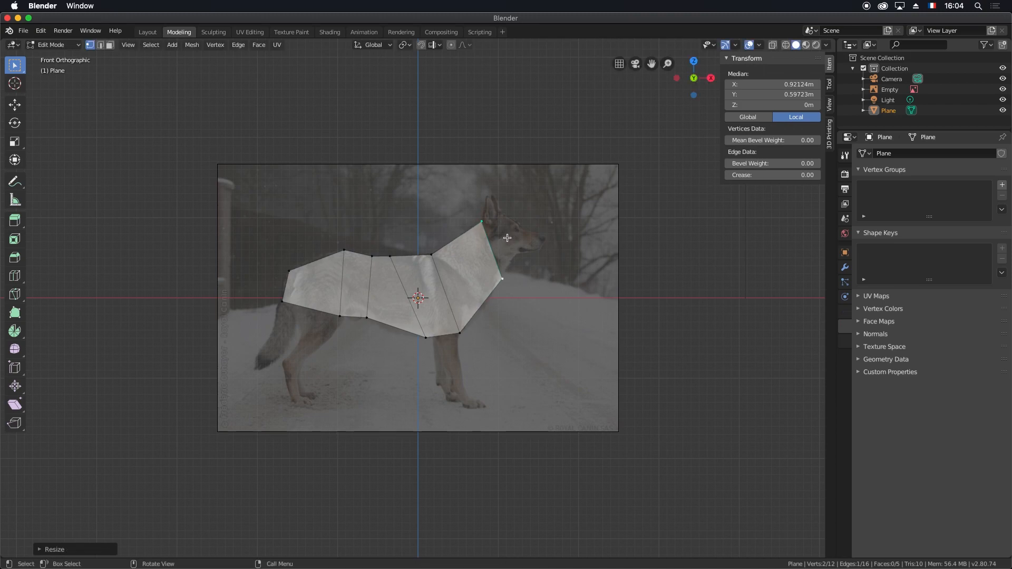
click(502, 278)
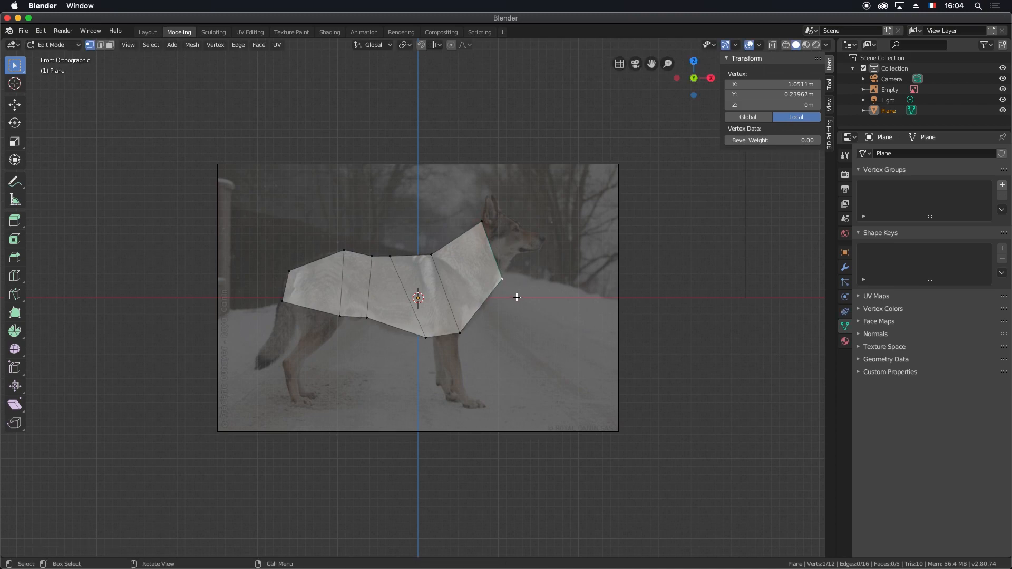
key(g)
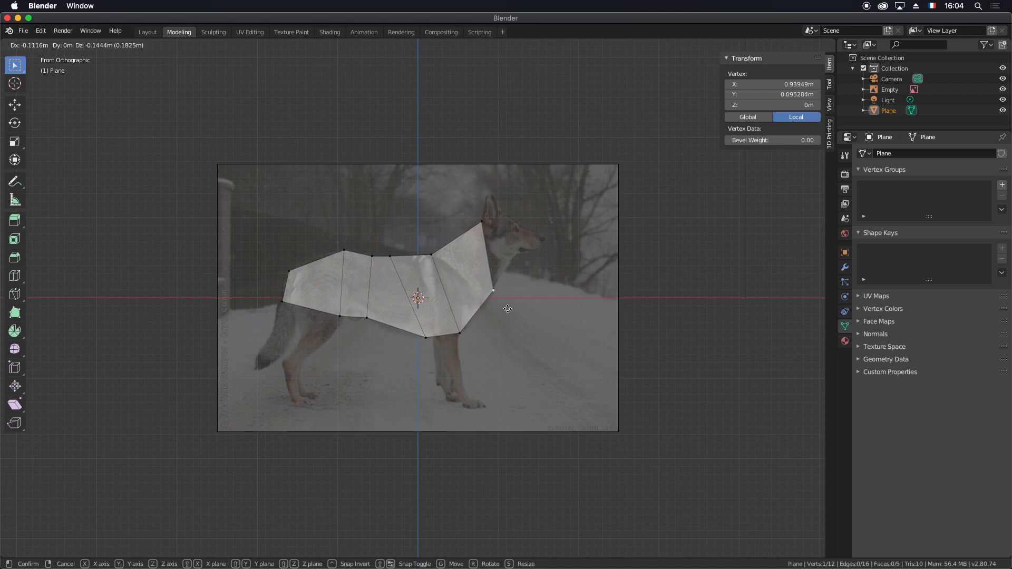
click(507, 309)
- Extrude the neck edge into the head and fit the vertices to the nape, the front of the ear and the jaw
shift+click(489, 235)
key(e)
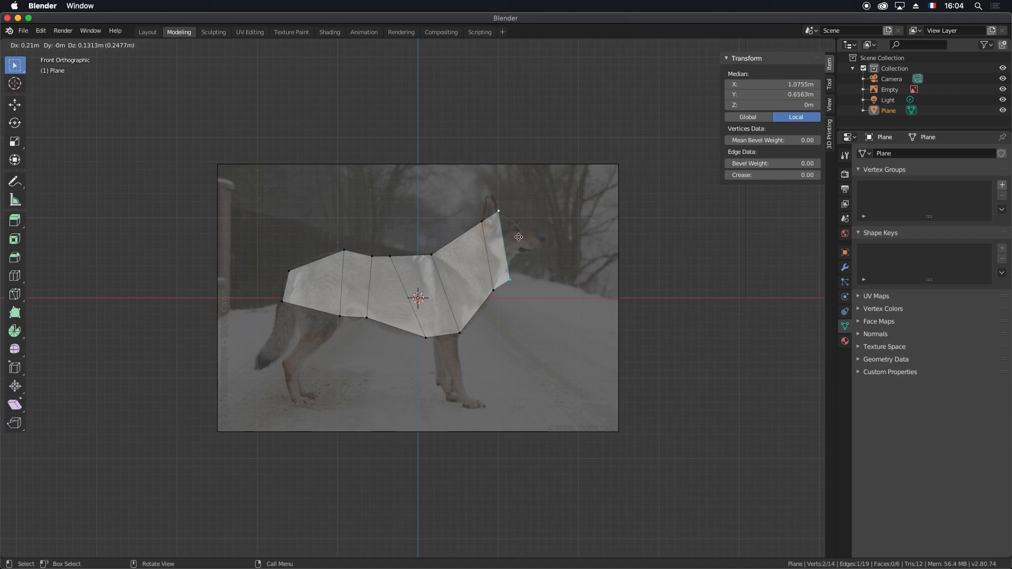
click(519, 238)
click(489, 245)
key(g)
click(500, 219)
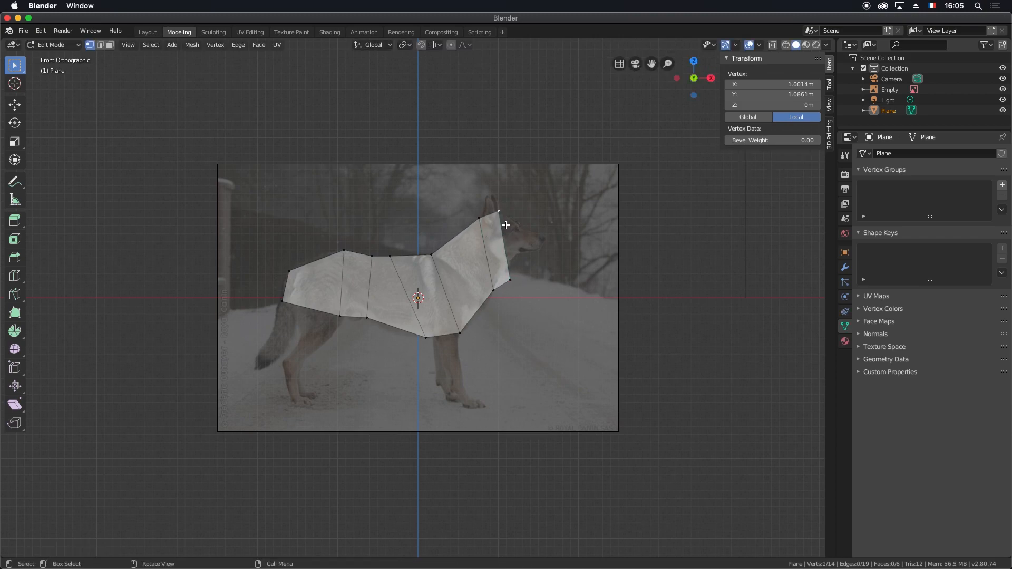
key(g)
click(516, 266)
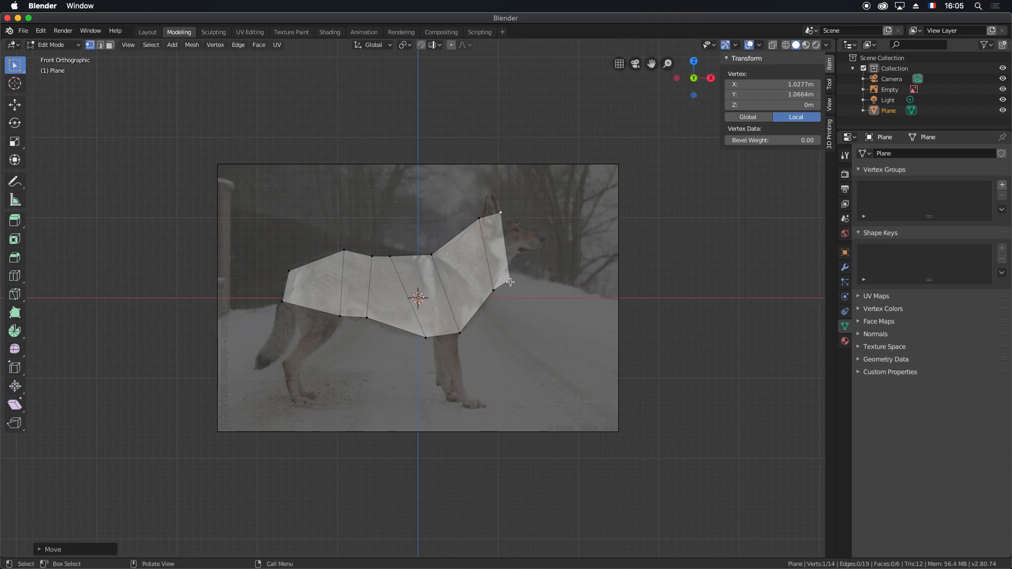
click(510, 282)
key(g)
click(528, 266)
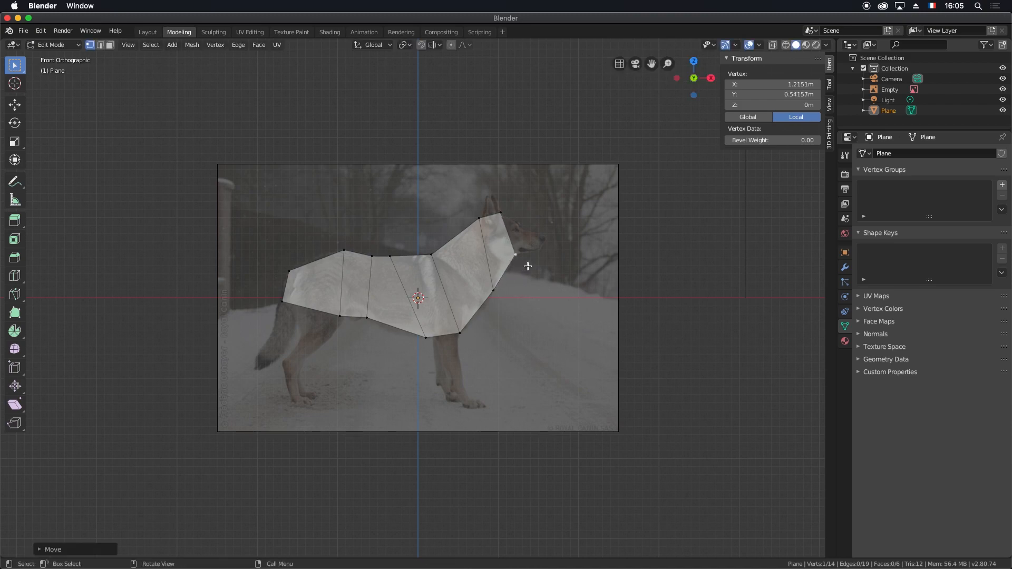
- Extrude the head edge toward the muzzle and raise its lower corner onto the dog's jawline
shift+click(500, 214)
key(e)
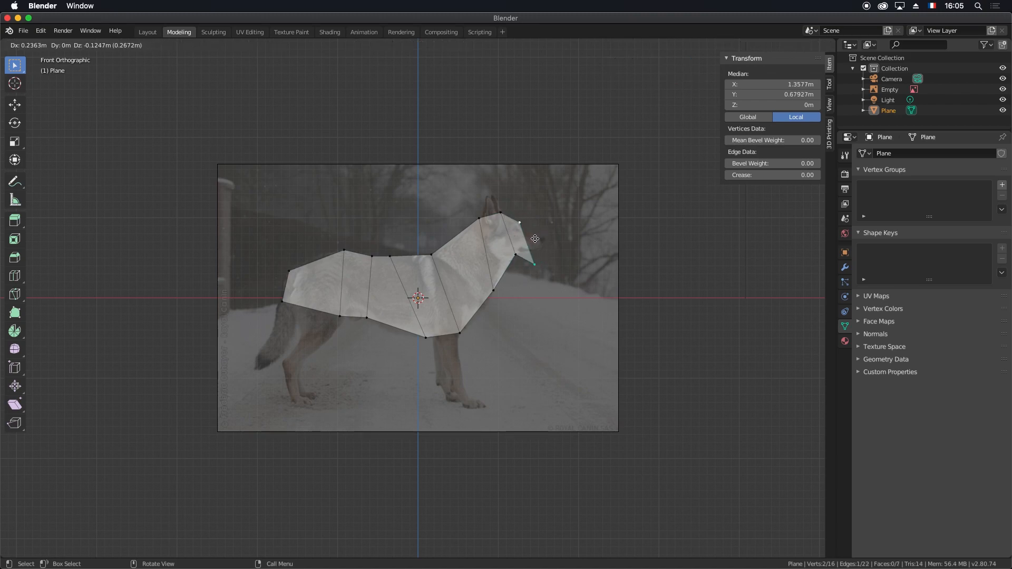
click(535, 240)
click(546, 282)
scroll(530, 263, up, 3)
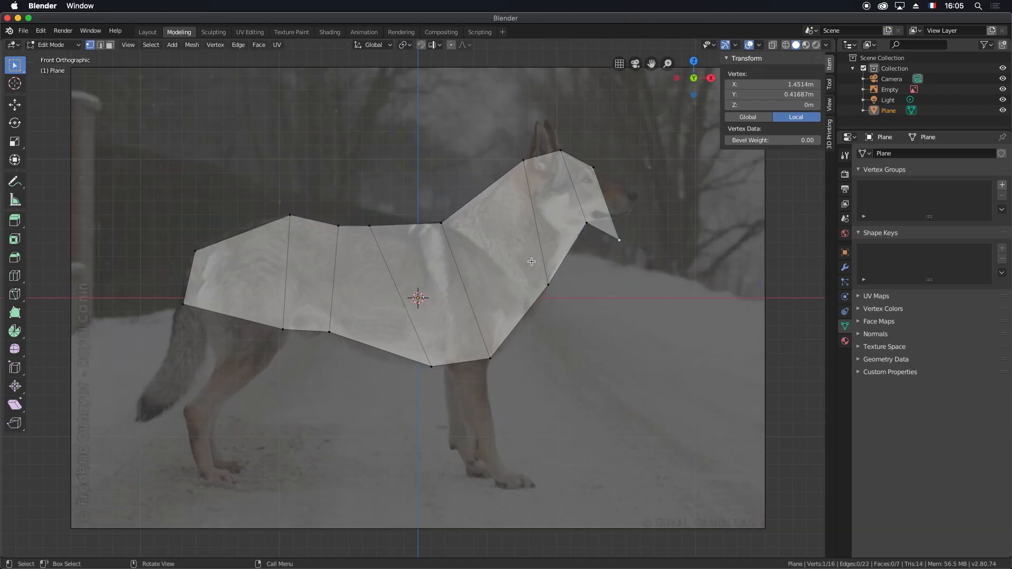
drag(623, 246, 613, 224)
- Extrude the head's front edge forward along the muzzle and fit its upper and lower vertices to the muzzle's outline
click(594, 167)
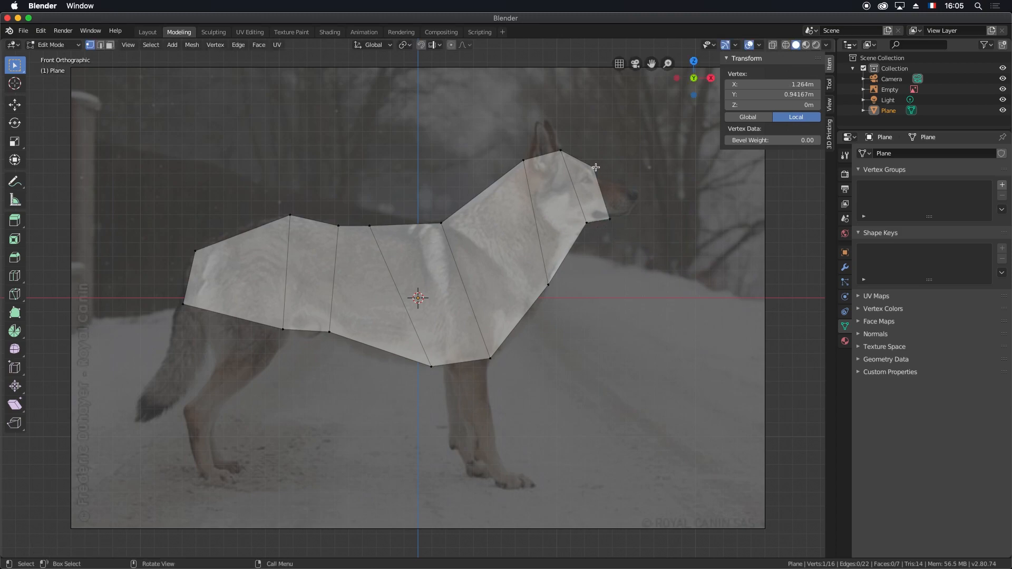
shift+click(613, 217)
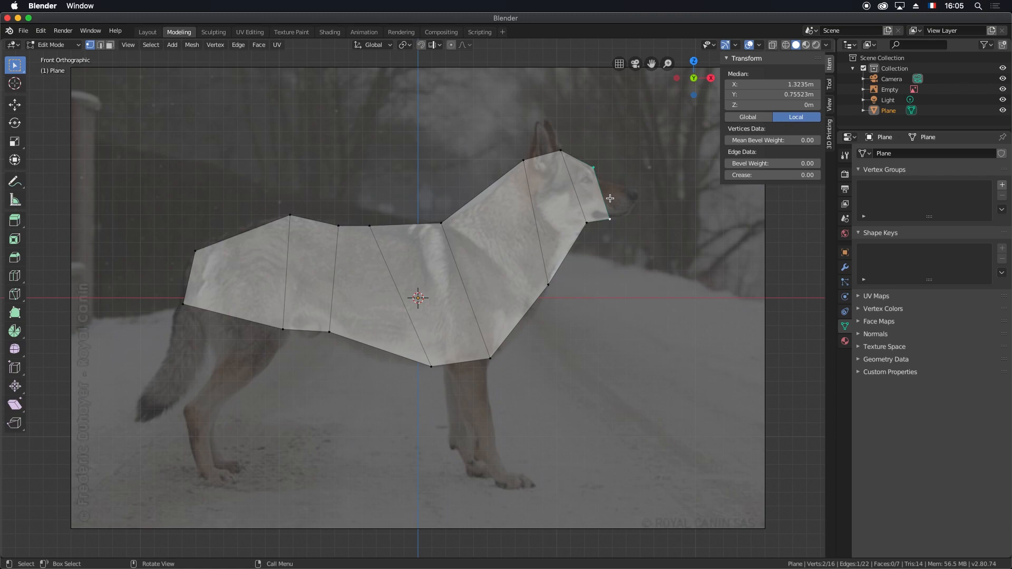
key(e)
click(641, 182)
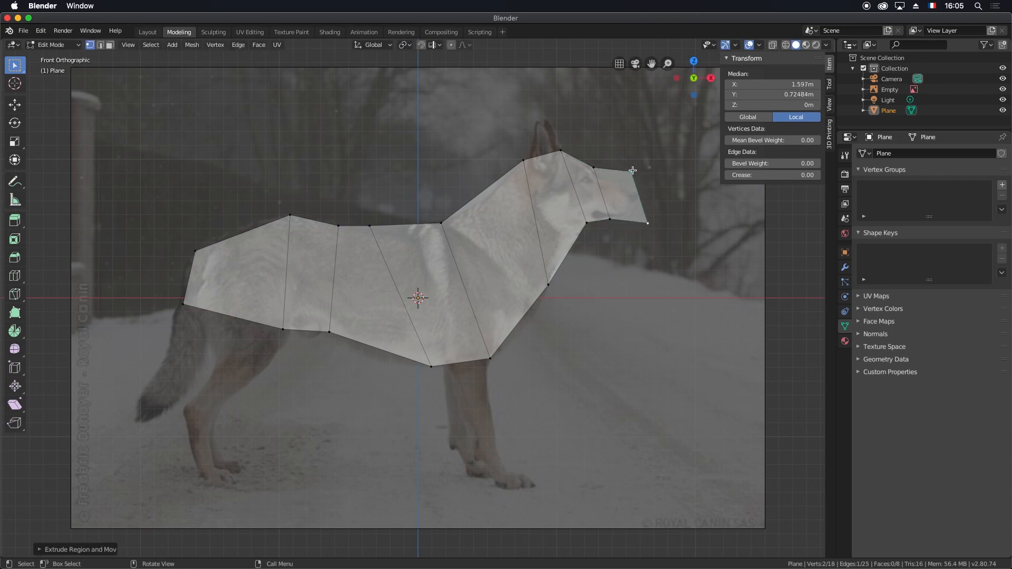
click(633, 171)
key(g)
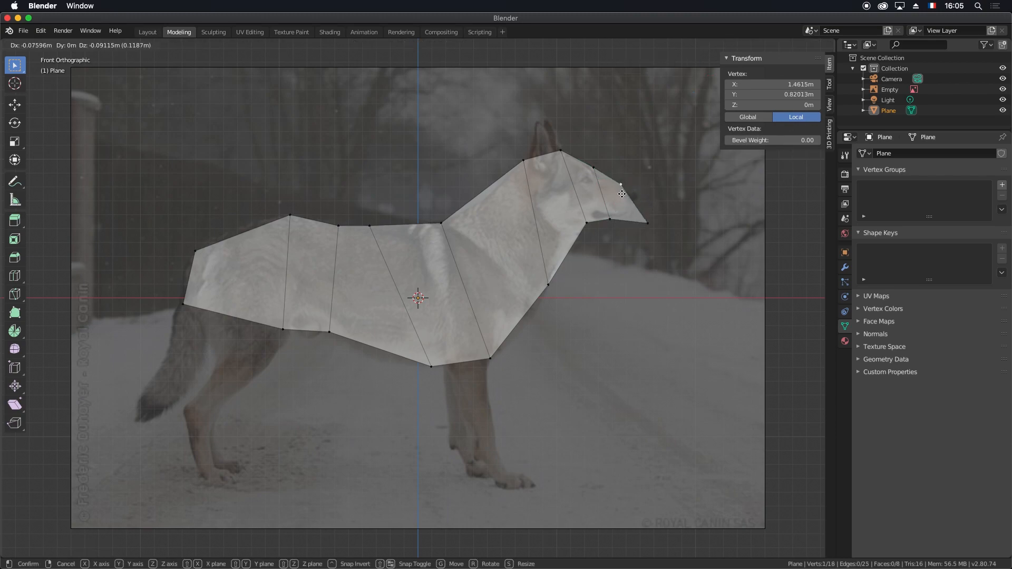
click(623, 198)
click(645, 221)
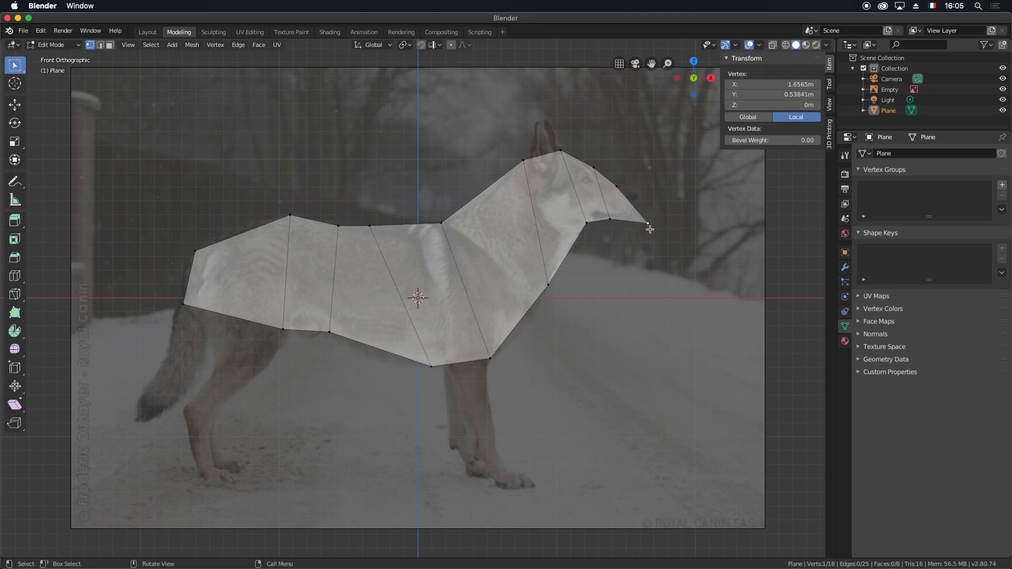
key(g)
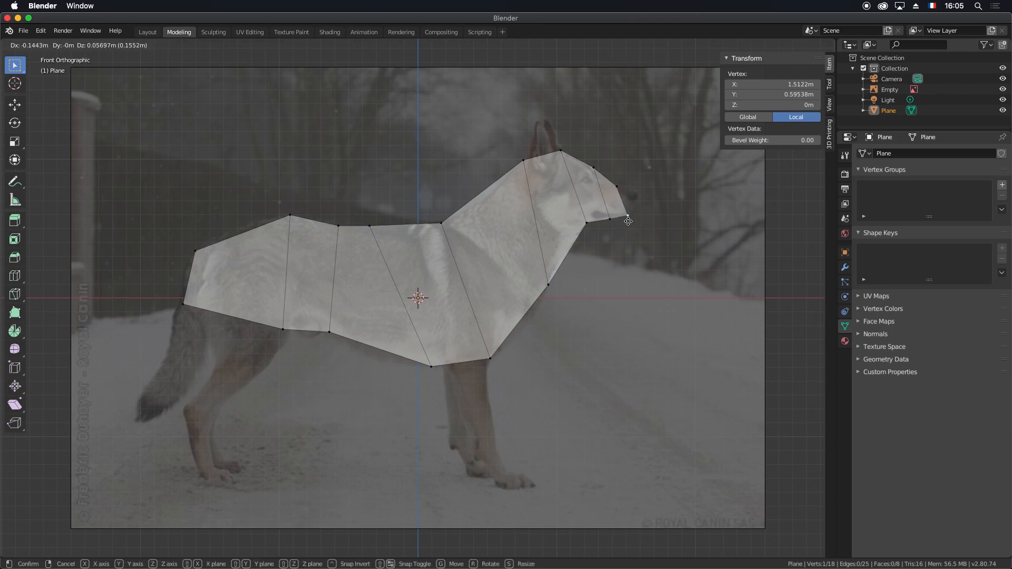
click(624, 222)
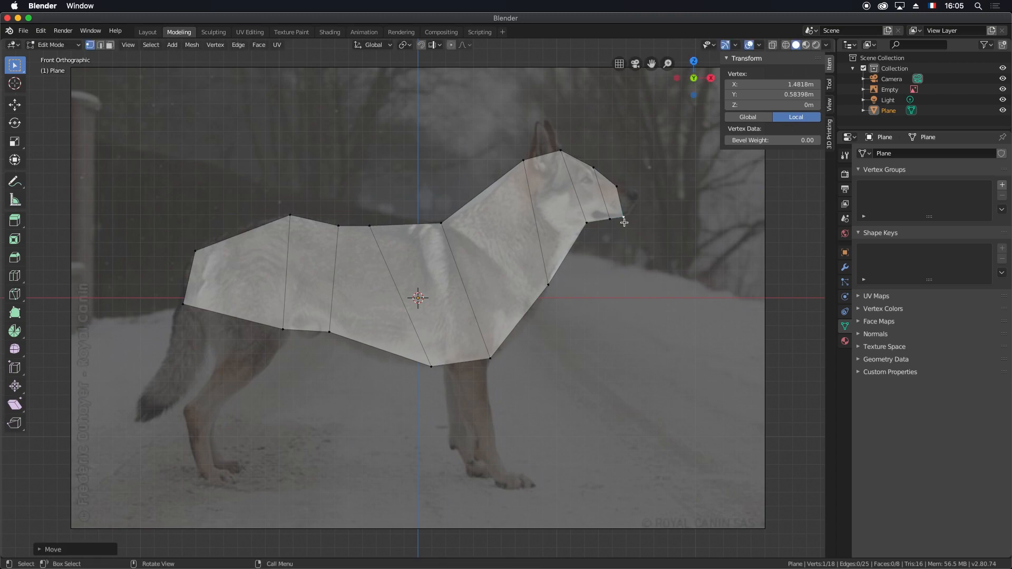
- Extrude the muzzle's front edge out to the nose and scale it down to about half its length
shift+click(618, 191)
key(e)
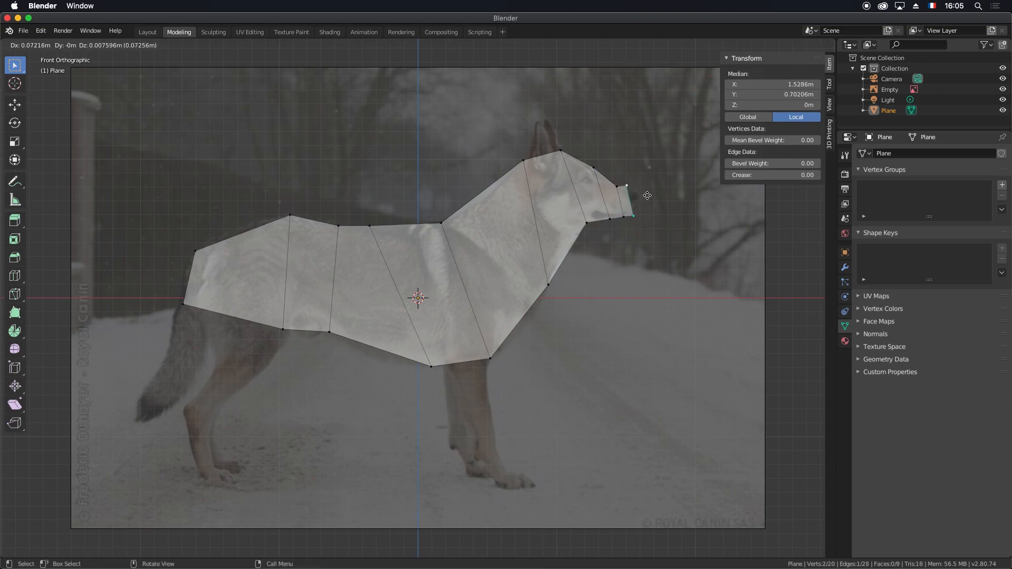
click(662, 204)
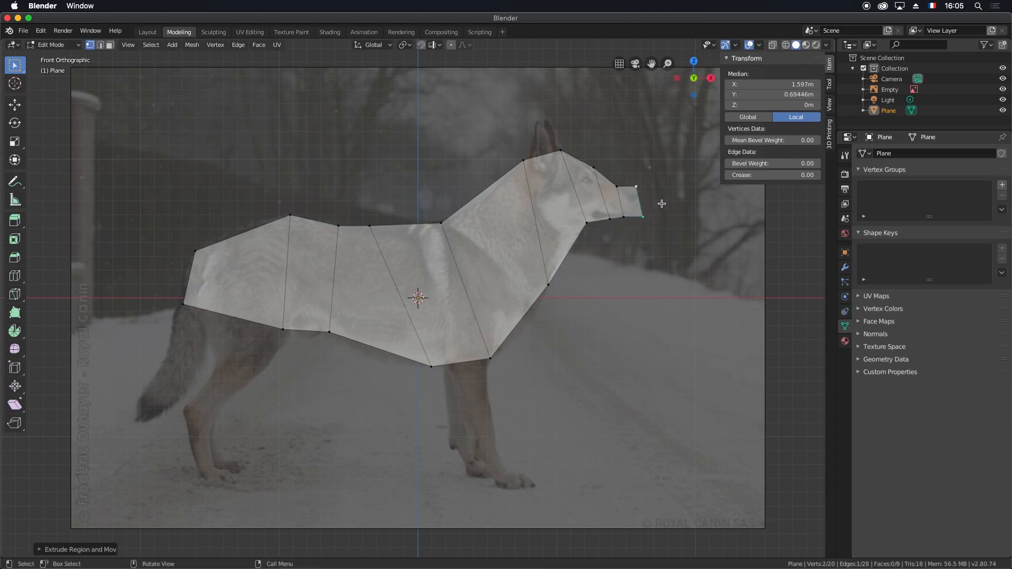
key(s)
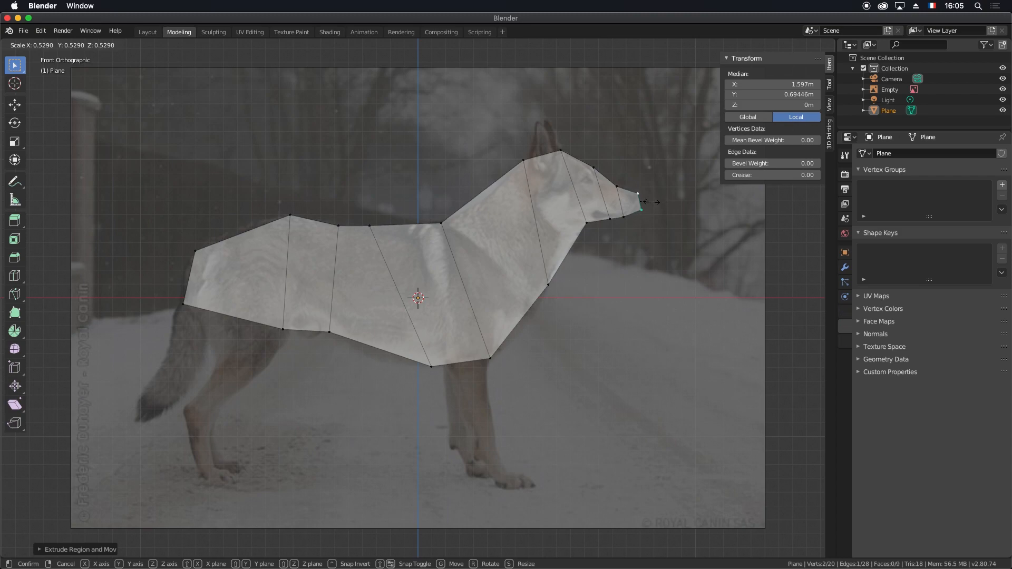
click(653, 202)
- Move the upper vertex of the front edge onto the nose tip and the lower one back onto the chin
click(642, 209)
click(638, 195)
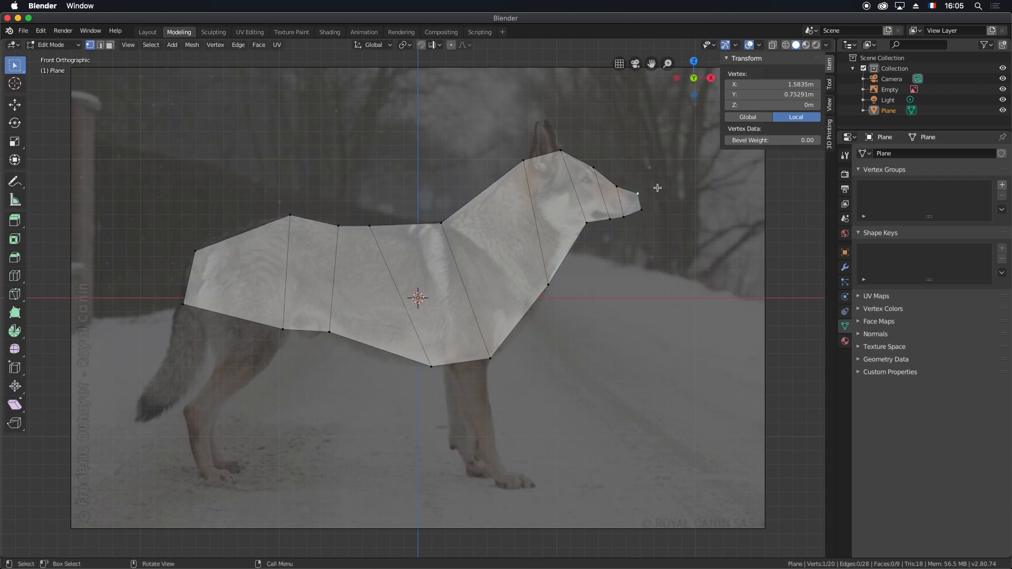
key(g)
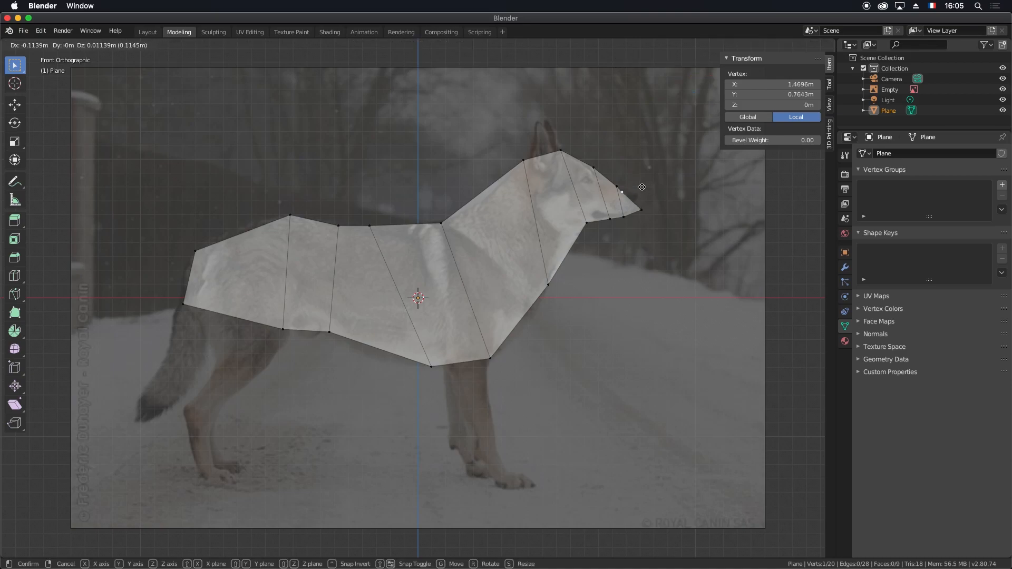
click(658, 185)
click(642, 210)
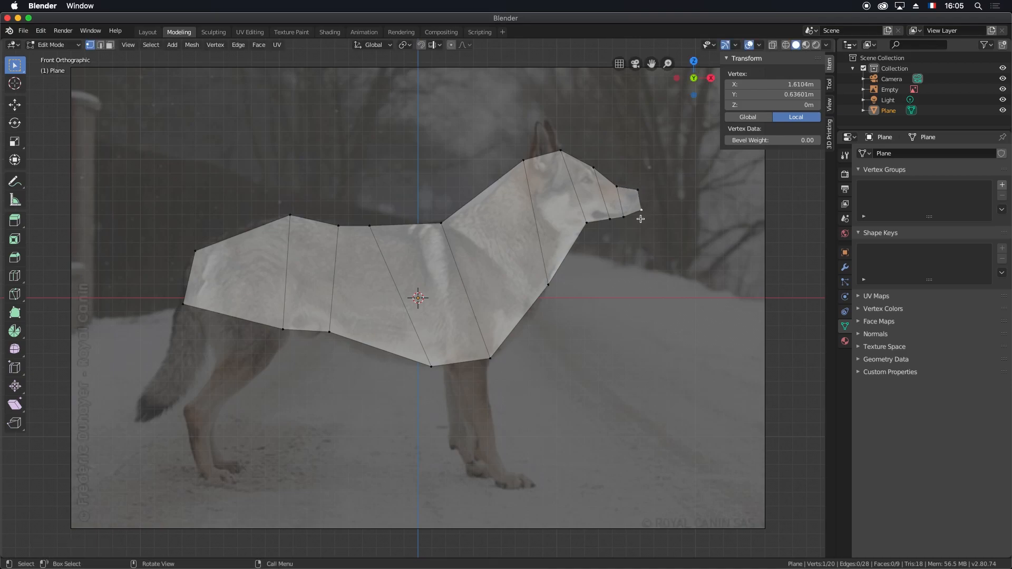
key(g)
click(631, 222)
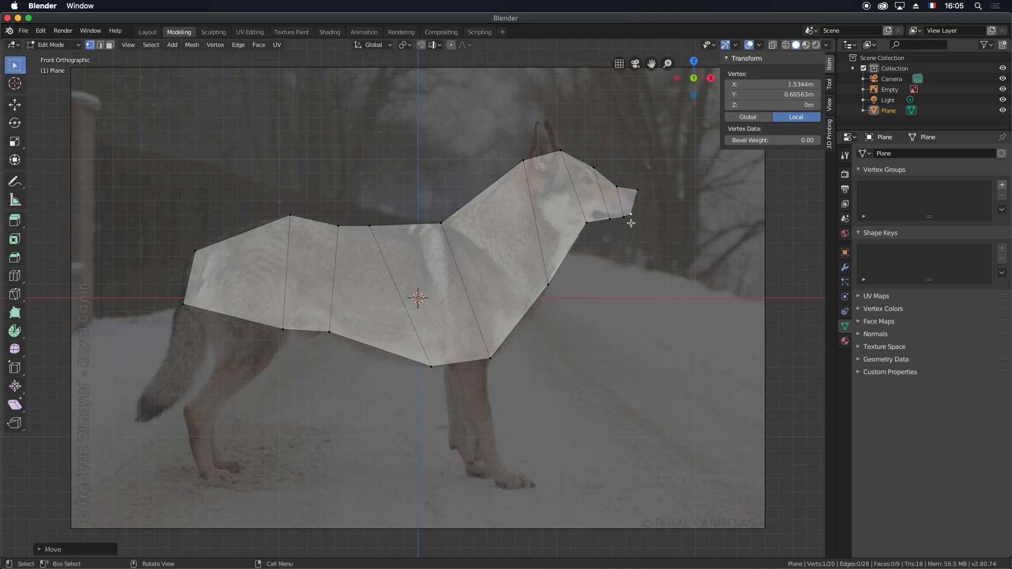
- Reposition the brow vertex and the vertex in front of the ear to follow the dog's forehead
click(595, 168)
key(g)
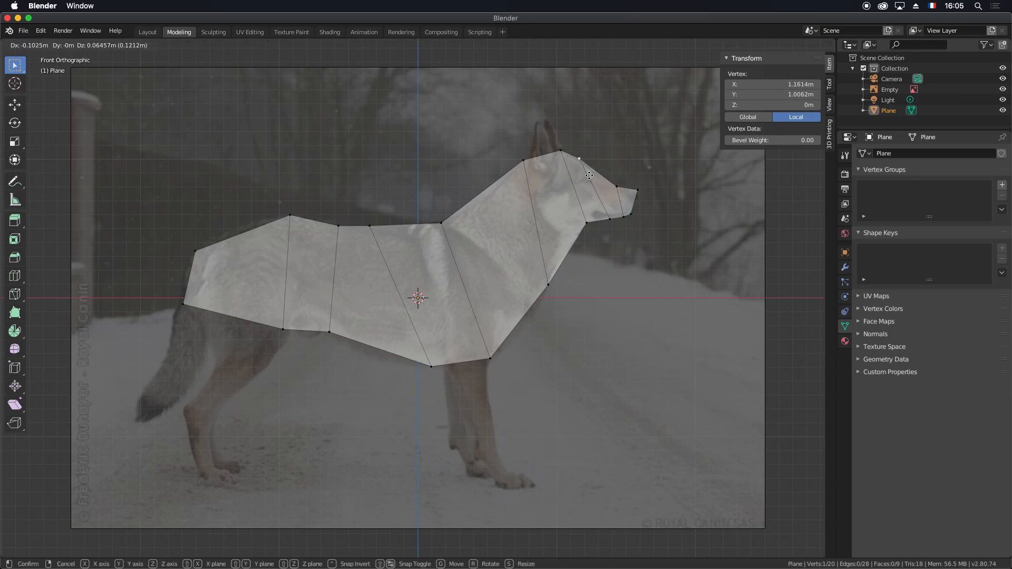
click(590, 175)
key(g)
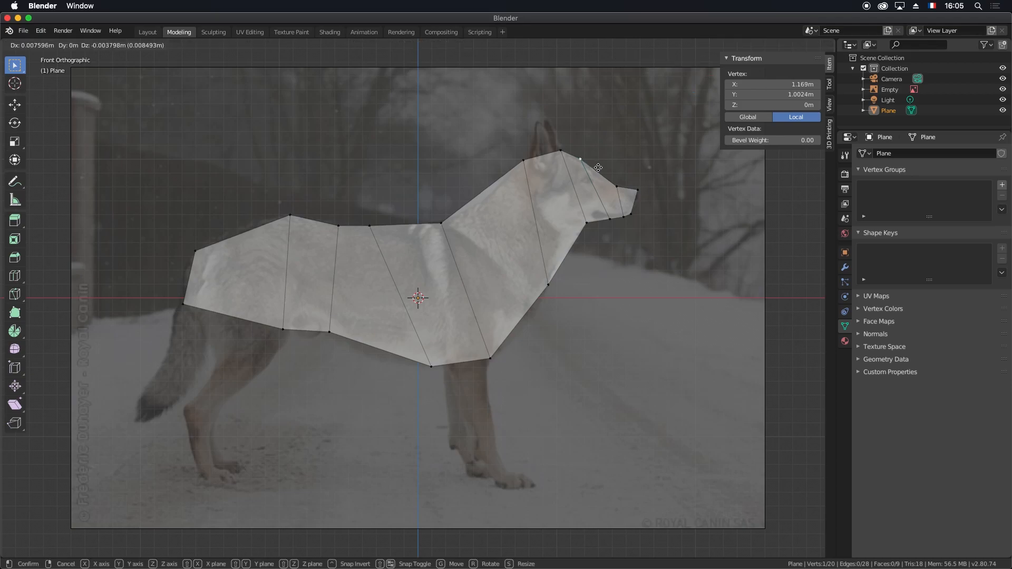
click(608, 185)
click(562, 152)
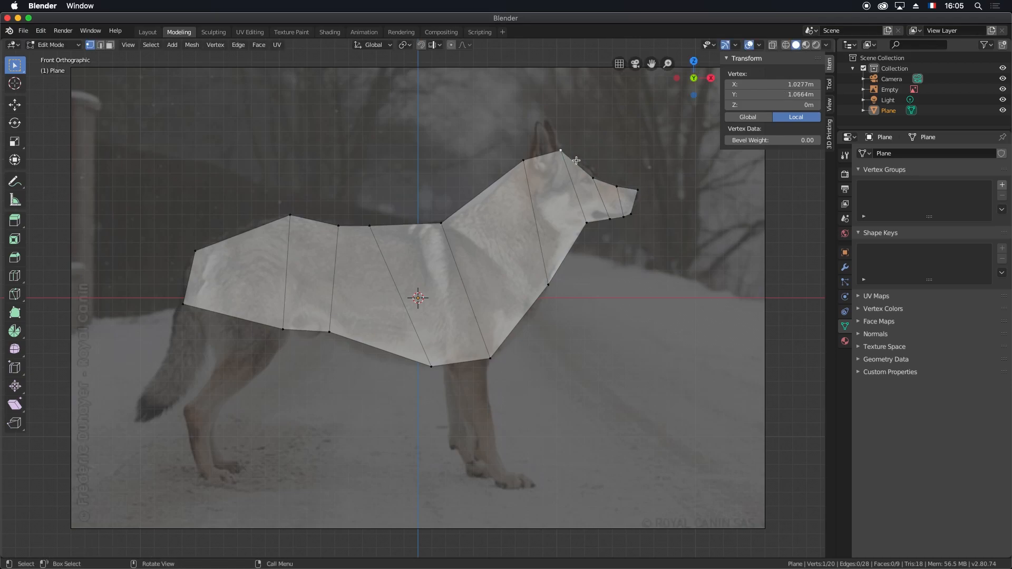
key(g)
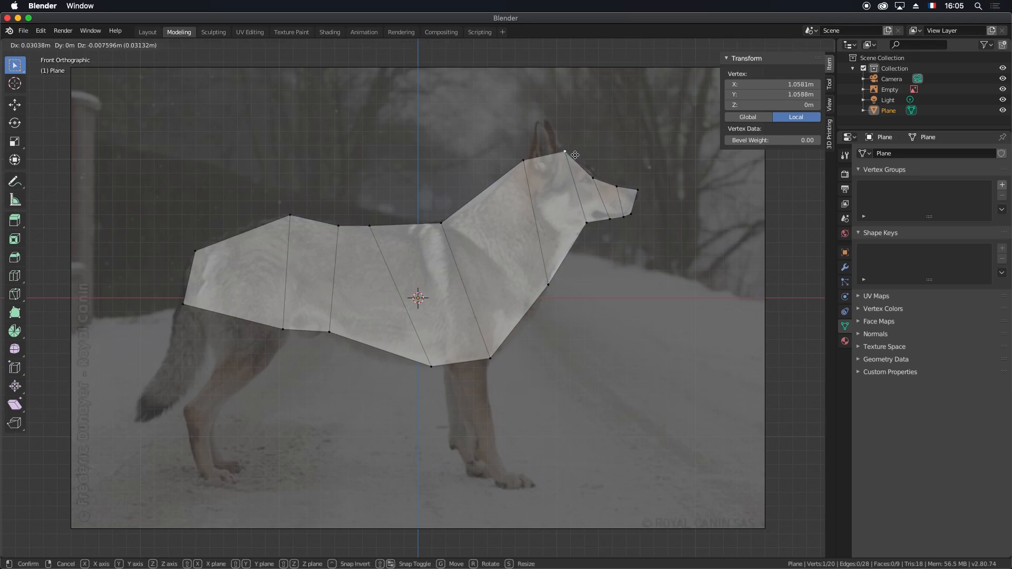
click(577, 159)
click(593, 177)
key(g)
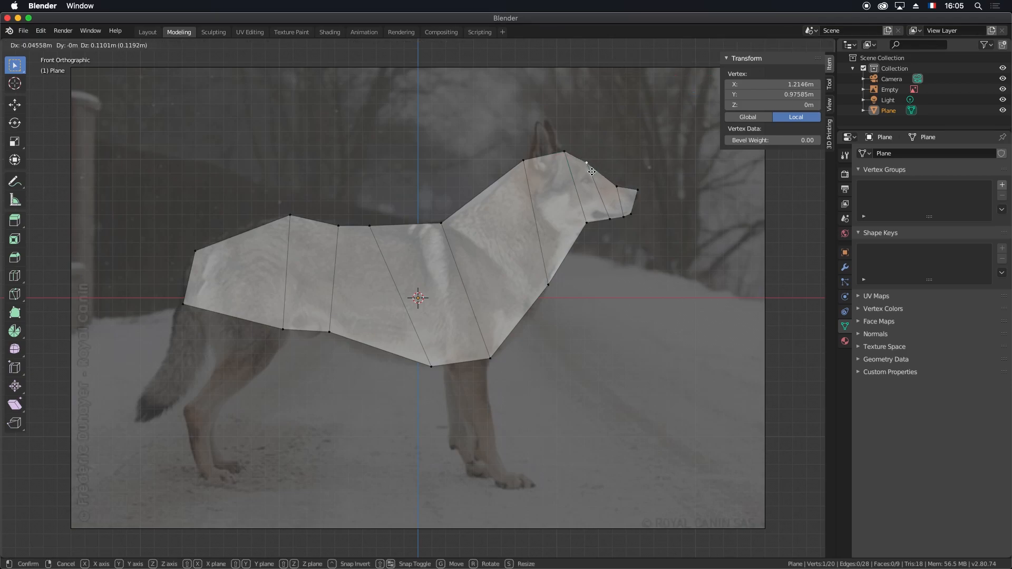
click(587, 162)
- Shift the muzzle-bridge, brow and two lower jaw vertices backward so the head's dividing edges follow the stop and jawline
click(618, 186)
key(g)
click(610, 195)
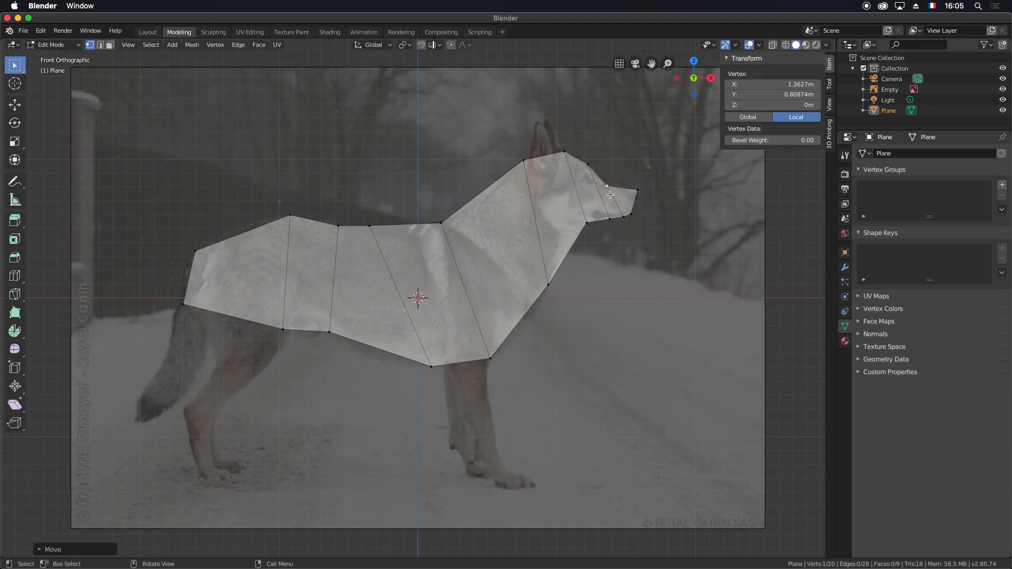
click(612, 217)
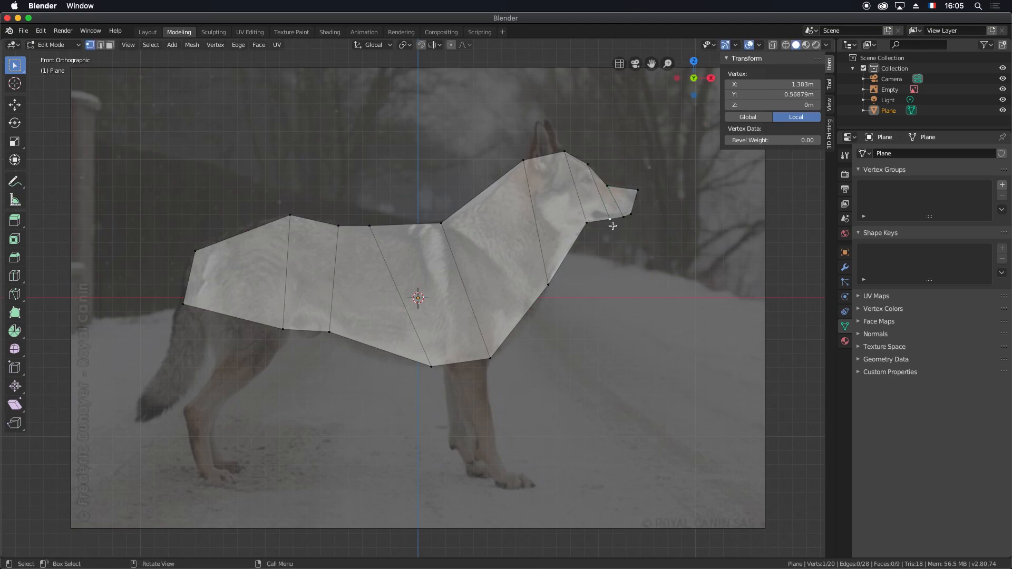
key(g)
click(596, 220)
click(588, 167)
key(g)
click(587, 172)
click(624, 216)
key(g)
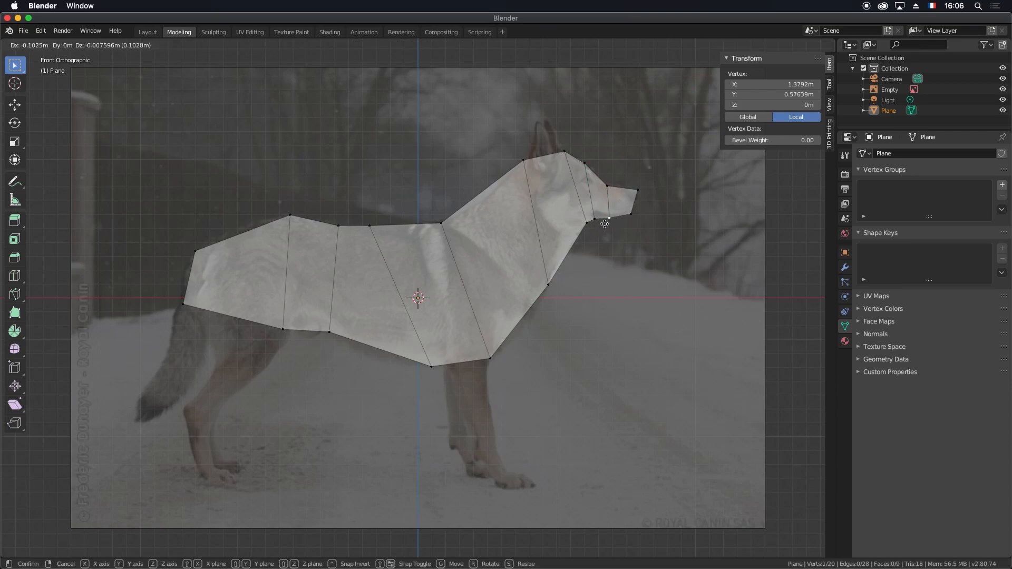
click(604, 223)
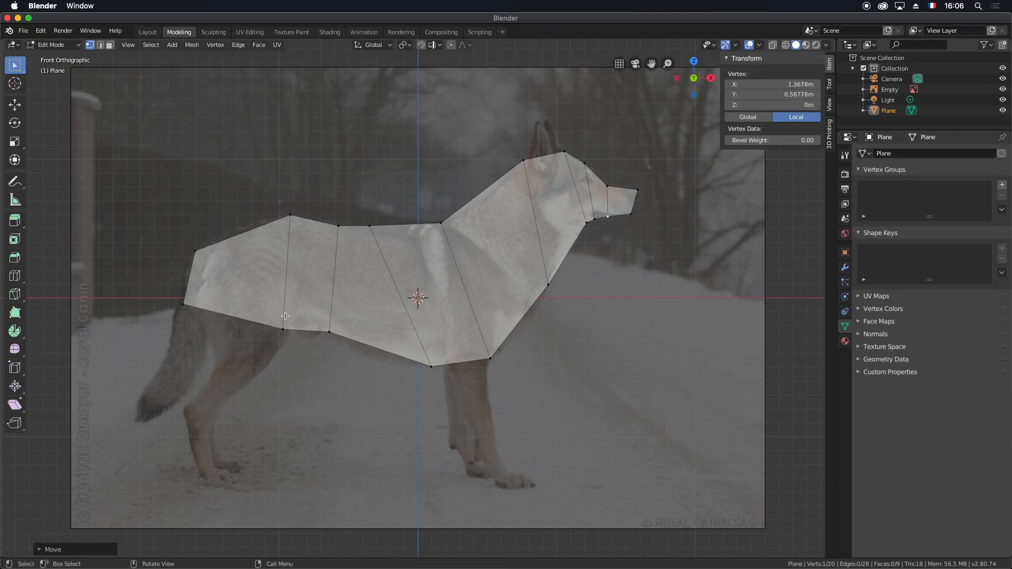
- Leave the front view for a perspective view and select all vertices of the dog silhouette
middle_drag(357, 309, 381, 333)
scroll(380, 332, down, 6)
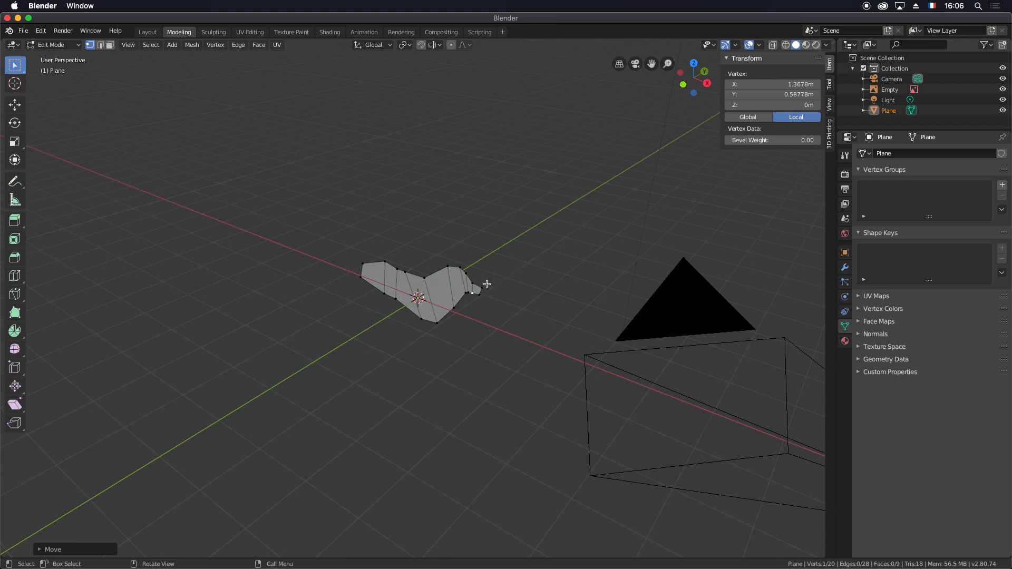
mouse_move(513, 279)
middle_down()
mouse_move(481, 290)
mouse_move(509, 283)
middle_up()
key(a)
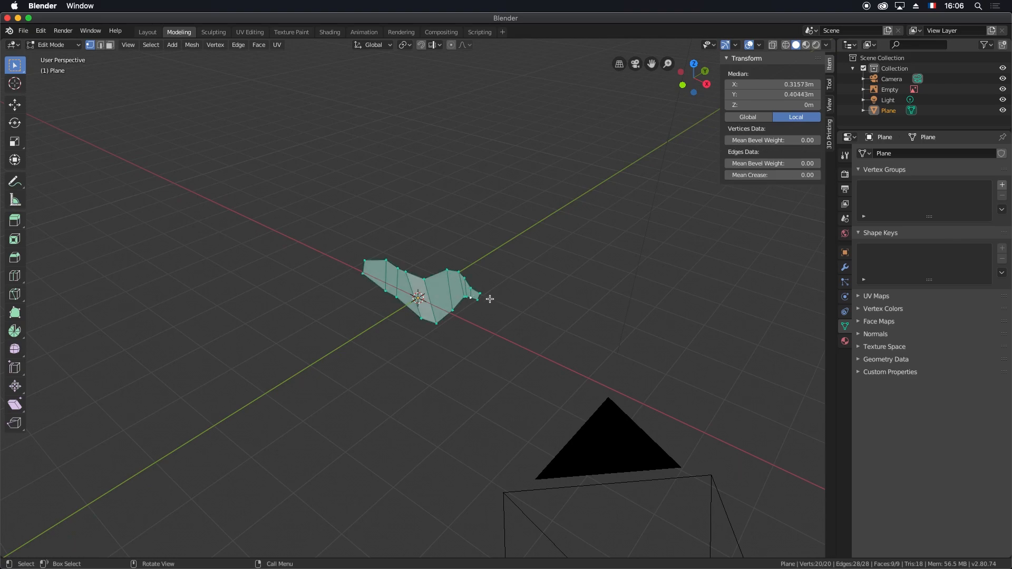
key(alt+a)
key(a)
key(alt+a)
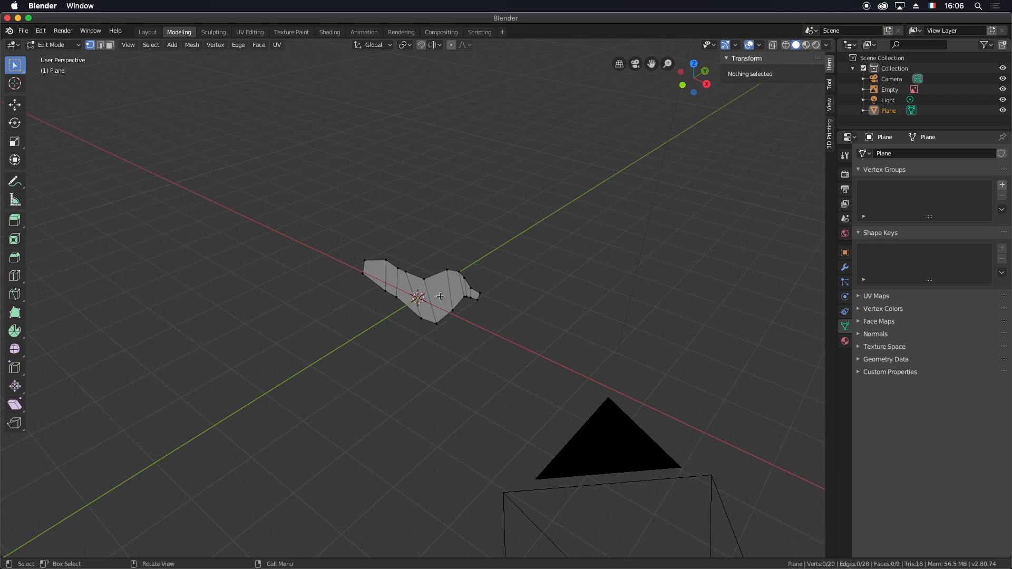
key(a)
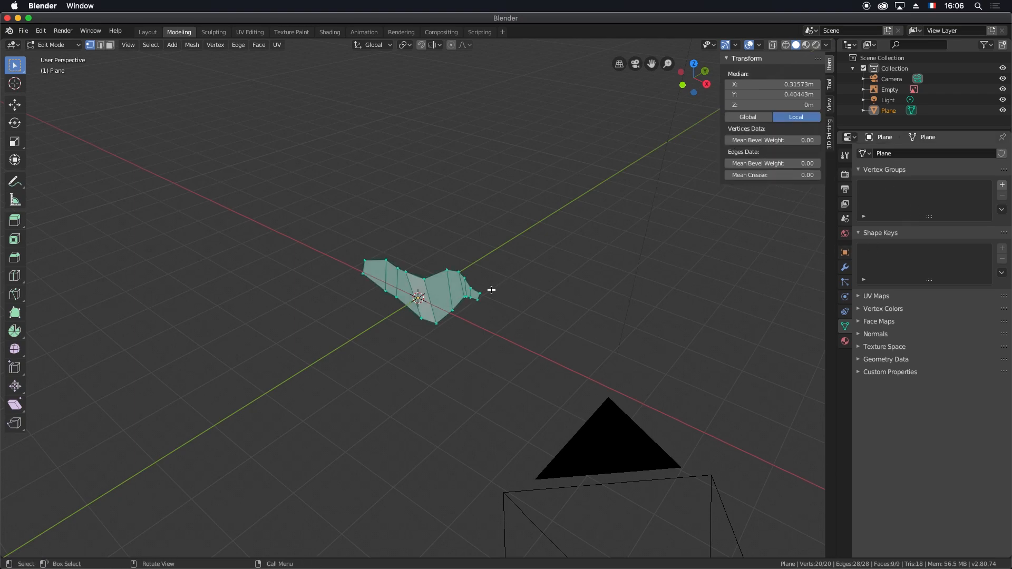
- Add a Mirror modifier to the plane and set it to mirror on the Z axis only
click(846, 268)
click(903, 153)
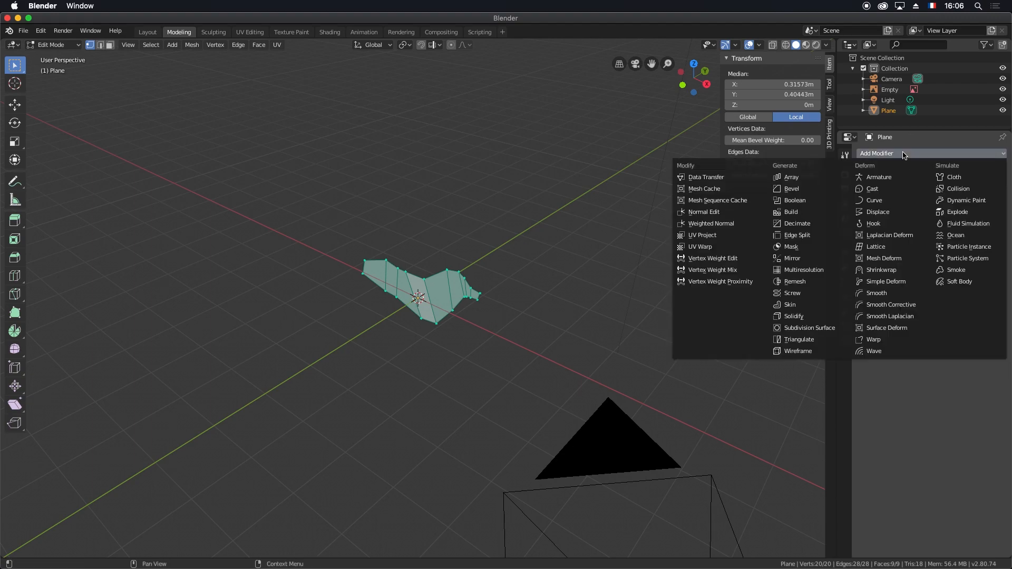
click(904, 153)
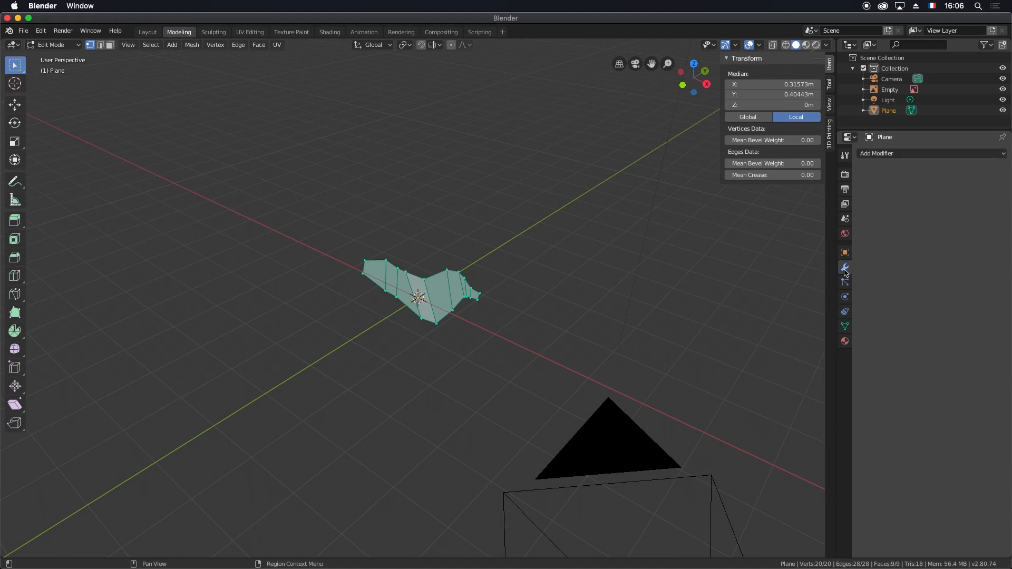
click(930, 155)
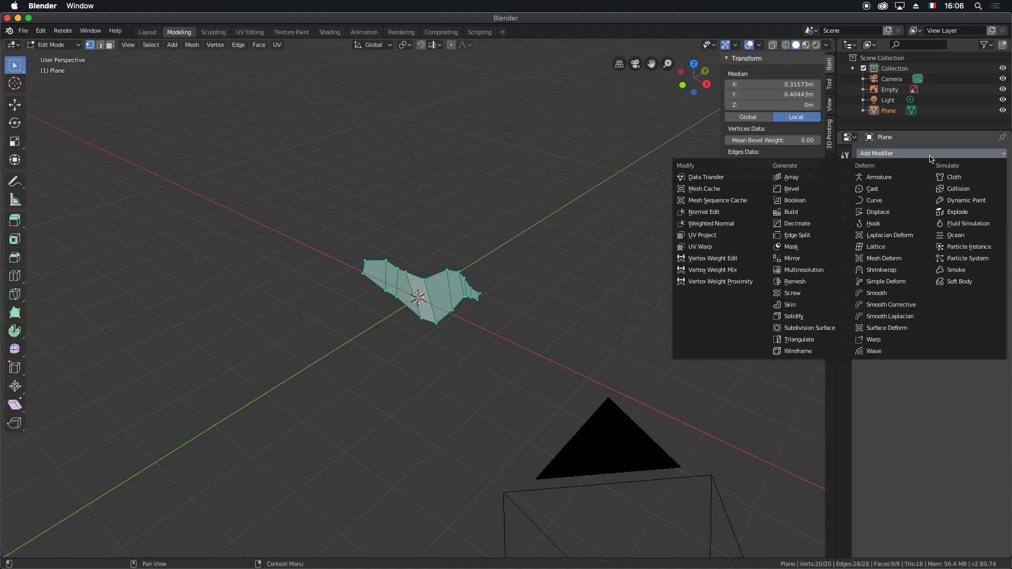
click(812, 259)
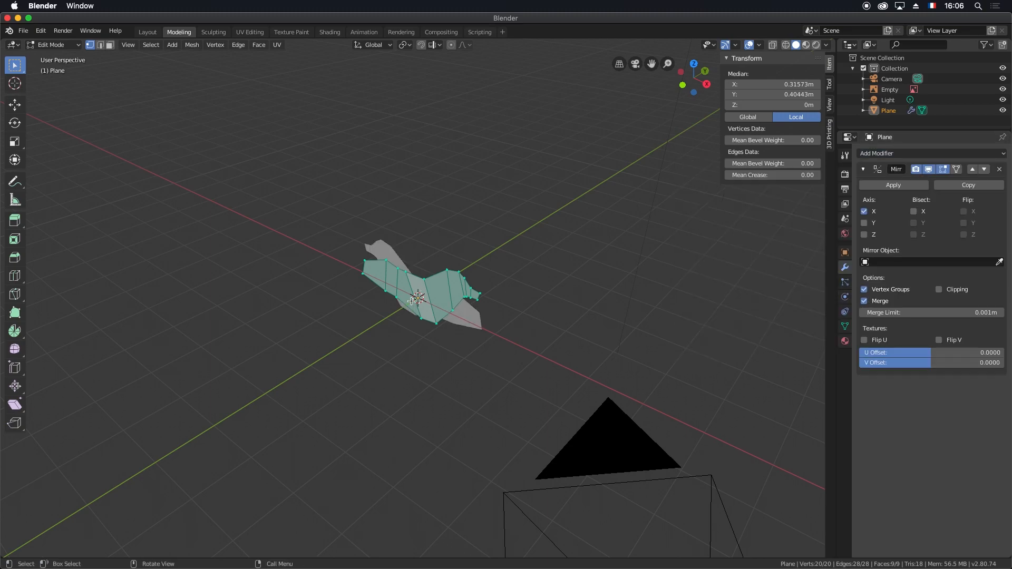
middle_drag(515, 309, 497, 343)
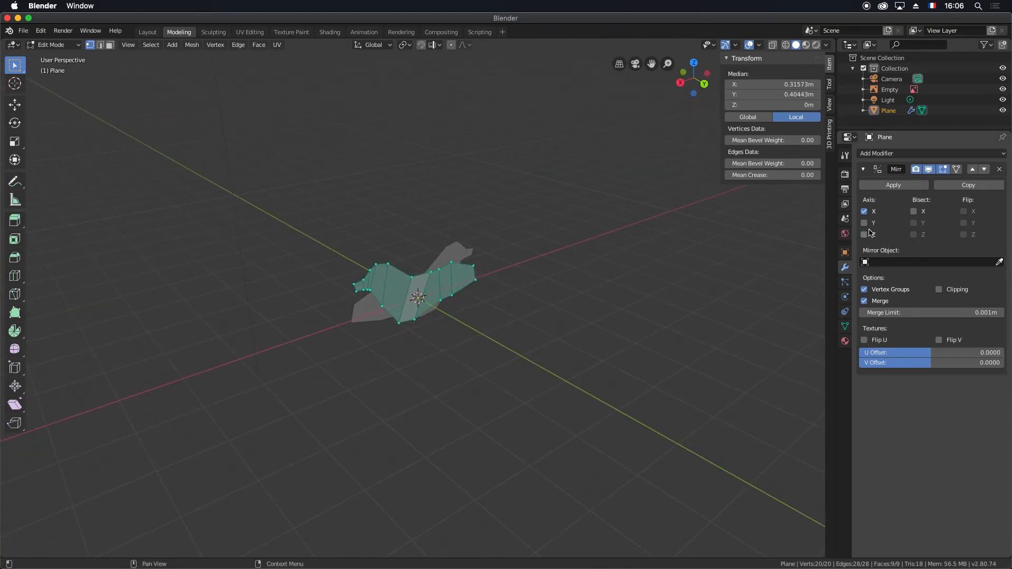
click(865, 211)
click(866, 235)
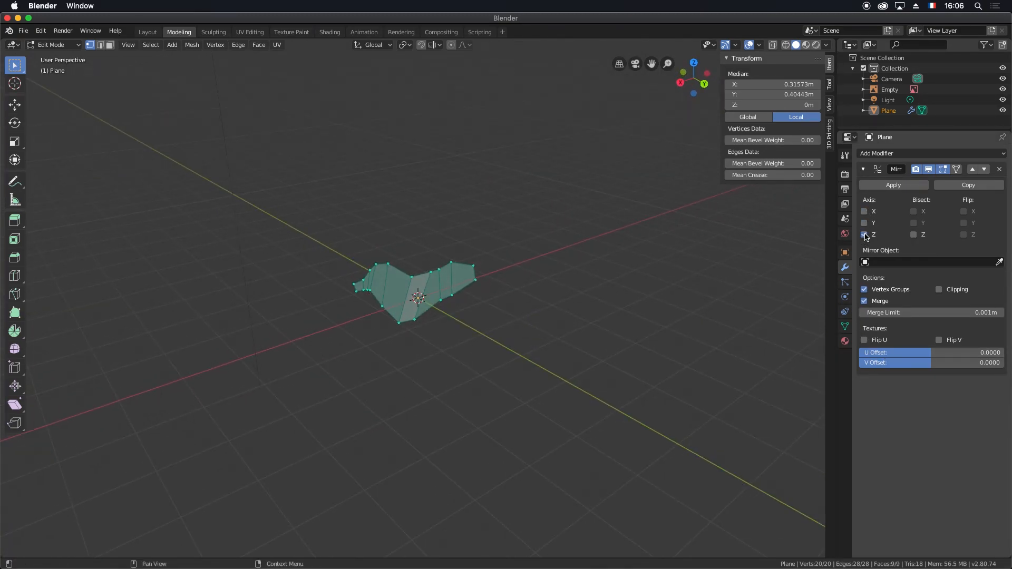
middle_drag(375, 416, 409, 344)
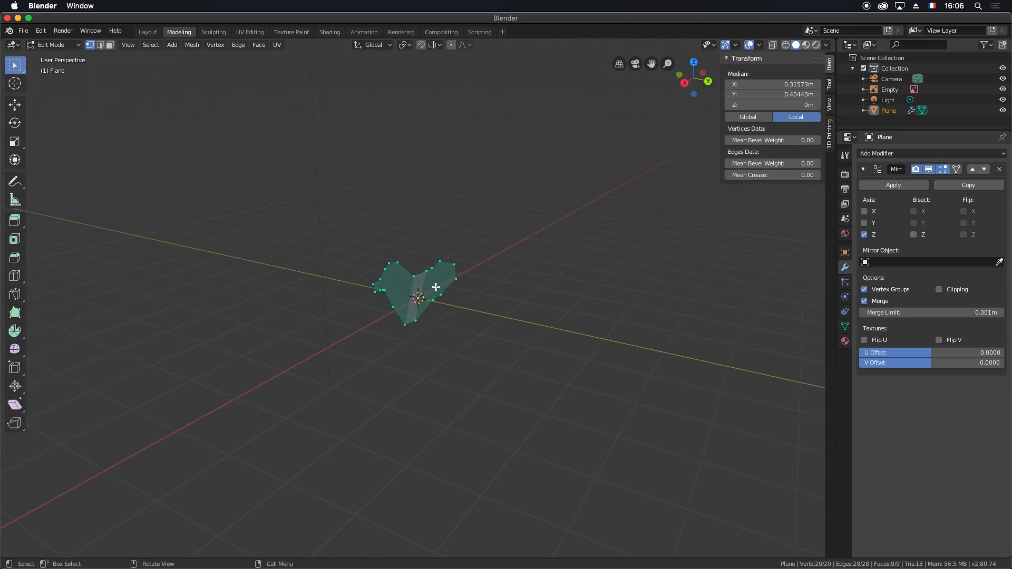
key(e)
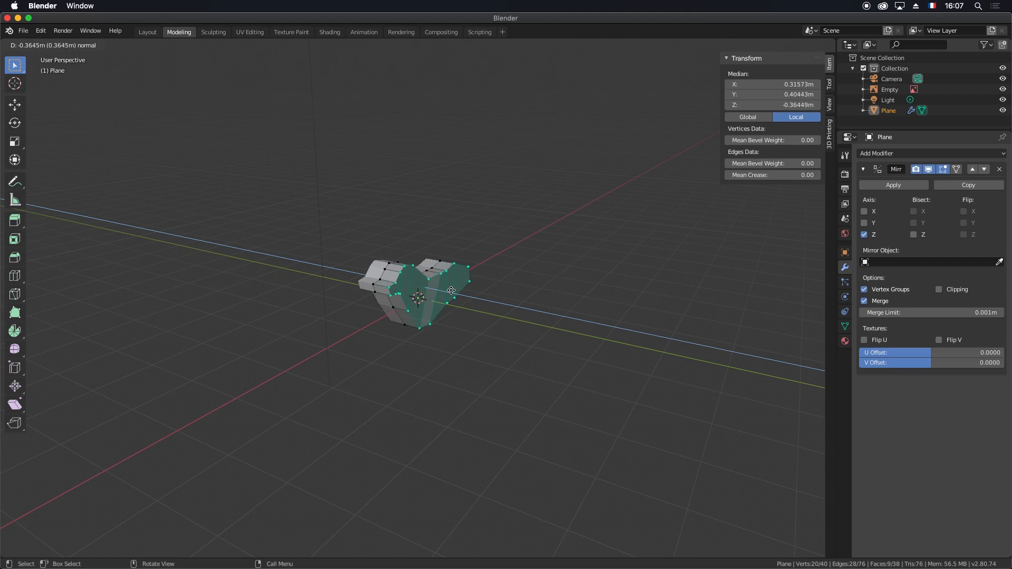
key(y)
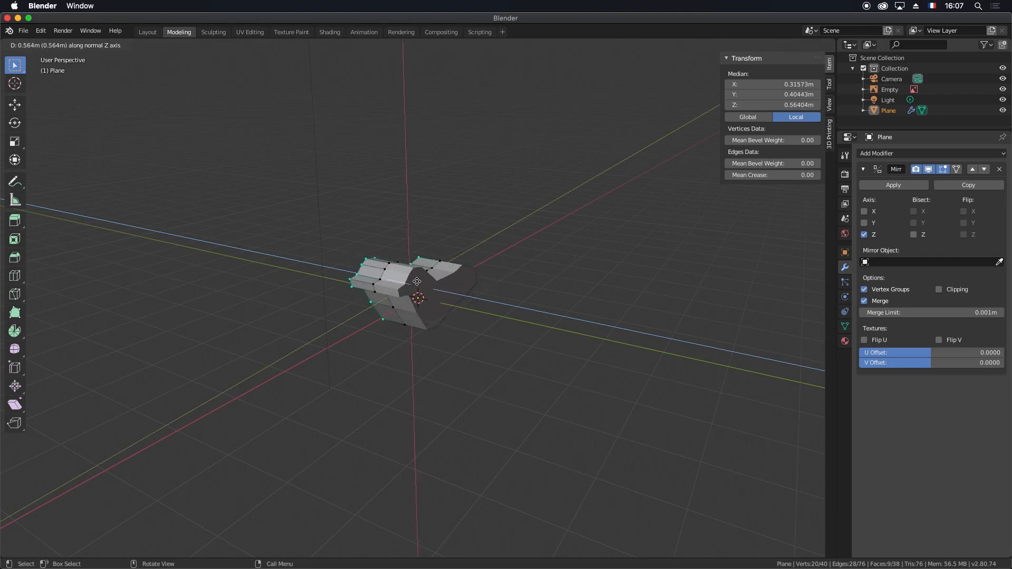
key(z)
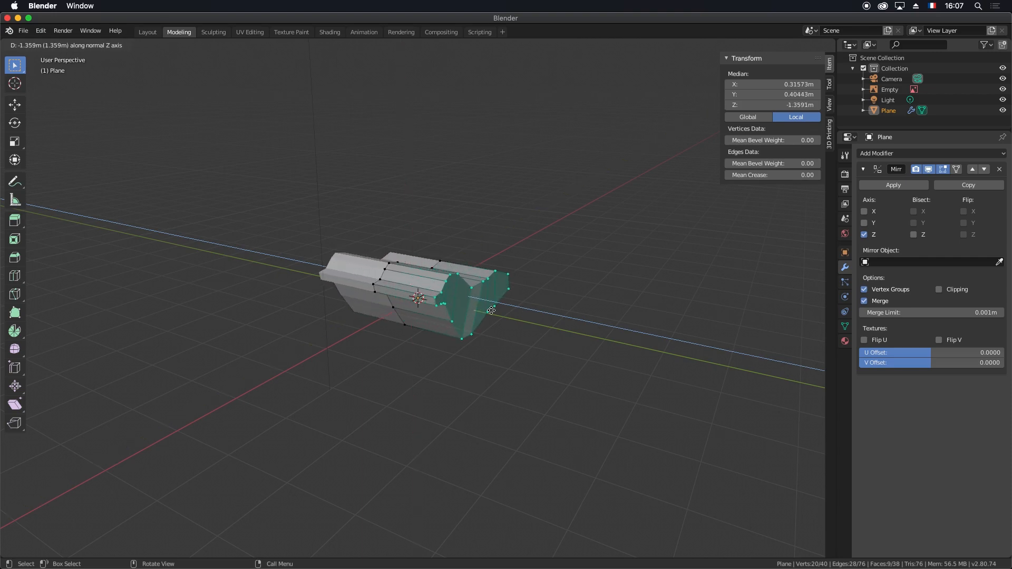
key(Escape)
- Extrude the whole dog silhouette about 0.2 m along its normal to give the mirrored body thickness
key(e)
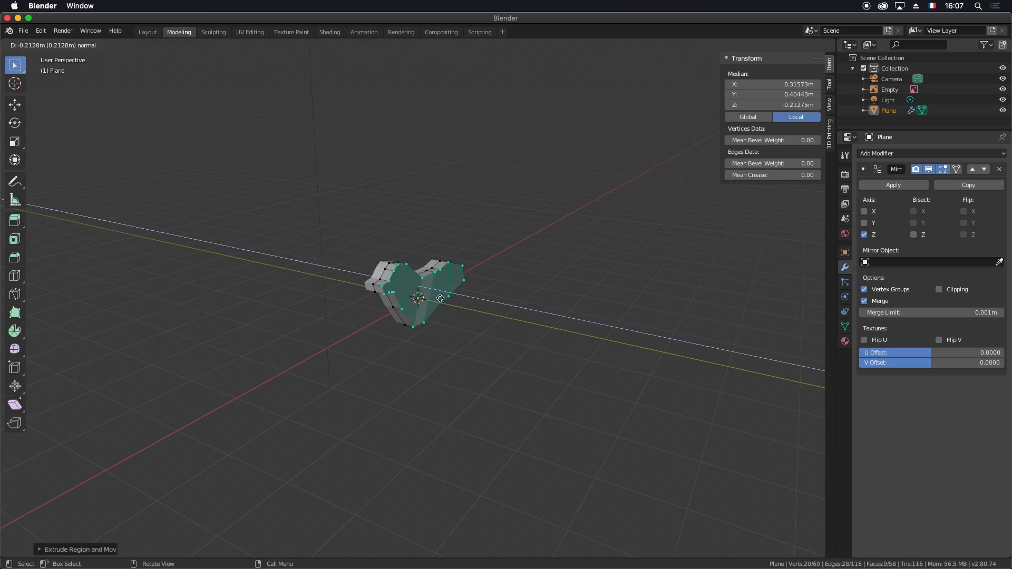
click(440, 299)
middle_drag(463, 312, 507, 305)
middle_drag(464, 309, 419, 291)
scroll(418, 291, up, 7)
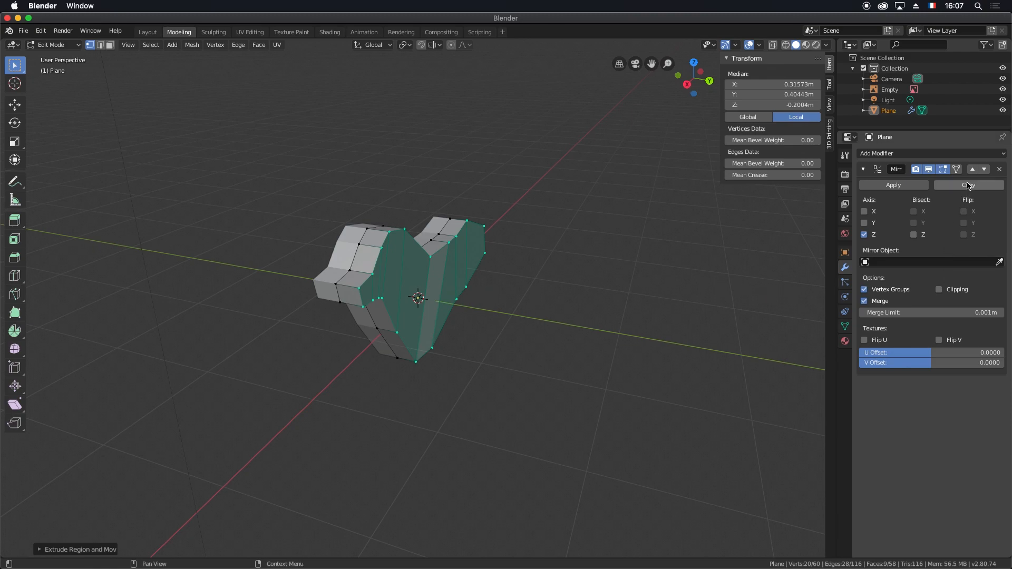
middle_drag(453, 322, 561, 349)
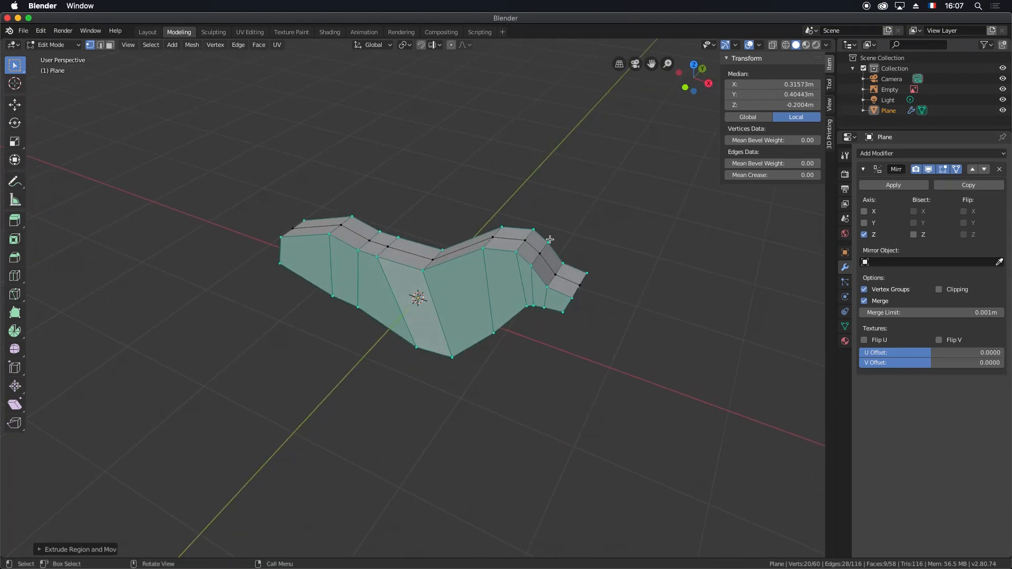
click(957, 170)
middle_drag(563, 294, 445, 328)
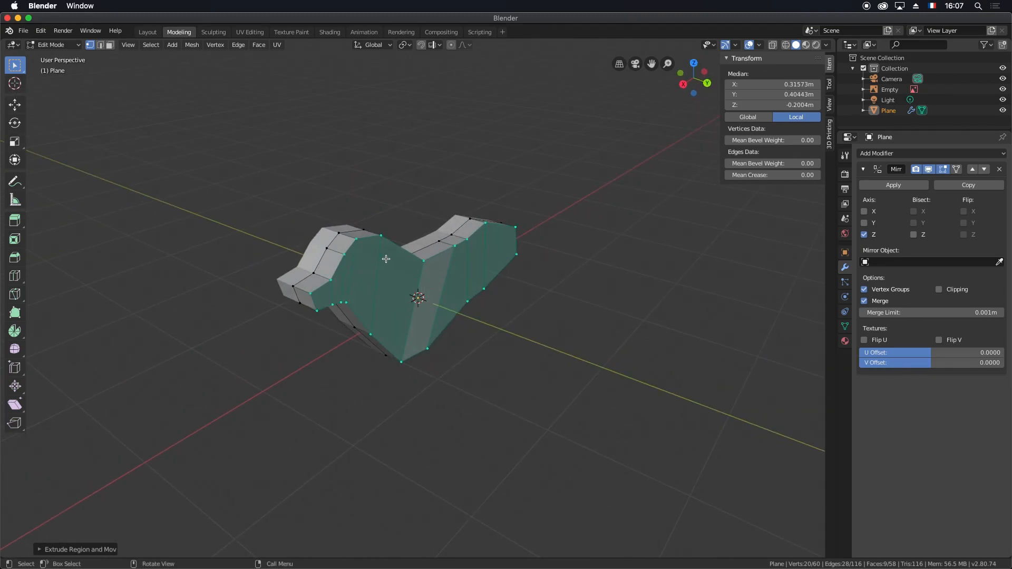
- Clear the selection and add one lengthwise loop cut around the body, roughly midway between back and belly
key(a)
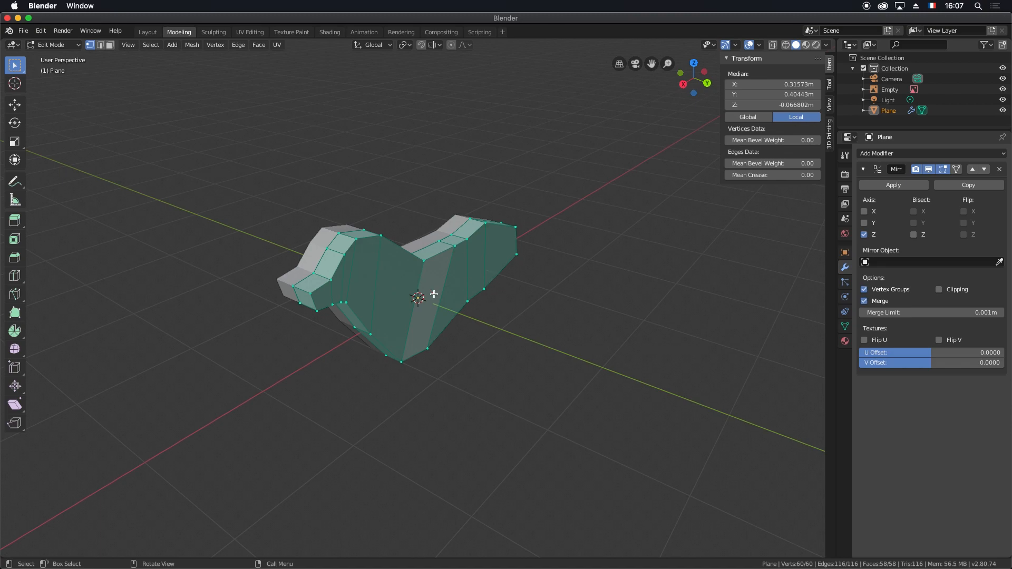
key(alt+a)
mouse_move(461, 350)
middle_down()
mouse_move(484, 331)
mouse_move(452, 362)
middle_up()
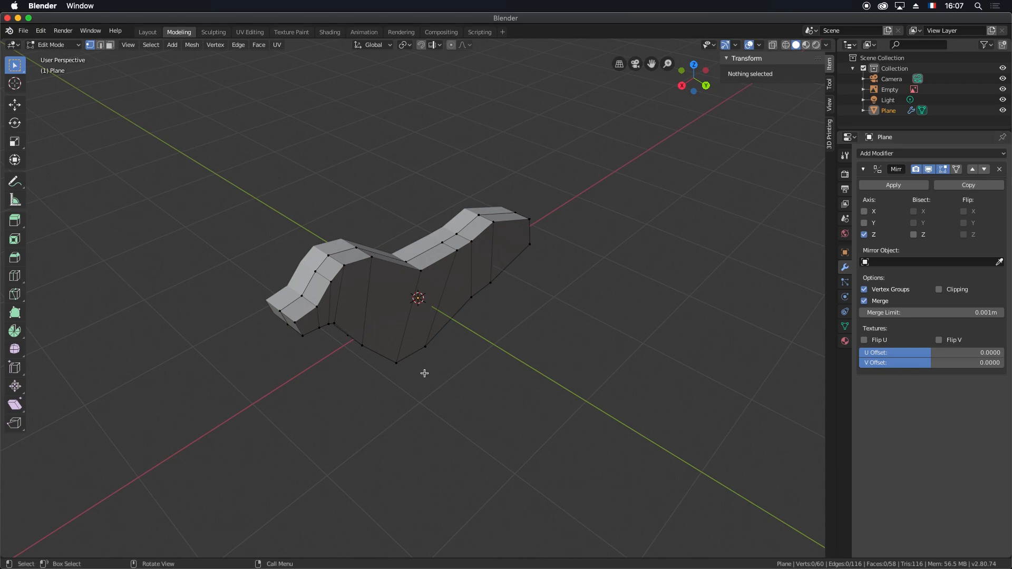
middle_drag(396, 383, 427, 298)
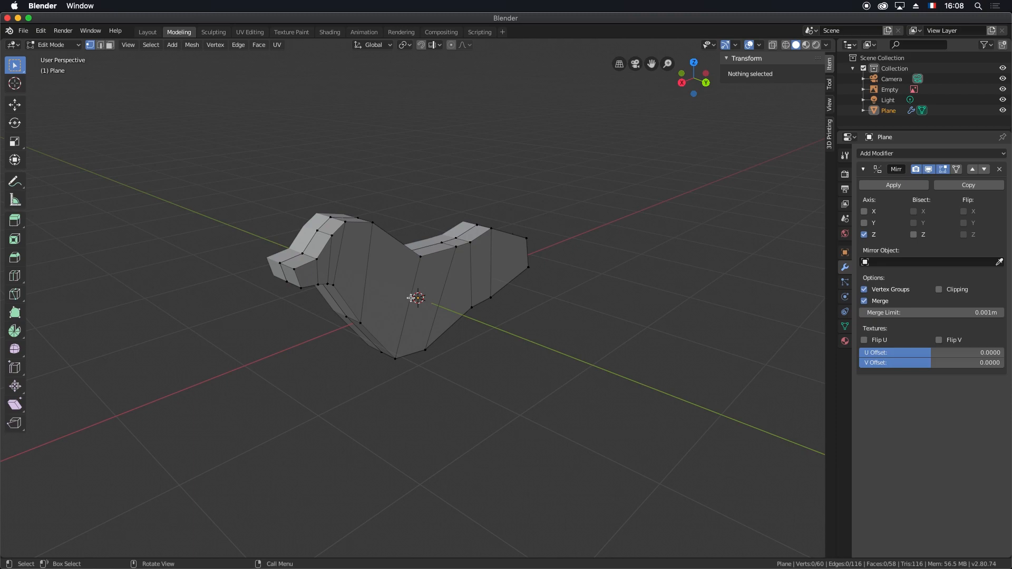
key(ctrl+r)
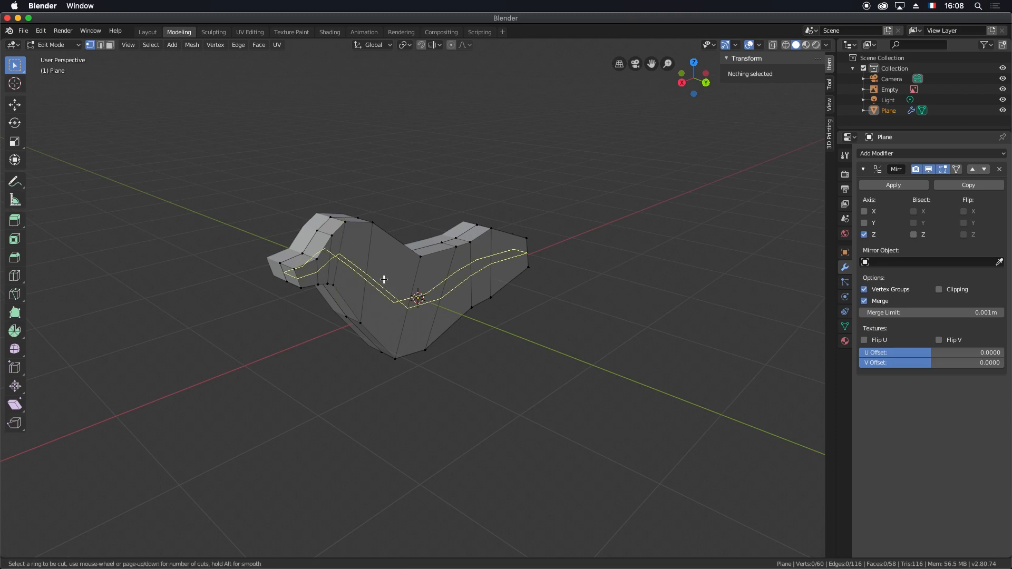
click(390, 279)
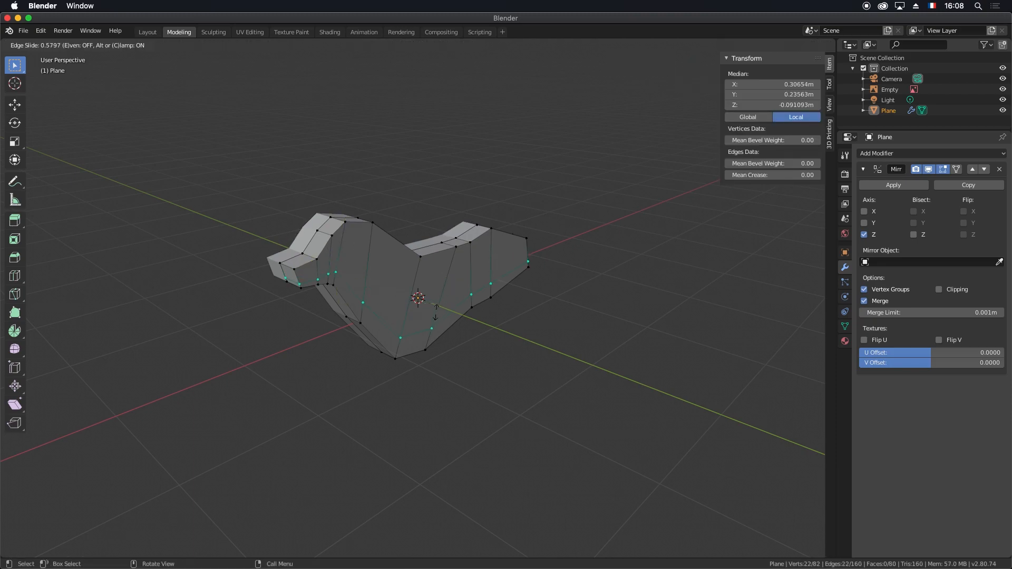
click(442, 280)
- Try to move the muzzle-tip centre vertex sideways off the mirror plane in the right view, and undo the move
middle_drag(509, 315, 507, 290)
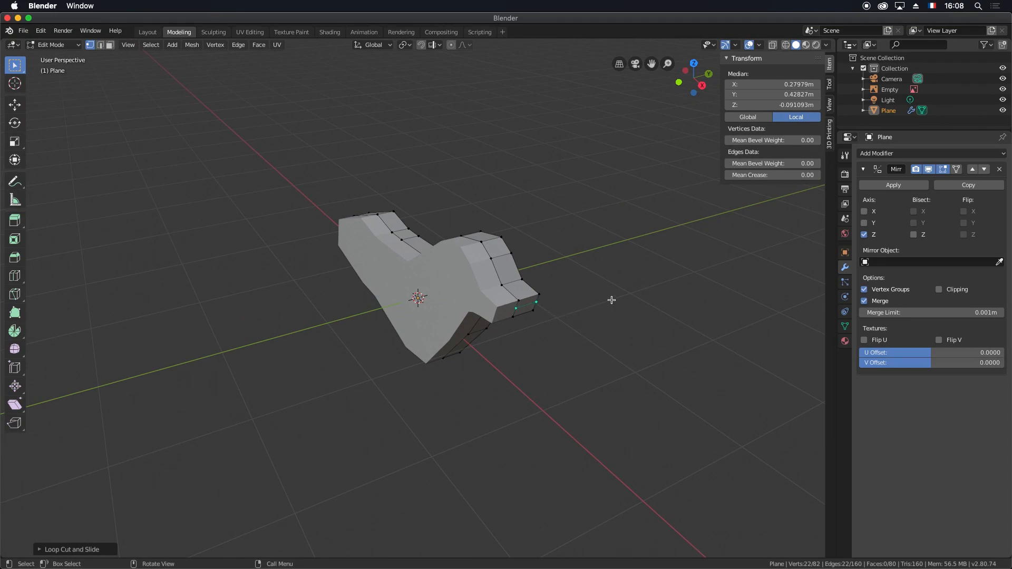
click(520, 300)
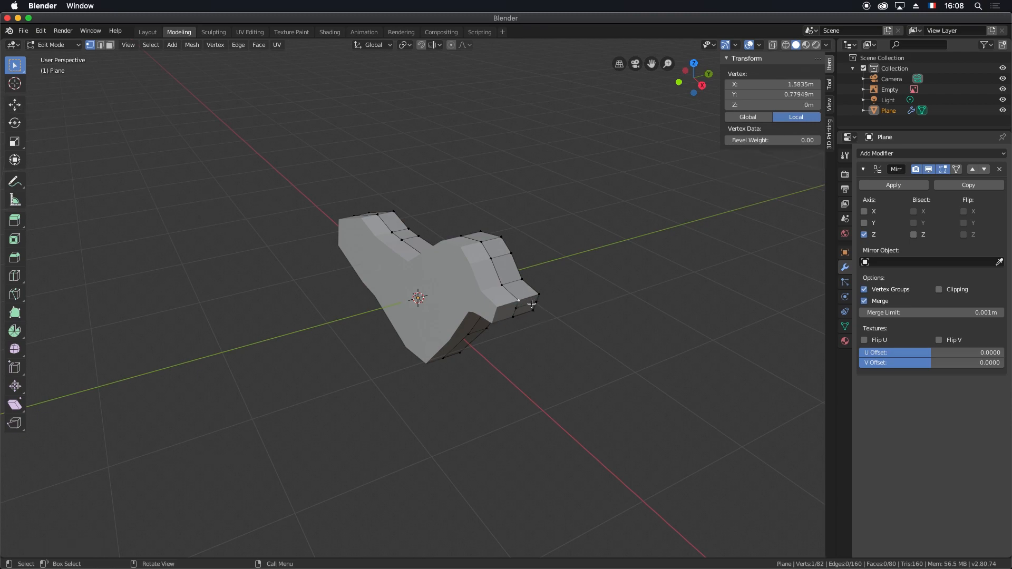
key(KP_7)
key(ctrl+KP_7)
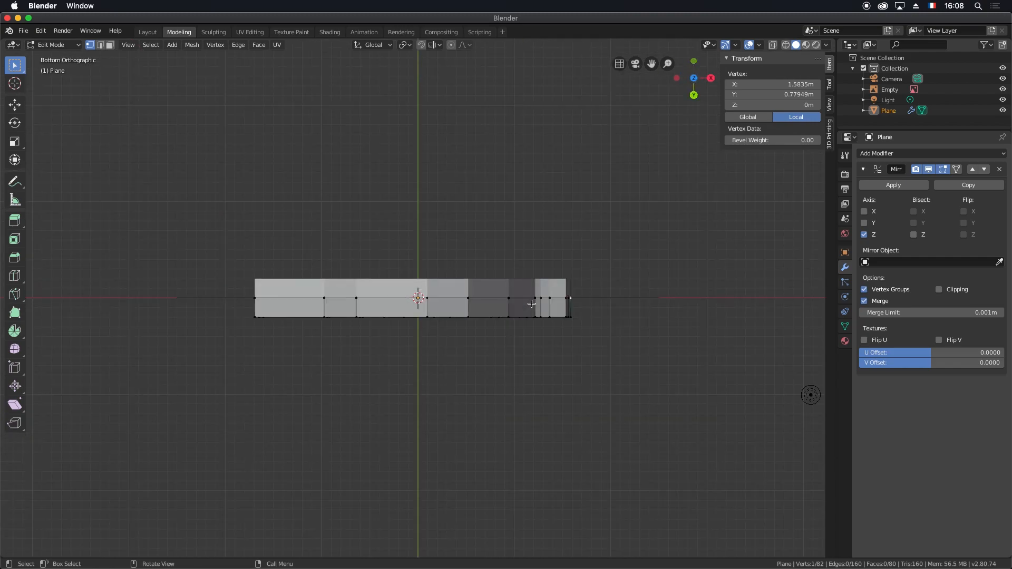
key(KP_3)
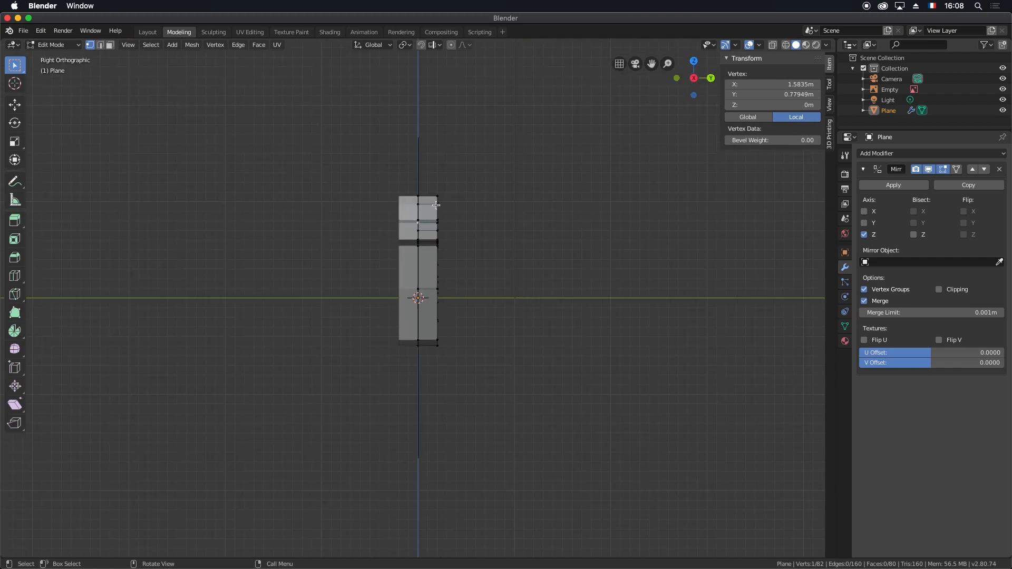
key(g)
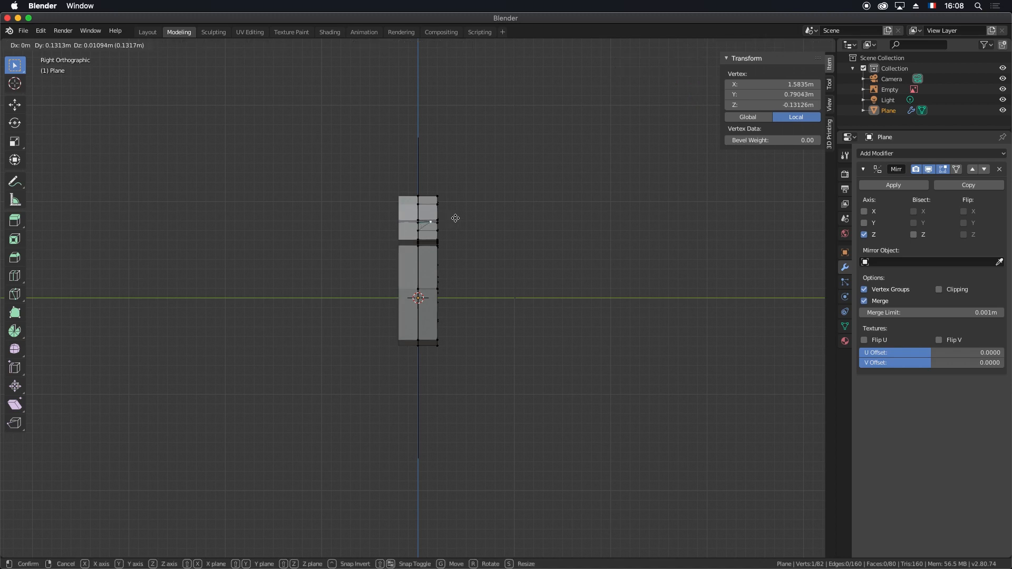
click(461, 224)
middle_drag(463, 226, 448, 246)
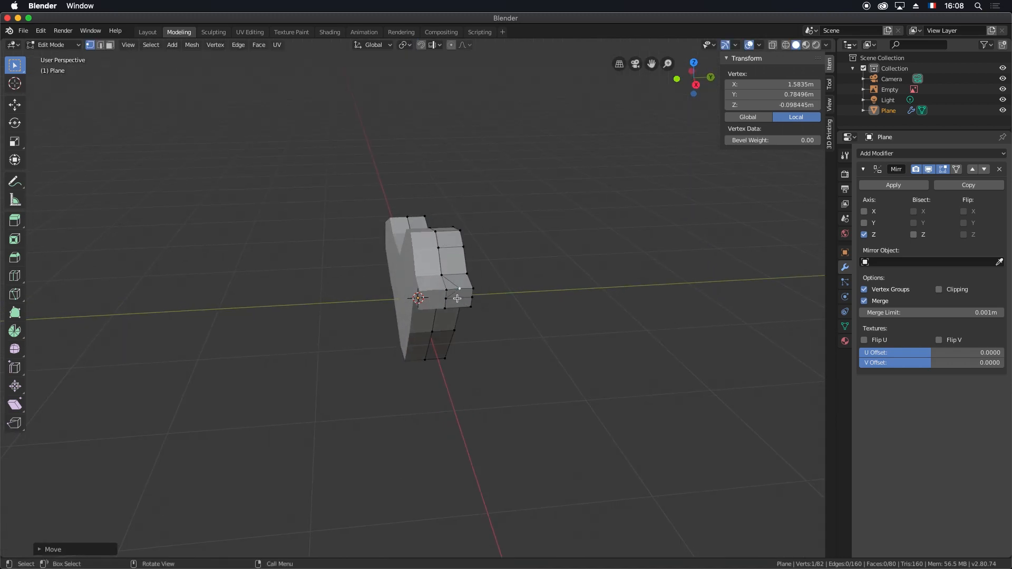
key(ctrl+z)
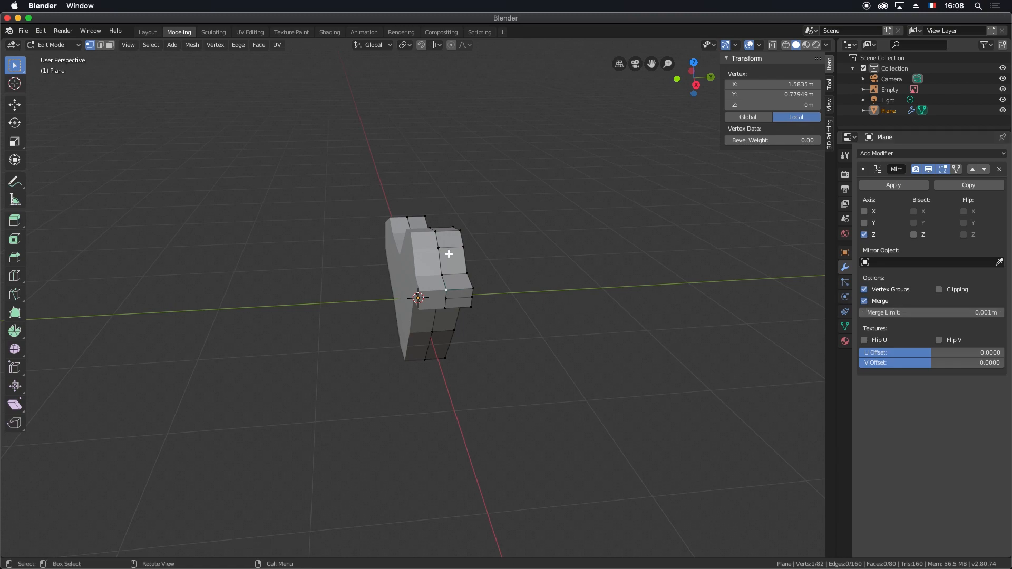
- Enable Clipping on the Mirror modifier and turn off the modifier's display in Edit Mode
middle_drag(553, 305, 515, 300)
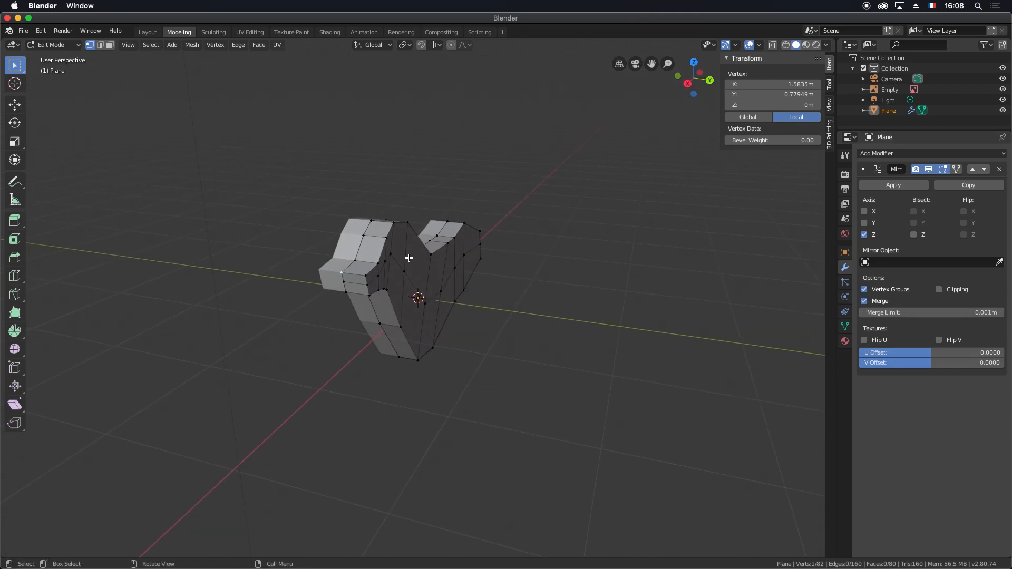
click(939, 290)
middle_drag(378, 261, 476, 276)
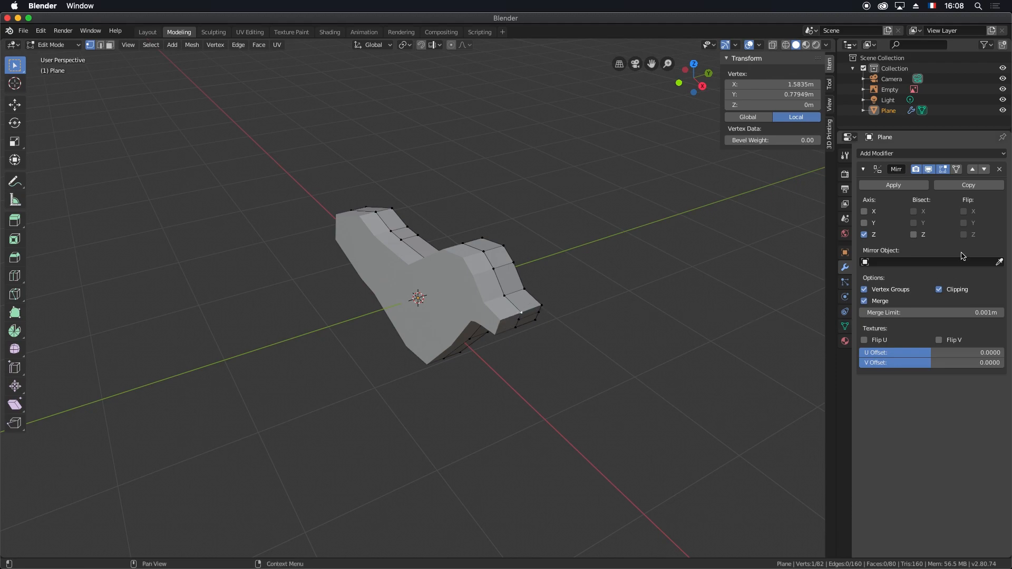
click(944, 172)
middle_drag(532, 298, 592, 288)
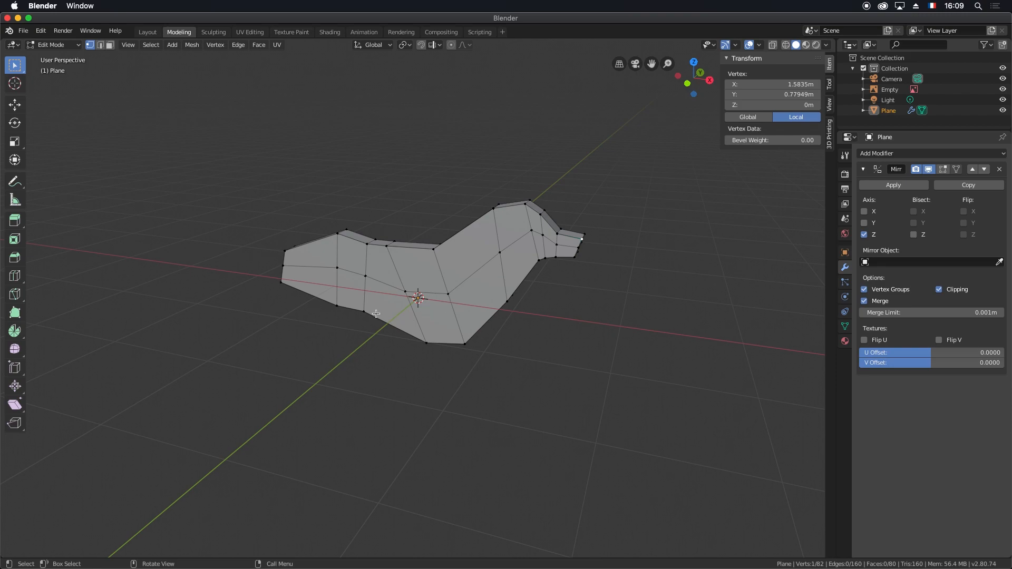
middle_drag(586, 288, 469, 277)
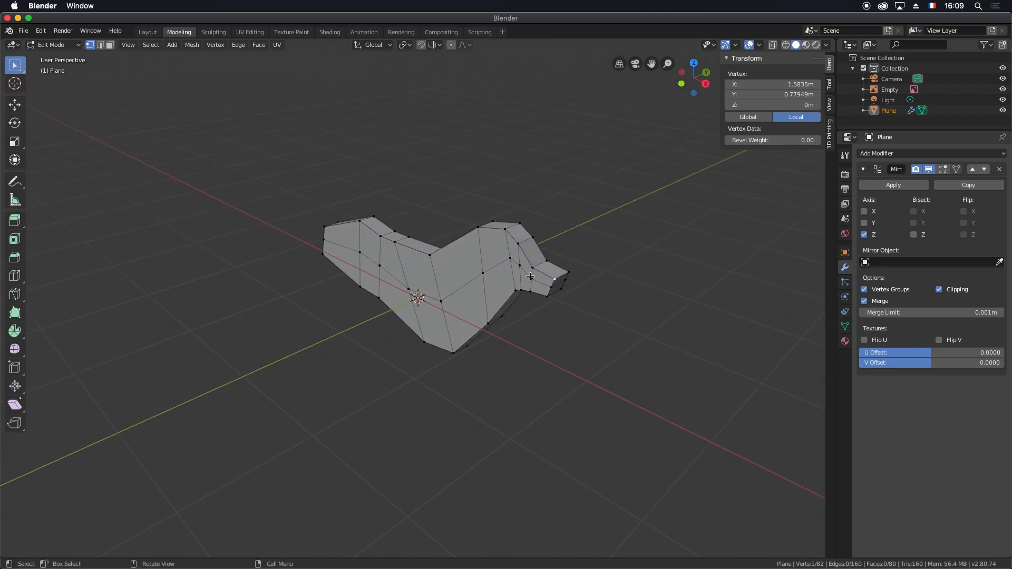
- Select all the interior faces on the mirror plane in face mode, from the rump to the muzzle, and delete them as faces
key(3)
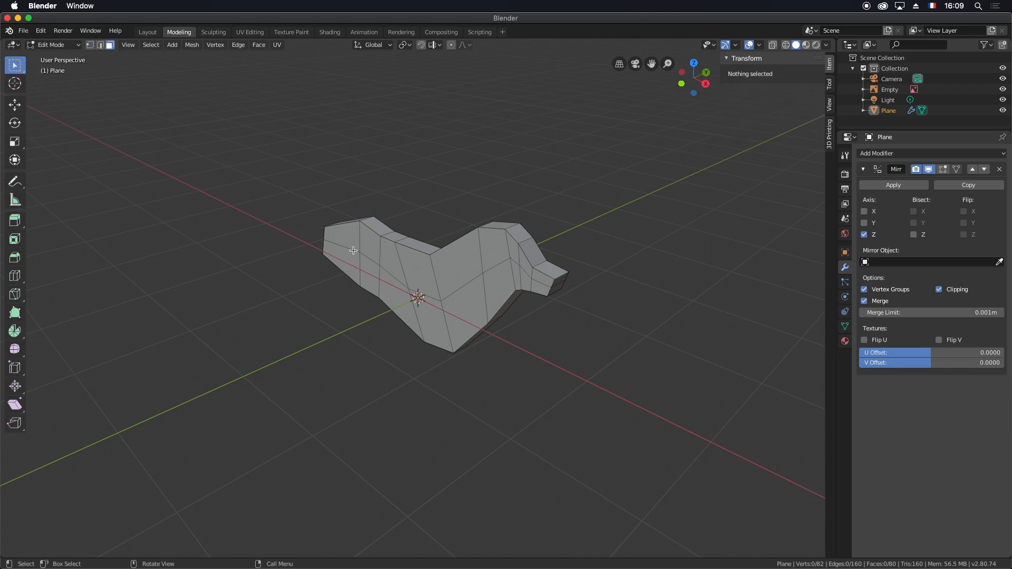
click(349, 239)
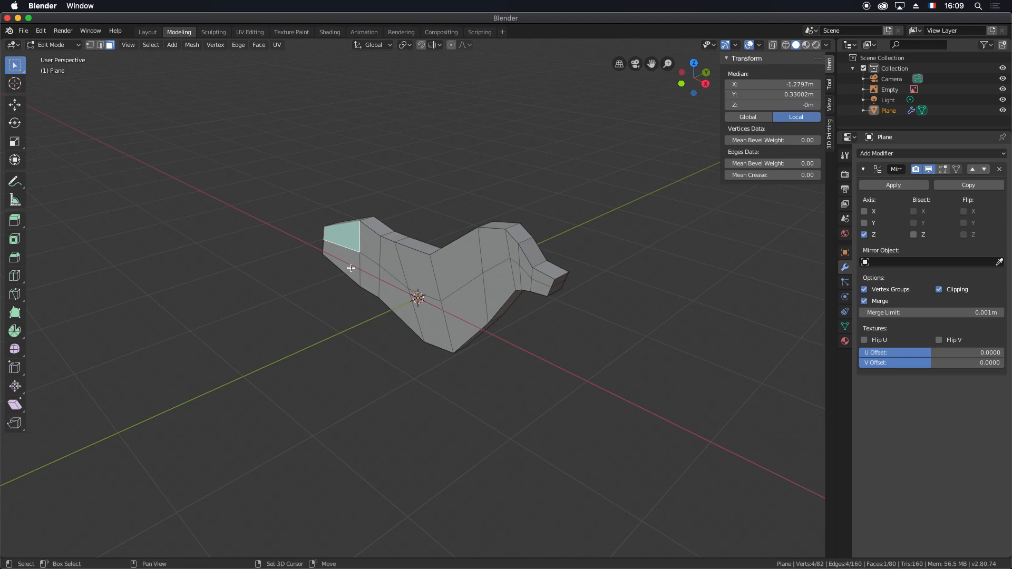
shift+click(351, 269)
shift+click(368, 252)
shift+click(370, 274)
shift+click(390, 289)
shift+click(399, 270)
shift+click(425, 287)
shift+click(437, 318)
shift+click(473, 305)
shift+click(461, 270)
shift+click(495, 246)
shift+click(504, 291)
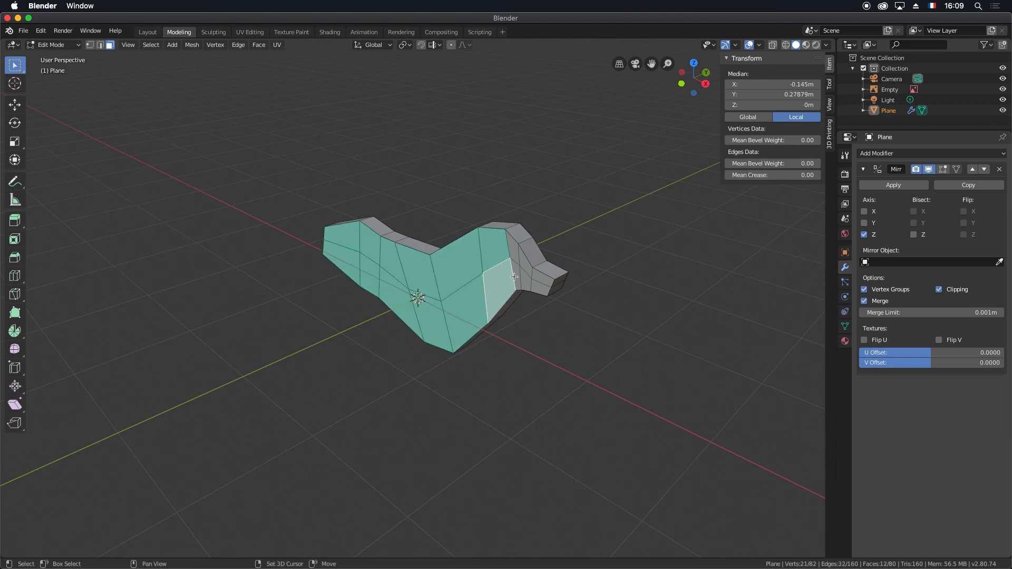
scroll(516, 273, up, 2)
shift+click(574, 261)
shift+click(570, 211)
shift+click(590, 227)
shift+click(592, 266)
shift+click(607, 280)
shift+click(622, 262)
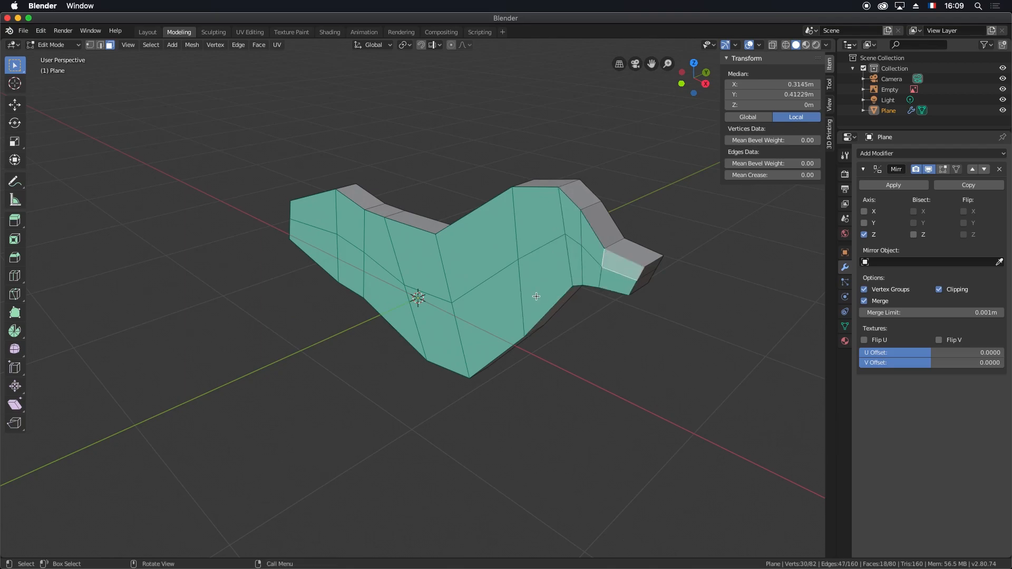
right_click(465, 279)
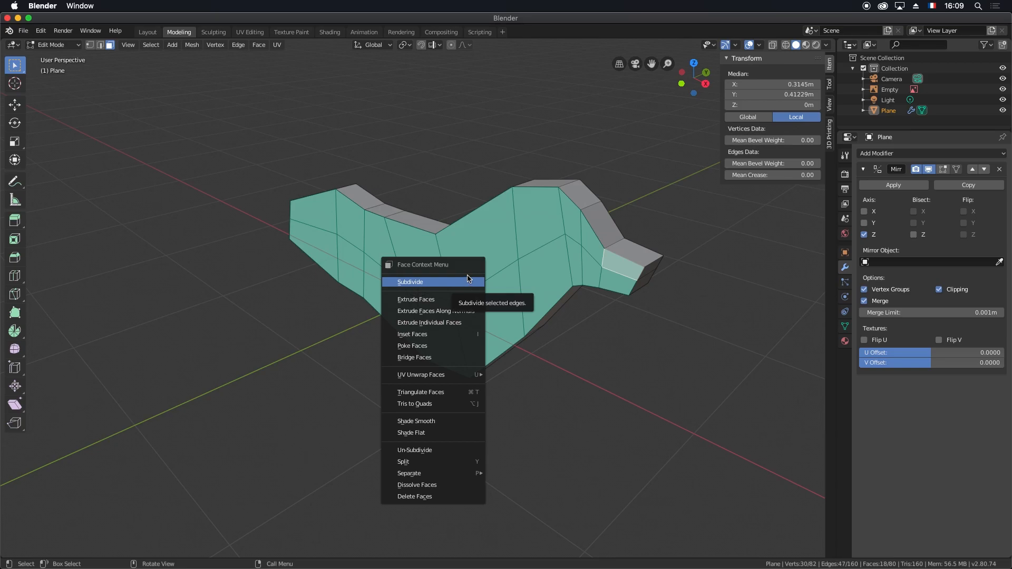
click(468, 279)
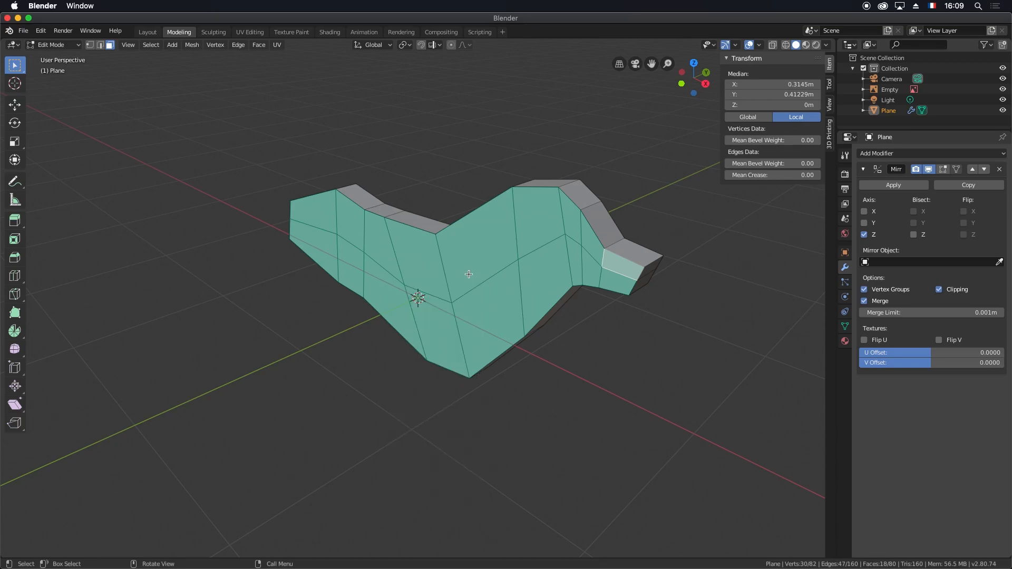
key(x)
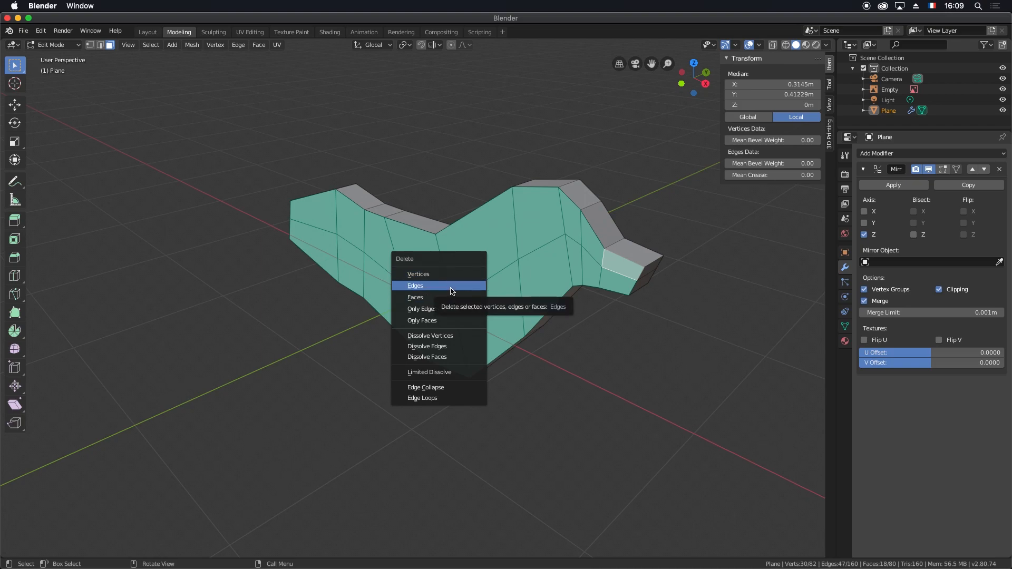
key(Escape)
key(x)
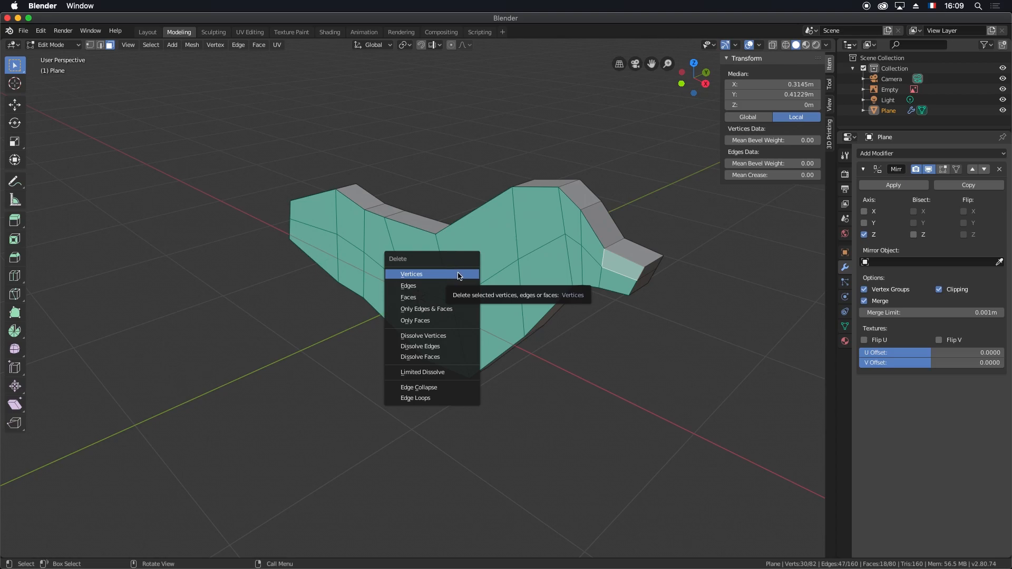
click(451, 299)
- Turn the Mirror modifier's Edit Mode display back on to show both halves of the hollow body
mouse_move(389, 280)
middle_down()
mouse_move(504, 287)
mouse_move(372, 289)
middle_up()
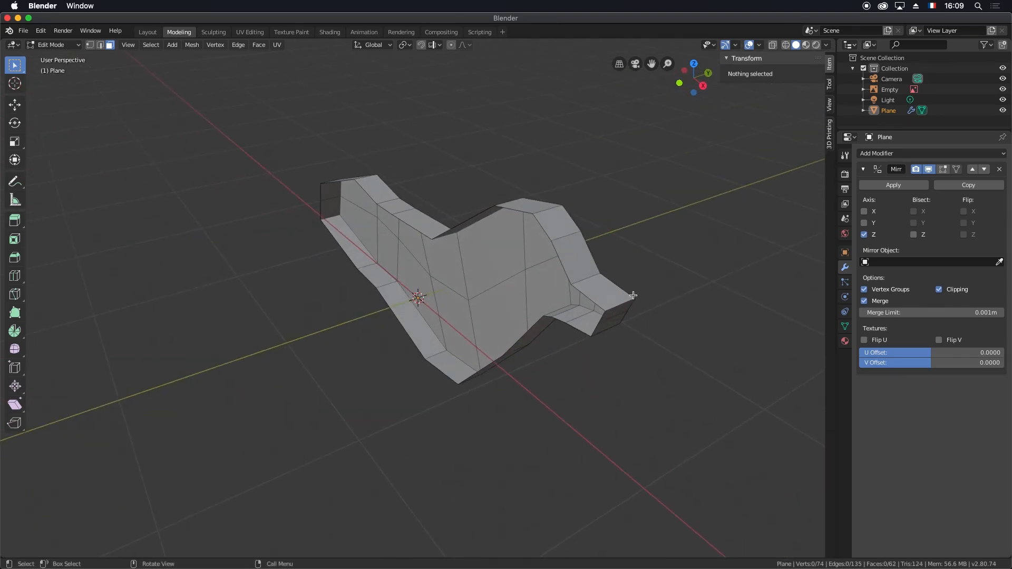
click(598, 323)
middle_drag(449, 297, 412, 300)
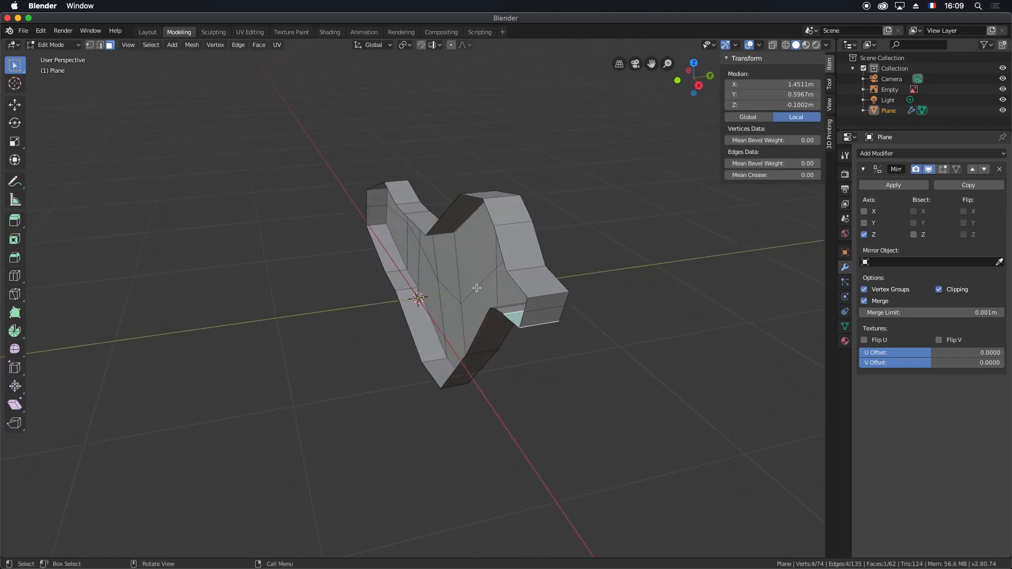
click(943, 170)
middle_drag(606, 298, 321, 296)
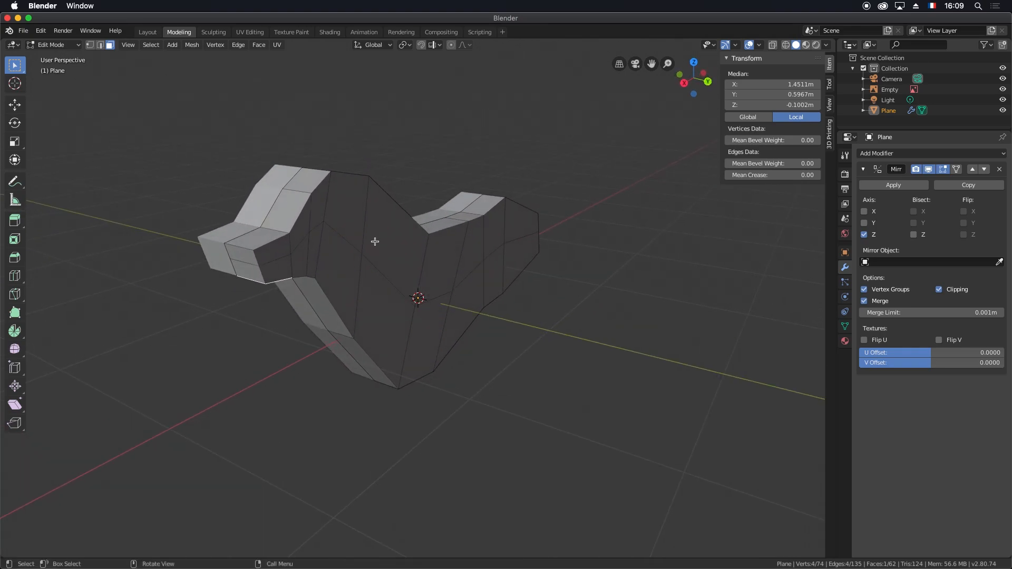
- Select the three mid-height side edges from the neck base to the flank in edge mode and move them outward along Y by about 0.08 m
key(2)
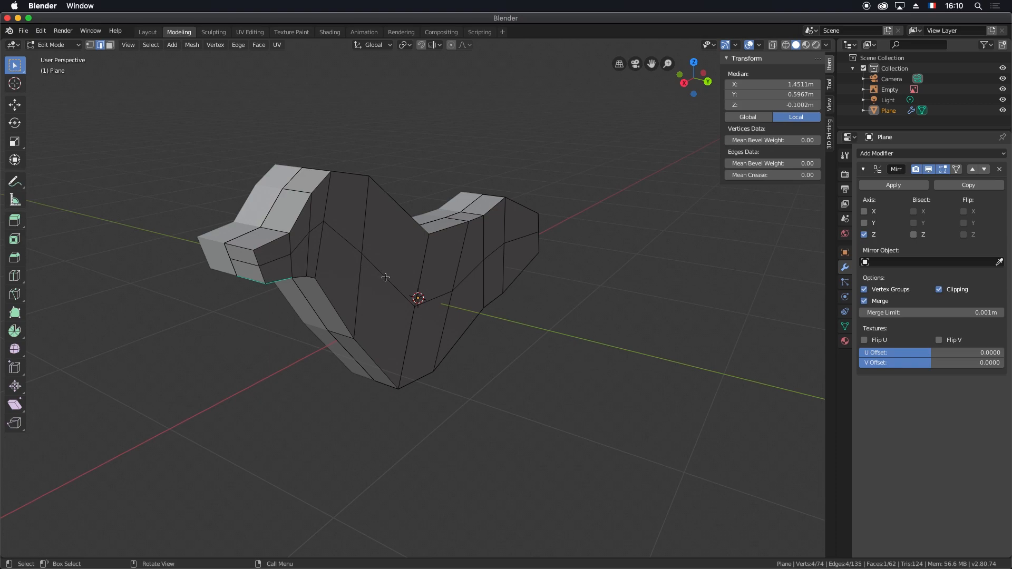
click(385, 278)
shift+click(441, 296)
shift+click(471, 274)
middle_drag(466, 294, 475, 293)
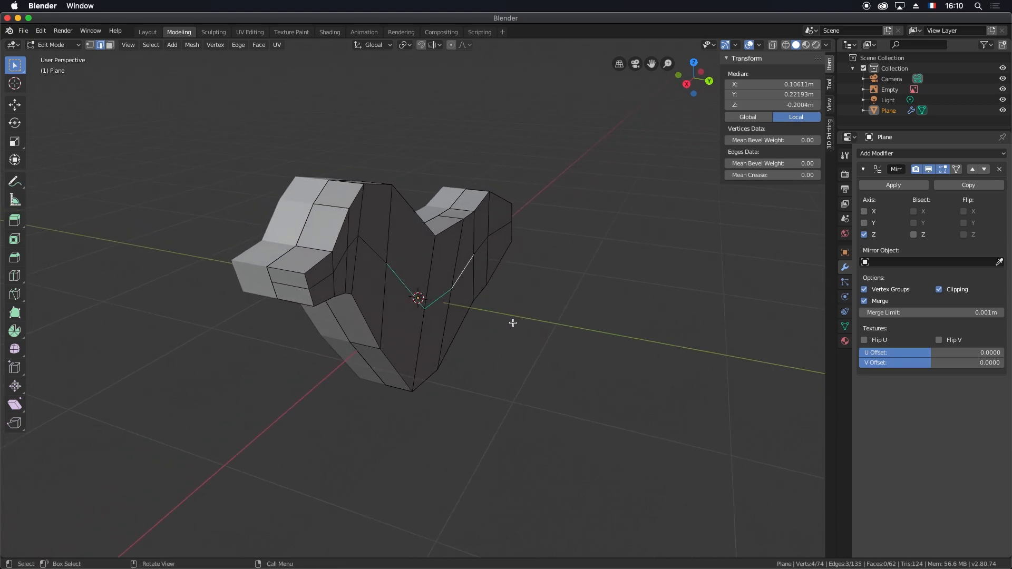
key(g)
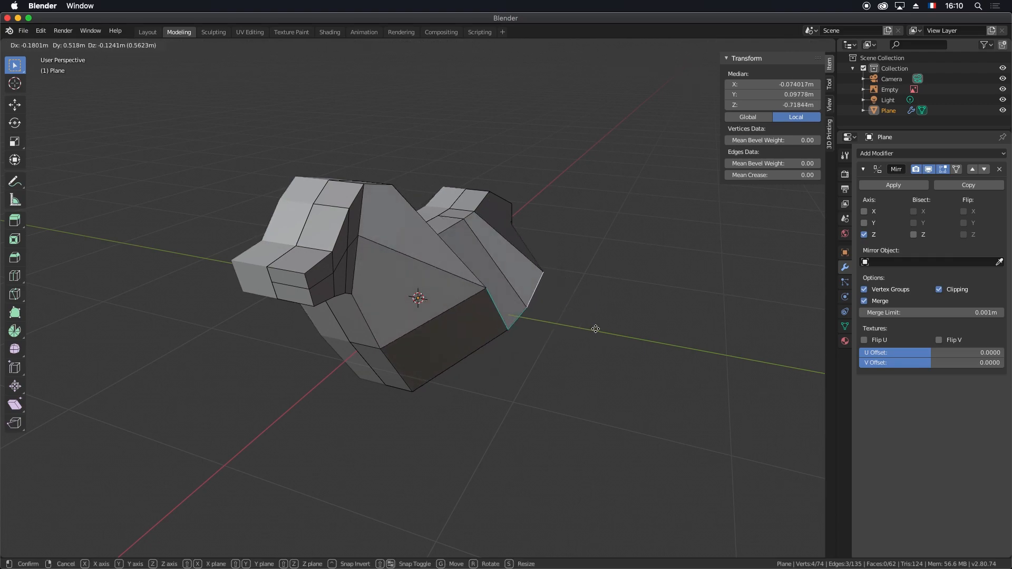
key(y)
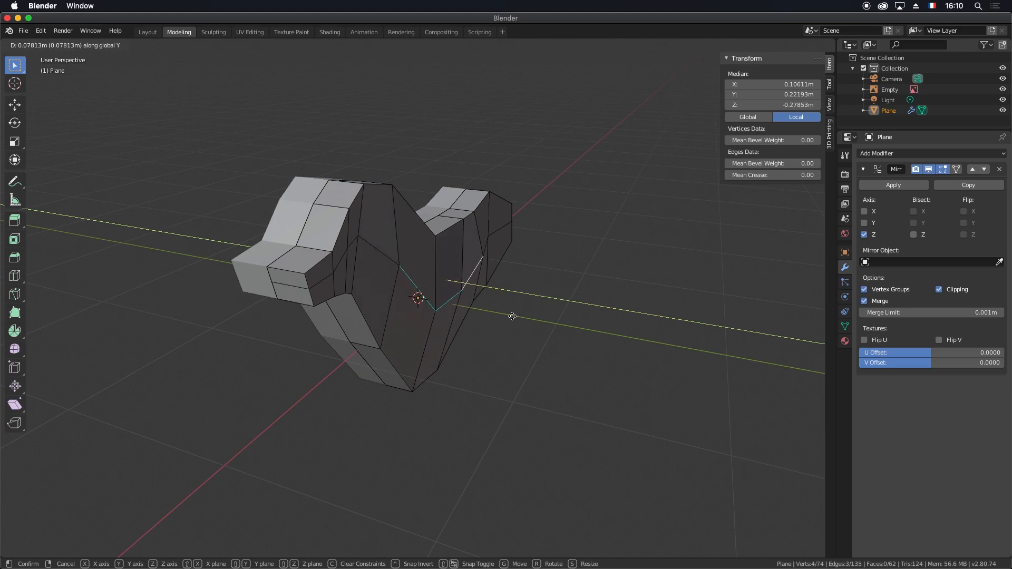
click(513, 317)
- Move the mid-height neck edge just behind the head outward along Y by about 0.01 m
click(393, 260)
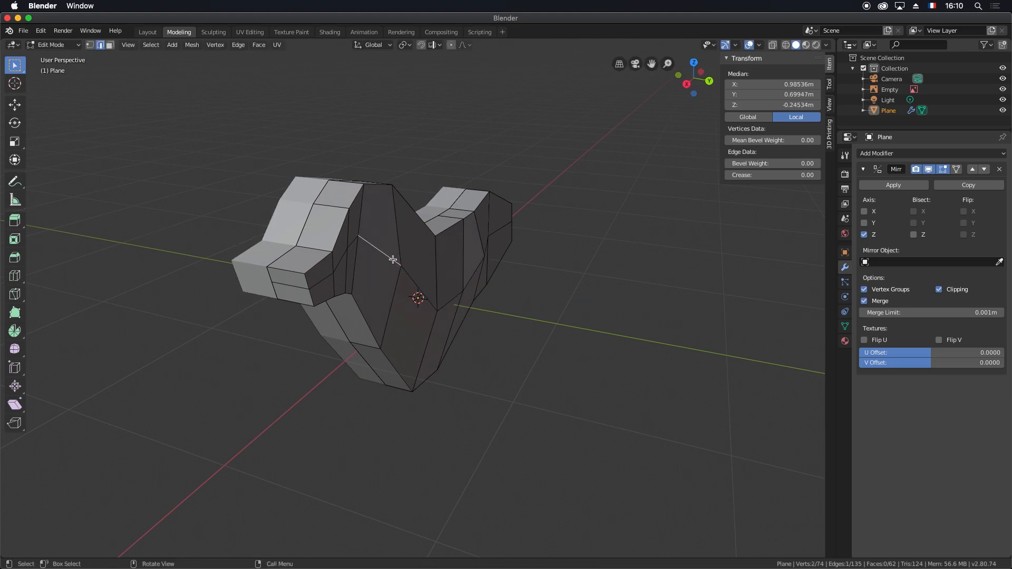
key(g)
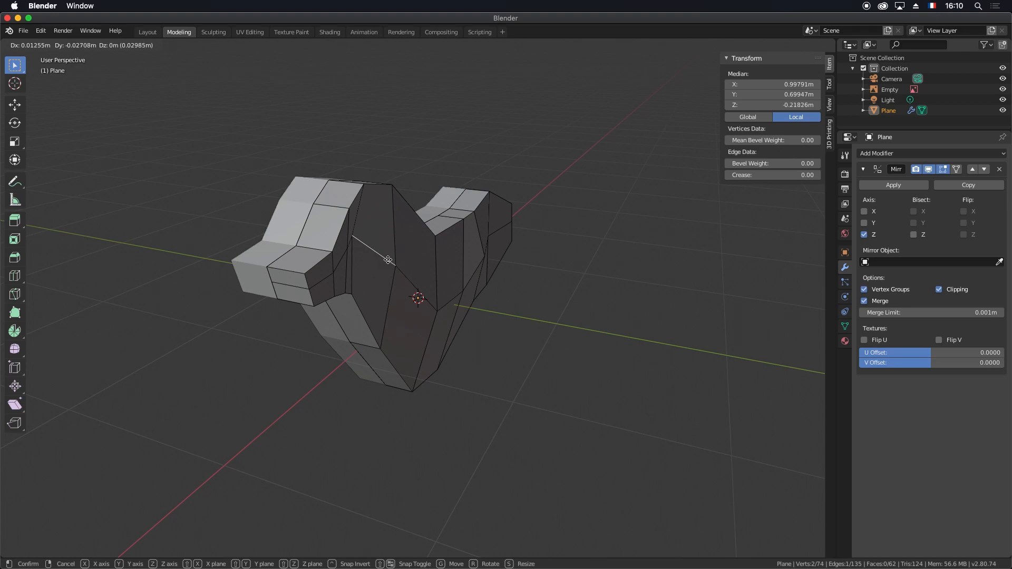
key(y)
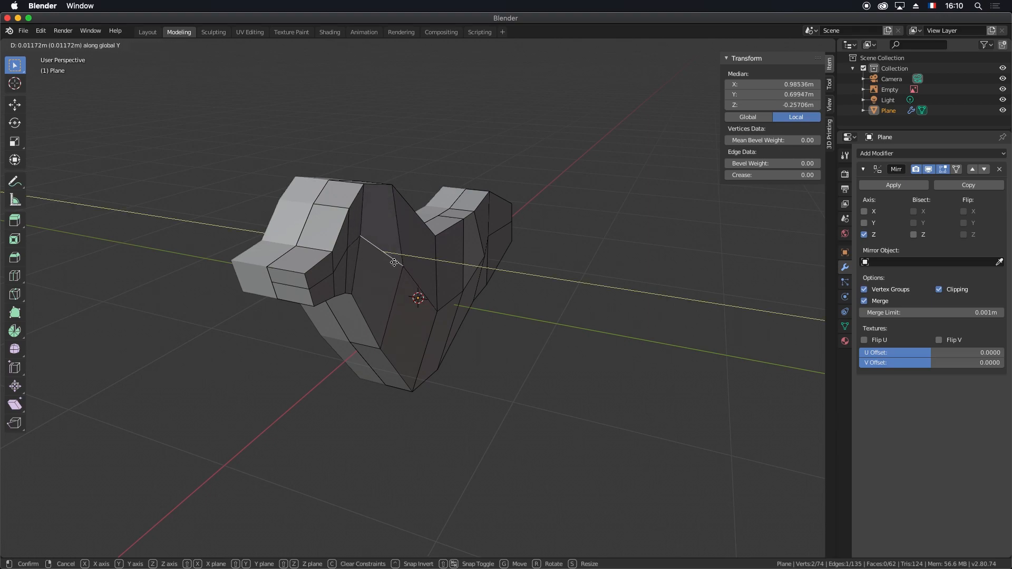
click(394, 262)
- Select the outer edges along the nape and the back of the head and move them inward along Y by about 0.06 m
middle_drag(394, 262, 309, 242)
click(371, 211)
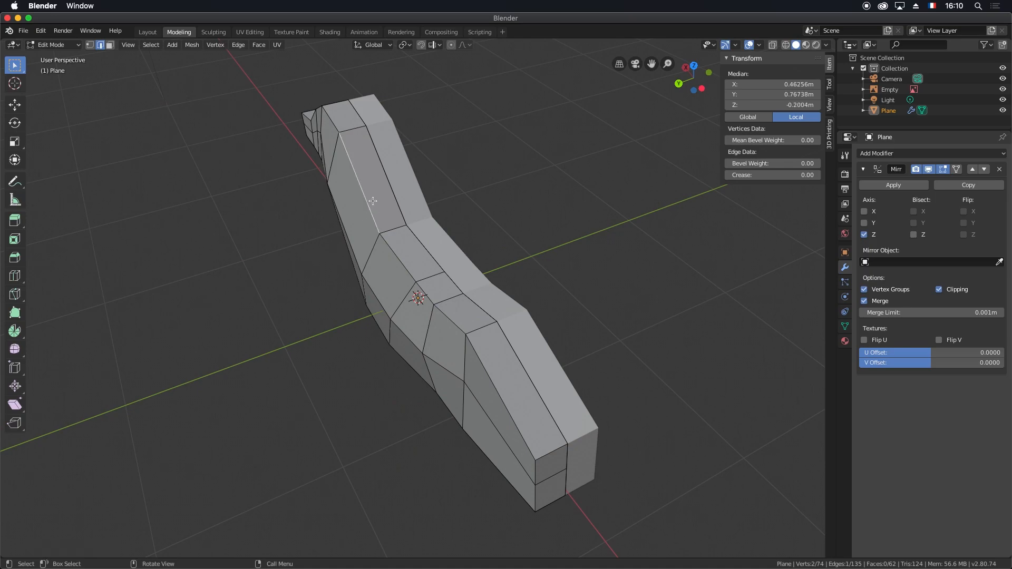
shift+click(334, 123)
key(g)
key(y)
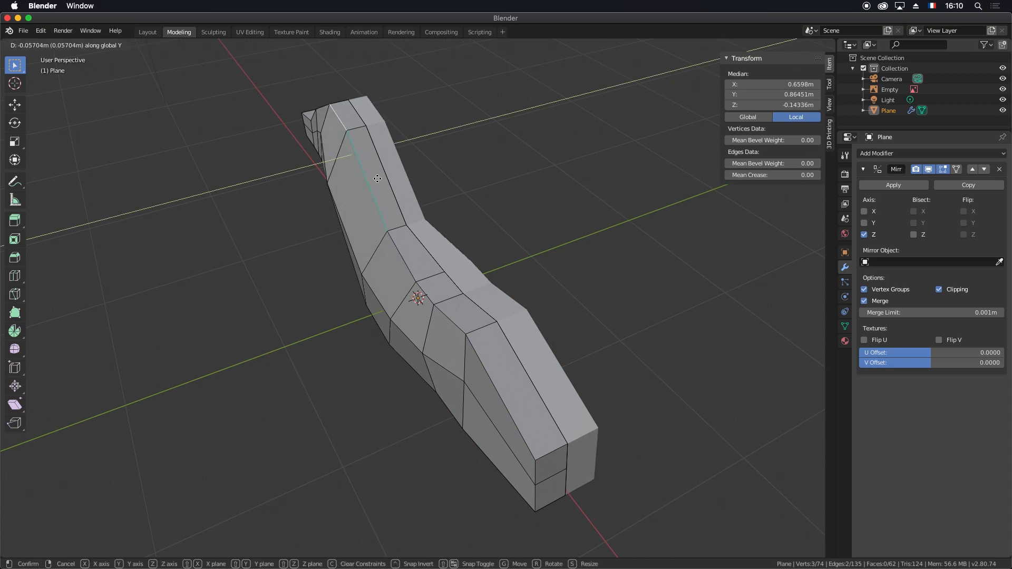
click(378, 179)
- Select the six side vertices of the muzzle in vertex mode and move them inward along Y by about 0.08 m to narrow it
middle_drag(346, 186, 328, 286)
click(307, 318)
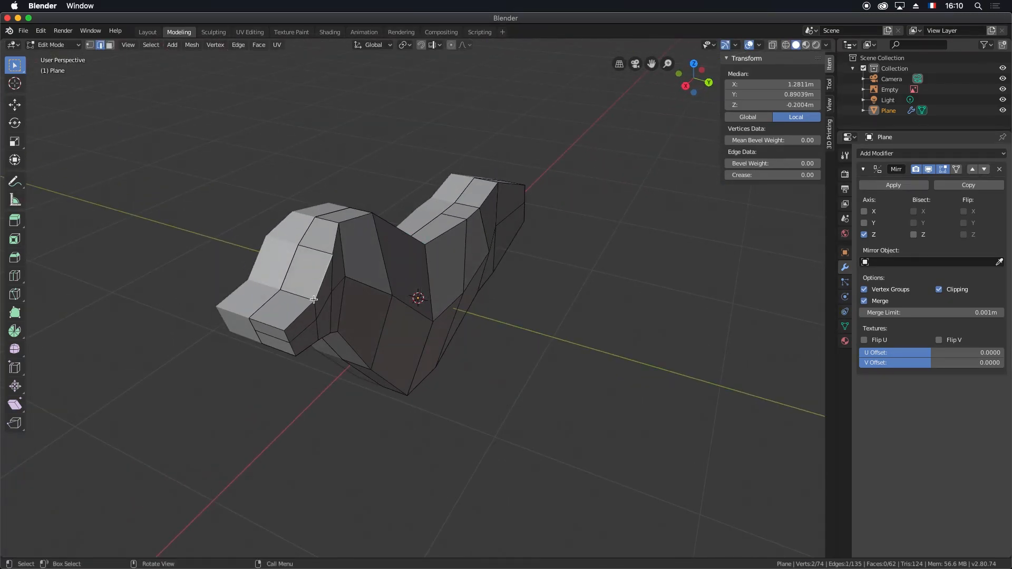
key(1)
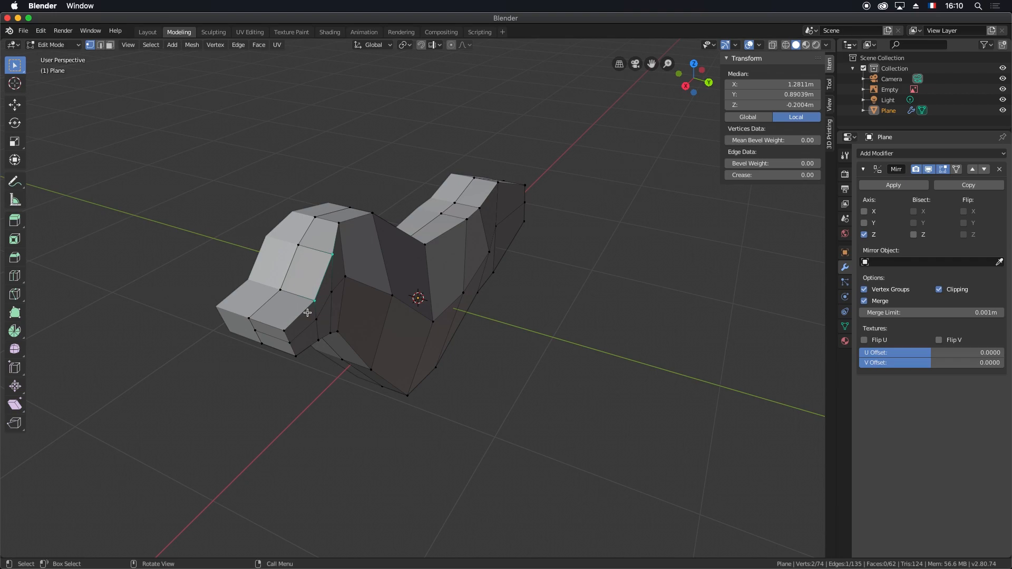
shift+click(284, 330)
click(316, 319)
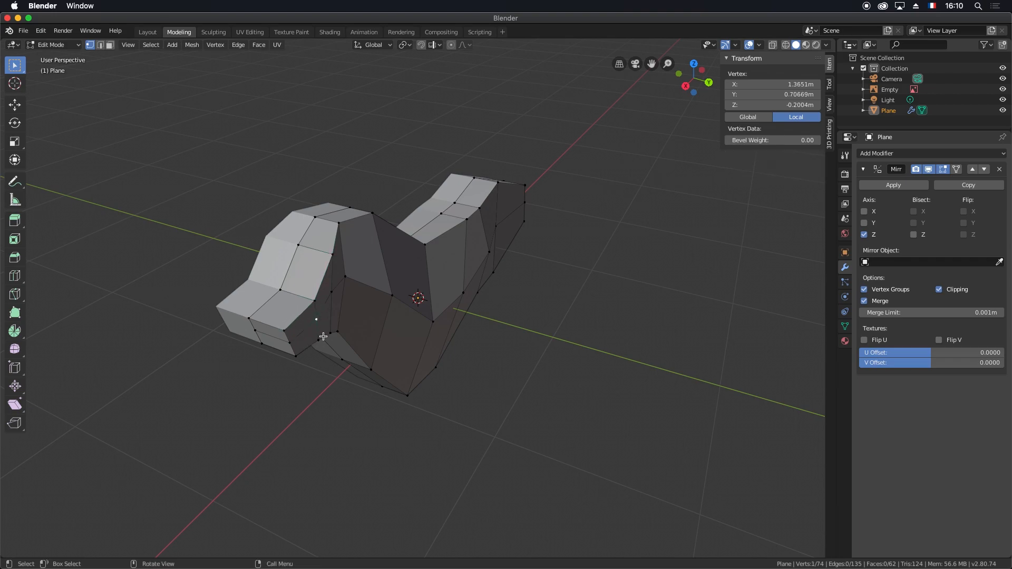
shift+click(291, 343)
shift+click(285, 330)
shift+click(295, 357)
shift+click(316, 303)
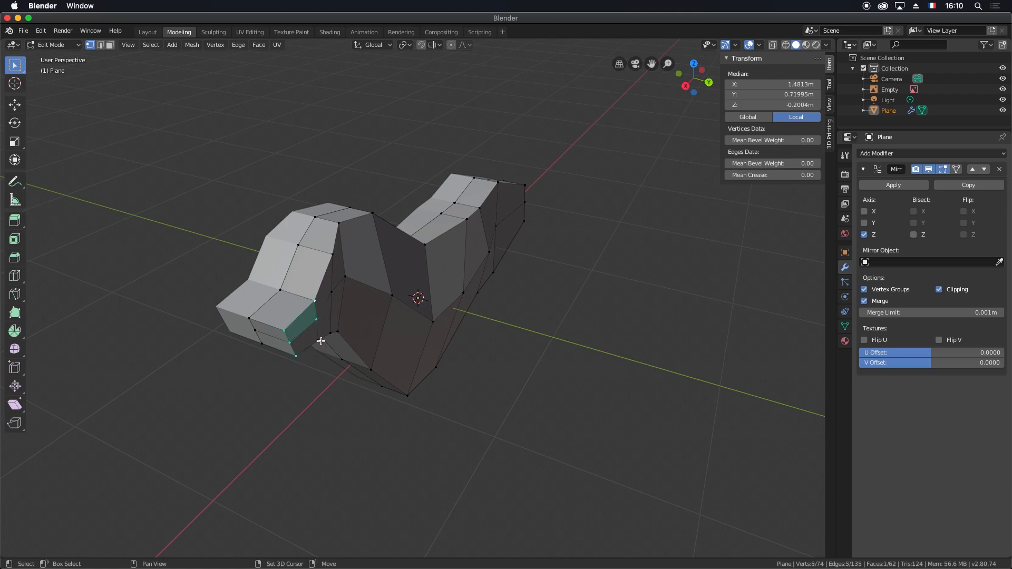
shift+click(318, 342)
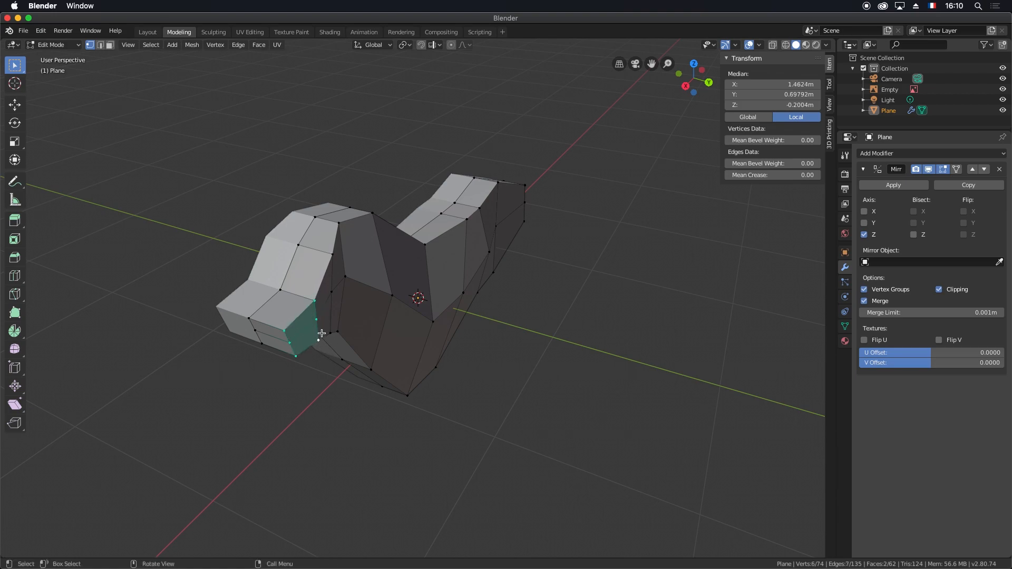
key(g)
key(y)
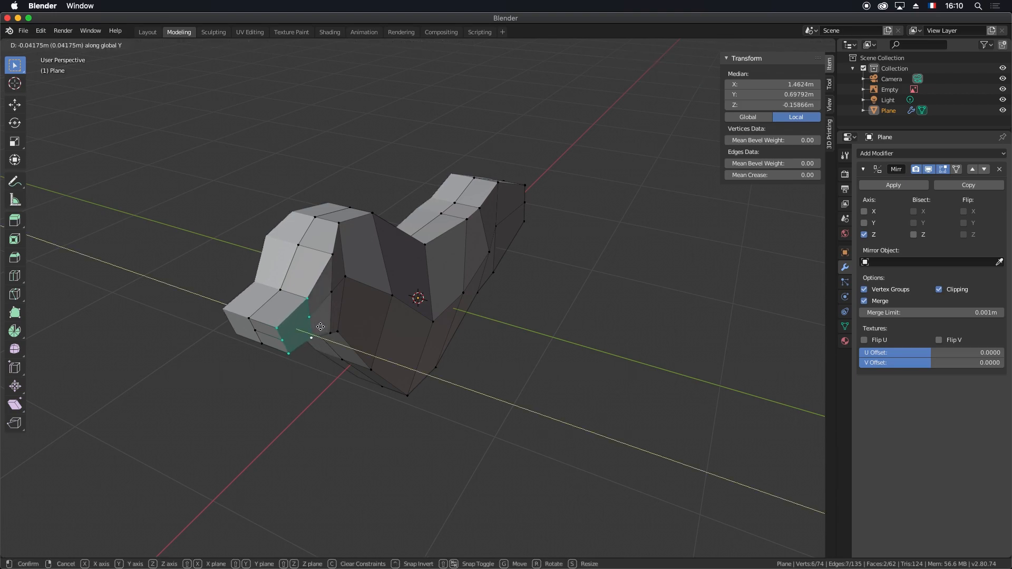
click(314, 327)
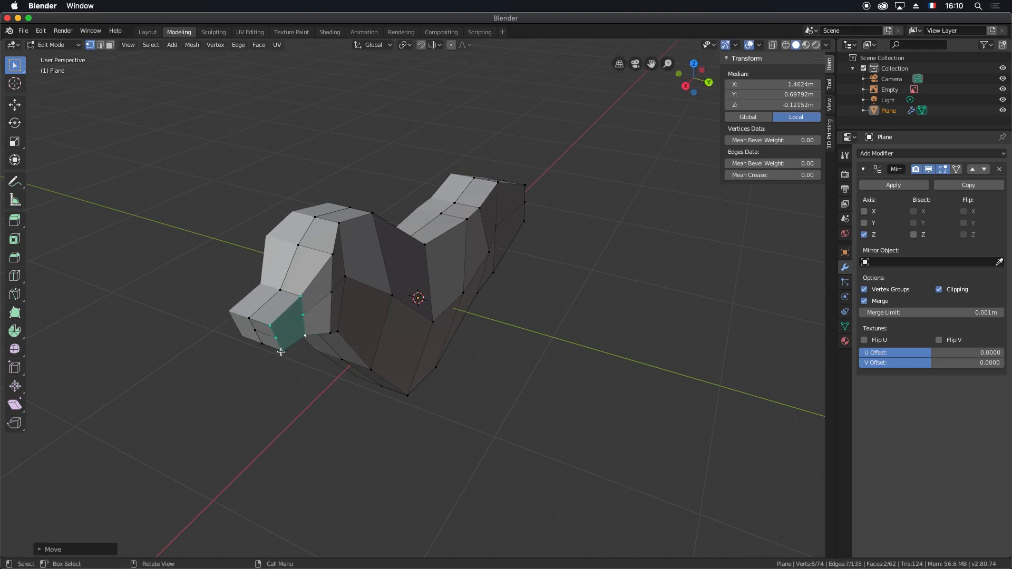
- Select the two outer lower-jaw vertices and move them slightly inward along Y
click(282, 352)
shift+click(306, 336)
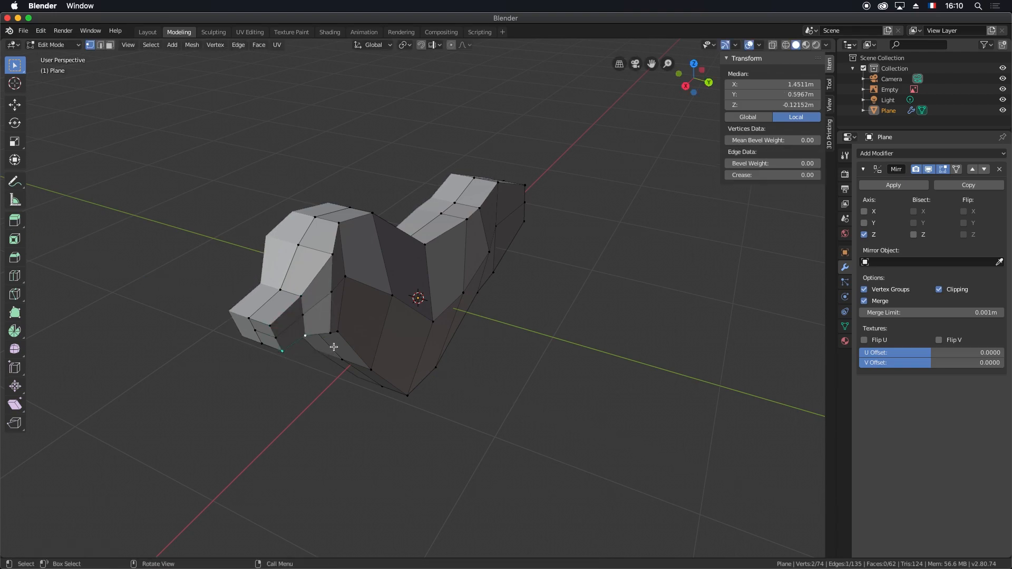
key(g)
key(y)
click(350, 346)
- Move the upper outer vertex of the nose tip inward along Y by about 0.02 m
middle_drag(350, 346, 304, 282)
click(323, 238)
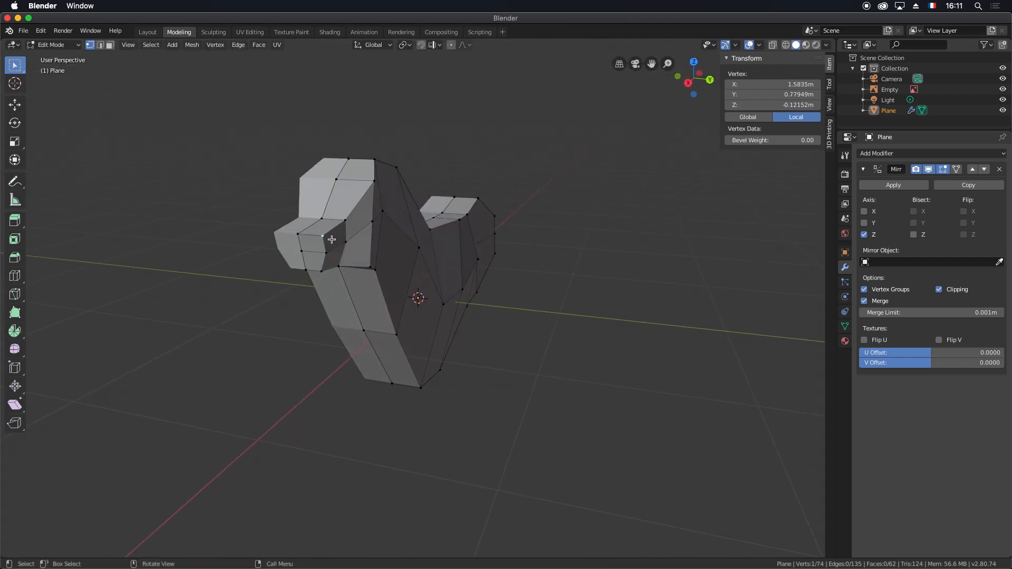
key(g)
key(y)
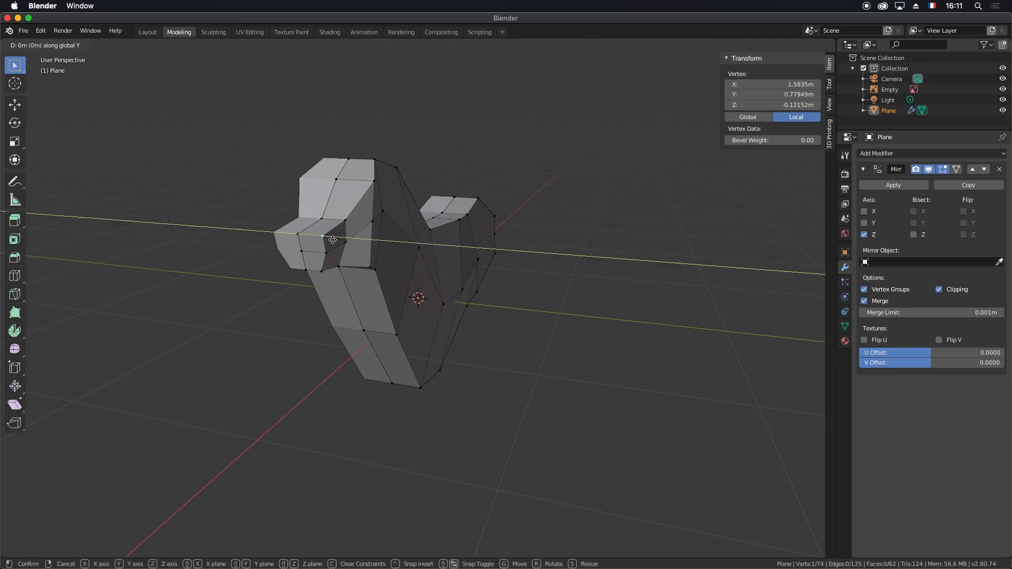
click(329, 240)
middle_drag(329, 239, 306, 270)
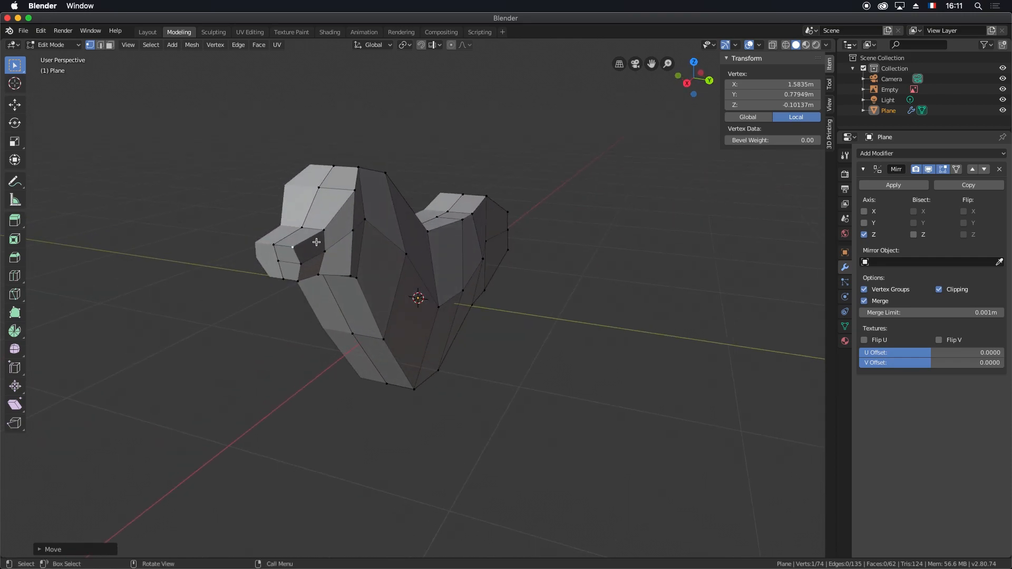
- Select the centre and outer vertices at the back of the head and raise them slightly along Z
middle_drag(367, 254, 307, 196)
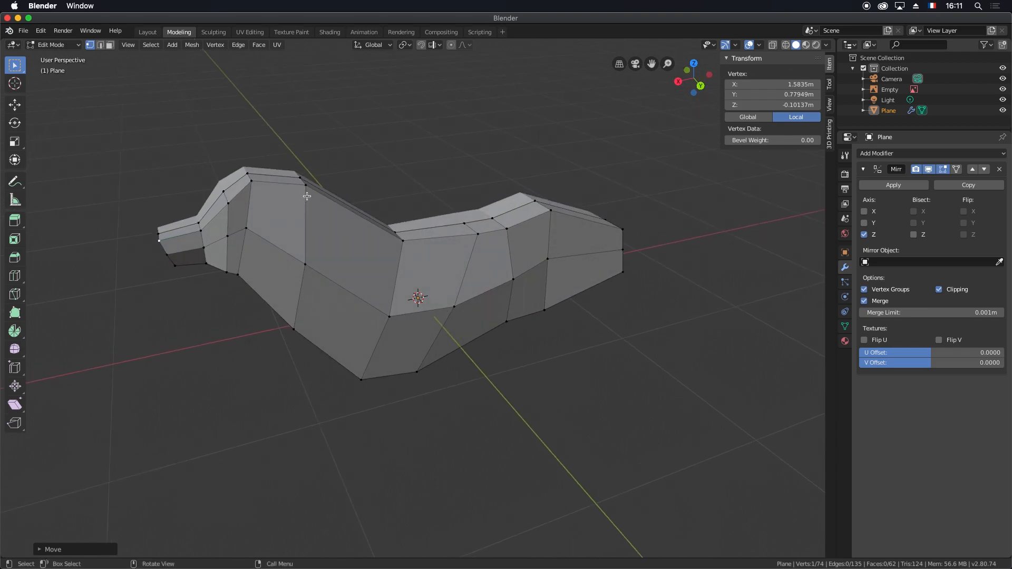
shift+click(305, 185)
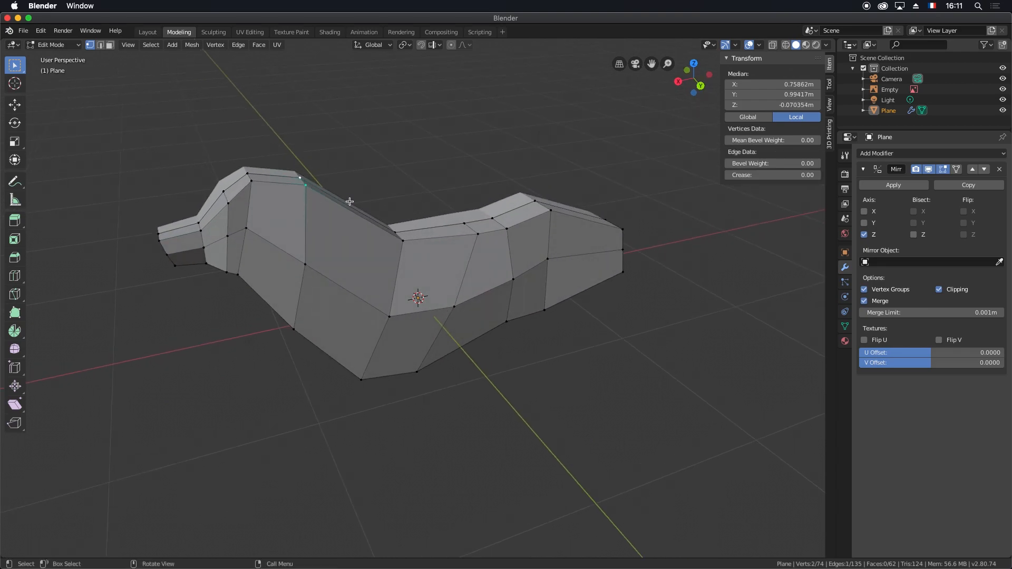
key(g)
key(z)
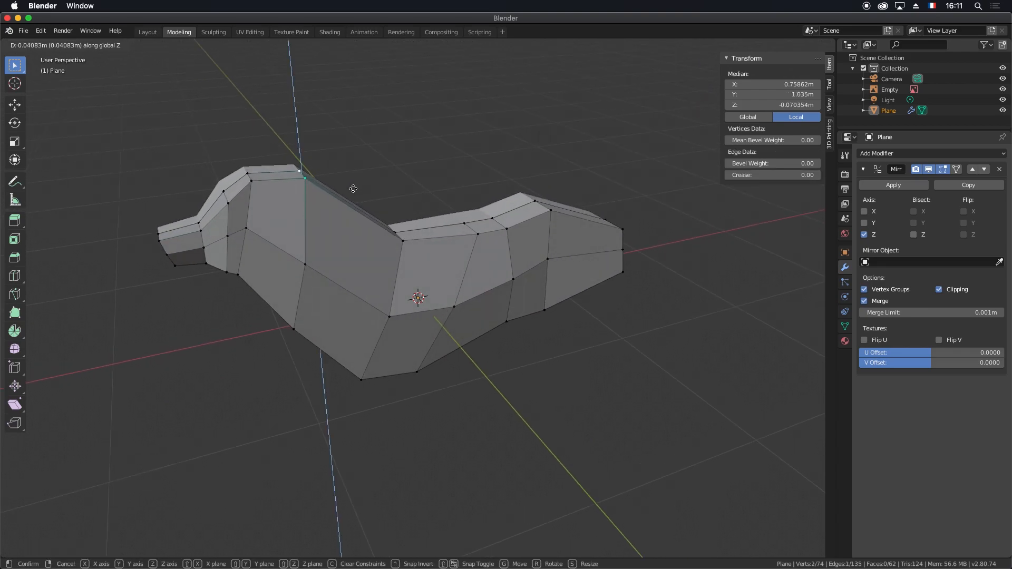
click(353, 193)
- Select the two mid-height vertices behind the shoulder and move them outward along Y by about 0.04 m
middle_drag(301, 223, 375, 252)
middle_drag(459, 336, 392, 324)
click(446, 313)
key(g)
key(y)
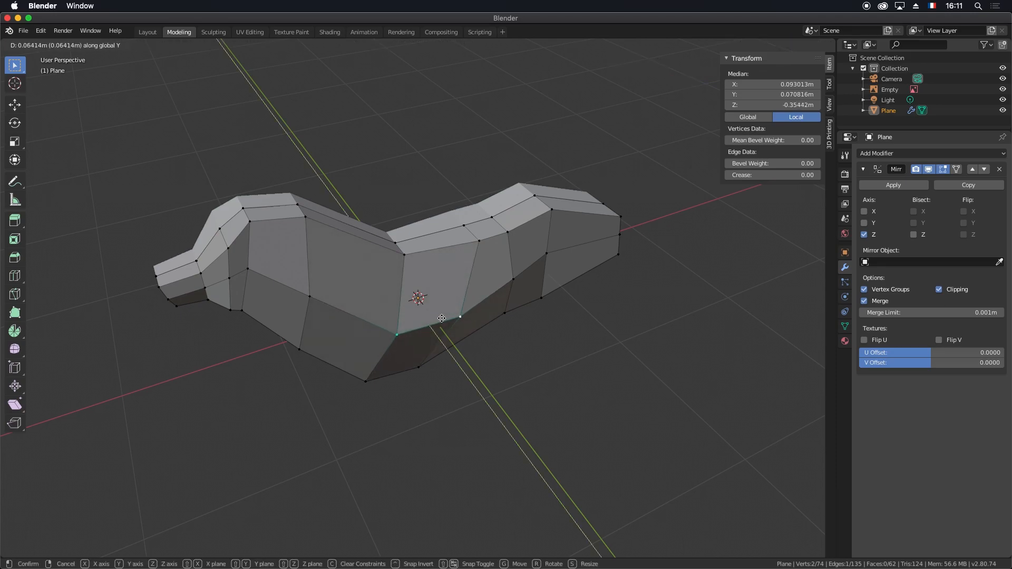
click(441, 315)
- Move the two lowest outer chest vertices outward along Y by about 0.15 m, and pull them back in by about 0.03 m
middle_drag(429, 339, 459, 310)
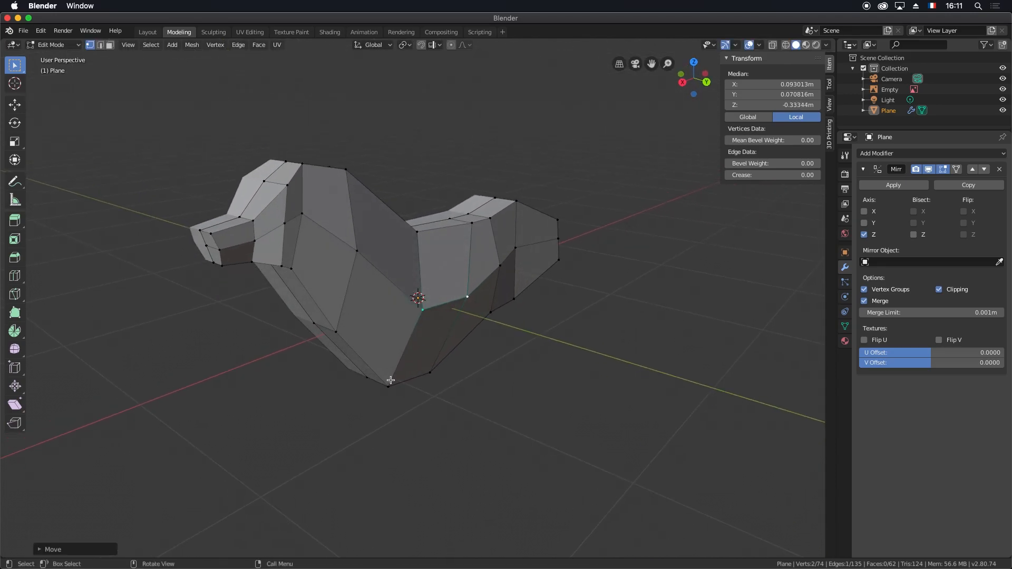
click(408, 379)
shift+click(430, 373)
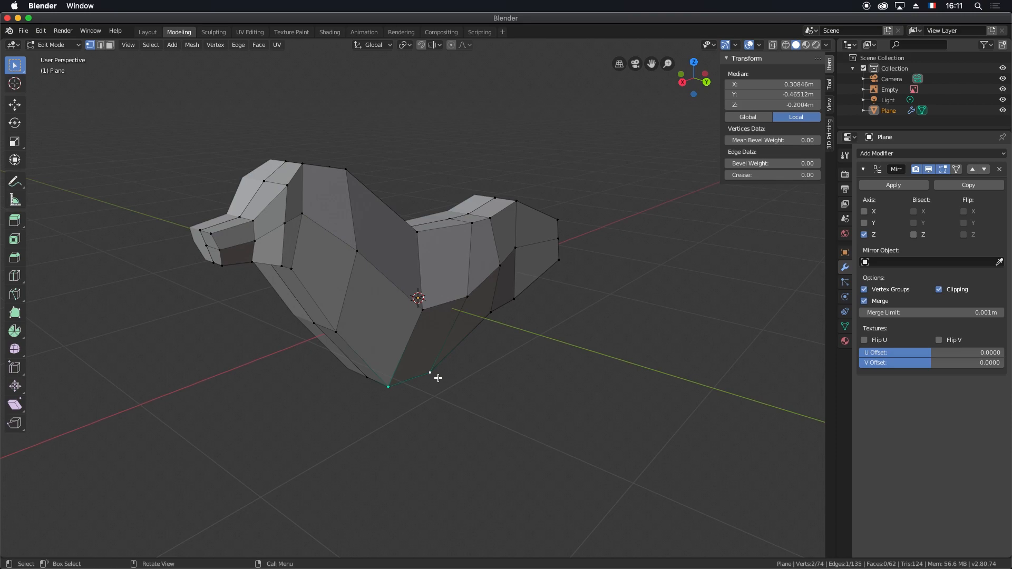
key(g)
key(z)
click(430, 364)
middle_drag(430, 364, 447, 378)
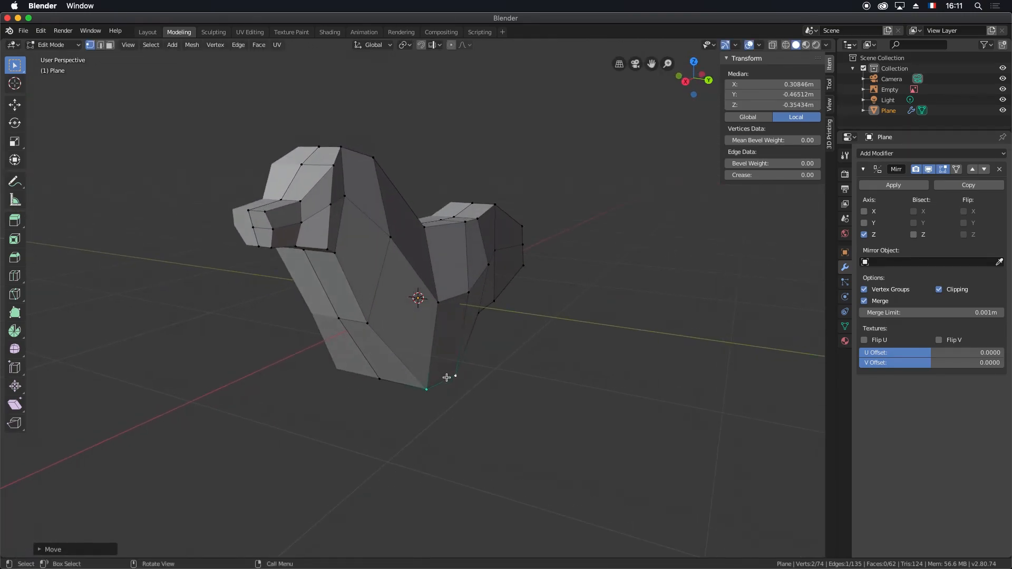
key(g)
key(z)
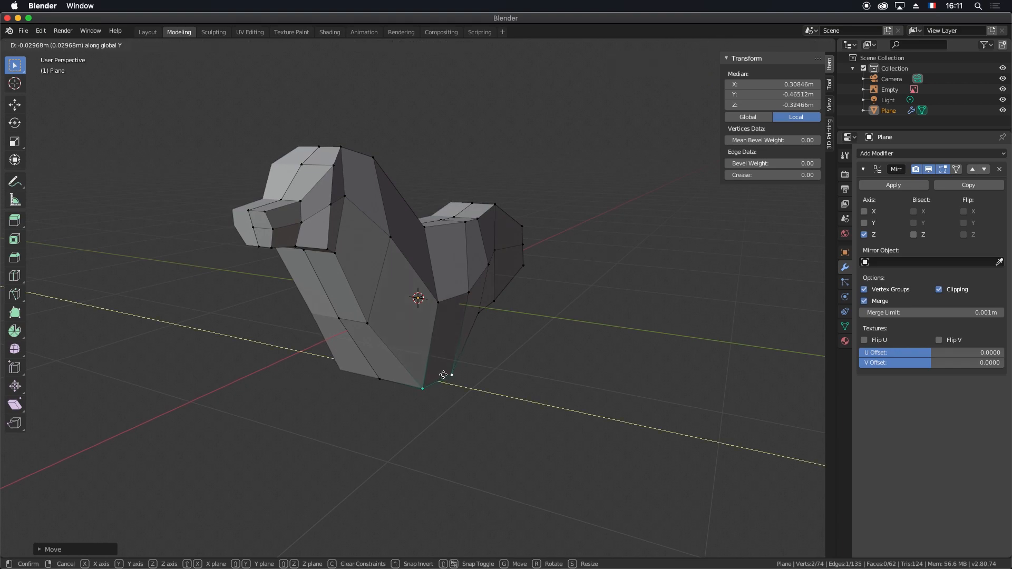
click(443, 375)
- Move the lower haunch vertex outward along Y by about 0.14 m, and move the mid-height haunch vertex above it outward along Y
middle_drag(443, 375, 550, 387)
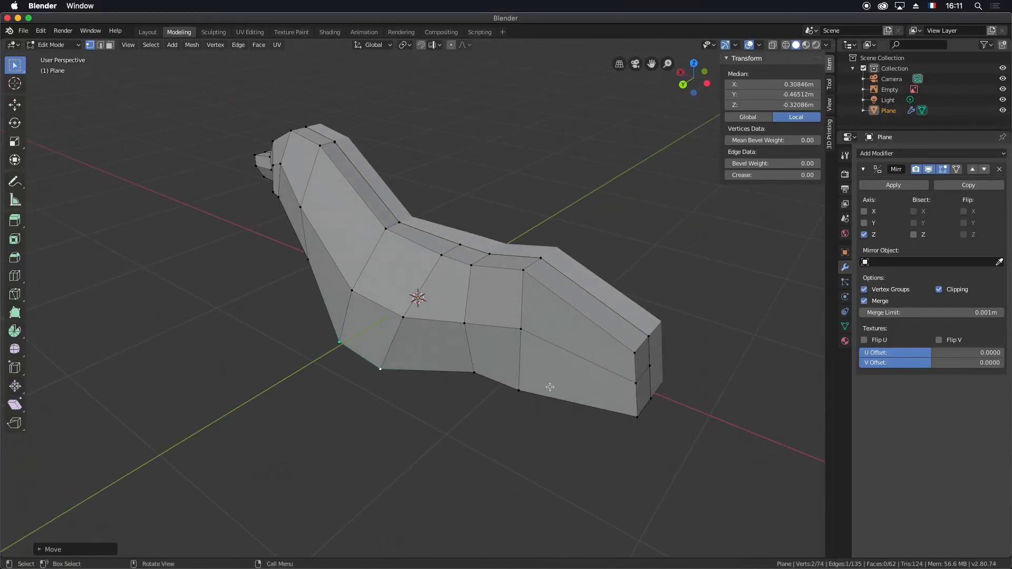
click(519, 391)
key(g)
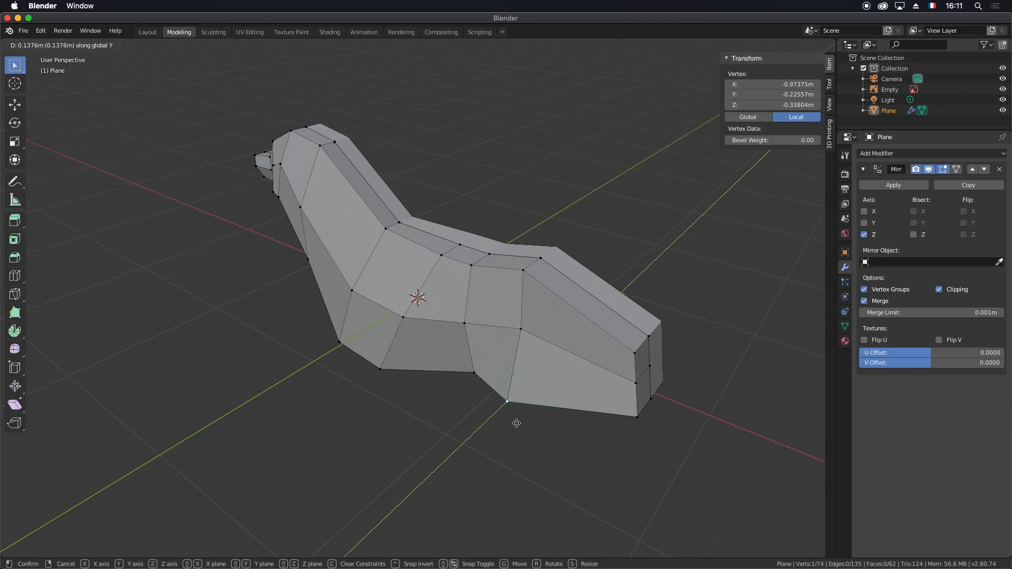
click(516, 423)
click(524, 333)
key(g)
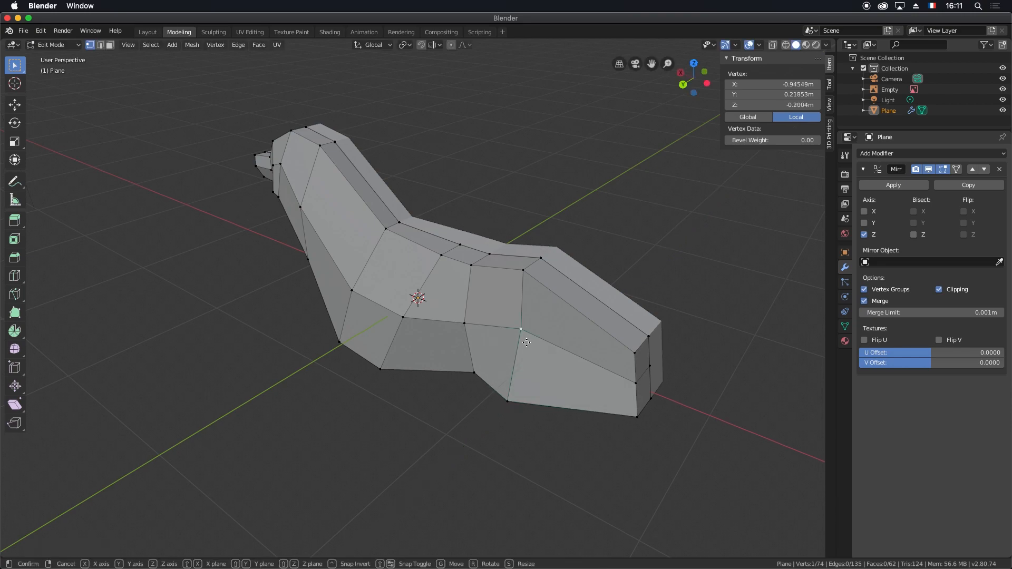
key(y)
click(516, 351)
- Reselect the two mid-height vertices behind the shoulder and widen them outward along Y by about 0.02 m more
middle_drag(515, 351, 463, 295)
click(464, 295)
shift+click(466, 292)
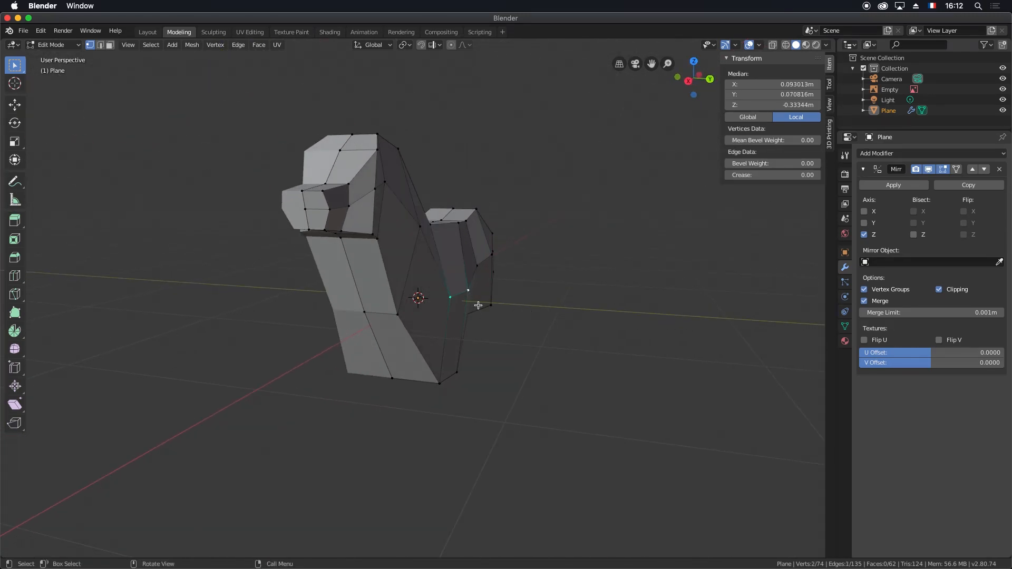
key(g)
key(z)
click(487, 313)
- Examine the widened body in perspective and in the front, right, left and back orthographic views, comparing the side profile with the reference photo
middle_drag(487, 313, 528, 353)
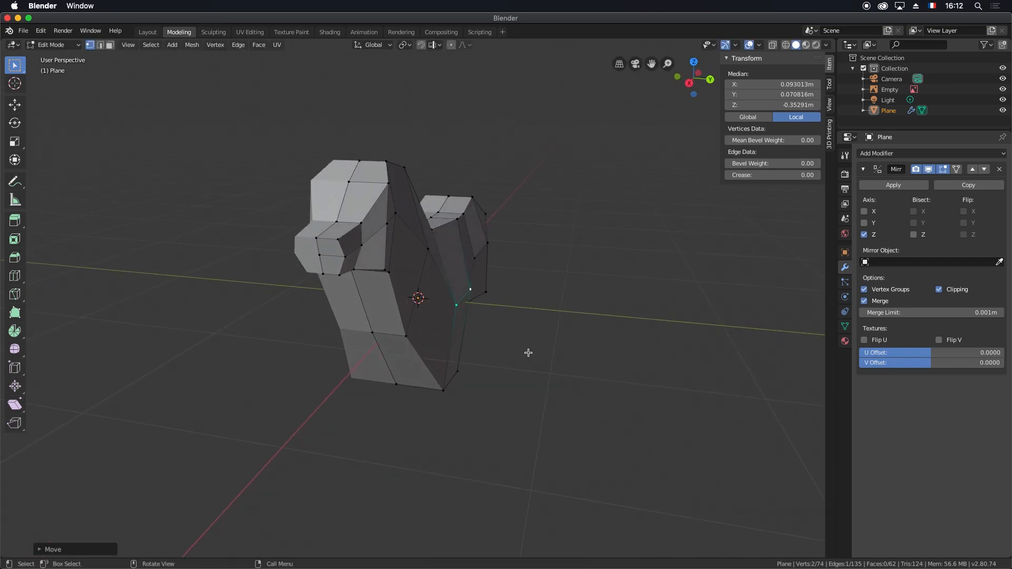
key(KP_5)
key(KP_5)
scroll(508, 299, up, 4)
scroll(499, 301, down, 10)
middle_drag(499, 302, 431, 297)
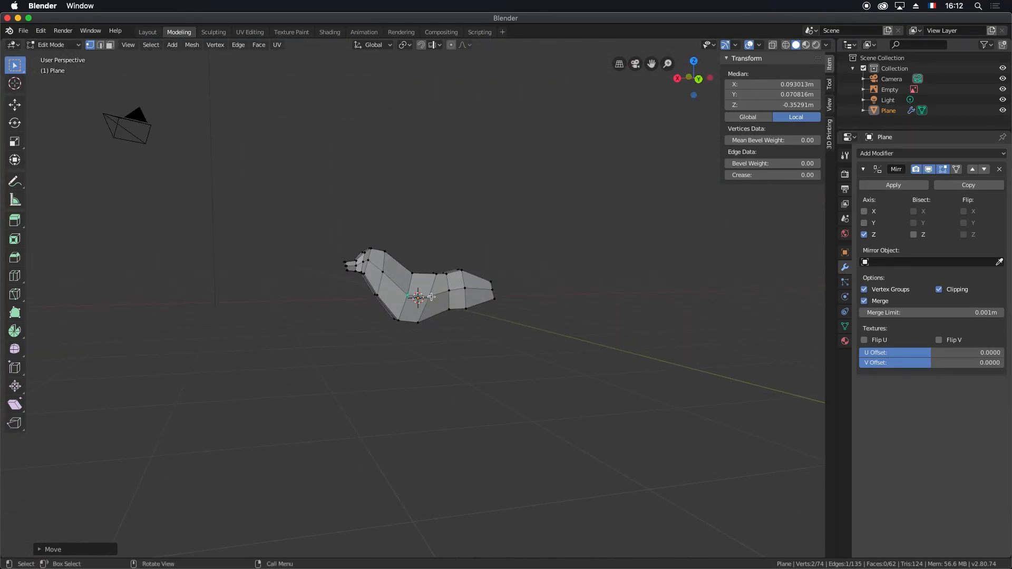
key(KP_1)
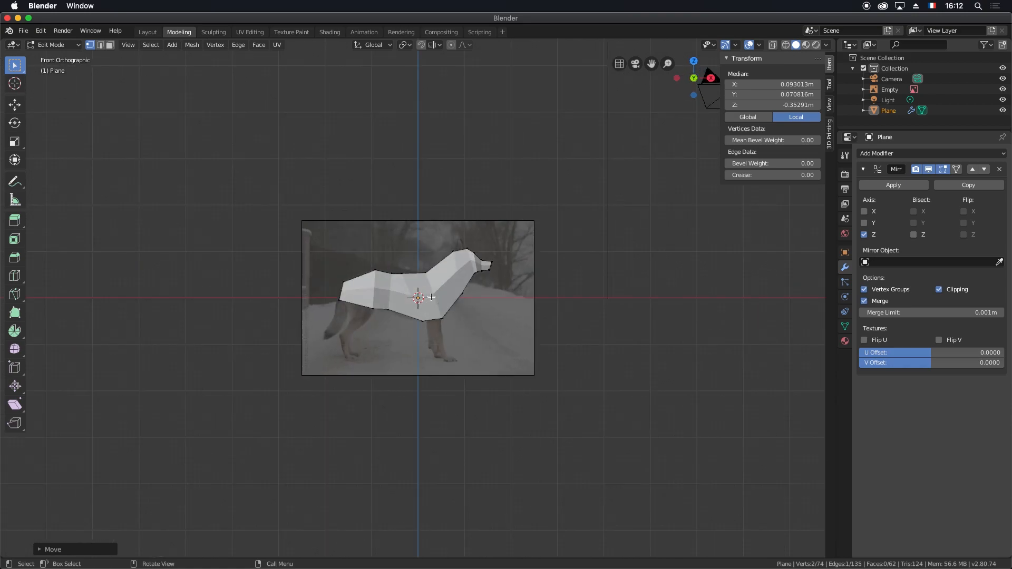
key(KP_3)
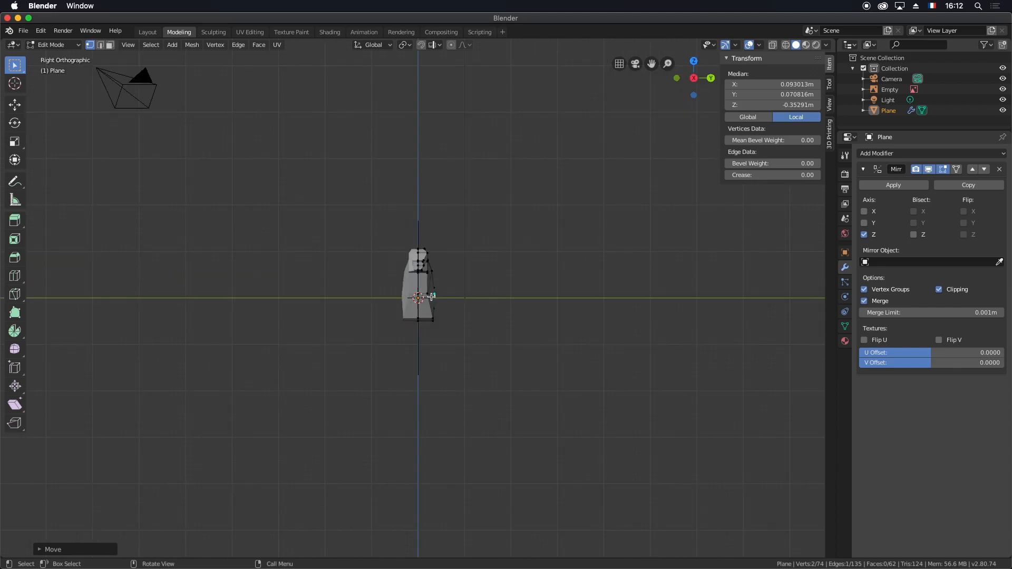
key(KP_1)
key(KP_3)
key(ctrl)
key(ctrl+KP_3)
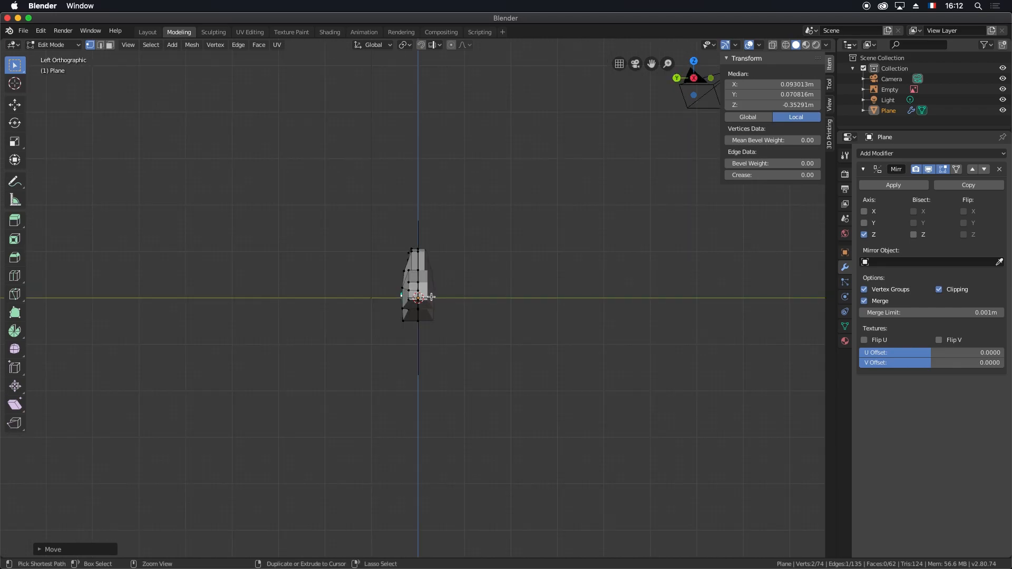
key(ctrl+KP_1)
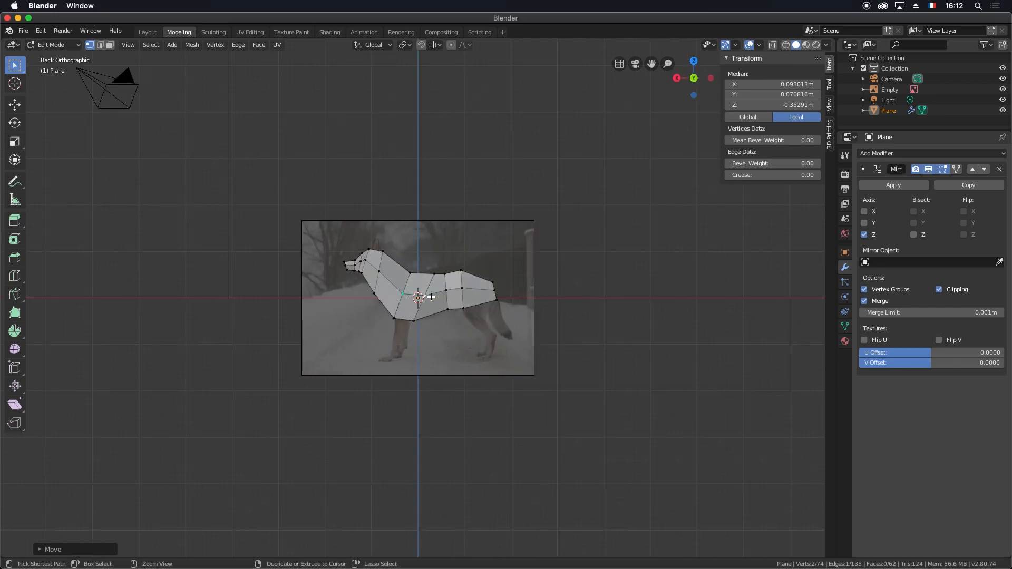
key(KP_1)
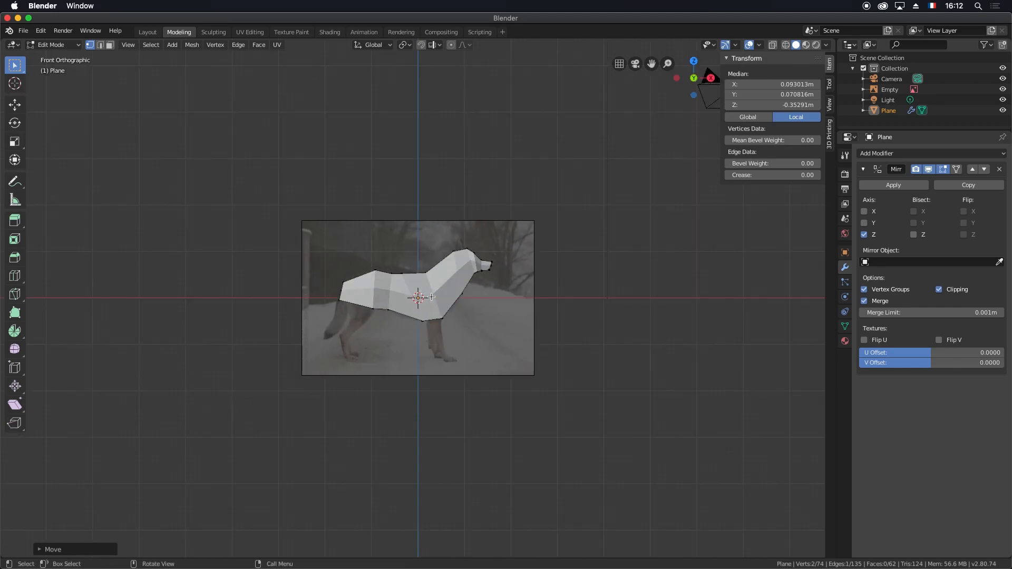
- Cut the underside face of the chest lengthwise with the Knife tool to split off a strip for the front leg
key(ctrl+KP_1)
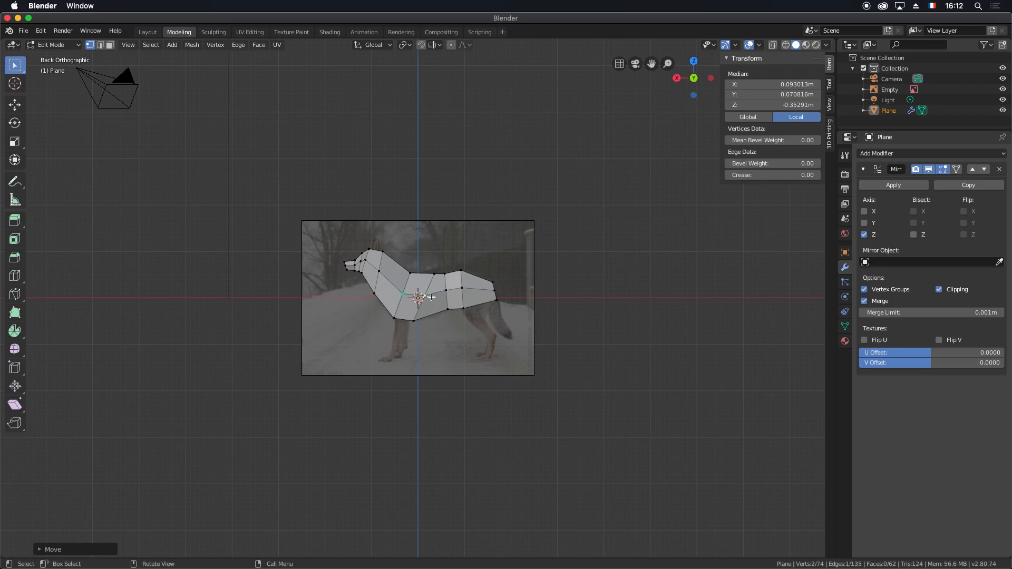
middle_drag(471, 298, 362, 244)
scroll(241, 212, up, 10)
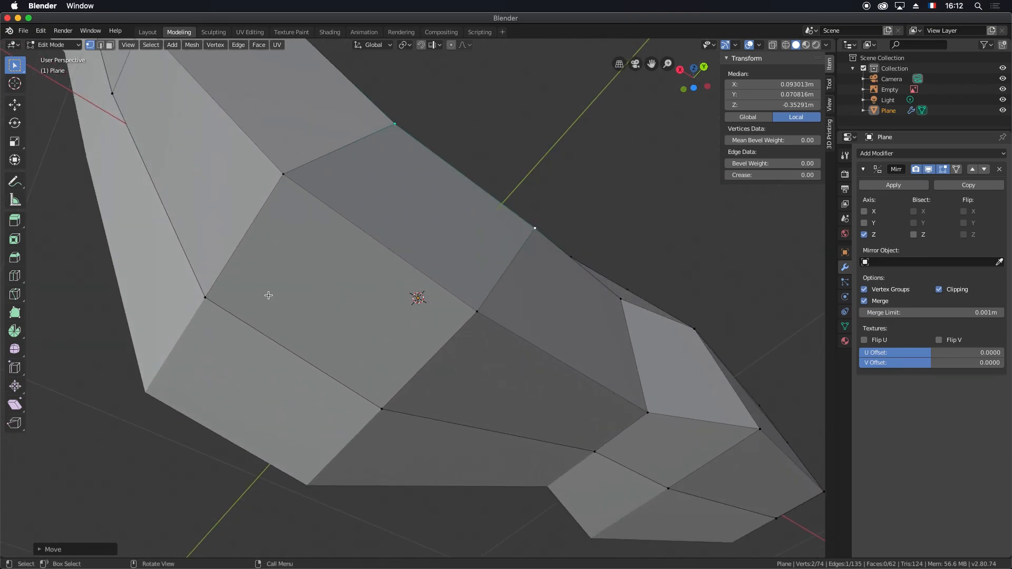
key(k)
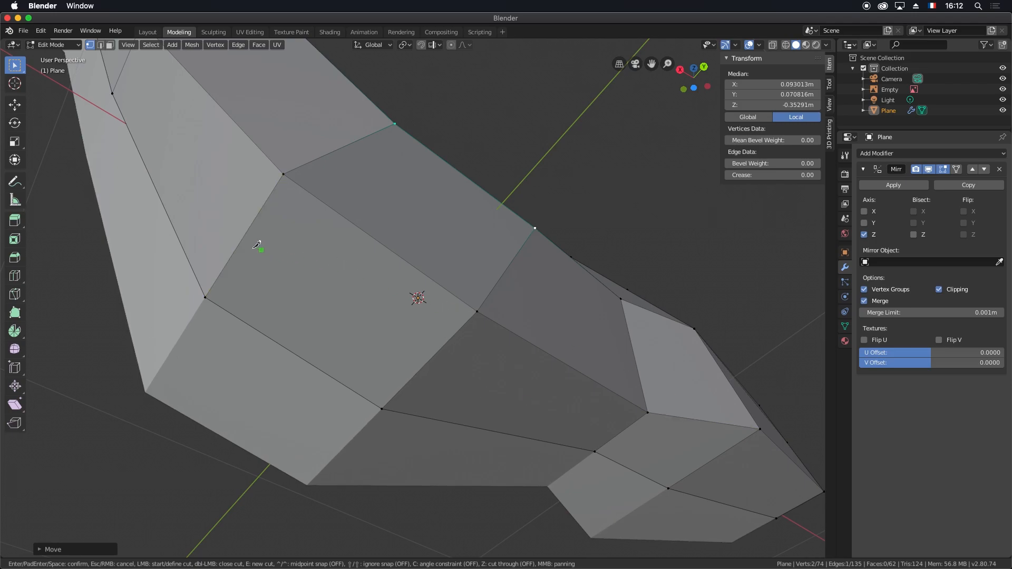
click(242, 244)
click(442, 347)
key(Return)
scroll(296, 328, down, 5)
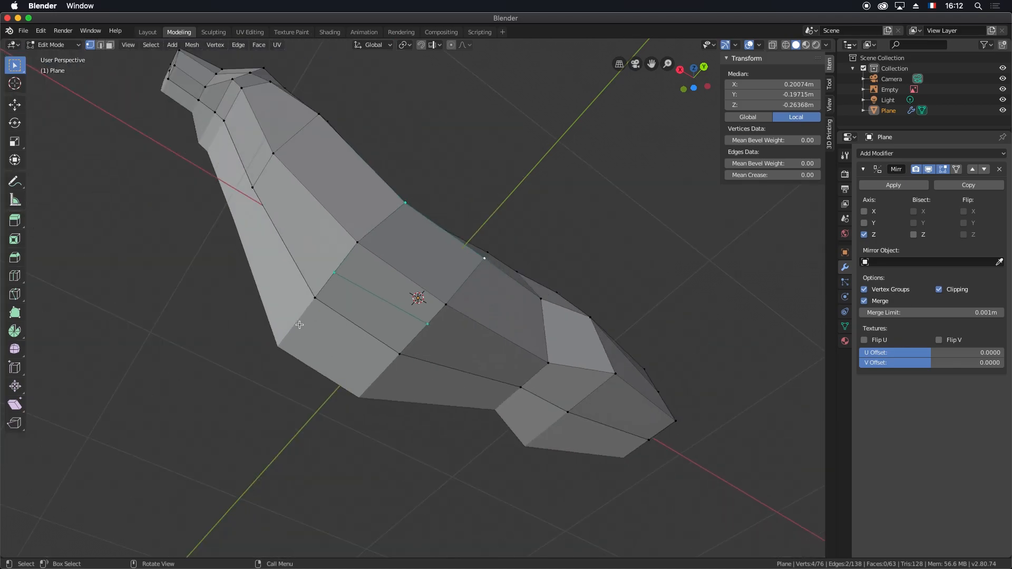
- Extrude the outer strip of the split chest face down to the ankle of the front leg in the reference photo, in back view
key(3)
click(387, 281)
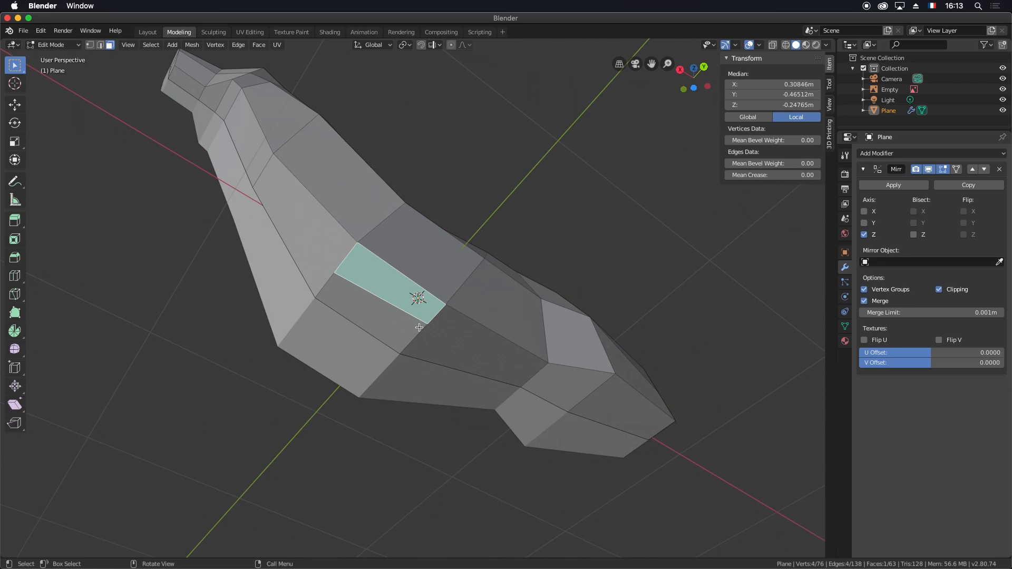
key(KP_1)
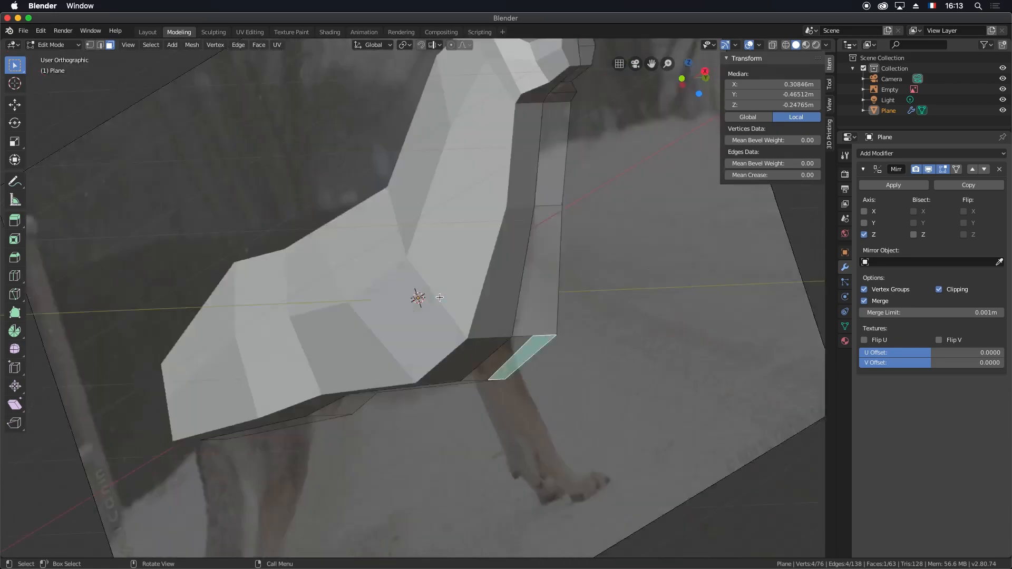
key(ctrl+KP_1)
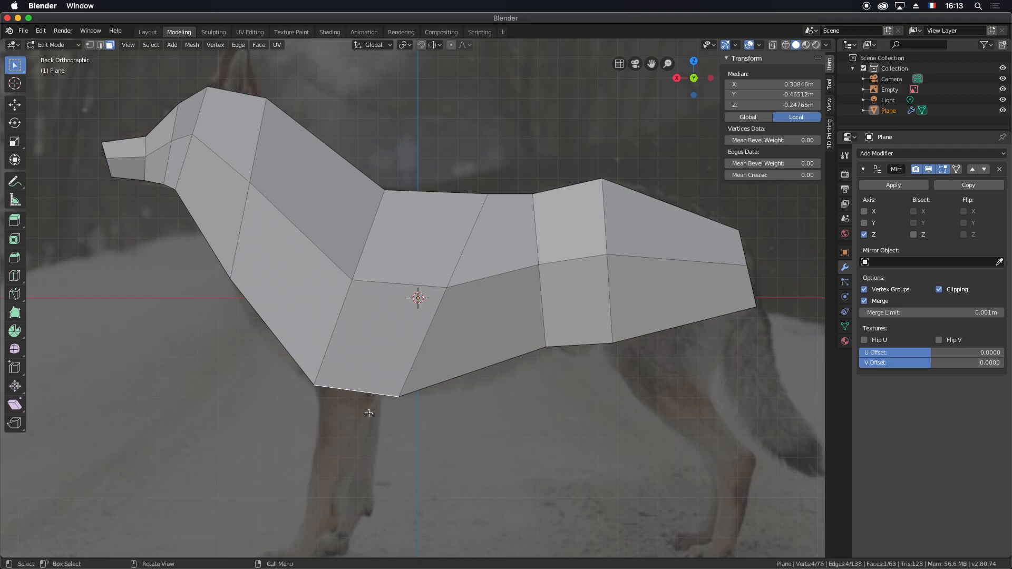
key(e)
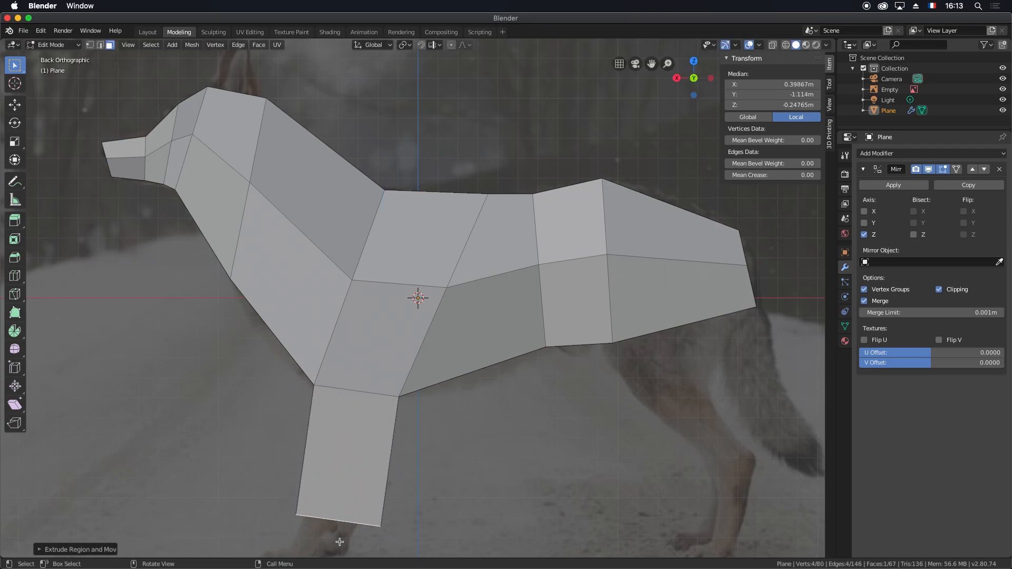
click(339, 543)
- Scale the front leg's end face to about 0.36, then shift and tilt it to fit the leg in the reference photo
middle_drag(425, 481, 446, 463)
key(KP_1)
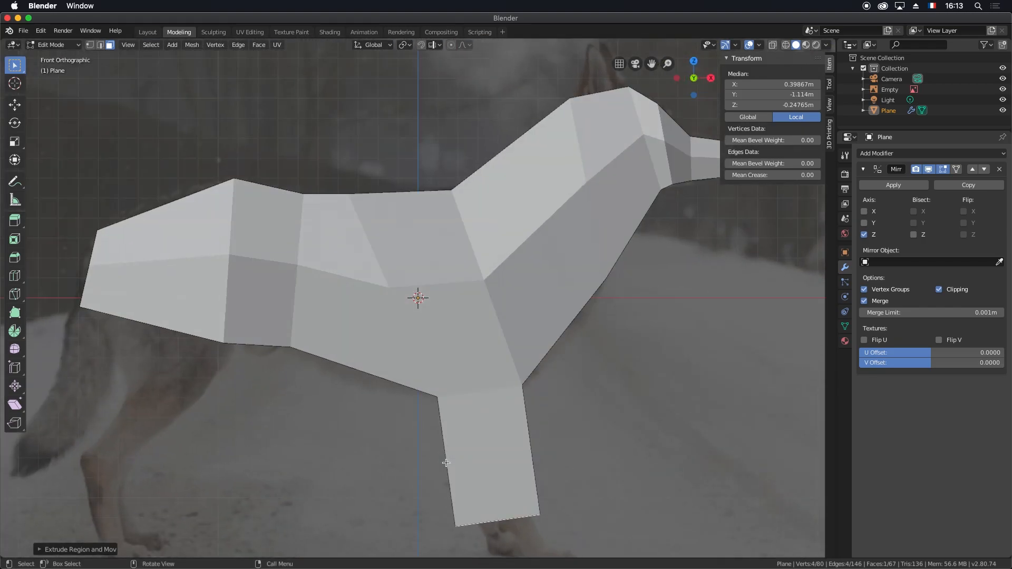
key(ctrl+KP_1)
scroll(407, 359, down, 4)
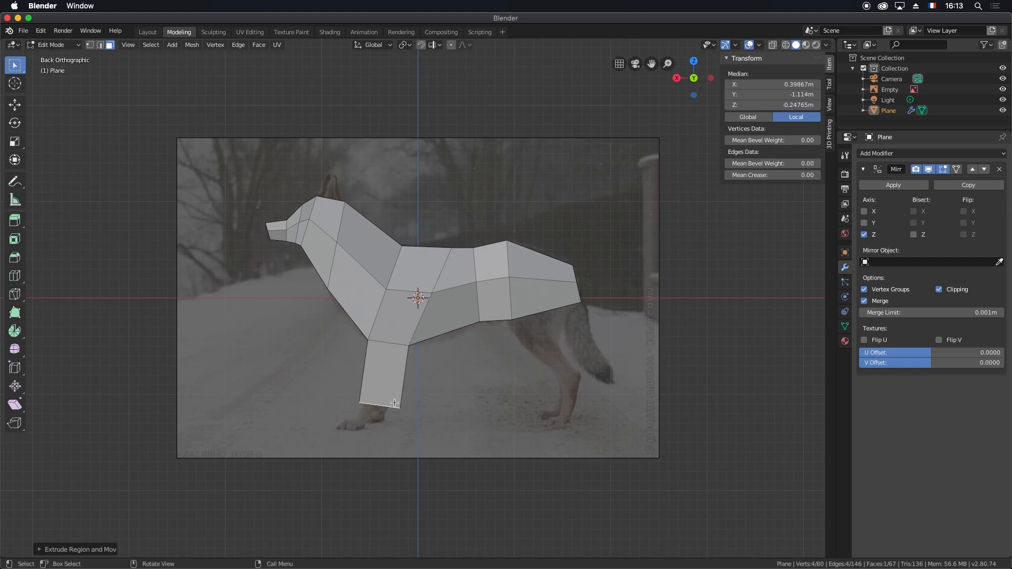
key(s)
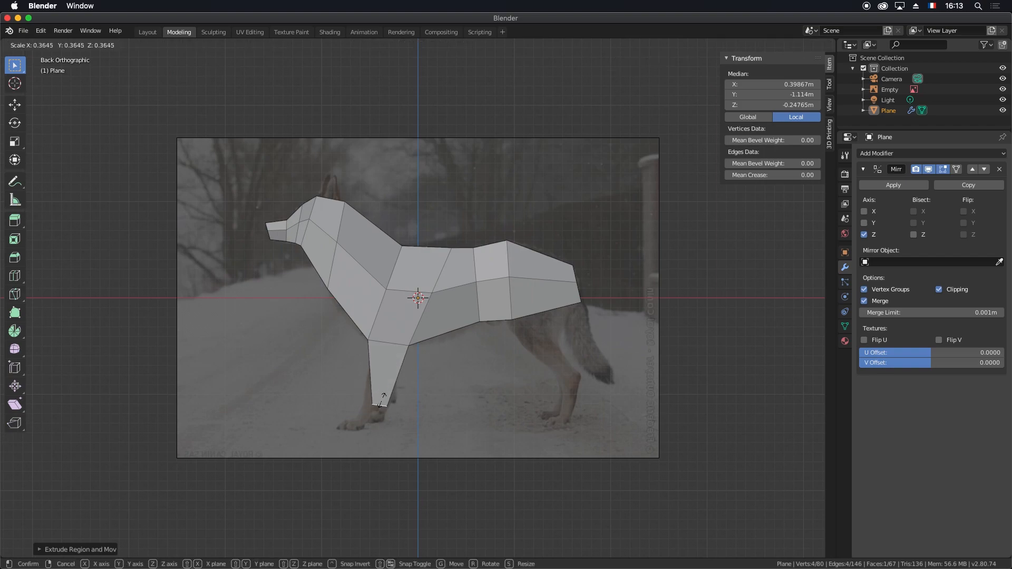
click(381, 408)
key(g)
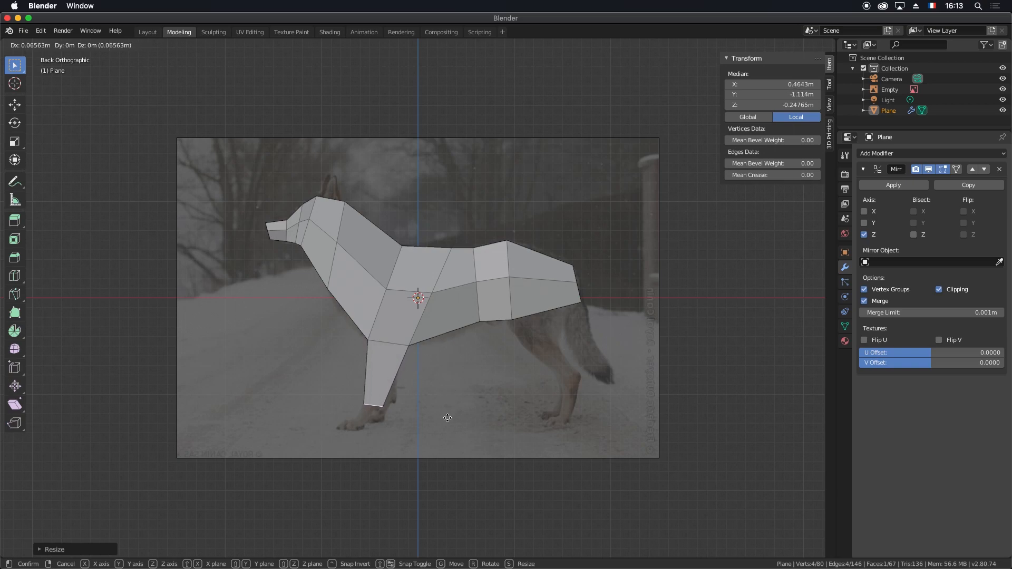
click(448, 420)
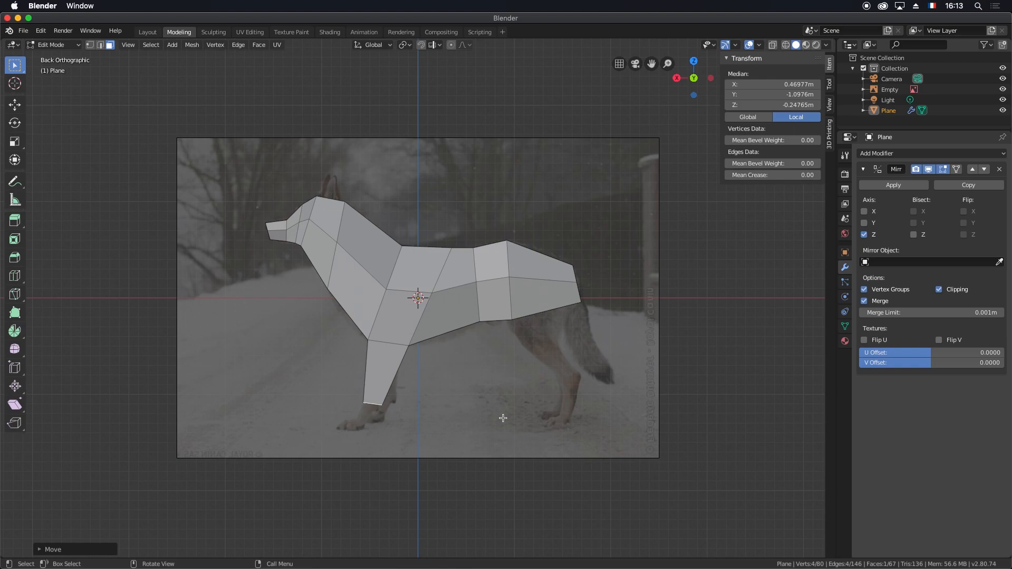
key(r)
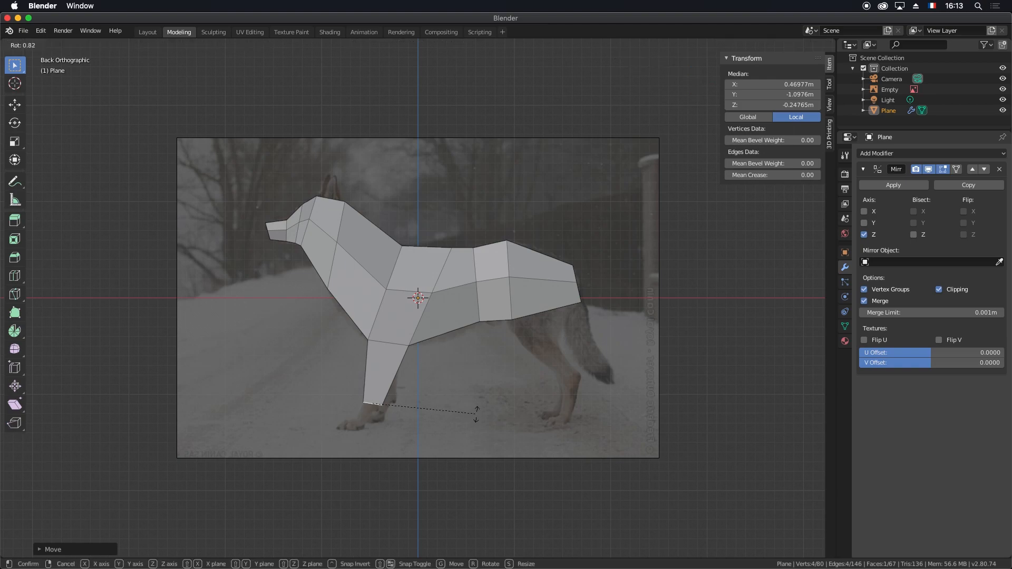
click(470, 447)
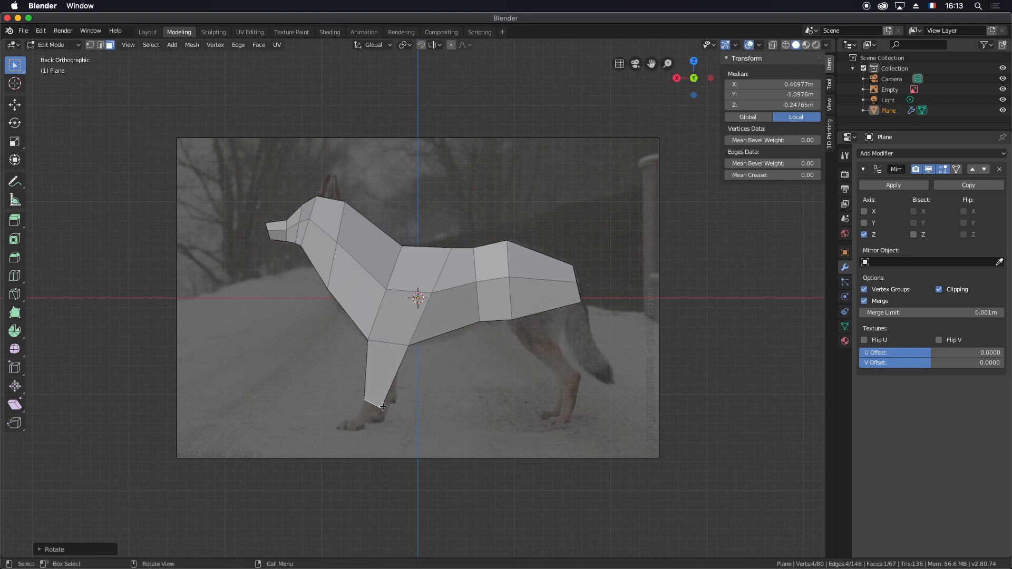
- Extrude a short ankle segment from the leg end, scale its end face to about 0.58 and rotate it to face forward
key(e)
click(367, 423)
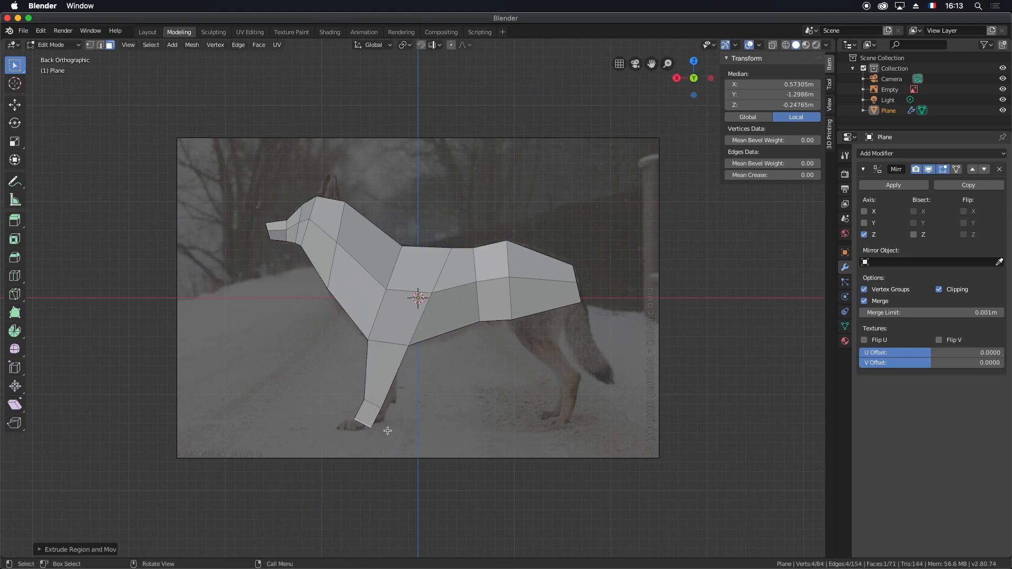
key(s)
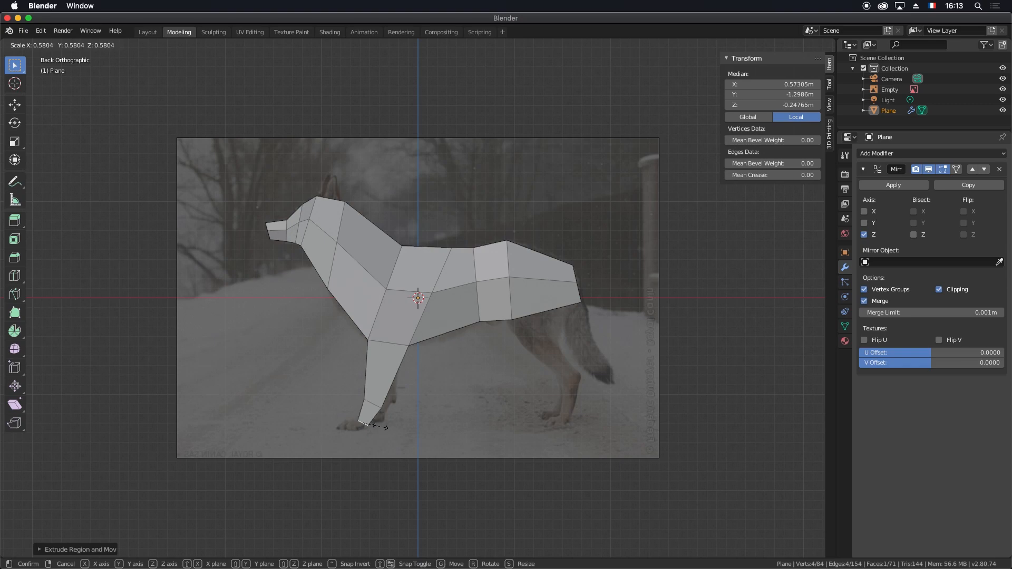
click(383, 427)
key(r)
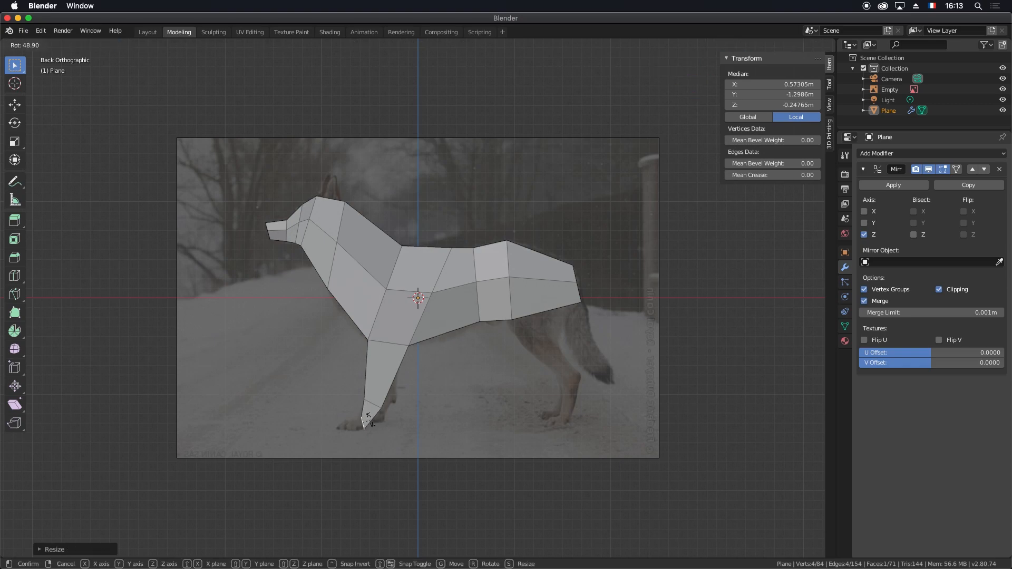
click(354, 419)
- Extrude the paw forward from the ankle, then level and slant its tip to match the reference photo
key(e)
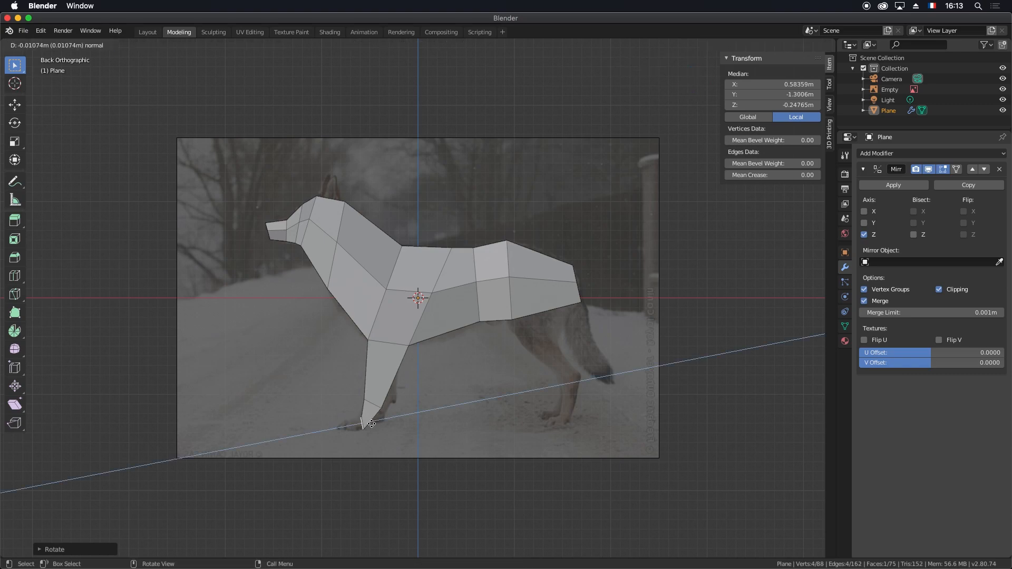
click(332, 418)
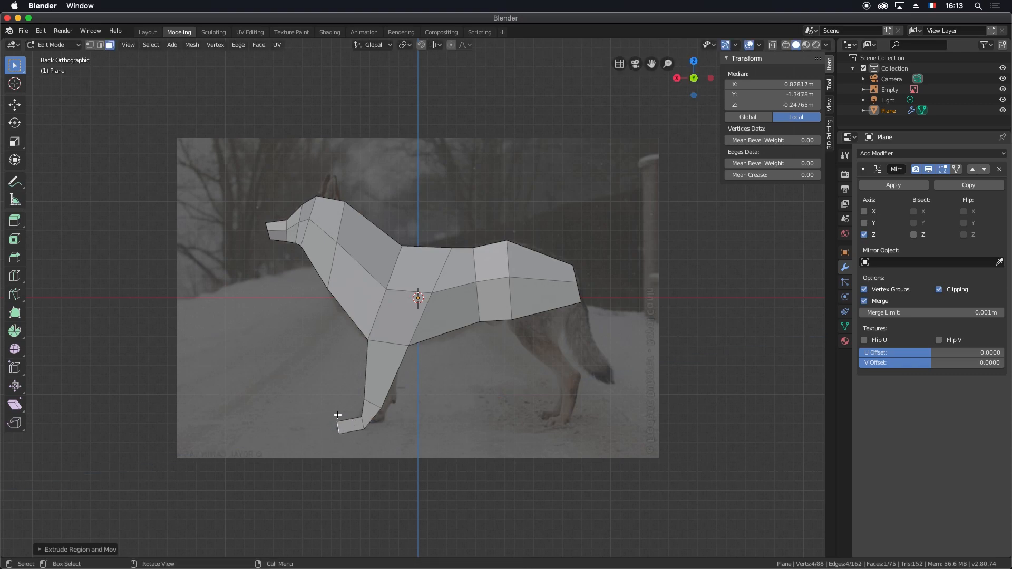
key(g)
click(338, 422)
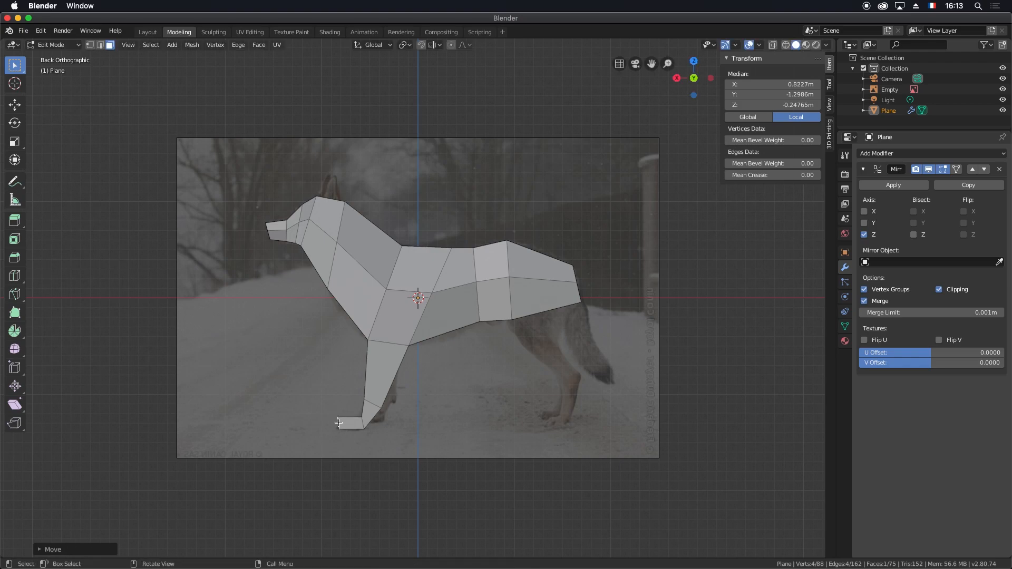
key(r)
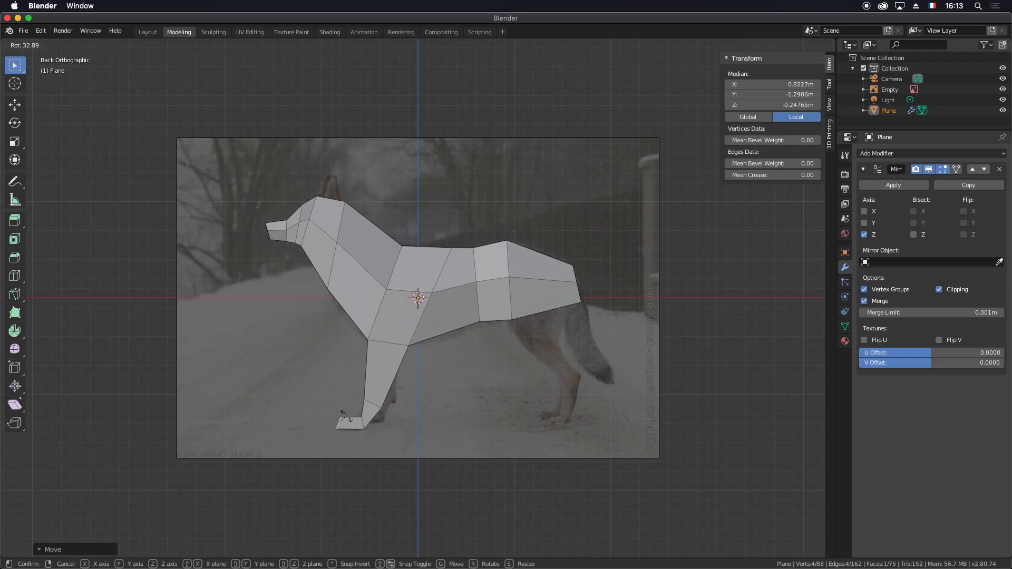
click(346, 416)
key(g)
click(341, 415)
mouse_move(454, 431)
middle_down()
mouse_move(546, 434)
mouse_move(455, 436)
middle_up()
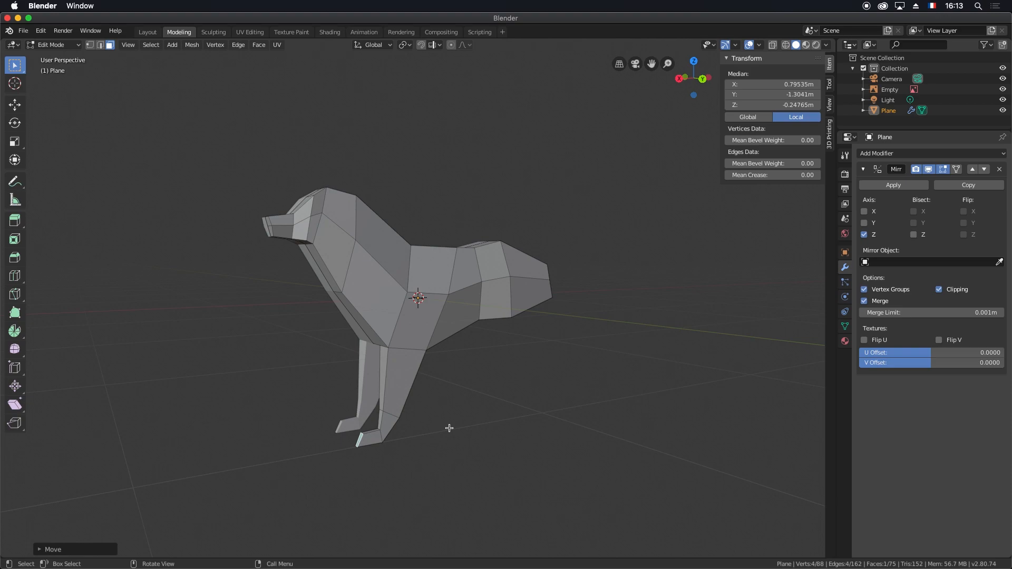
scroll(450, 407, up, 3)
scroll(443, 401, down, 2)
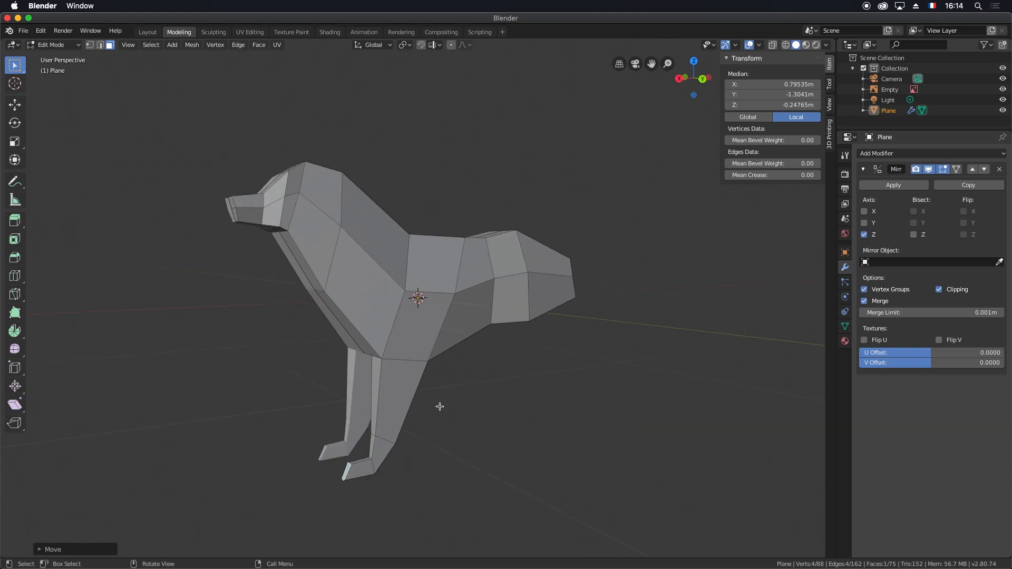
key(KP_1)
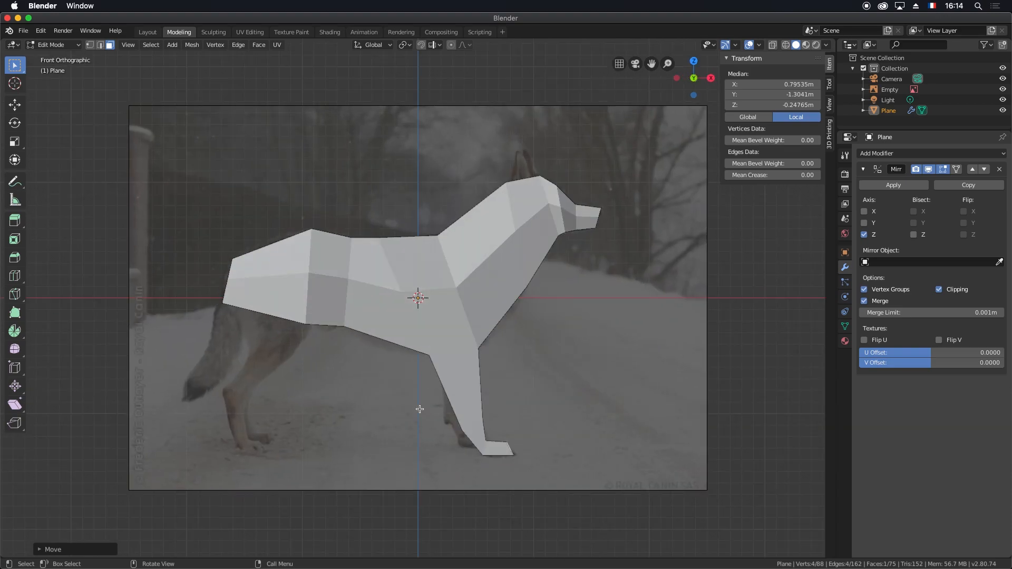
key(ctrl+KP_1)
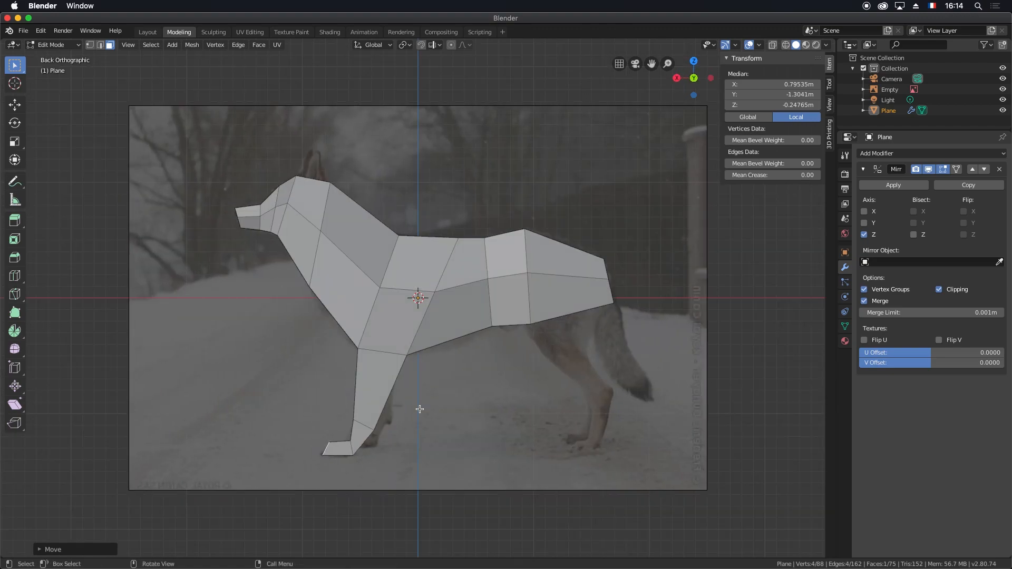
- Try to widen the front leg by moving its three inner-side faces about 0.05 m inward along global Y
middle_drag(381, 404, 509, 357)
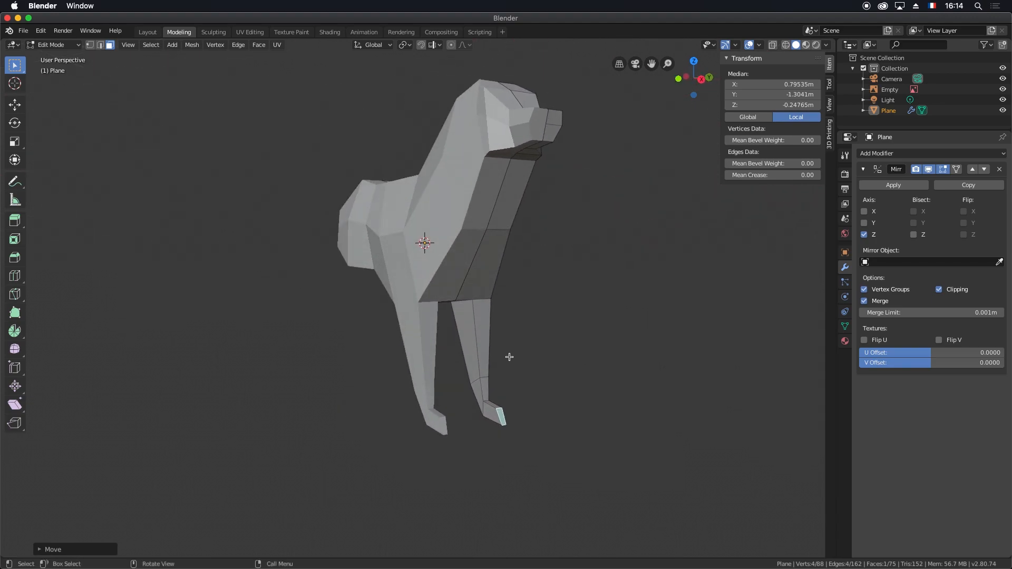
shift+click(492, 412)
shift+click(477, 395)
shift+click(464, 343)
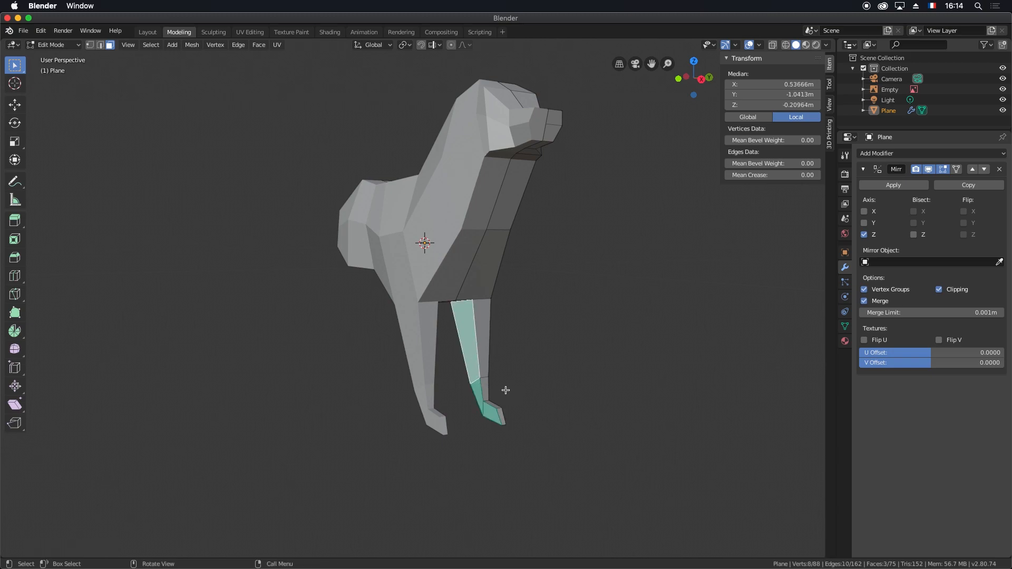
key(g)
key(y)
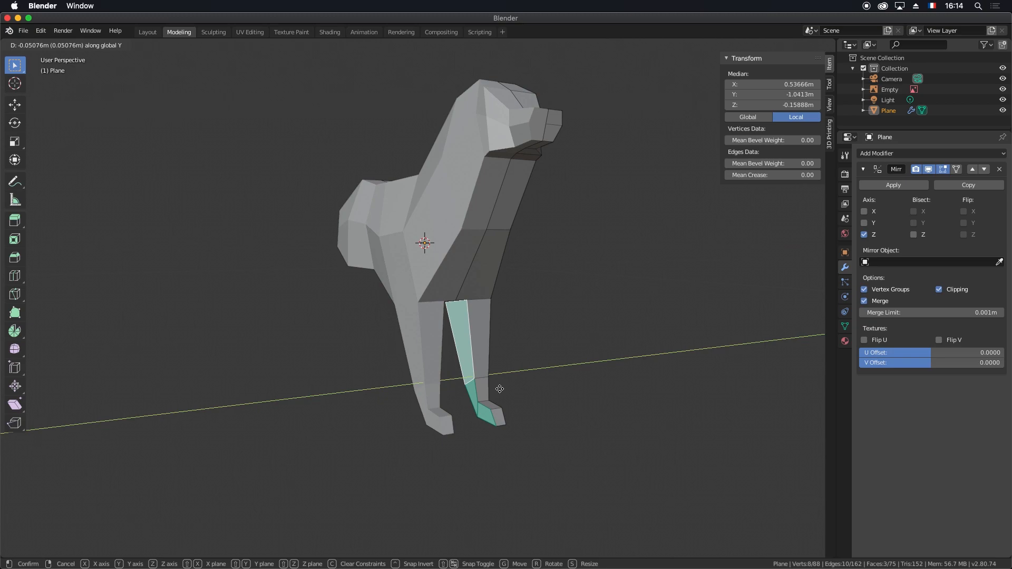
click(501, 389)
mouse_move(501, 389)
middle_down()
mouse_move(475, 355)
mouse_move(461, 354)
mouse_move(454, 371)
mouse_move(495, 375)
middle_up()
ctrl+click(462, 327)
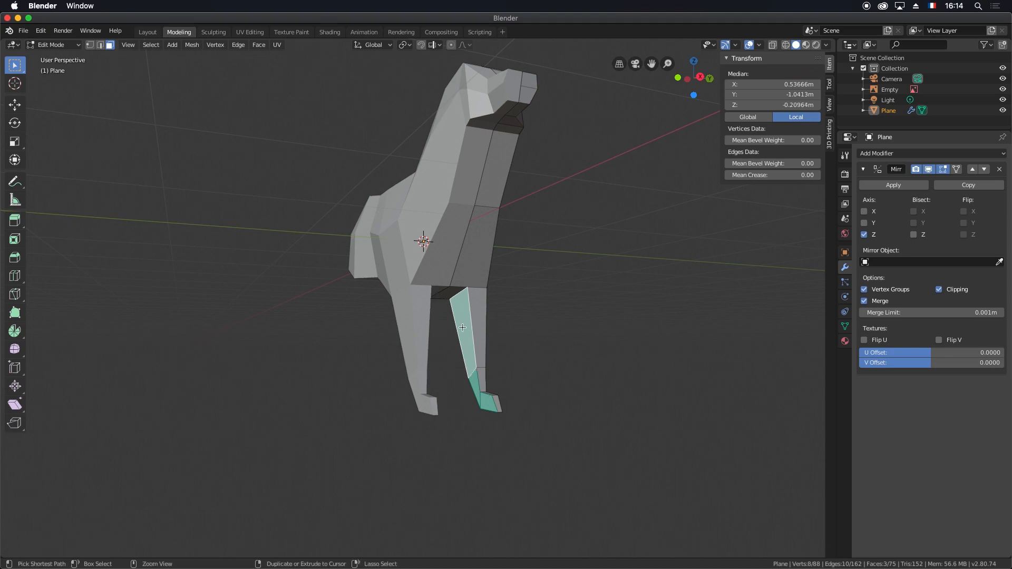
- Select the four edges along the front leg's inner side, down to the paw tip, and move them about 0.036 m inward along global Y
click(468, 313)
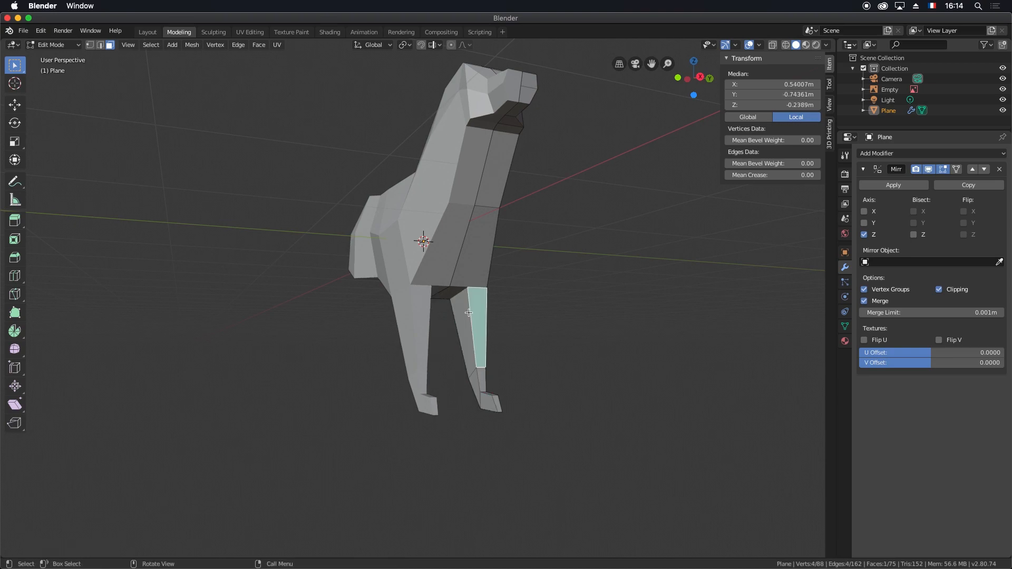
key(2)
click(459, 297)
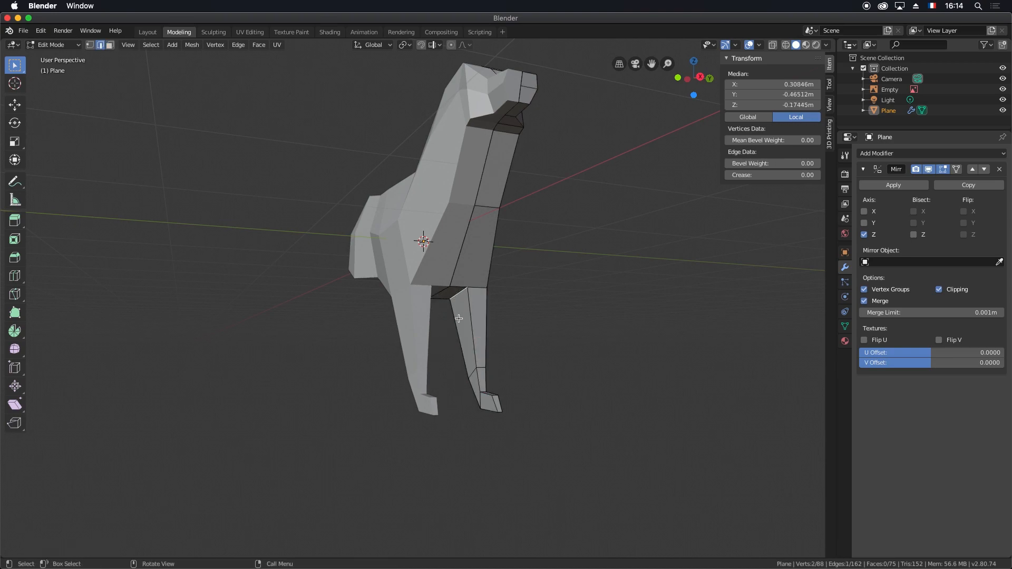
shift+click(473, 373)
shift+click(495, 408)
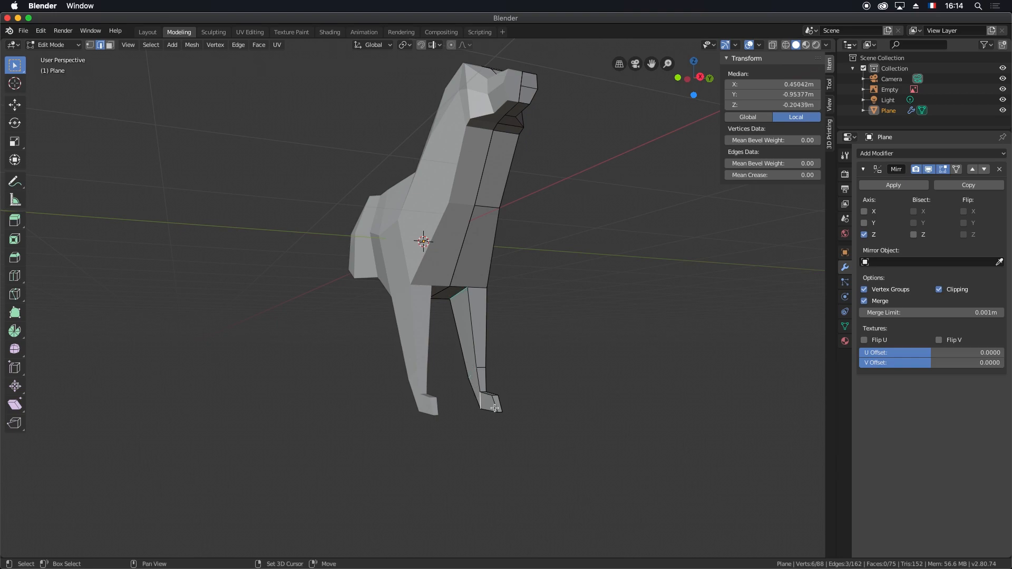
shift+click(495, 405)
key(g)
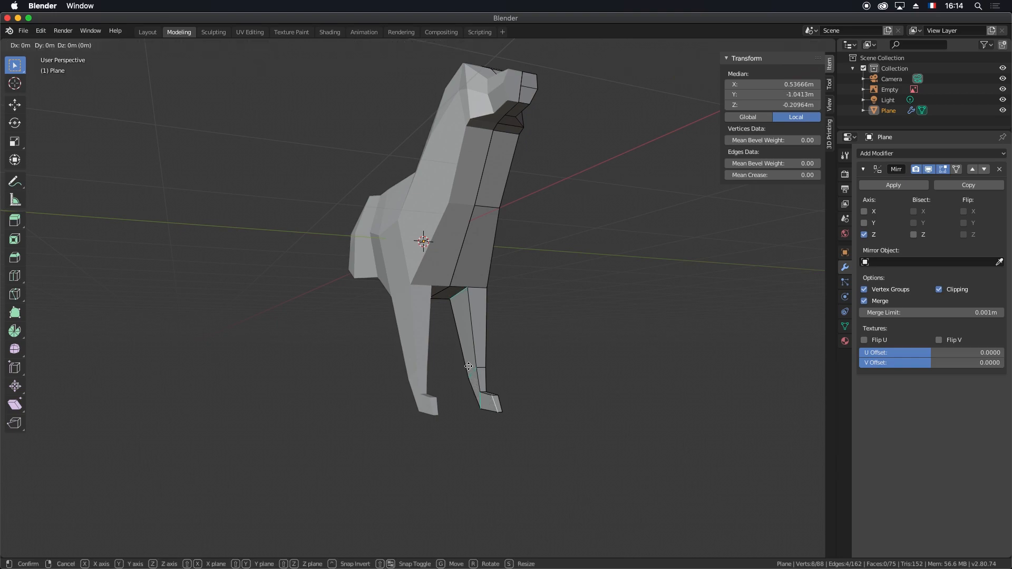
key(y)
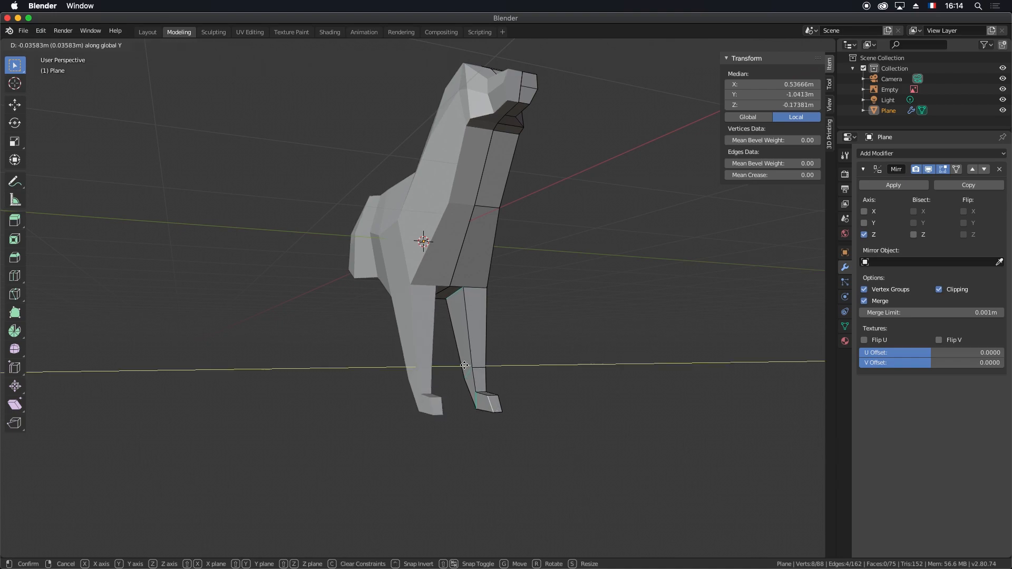
click(465, 365)
- Rotate the front leg's inner-side edges by about 3.2° in the right orthographic view
middle_drag(525, 365, 482, 379)
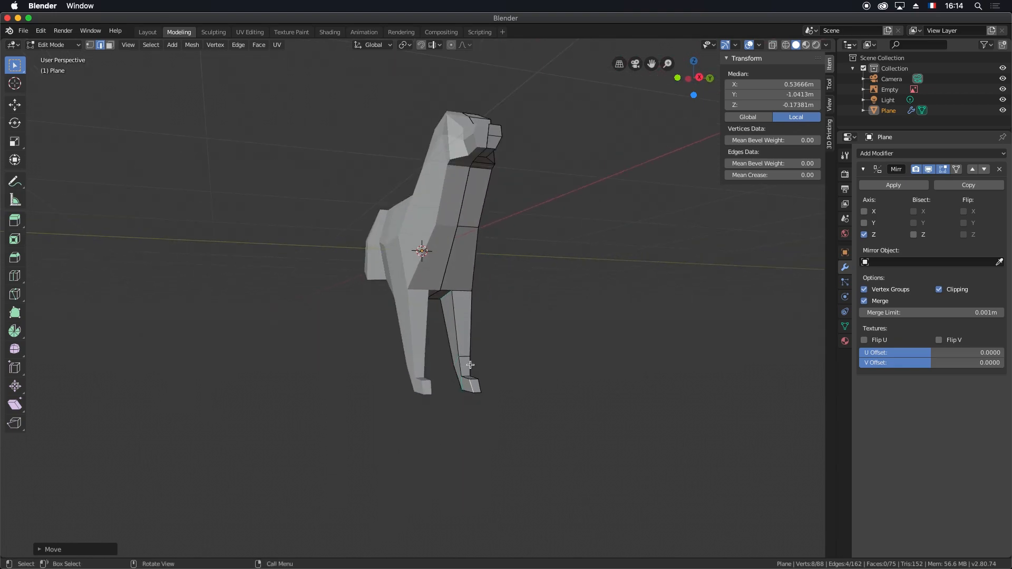
key(KP_3)
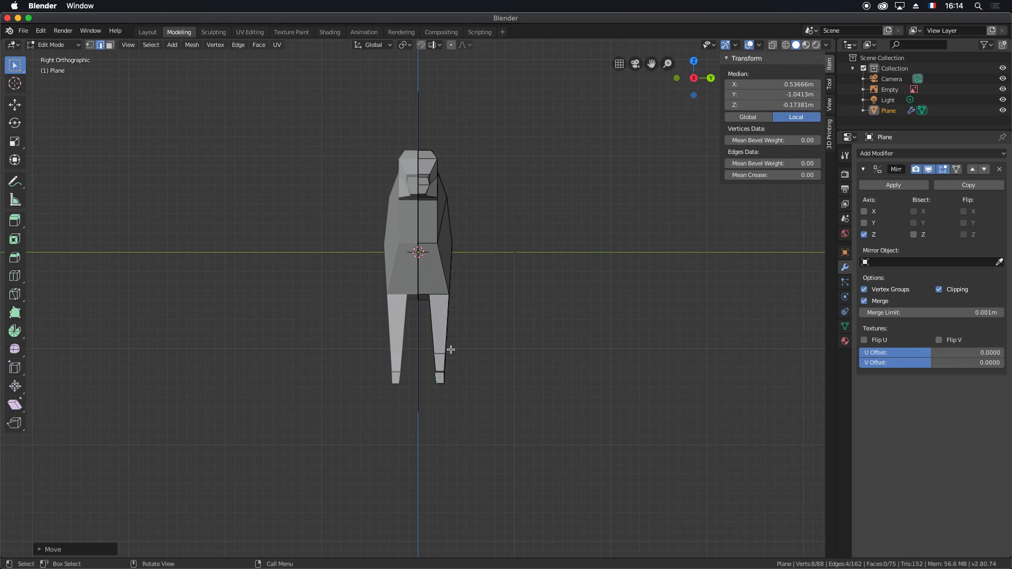
key(r)
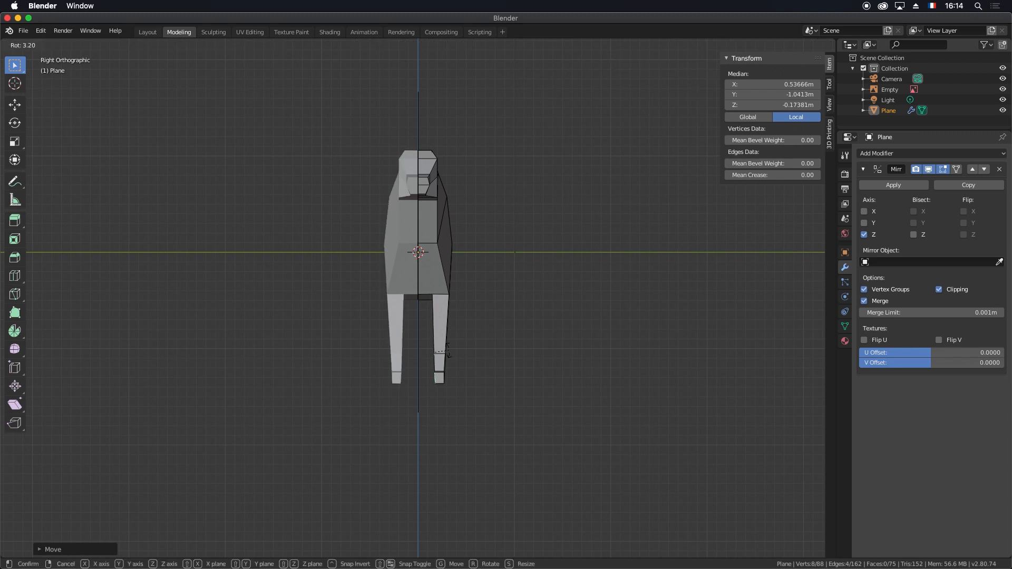
click(448, 351)
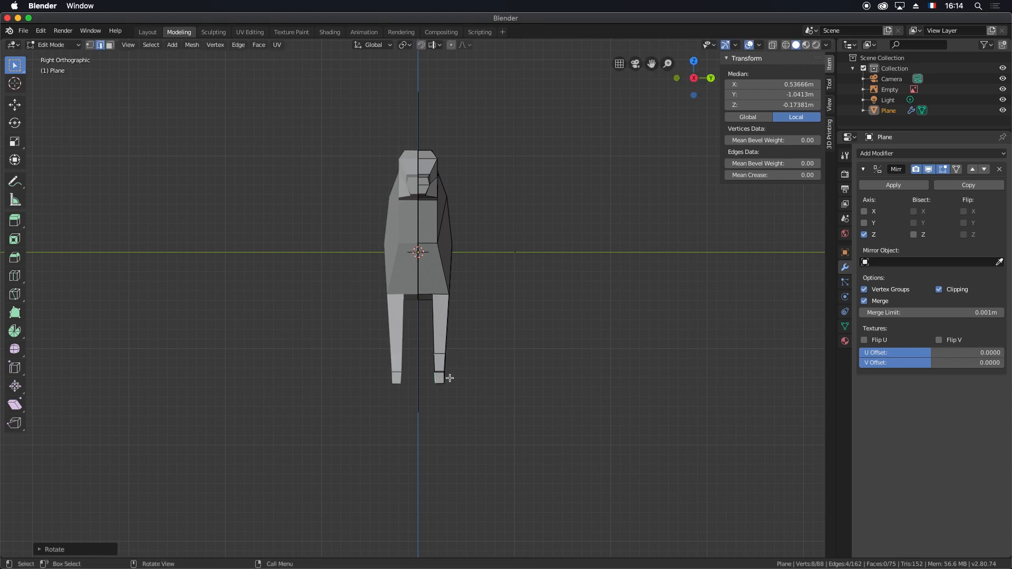
- Switch the viewport shading to Wireframe
middle_drag(467, 362, 447, 376)
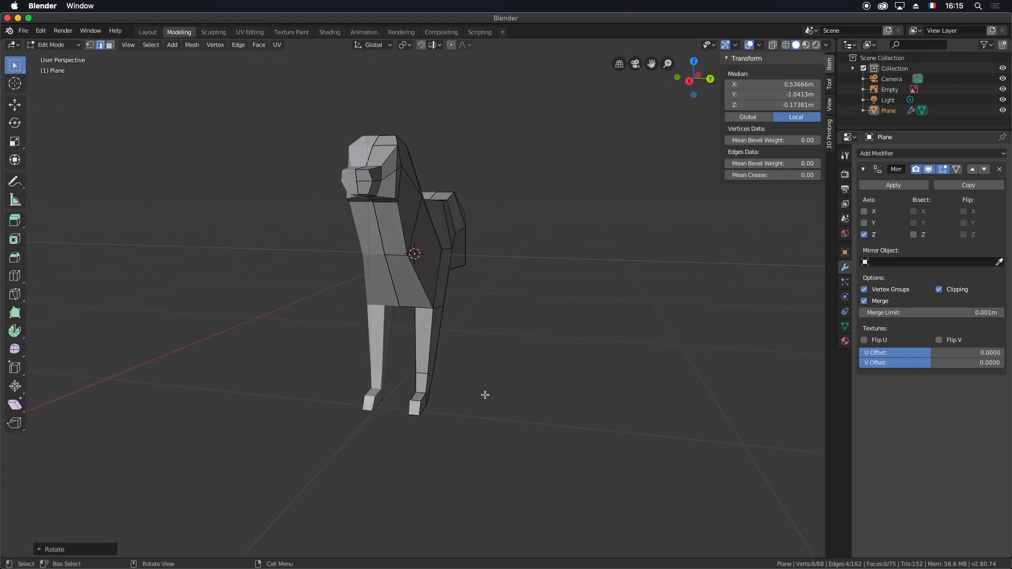
key(z)
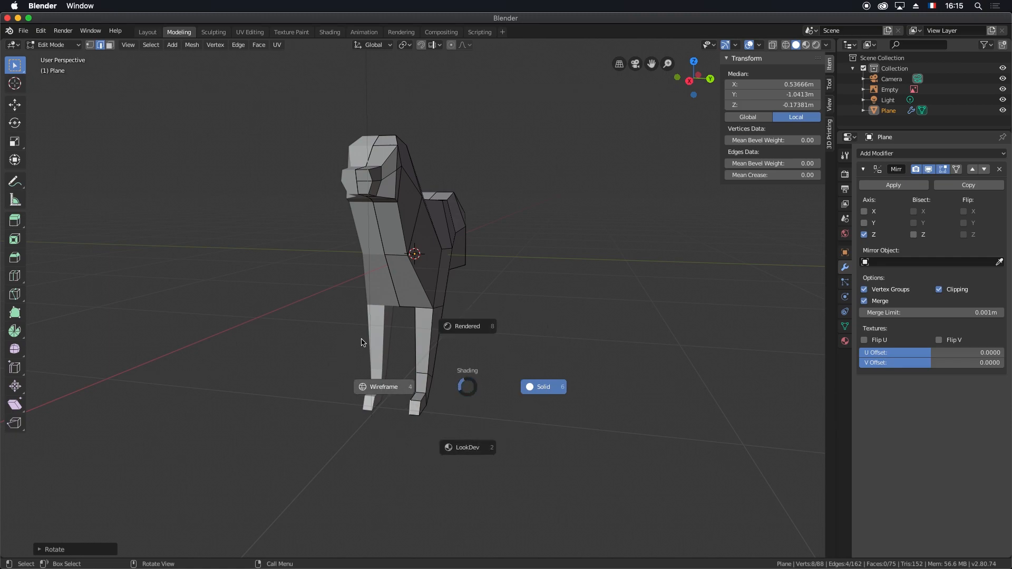
click(393, 388)
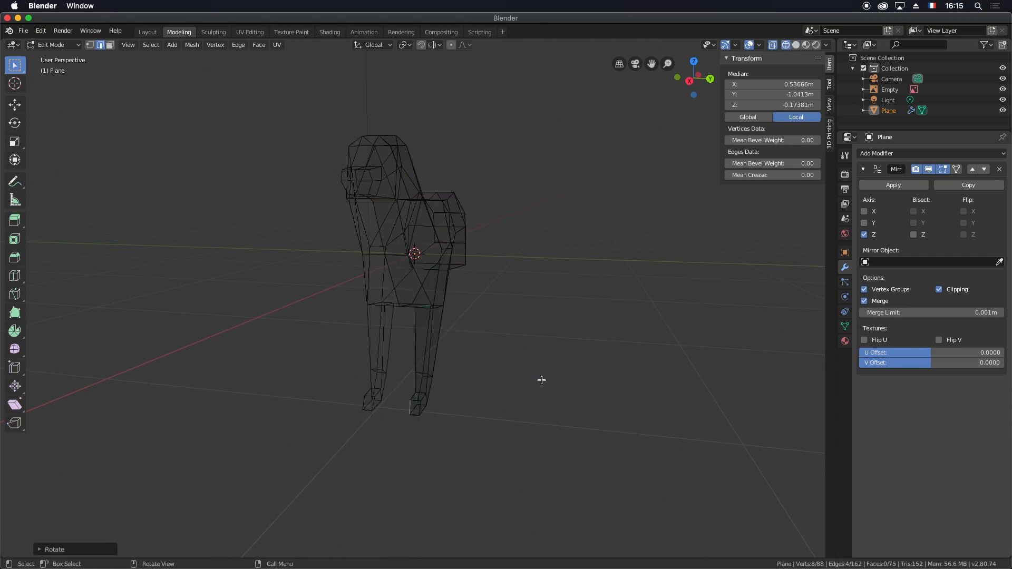
middle_drag(420, 289, 417, 316)
key(b)
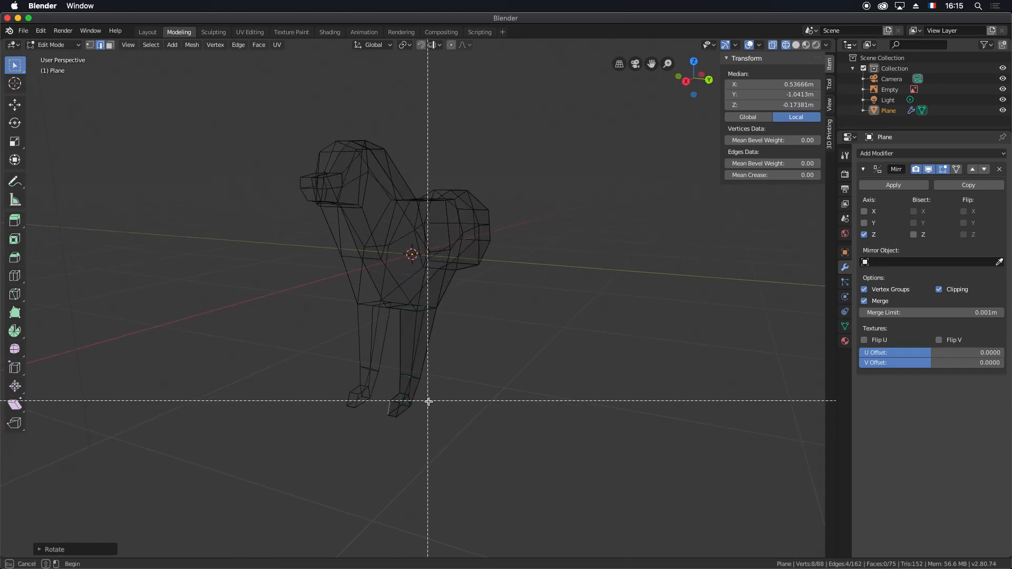
drag(440, 367, 378, 441)
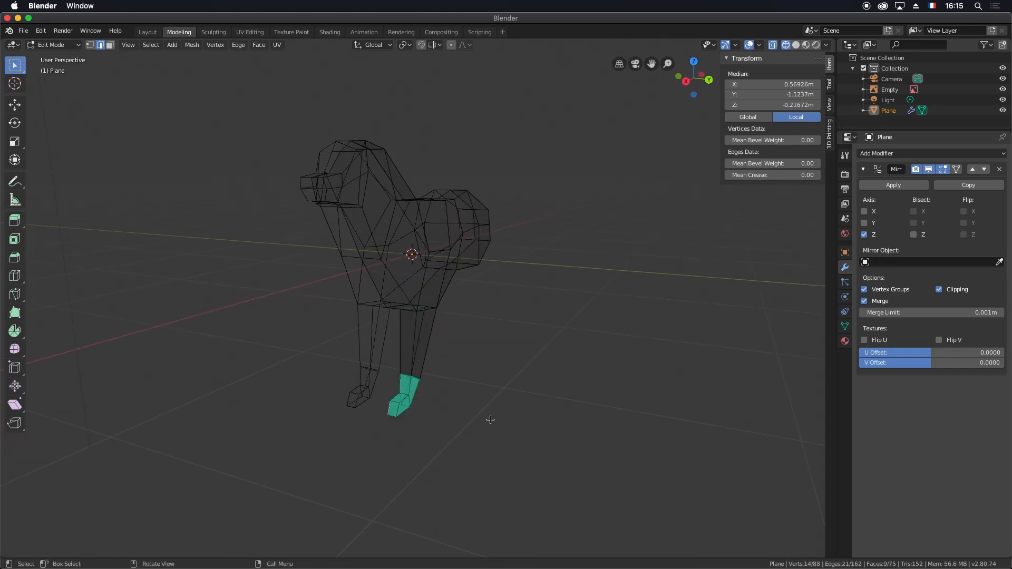
key(KP_3)
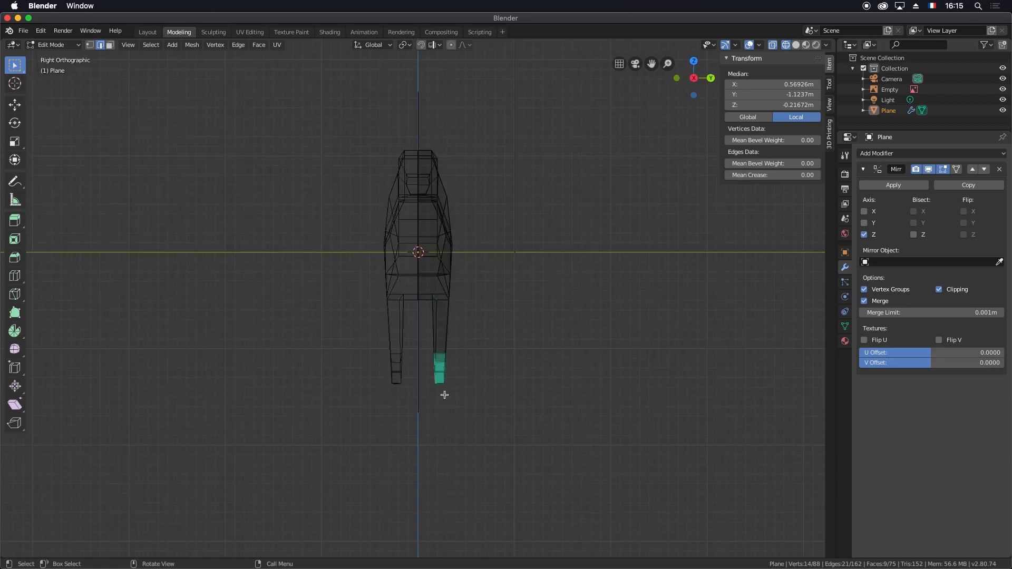
key(g)
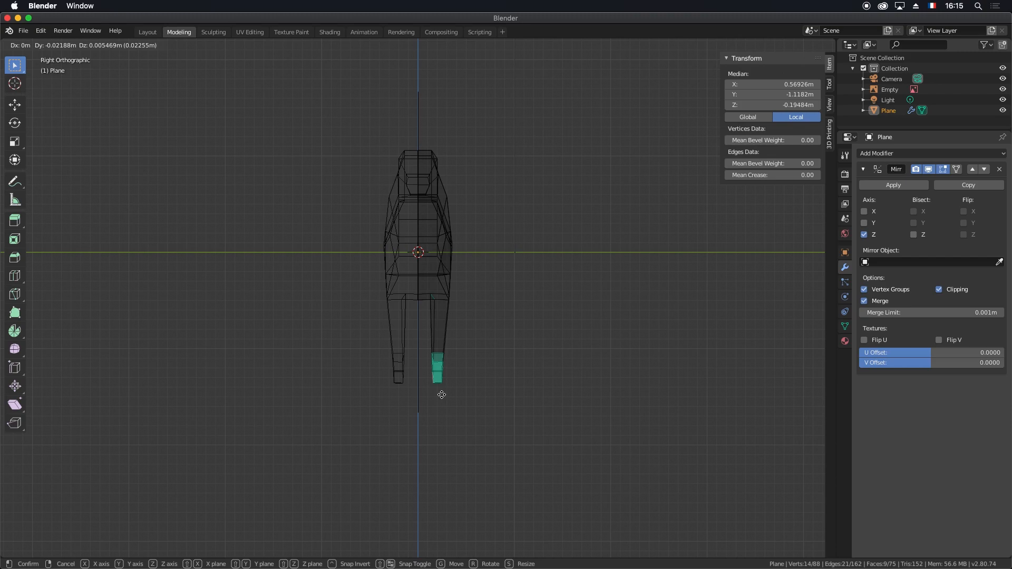
right_click(437, 364)
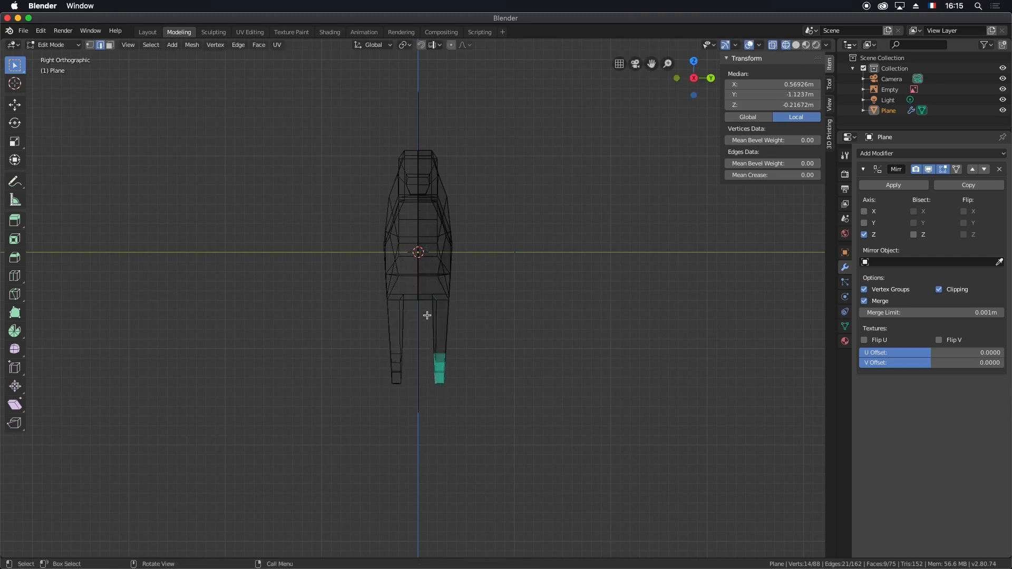
- Select only the front leg's lower segment and paw, and move them about 0.05 m outward and 0.07 m up
key(a)
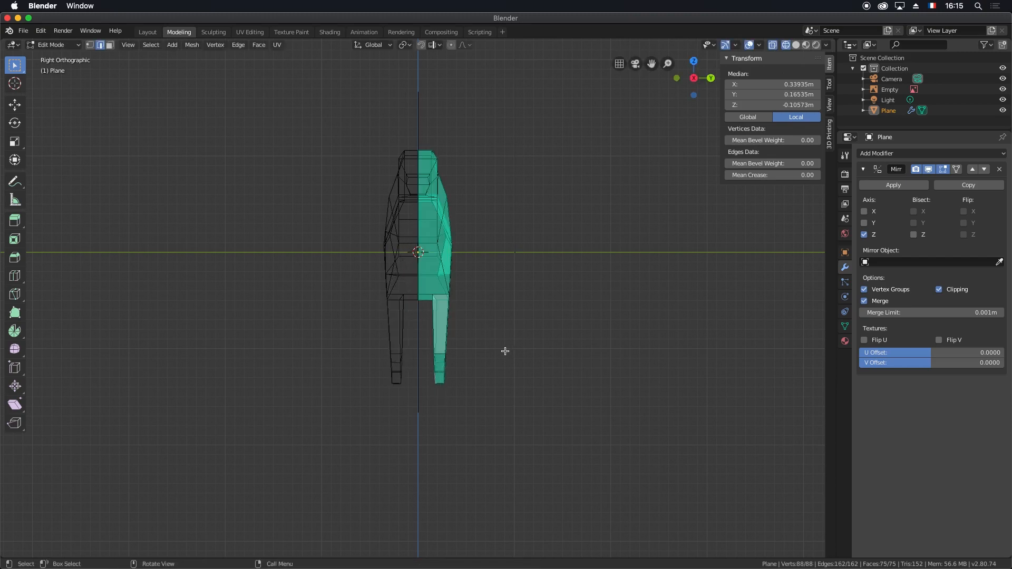
key(alt+a)
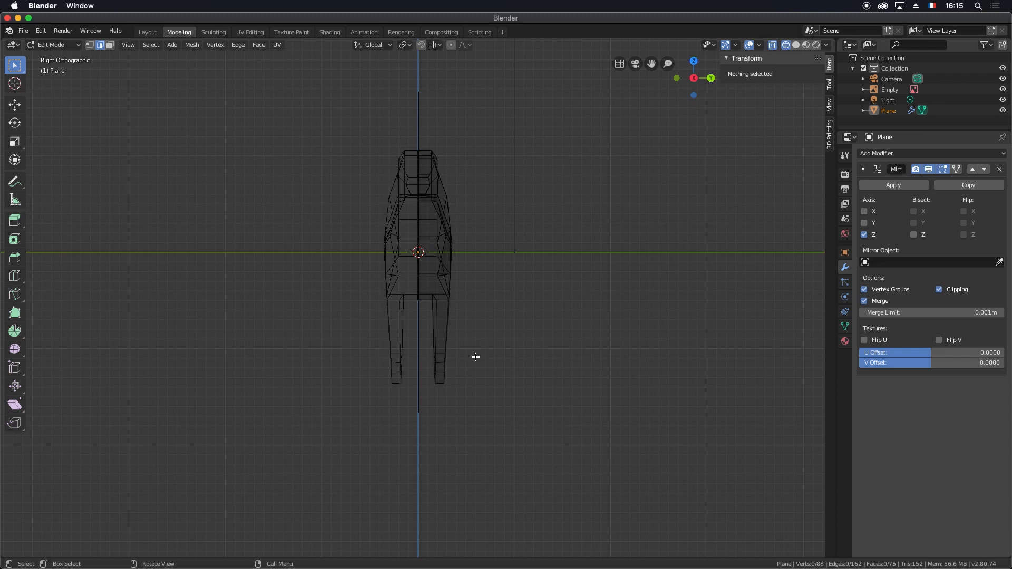
drag(467, 405, 432, 358)
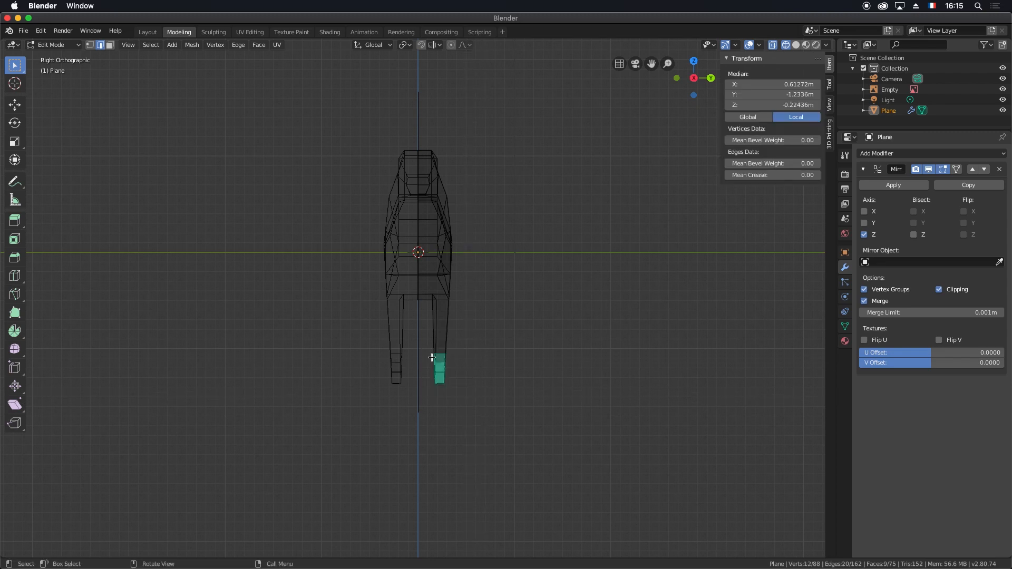
key(g)
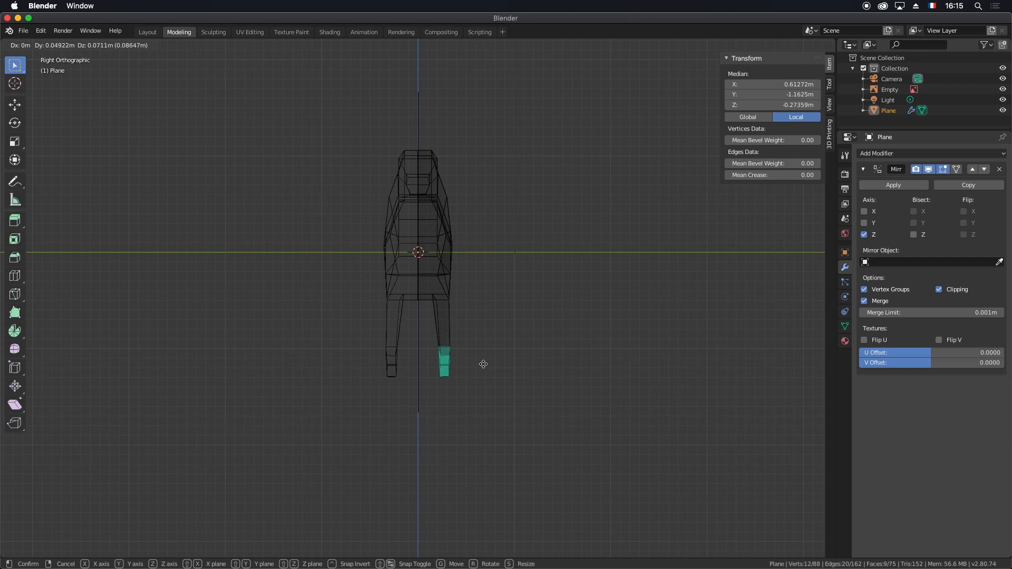
click(483, 366)
- Rotate the lower leg and paw by about -1.9° in the right orthographic view
middle_drag(483, 365, 516, 354)
key(KP_3)
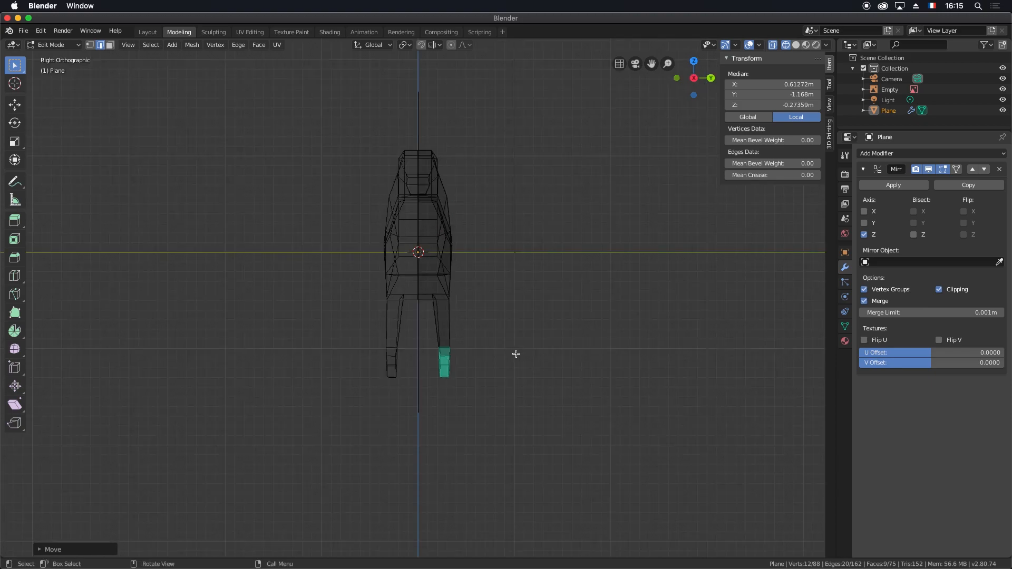
key(r)
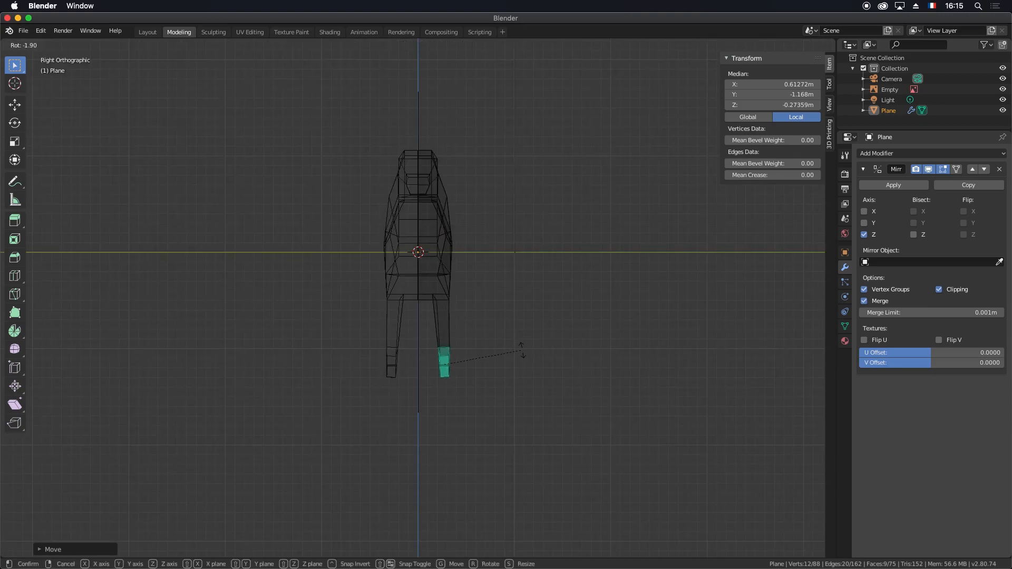
click(522, 349)
- Preview the wolf model in Rendered shading from an angled front view
middle_drag(525, 353, 551, 376)
key(z)
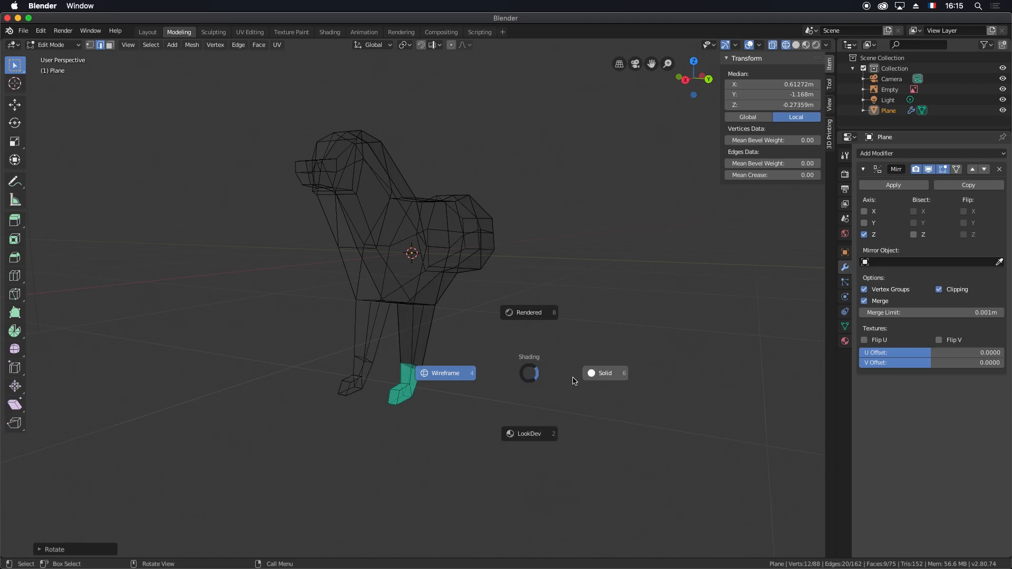
click(541, 315)
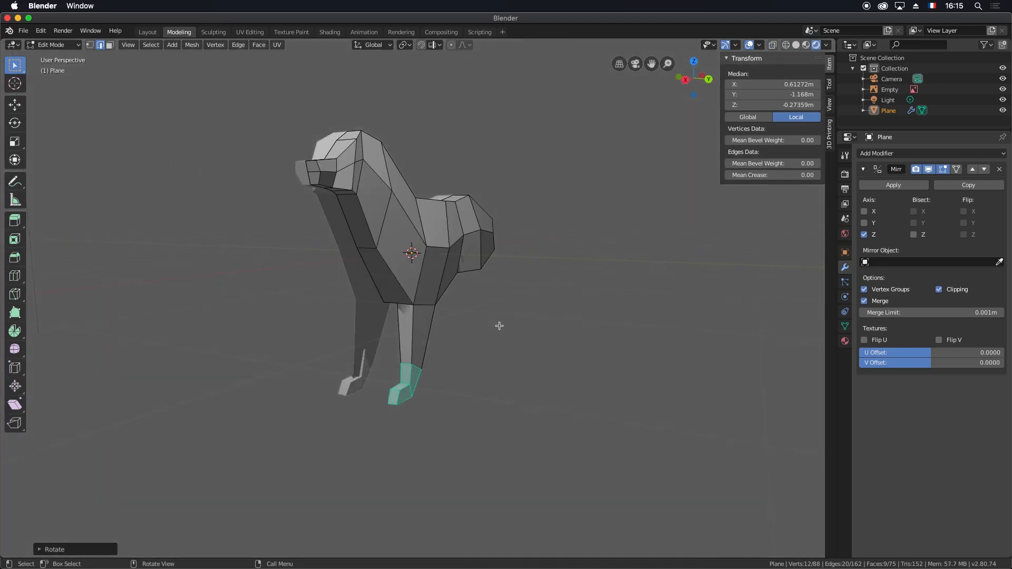
middle_drag(480, 320, 406, 318)
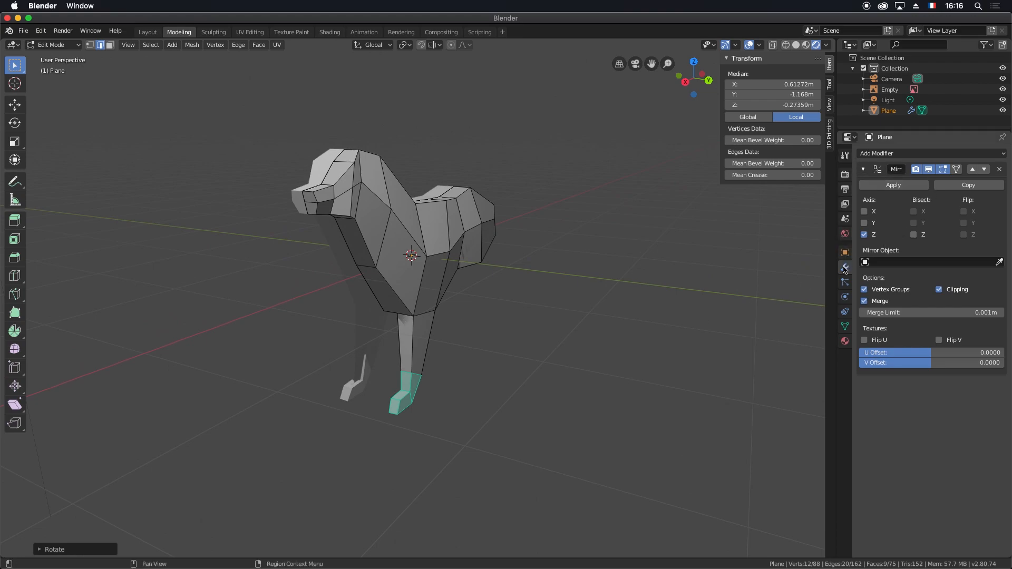
- Review the available render engines in the scene's render settings and keep Eevee selected
click(846, 175)
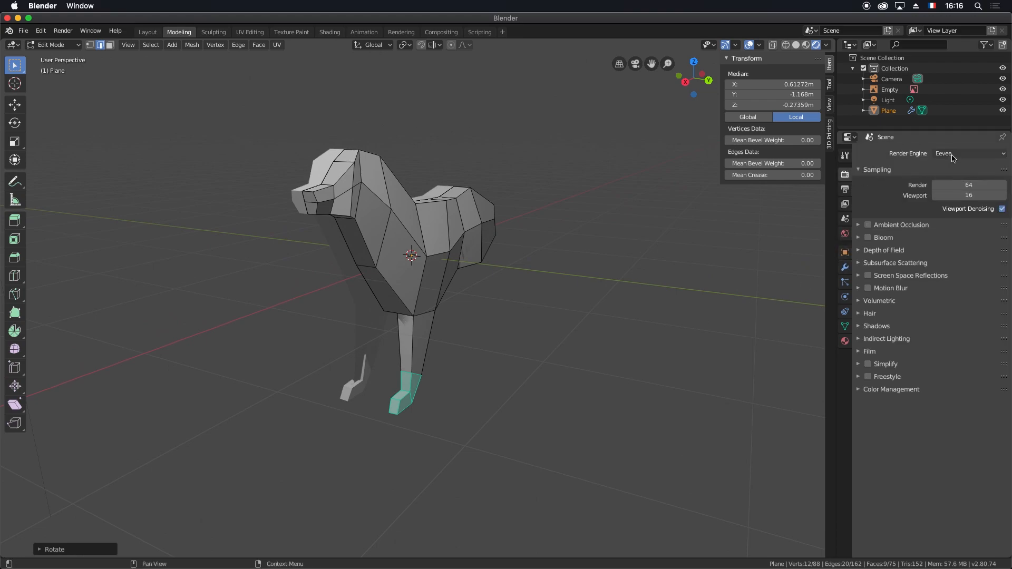
click(953, 155)
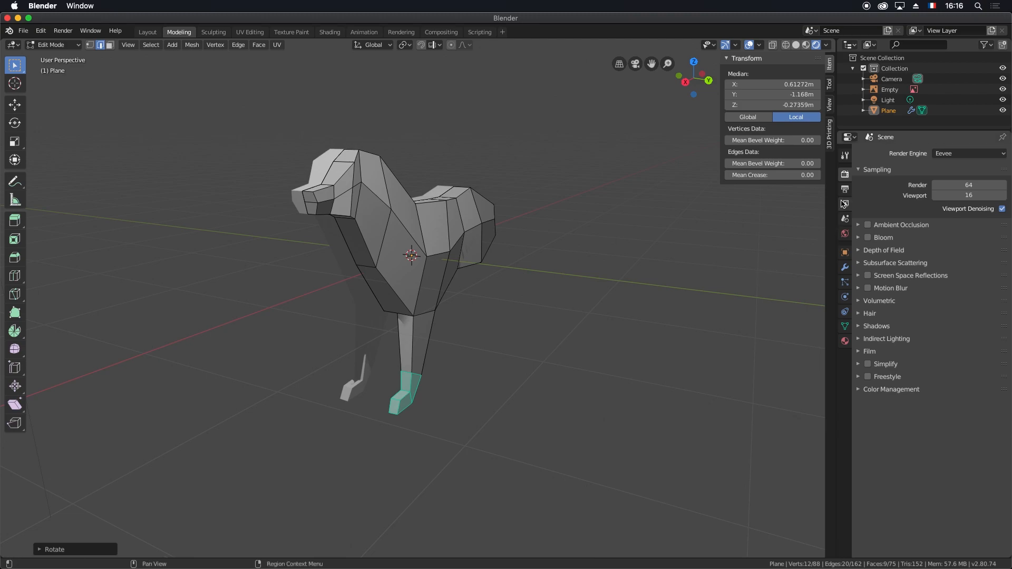
click(958, 152)
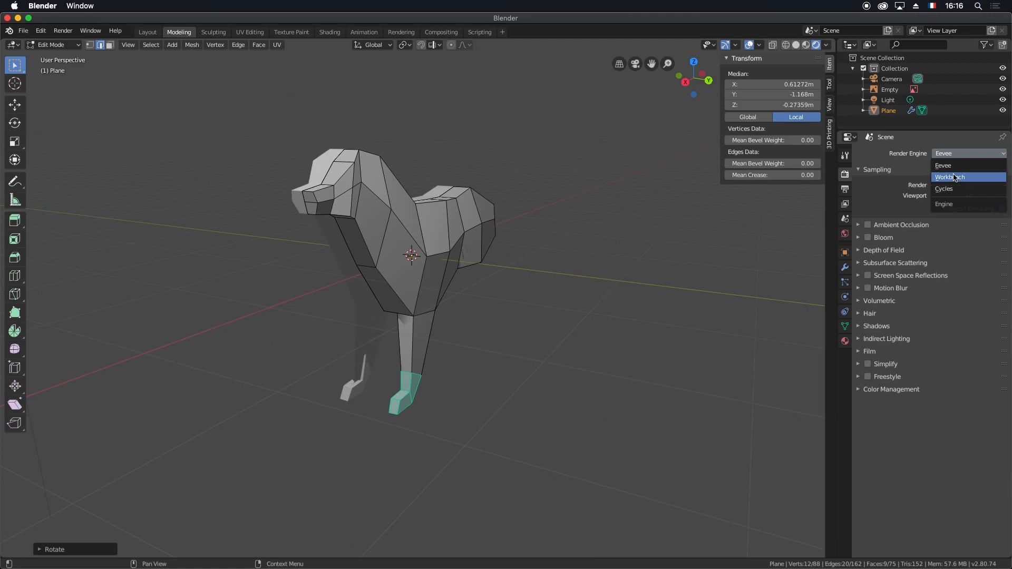
click(957, 167)
click(955, 153)
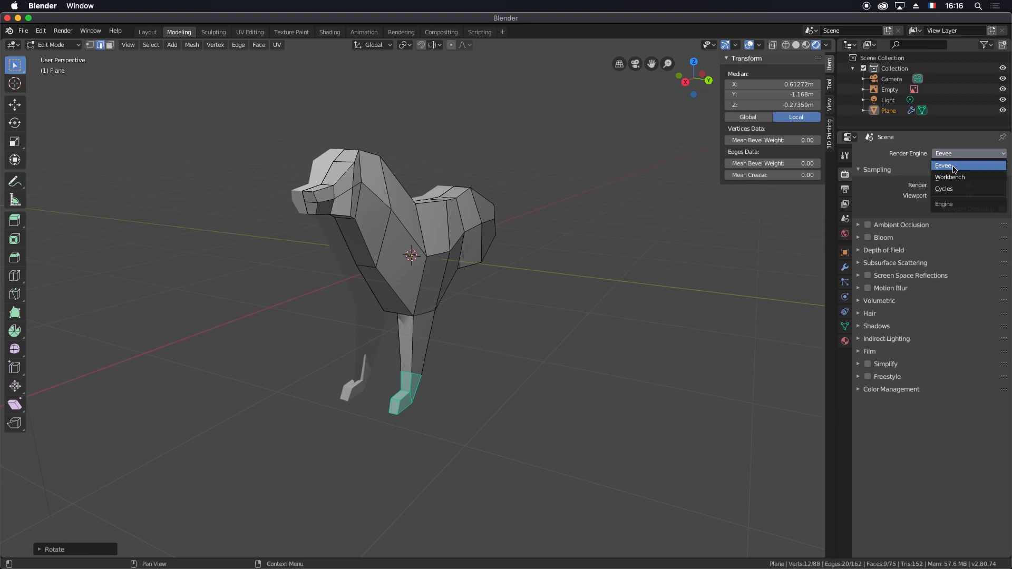
click(956, 168)
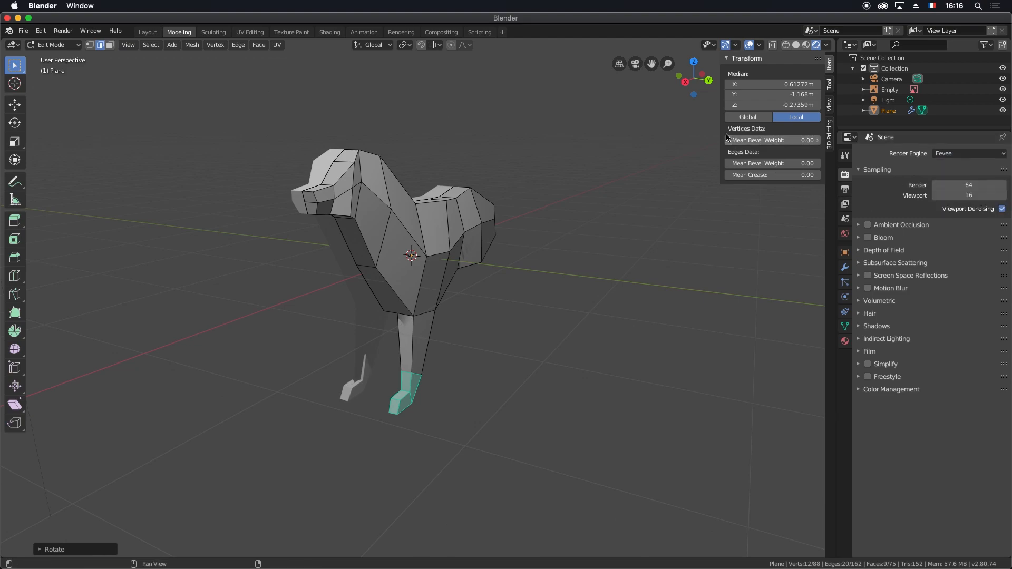
- Preview the wolf in LookDev shading, return to Solid shading with nothing selected, and inspect the body from the front and rear
click(806, 45)
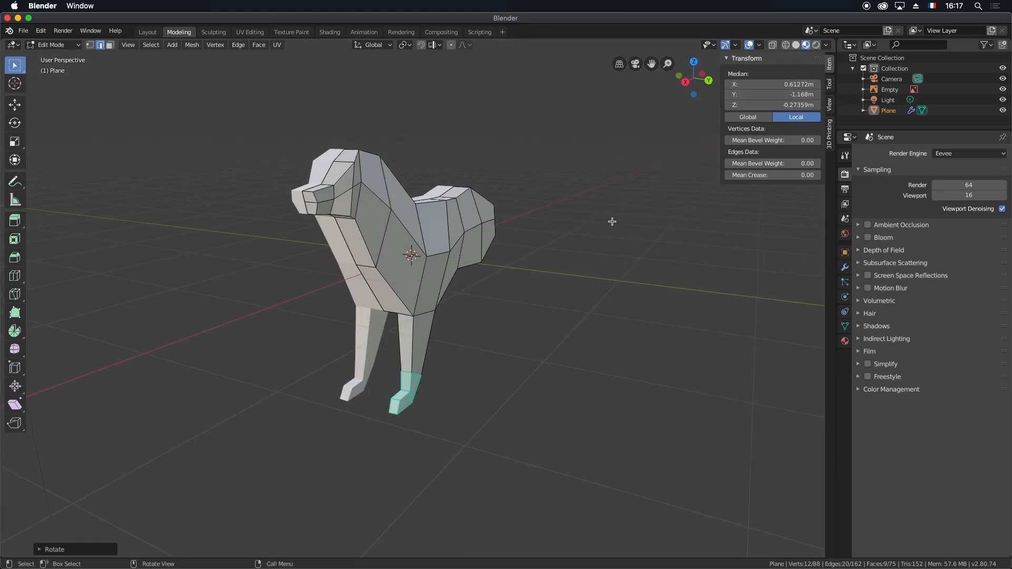
key(z)
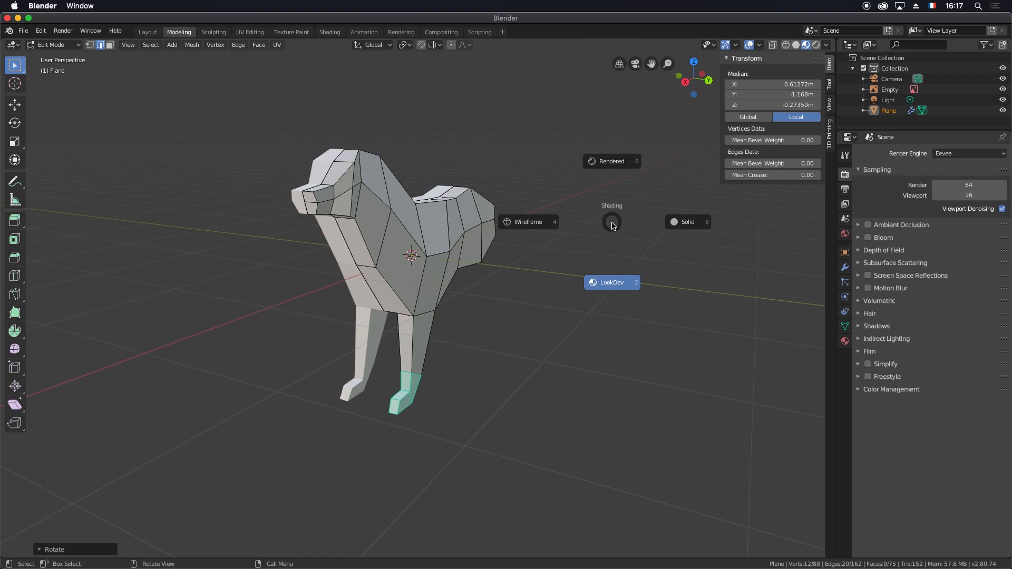
click(685, 223)
key(alt+a)
mouse_move(466, 267)
middle_down()
mouse_move(486, 235)
mouse_move(415, 245)
mouse_move(449, 254)
mouse_move(429, 275)
middle_up()
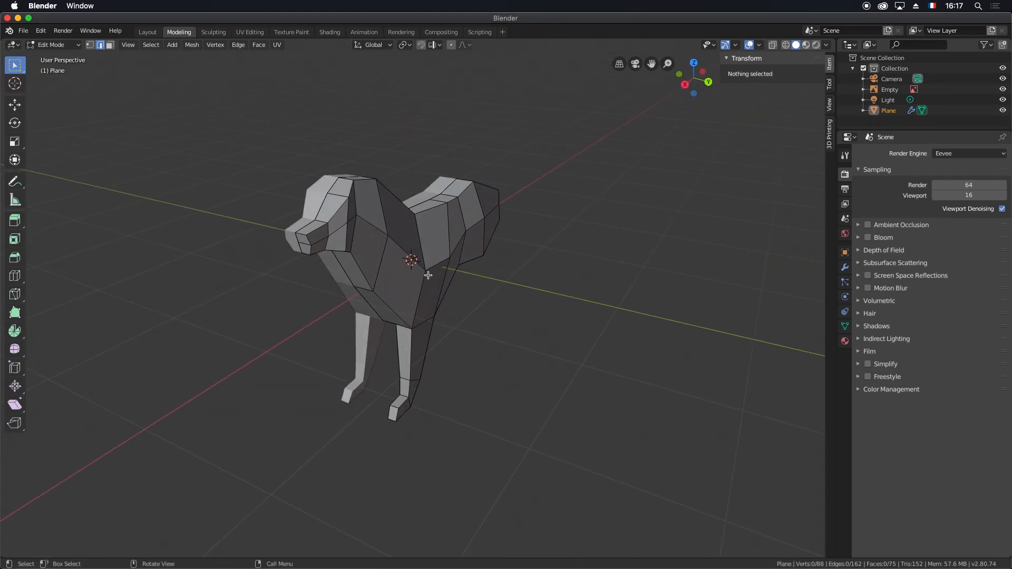
middle_drag(435, 320, 543, 334)
middle_drag(702, 366, 519, 303)
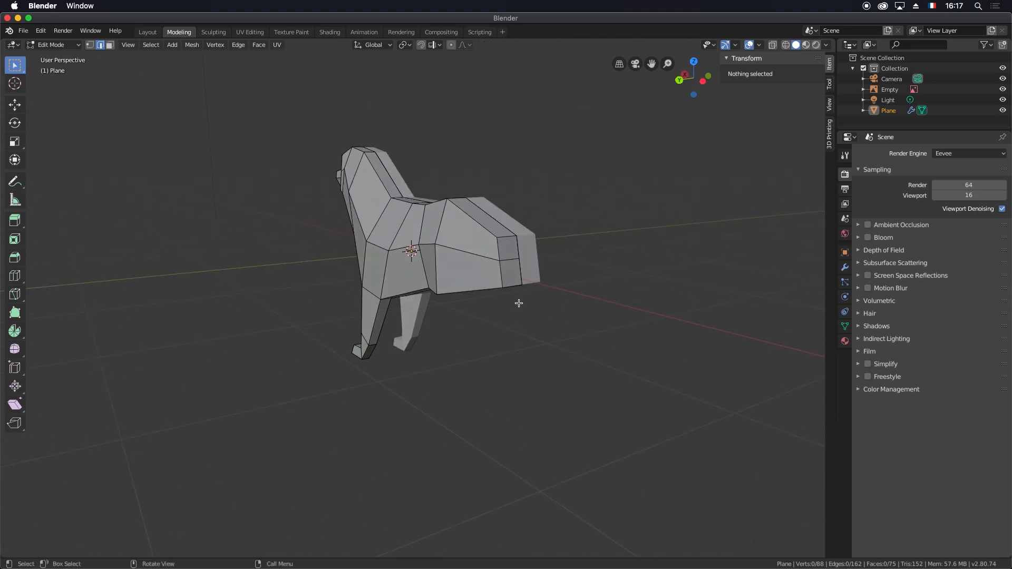
- Move the rump's lower outer vertex about 0.07 m outward along Y
key(1)
click(508, 292)
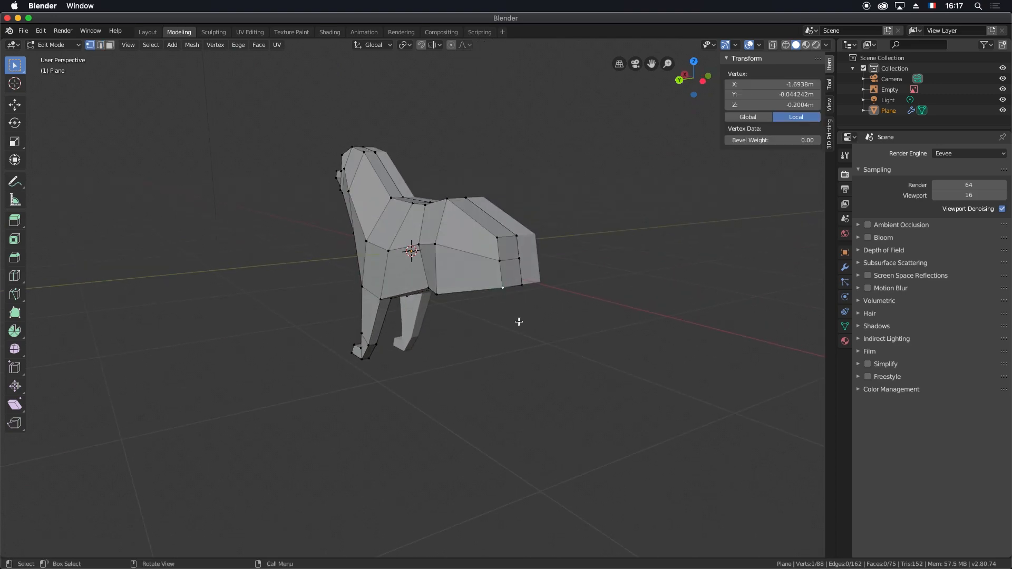
key(g)
key(y)
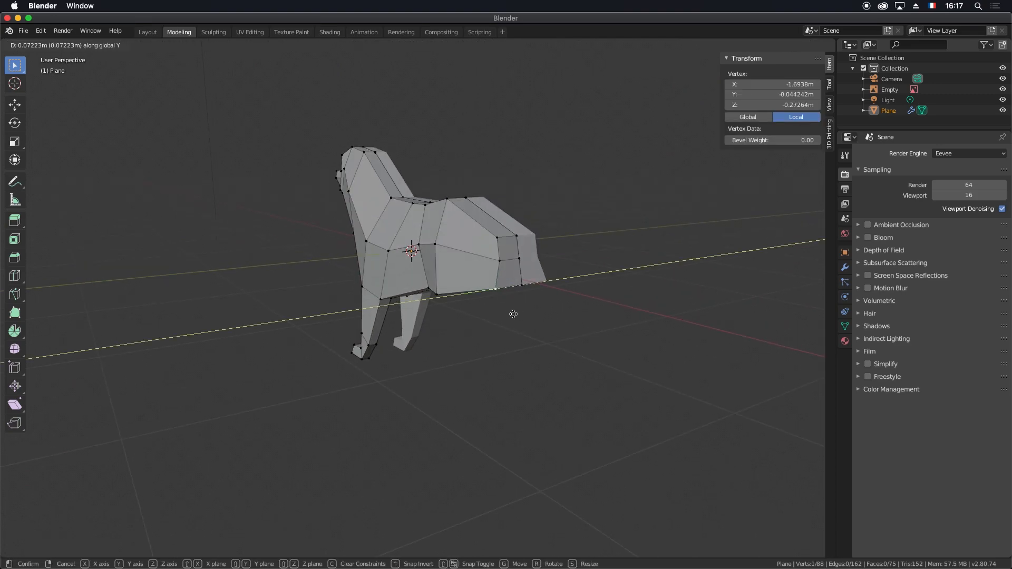
click(515, 314)
- Move the outer vertex at the rump's mid-height about 0.1 m outward along Y
click(500, 261)
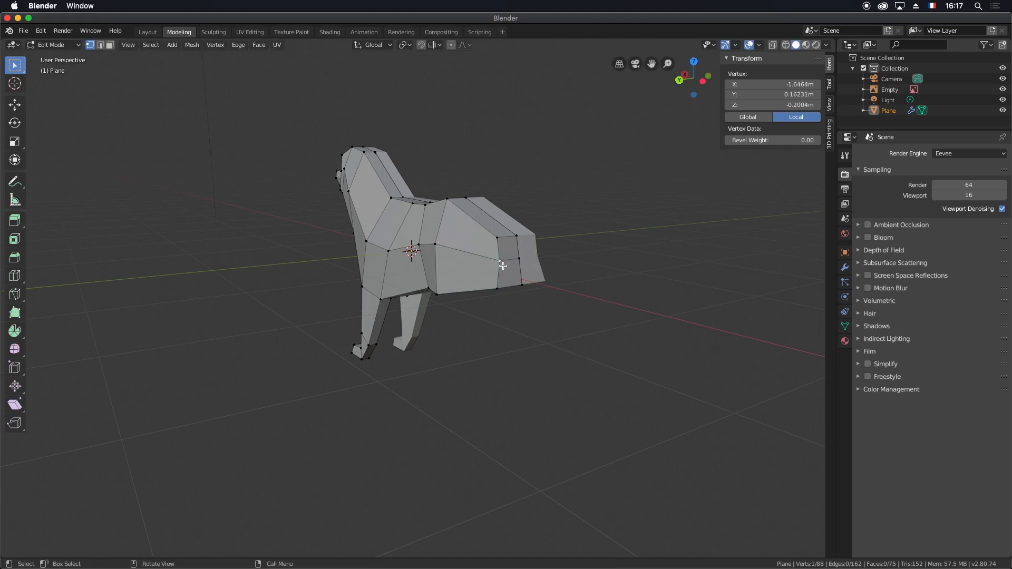
key(g)
key(y)
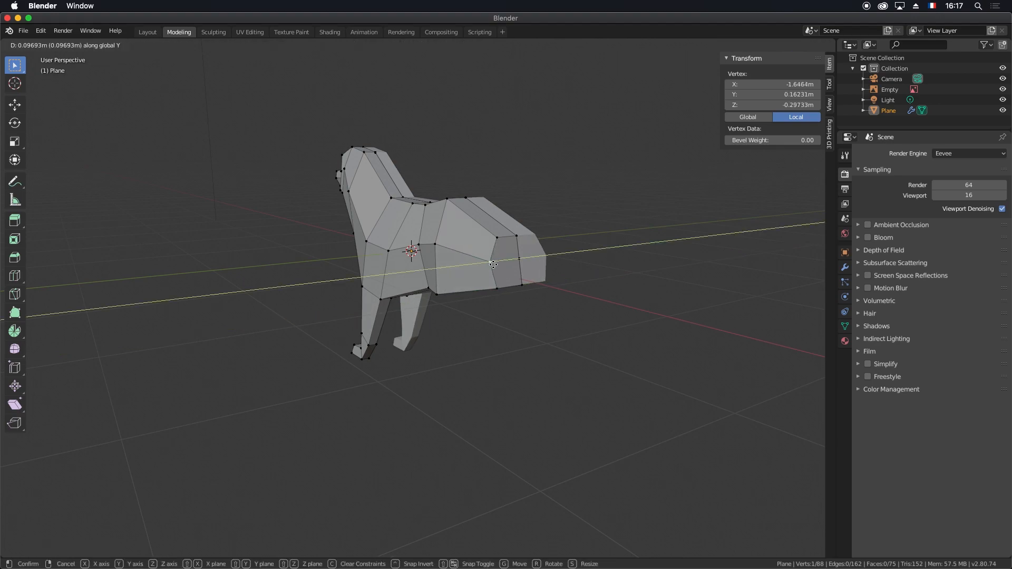
click(494, 265)
- Knife-cut the underside face of the hindquarters lengthwise, parallel to the body's centre line, to separate a base for the hind leg
middle_drag(495, 297, 558, 210)
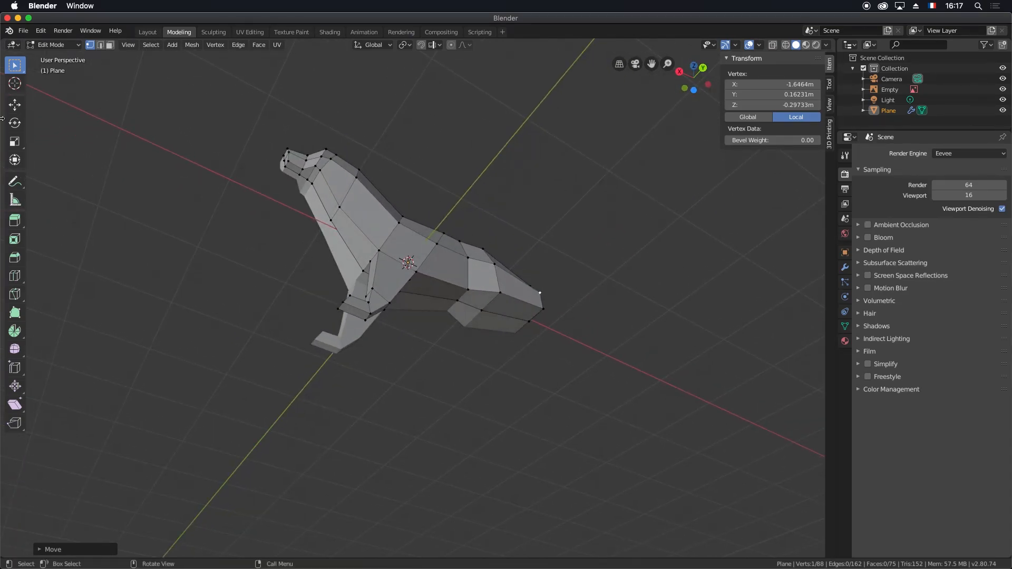
middle_drag(498, 357, 523, 331)
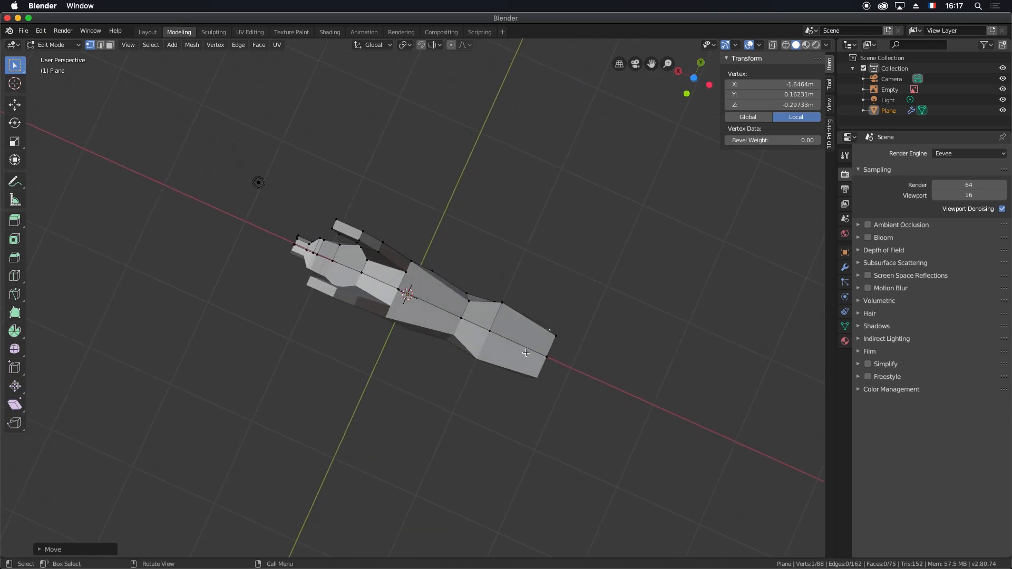
key(k)
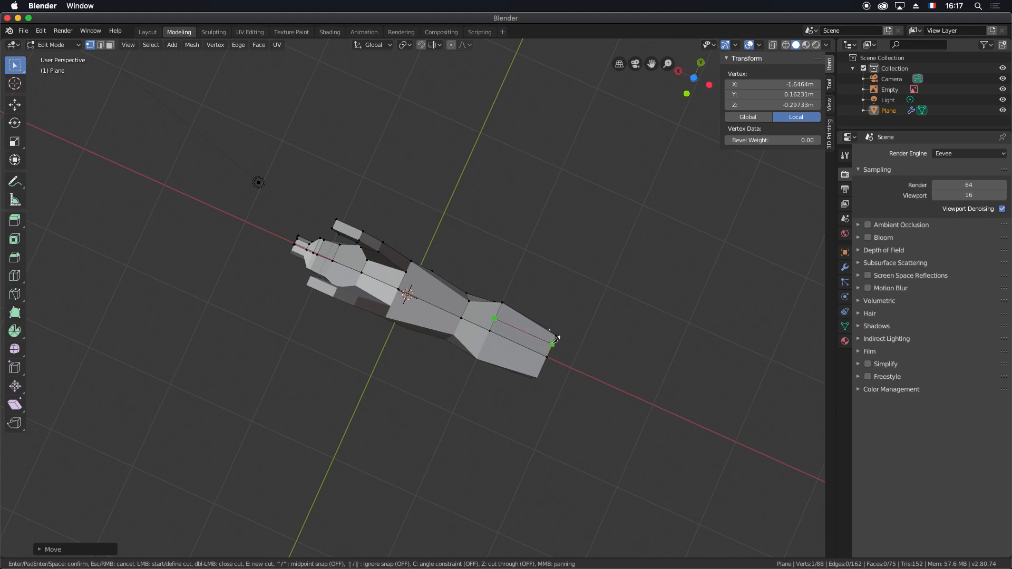
key(Return)
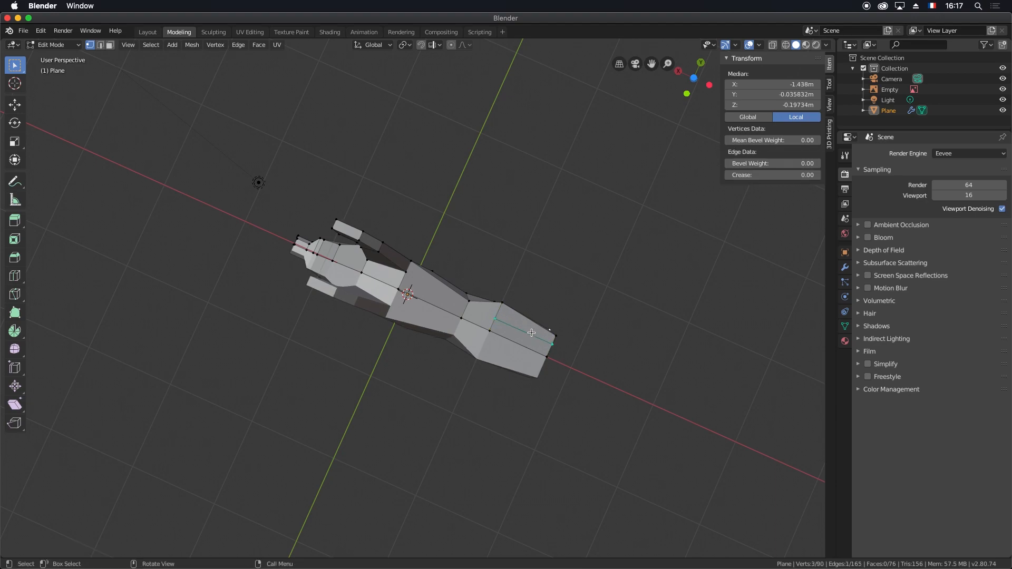
- Extrude the outer underside face about 0.42 m down in the back orthographic view and shrink its end to form the tapered hind thigh
key(3)
click(525, 328)
middle_drag(537, 314, 476, 312)
key(ctrl+KP_1)
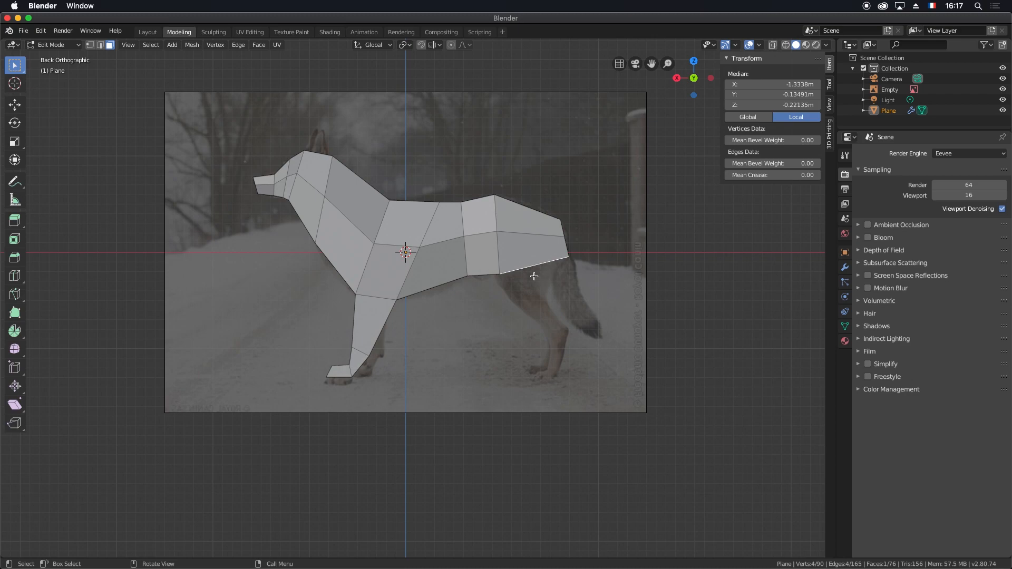
key(e)
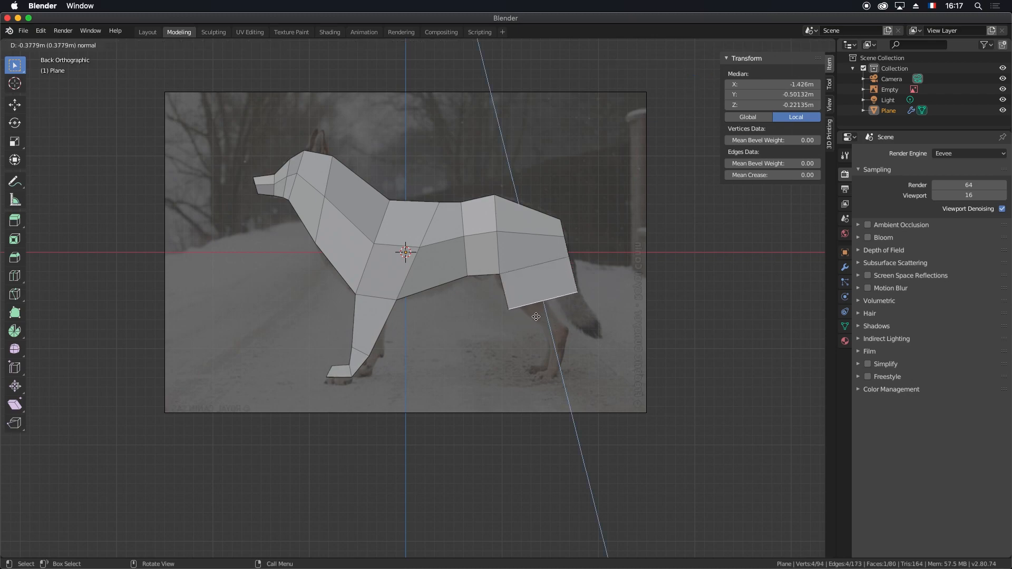
click(538, 319)
key(s)
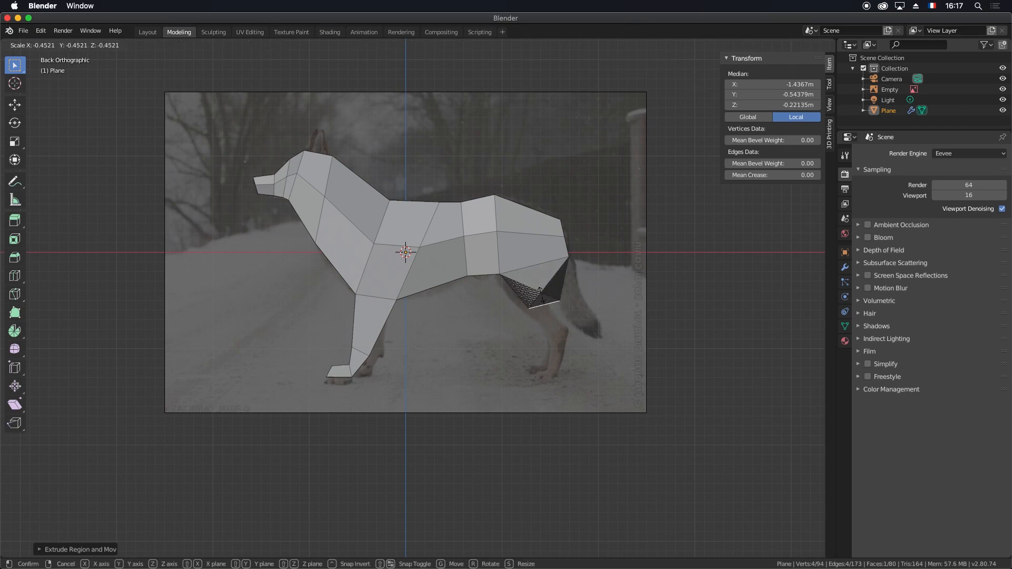
click(545, 311)
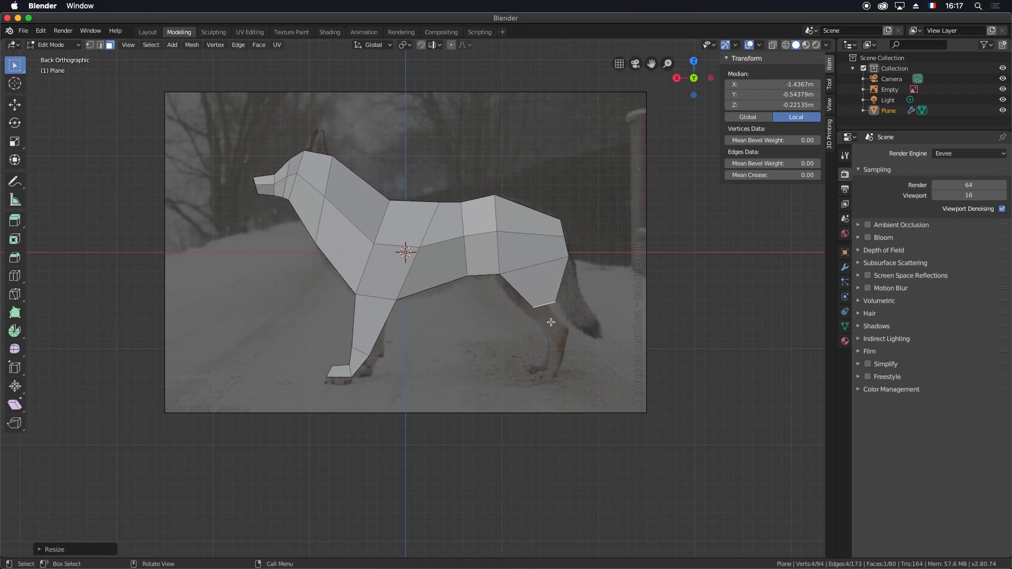
- Move the thigh's end face about 0.07 m forward and 0.07 m down, and rotate it about -20° to match the photo
key(g)
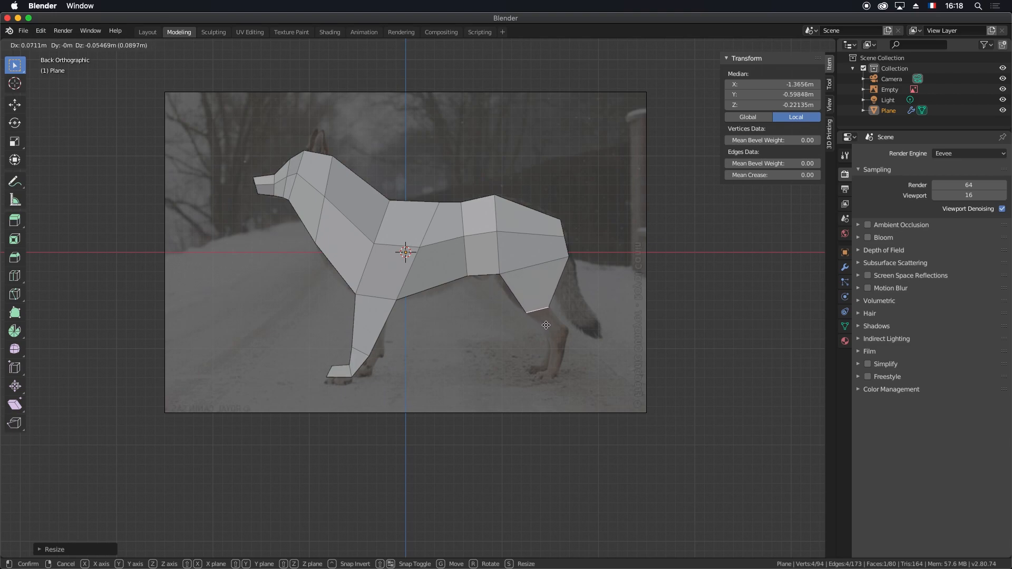
click(546, 327)
key(r)
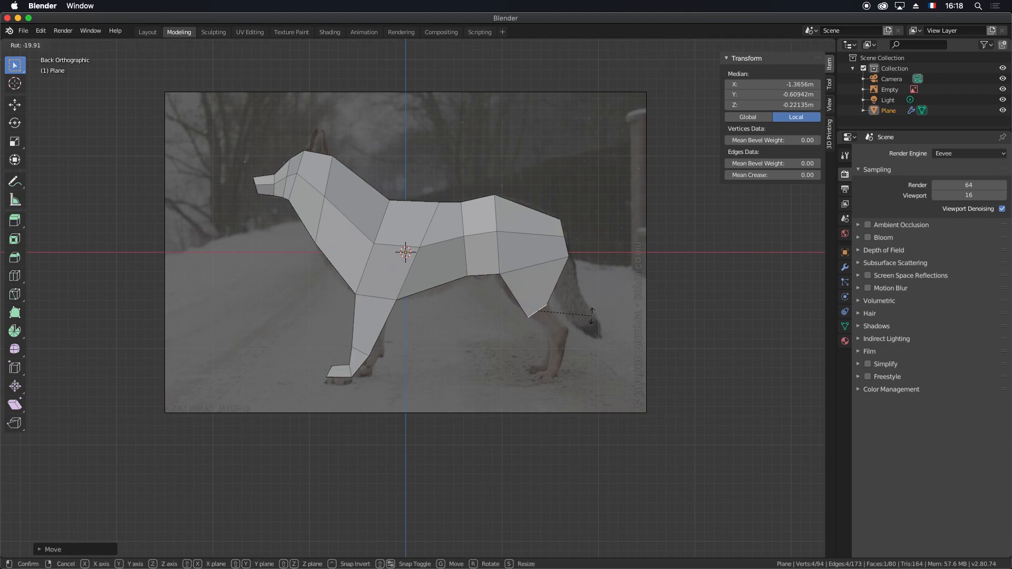
click(591, 315)
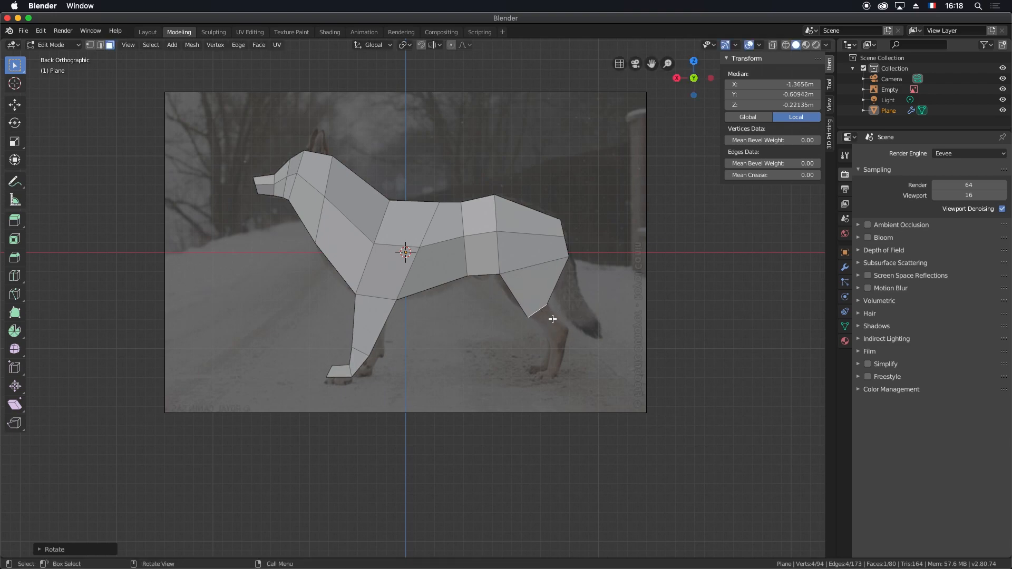
- Extrude the thigh's end face about 0.34 m toward the hock and scale it to about 0.64
key(e)
click(581, 344)
key(s)
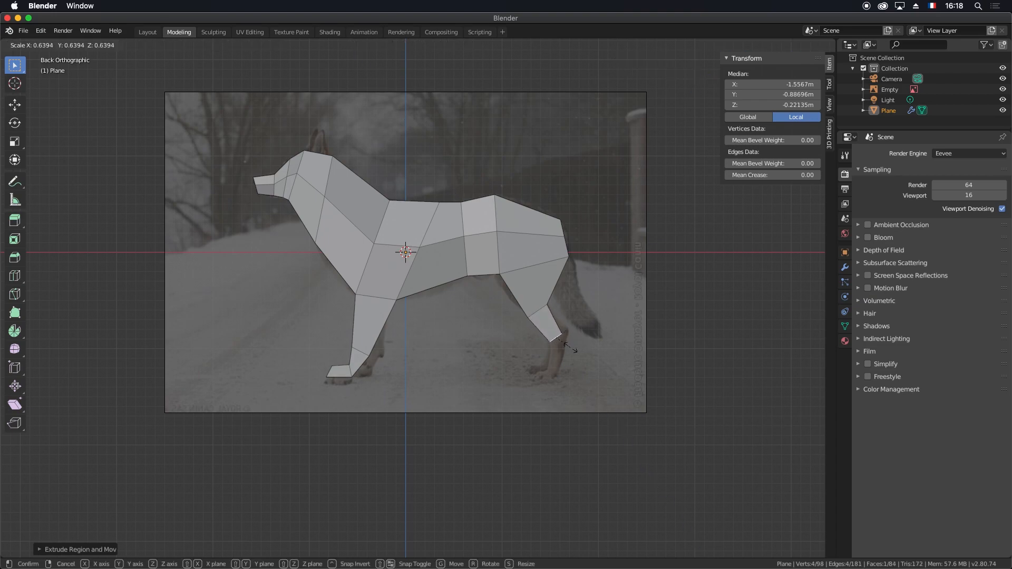
click(573, 346)
- Move the hock's end face about 0.07 m up and rotate it to follow the leg's bend in the photo
key(g)
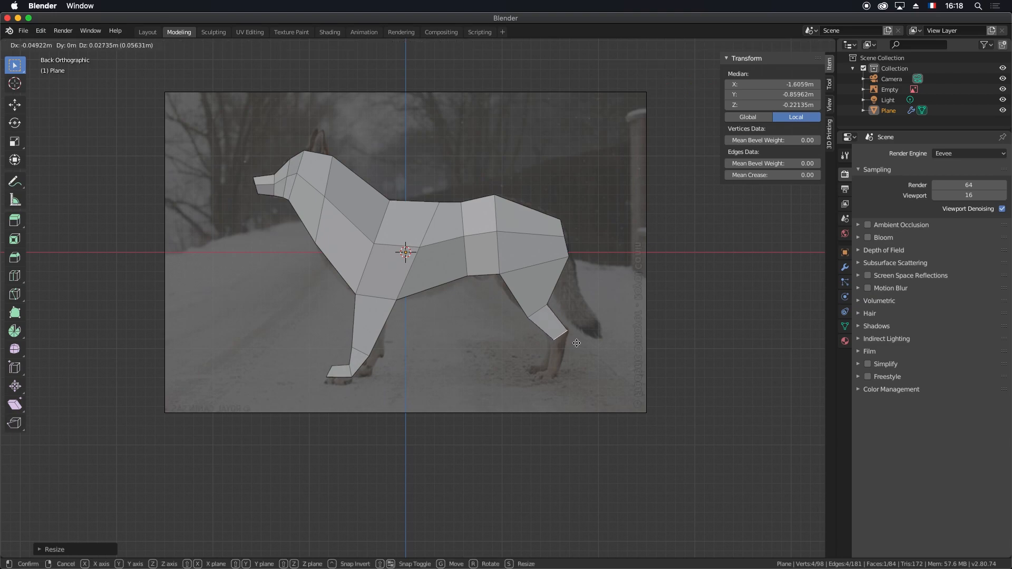
click(572, 339)
key(r)
click(595, 350)
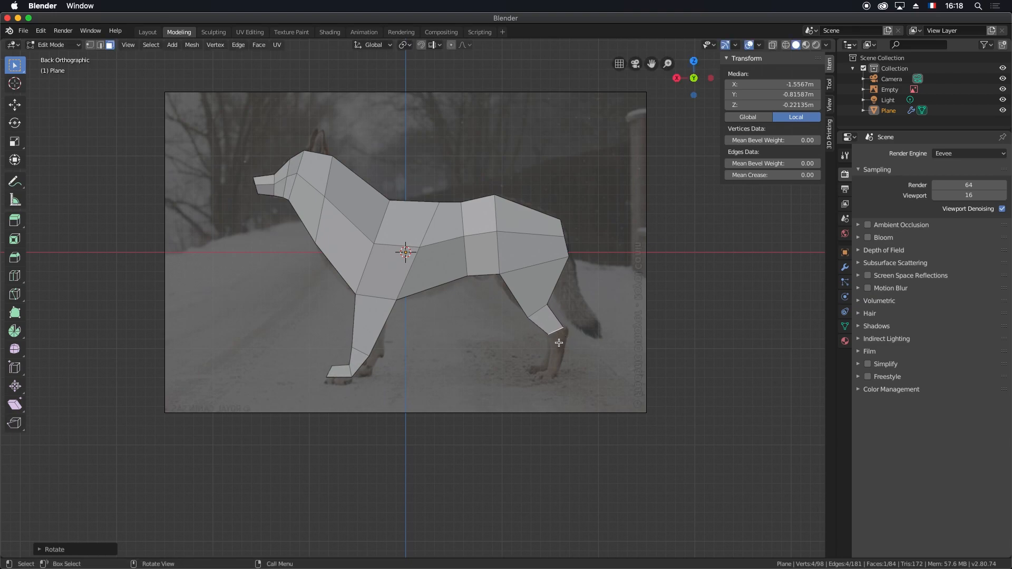
- Extrude the hock's end face about 0.45 m down in the back orthographic view to form the lower hind leg
middle_drag(588, 336, 640, 350)
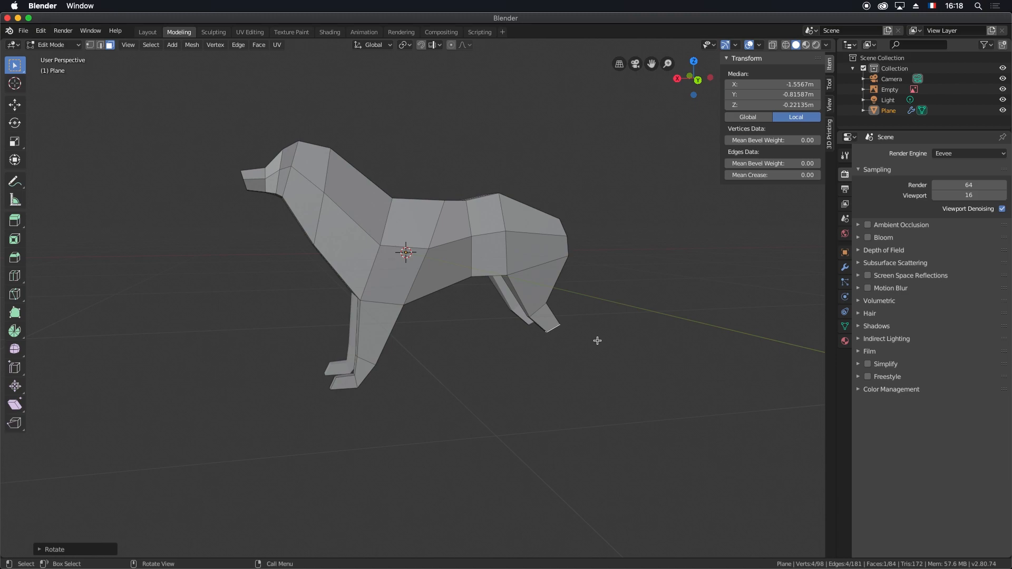
key(KP_1)
key(ctrl+KP_1)
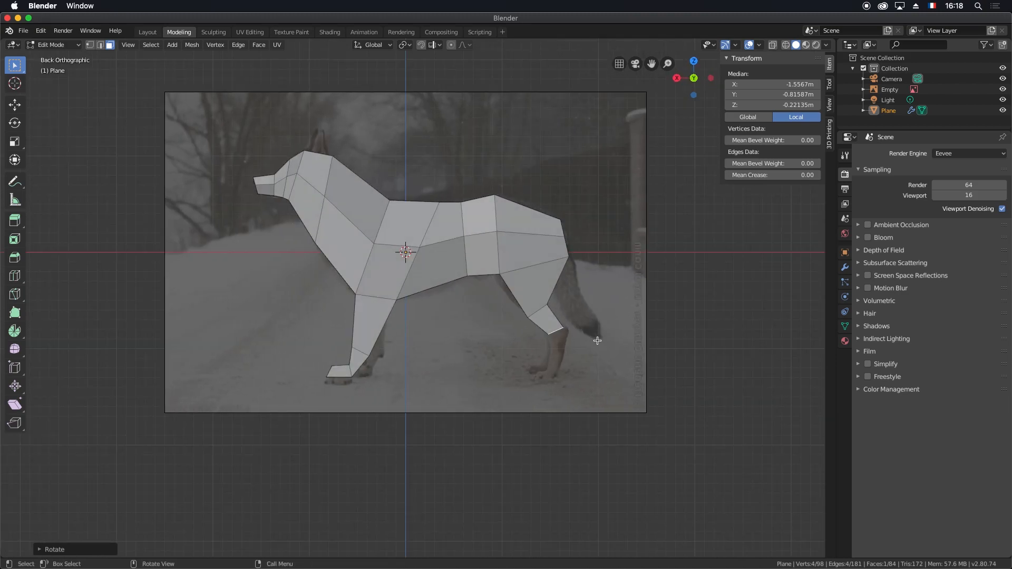
key(e)
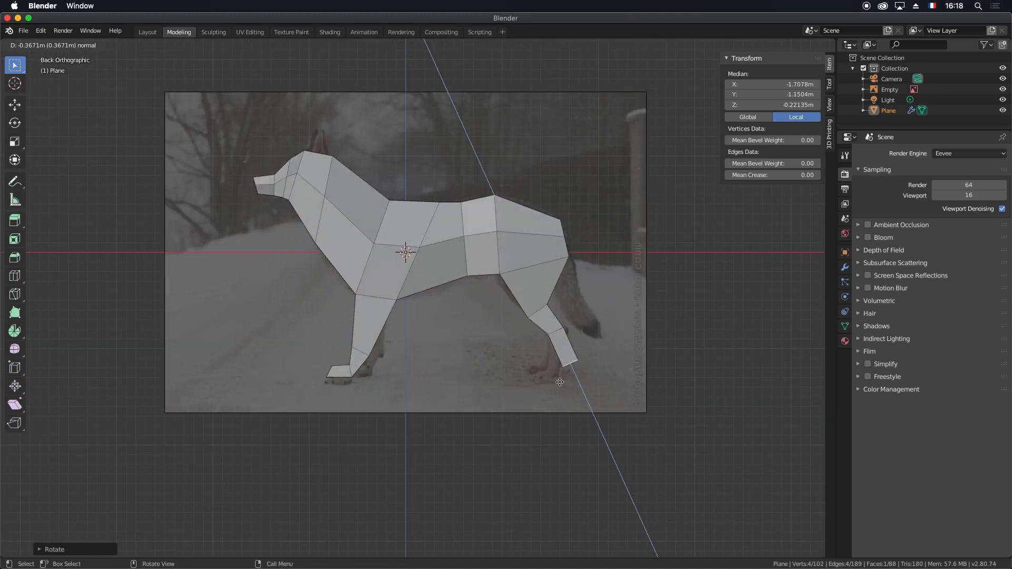
click(566, 388)
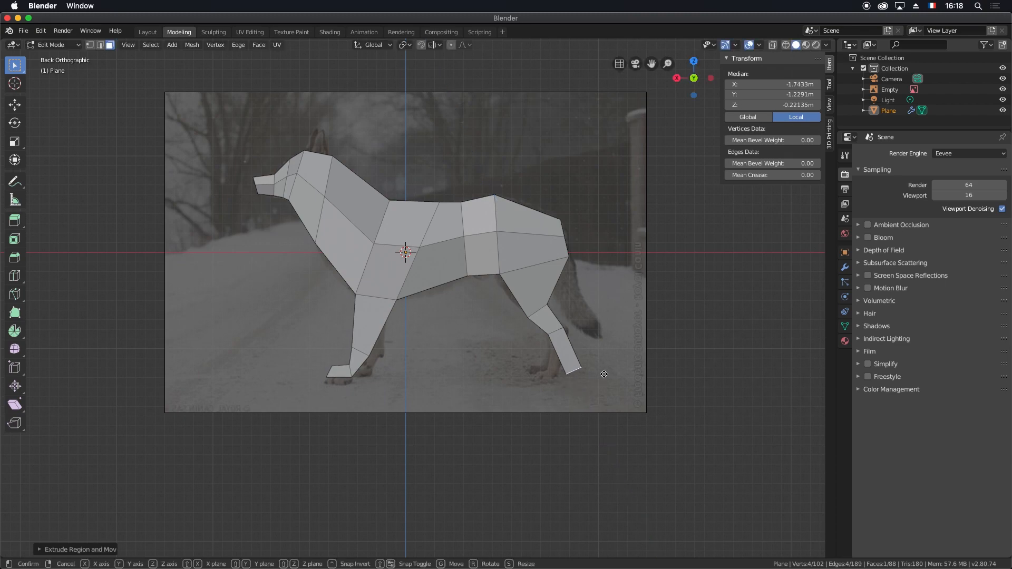
- Move the lower hind leg's end face about 0.21 m forward and rotate it about 72° so it faces the toes
key(g)
click(585, 374)
key(r)
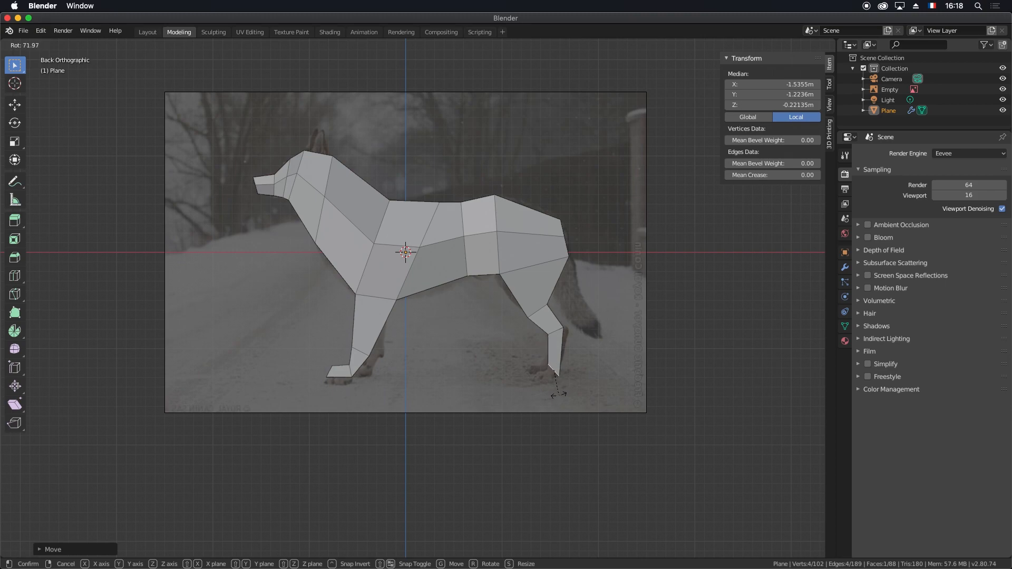
click(558, 394)
- Extrude the hind paw about 0.2 m from the ankle, and move and rotate its end face to shape the toes along the ground
key(e)
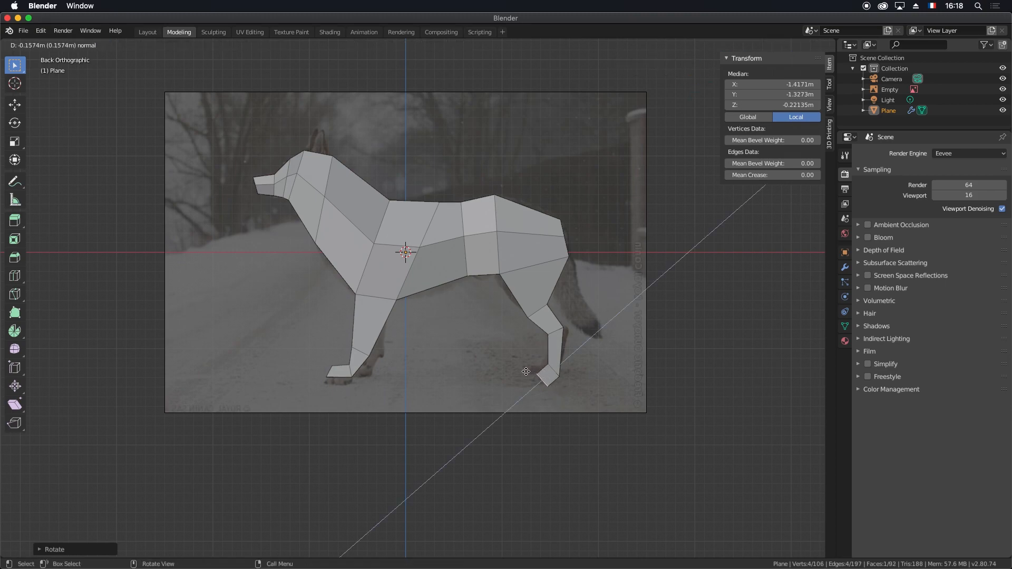
click(523, 374)
key(g)
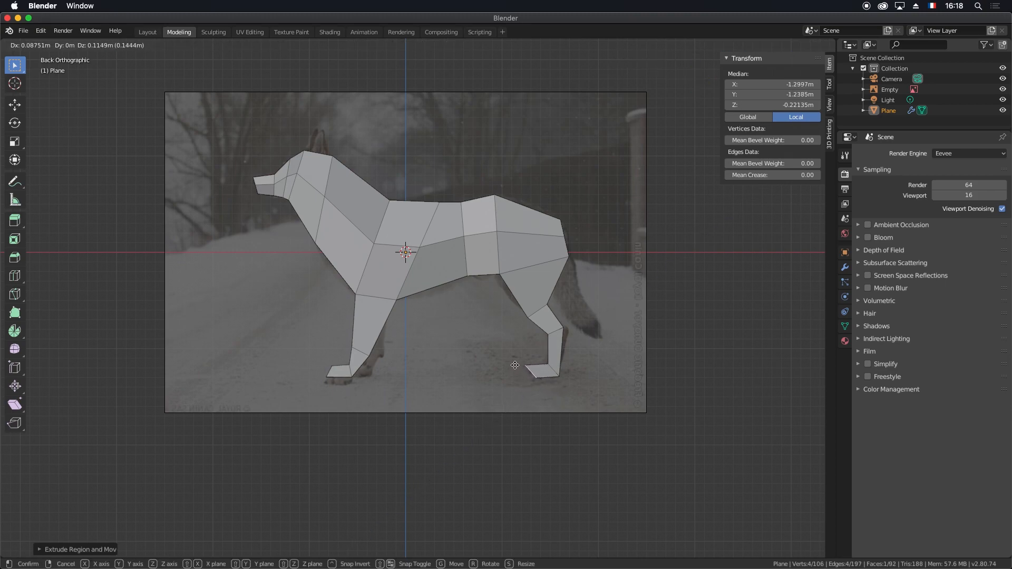
click(513, 365)
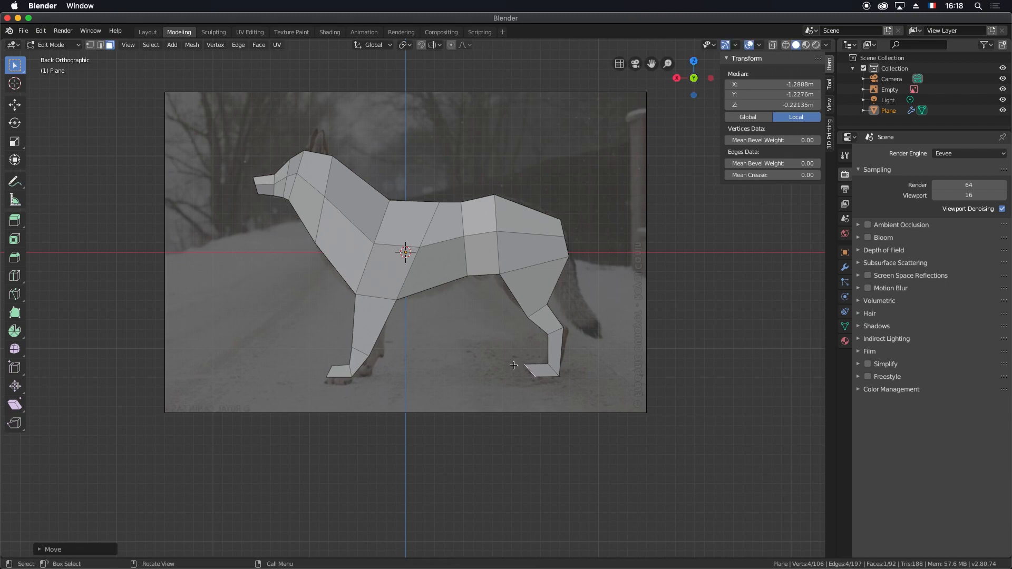
key(r)
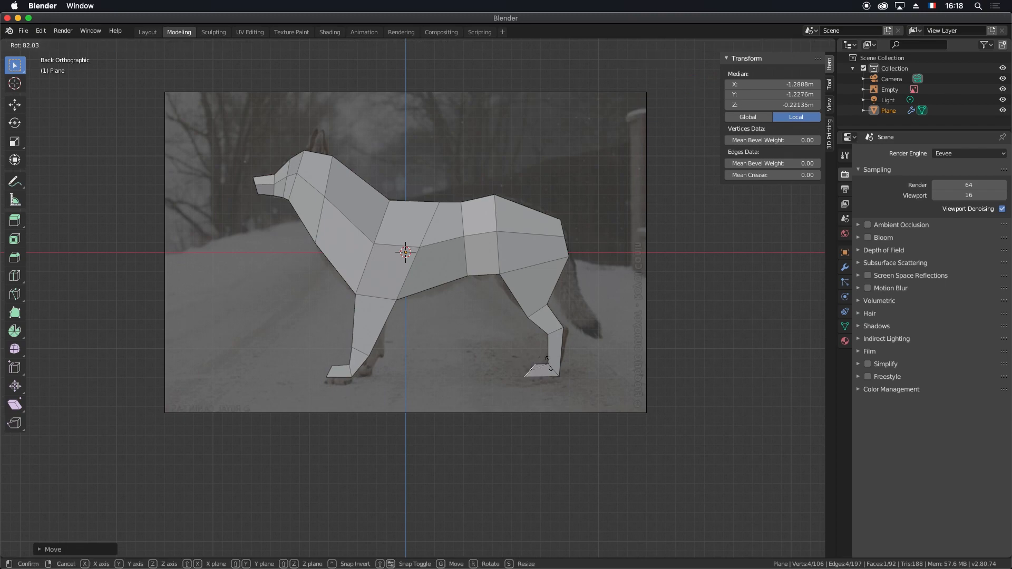
click(526, 359)
- Move the inner top edge of the hind thigh about 0.06 m along Y toward the body's centre
middle_drag(486, 354, 394, 345)
key(a)
key(2)
click(385, 338)
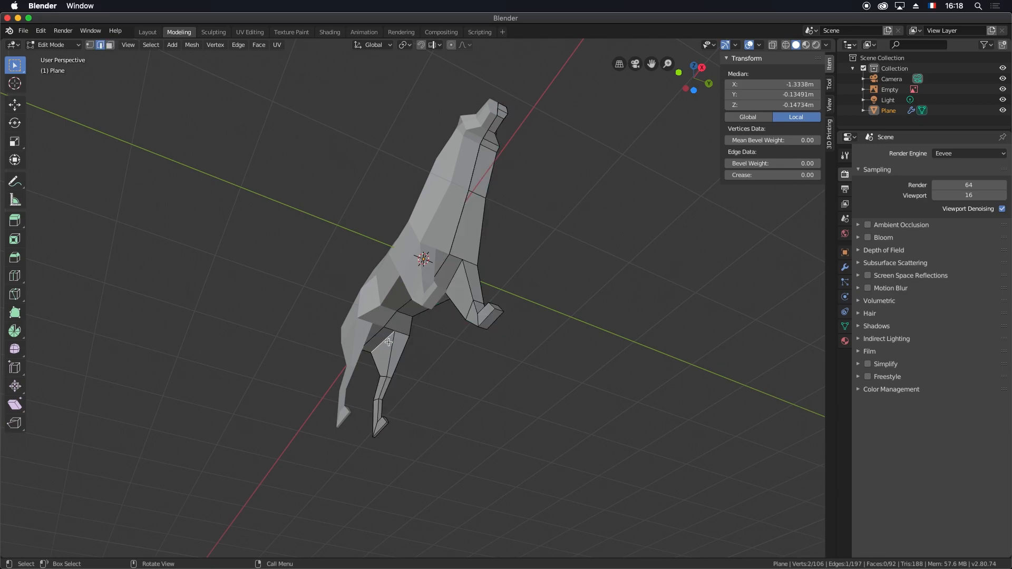
key(g)
key(z)
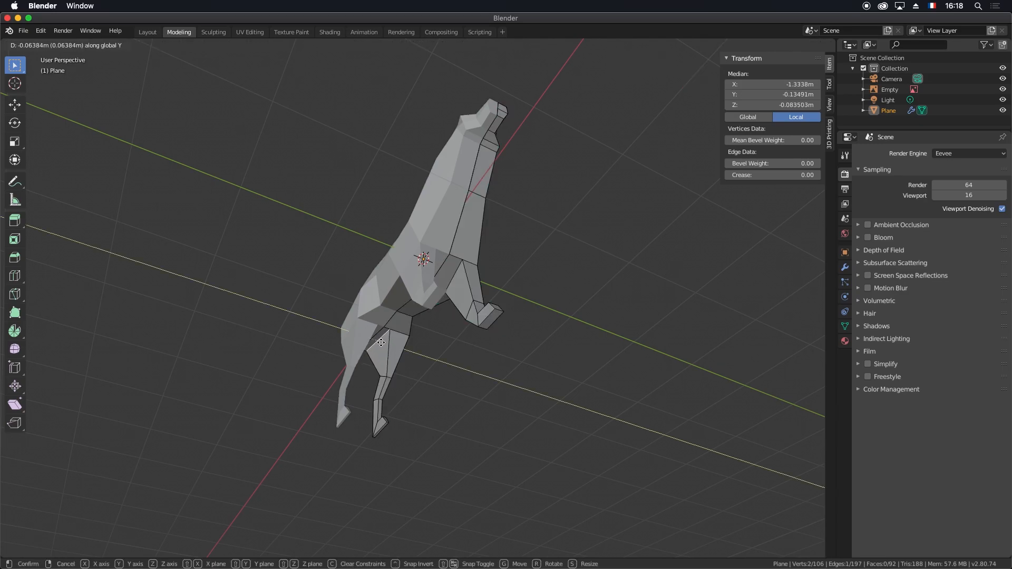
click(383, 365)
- Shift the inner edge at the lower end of the hind thigh slightly sideways to adjust the knee's thickness
click(383, 377)
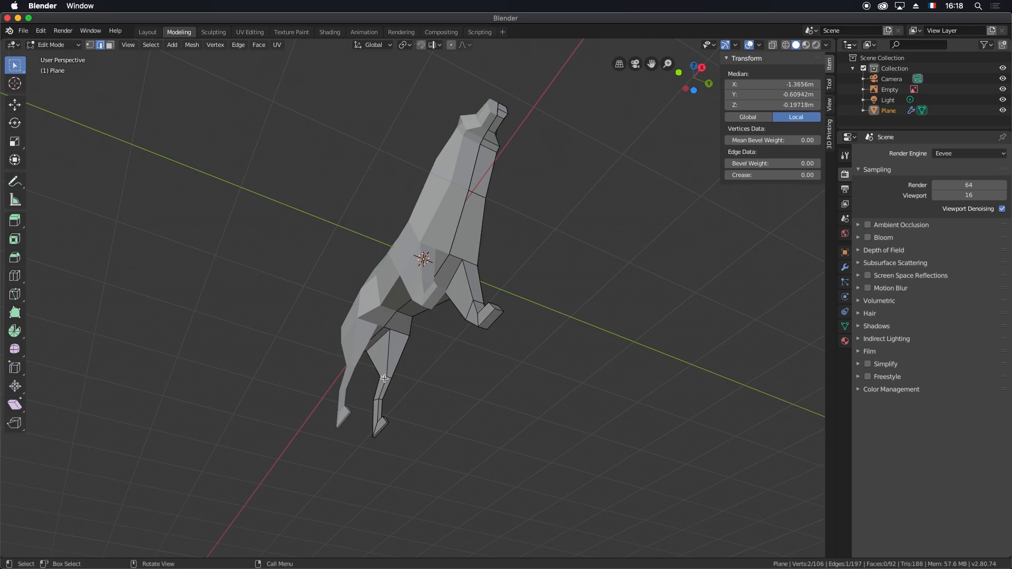
key(g)
key(z)
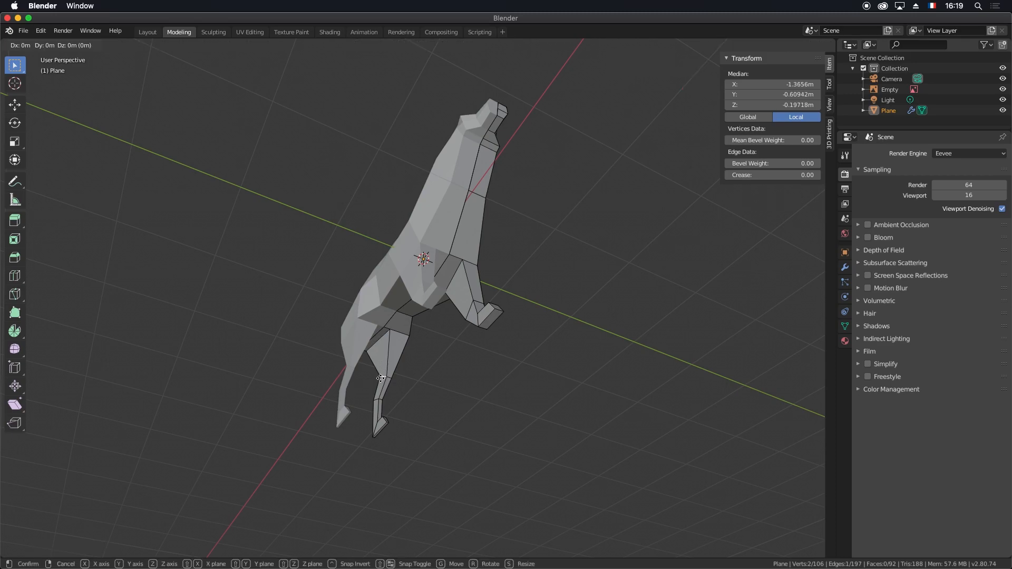
click(378, 378)
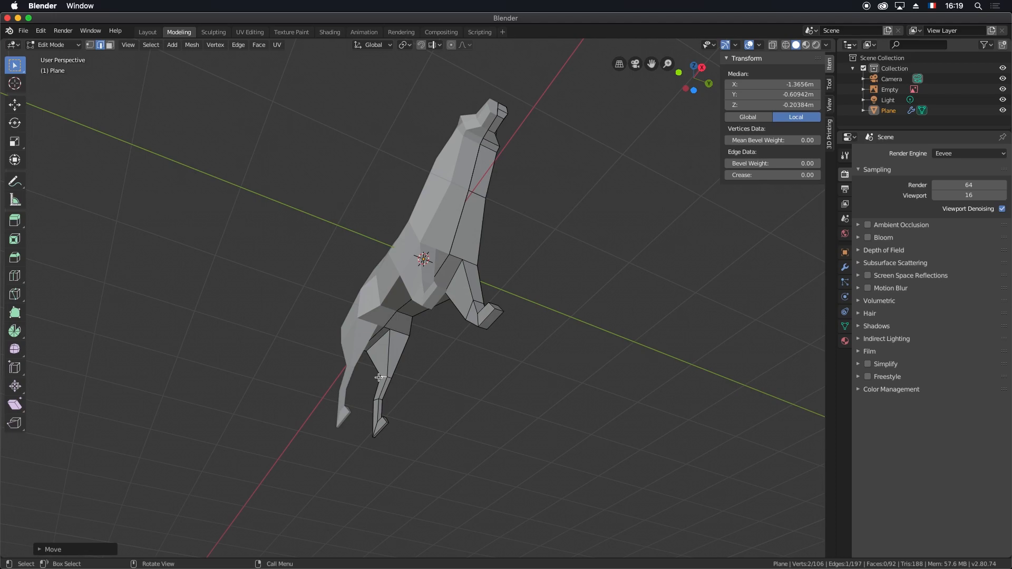
key(g)
key(z)
click(379, 377)
- Move the outer top edge of the hind thigh about 0.05 m outward along Y
middle_drag(378, 378, 520, 328)
click(517, 265)
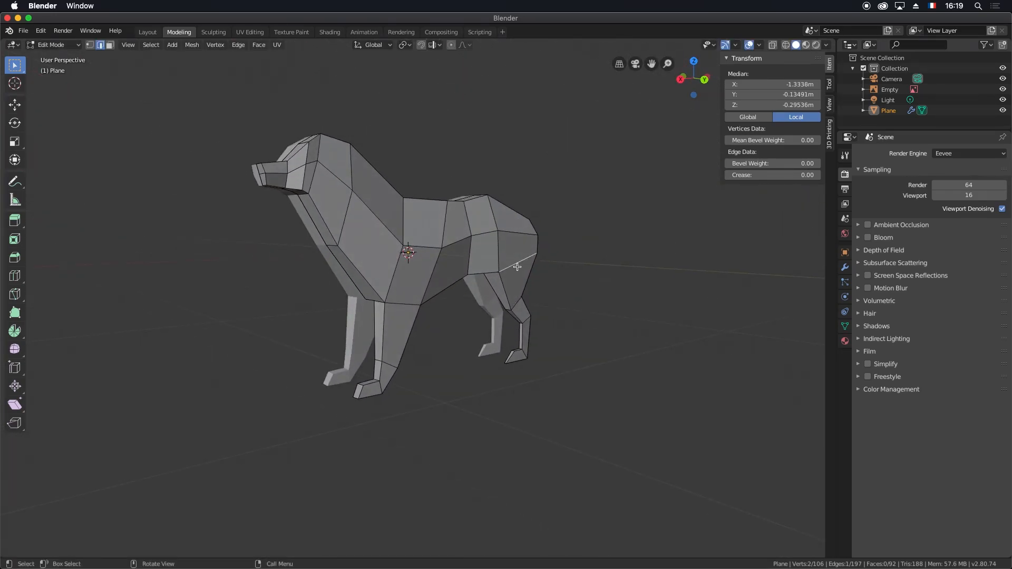
key(g)
key(y)
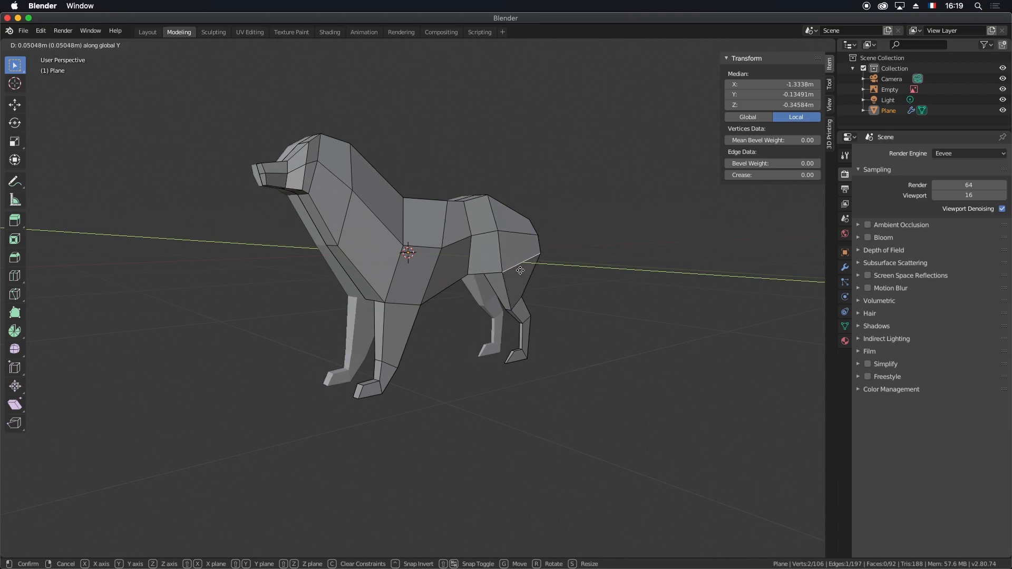
click(523, 303)
- Move the outer edges at the hind knee and hock outward along Y, shifting the hock edge about 0.035 m
click(518, 303)
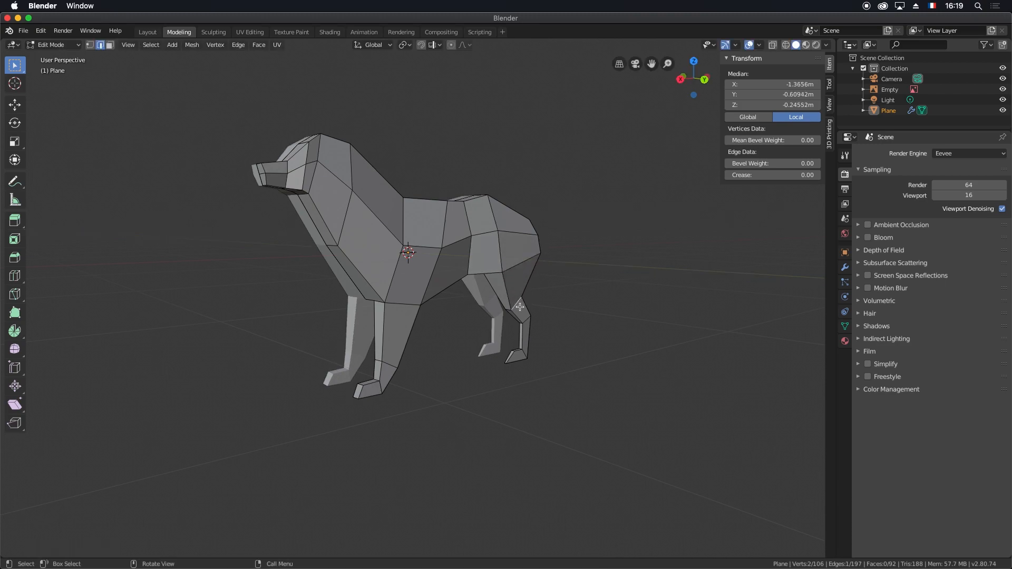
key(g)
key(y)
click(524, 306)
click(529, 320)
key(g)
key(y)
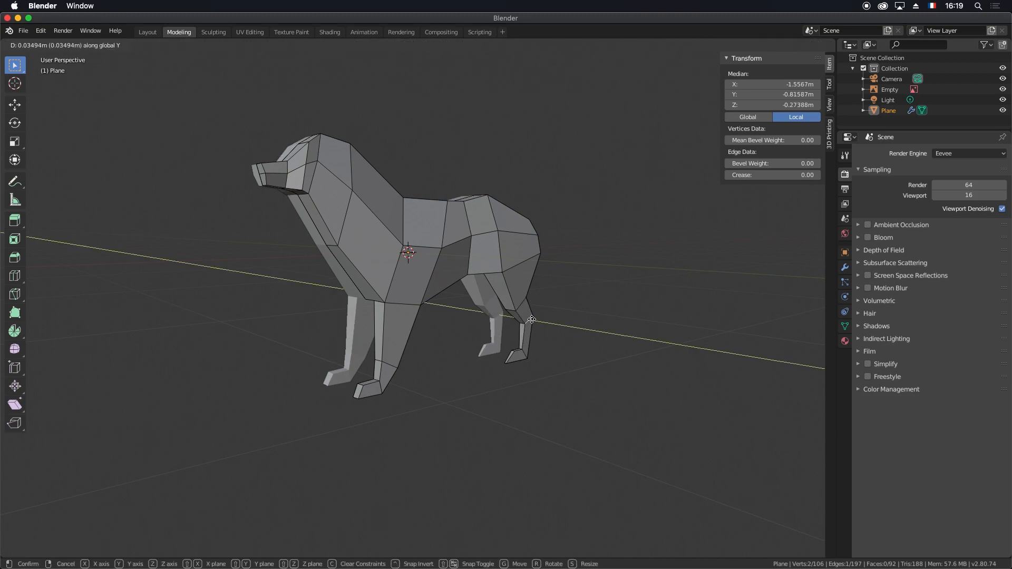
click(534, 319)
- Move the outer heel and toe edges of the hind paw each about 0.07 m outward along Y
click(529, 360)
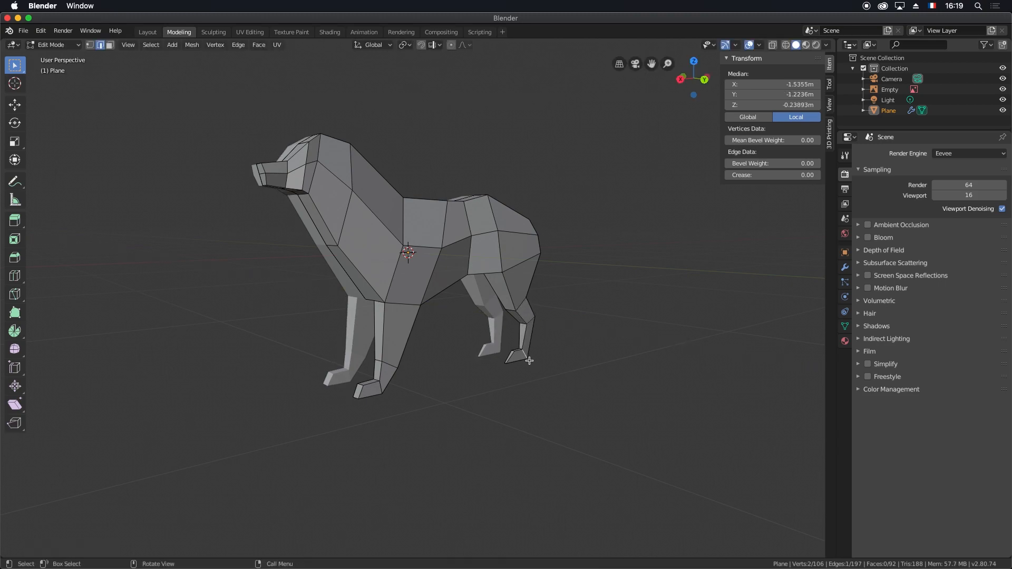
key(g)
key(y)
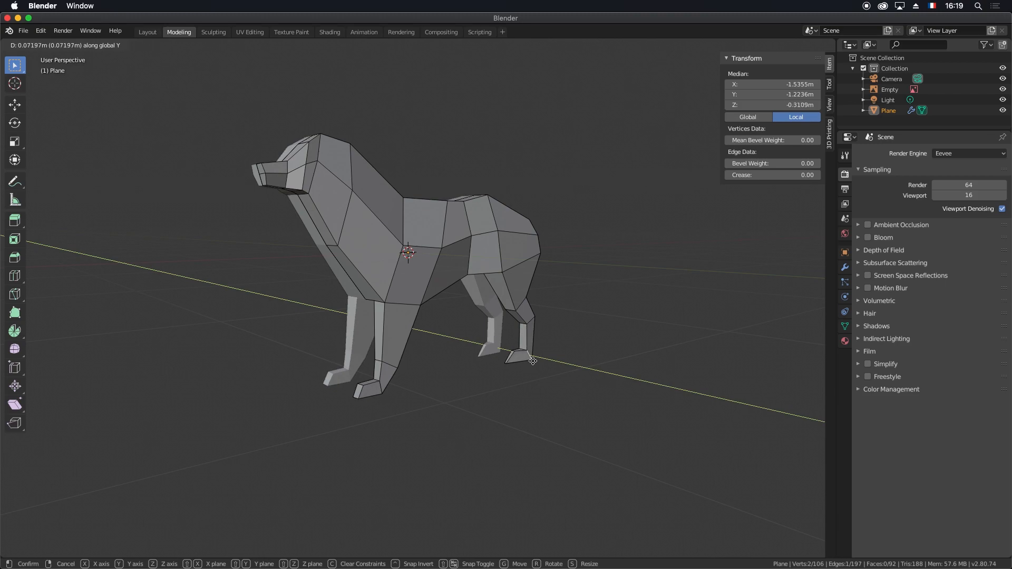
click(529, 361)
click(513, 357)
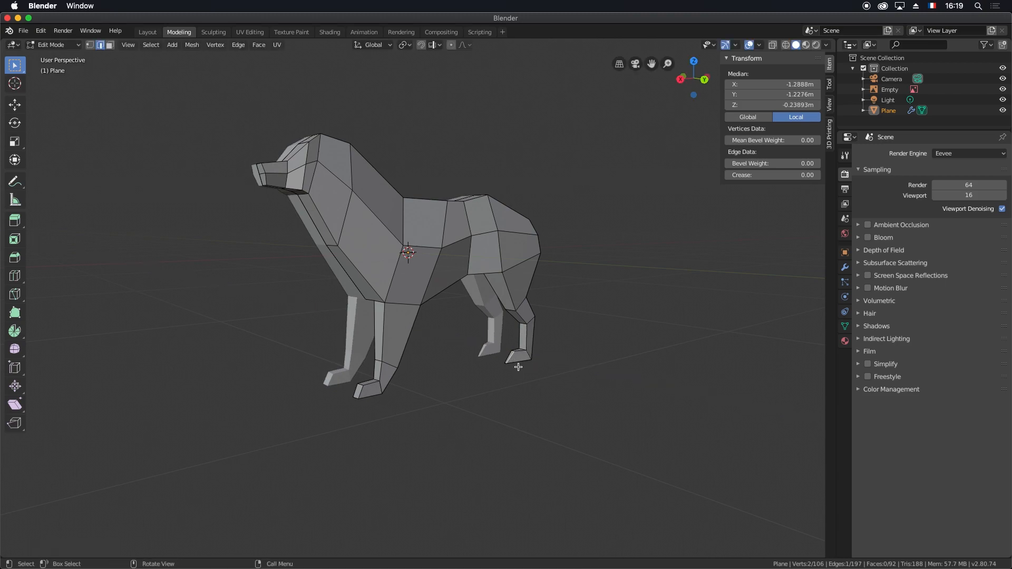
key(g)
key(y)
click(523, 365)
- In wireframe shading, select the lower hind leg from the knee to the paw and move it about 0.14 m outward along Y
middle_drag(560, 335, 585, 341)
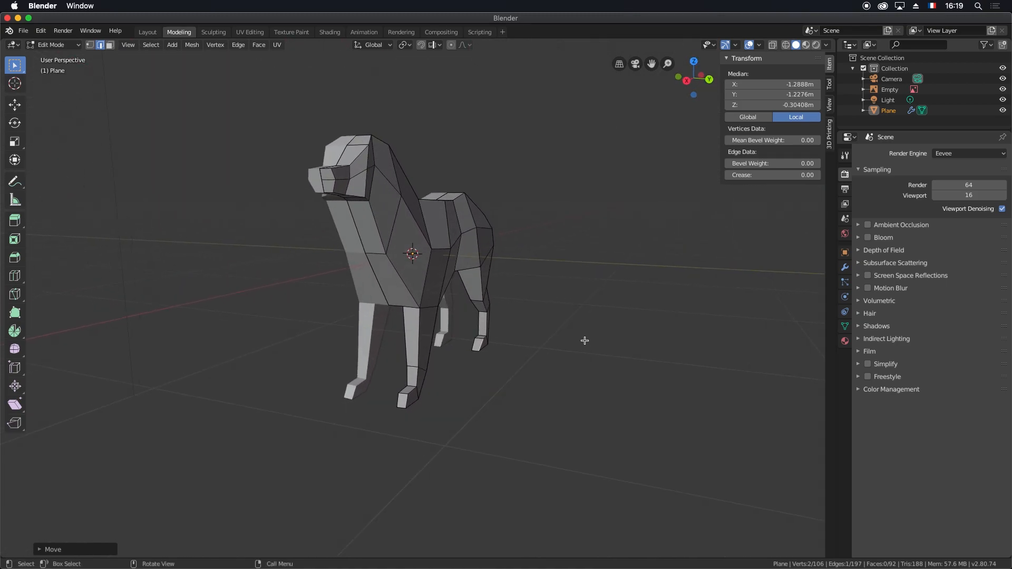
key(z)
click(511, 340)
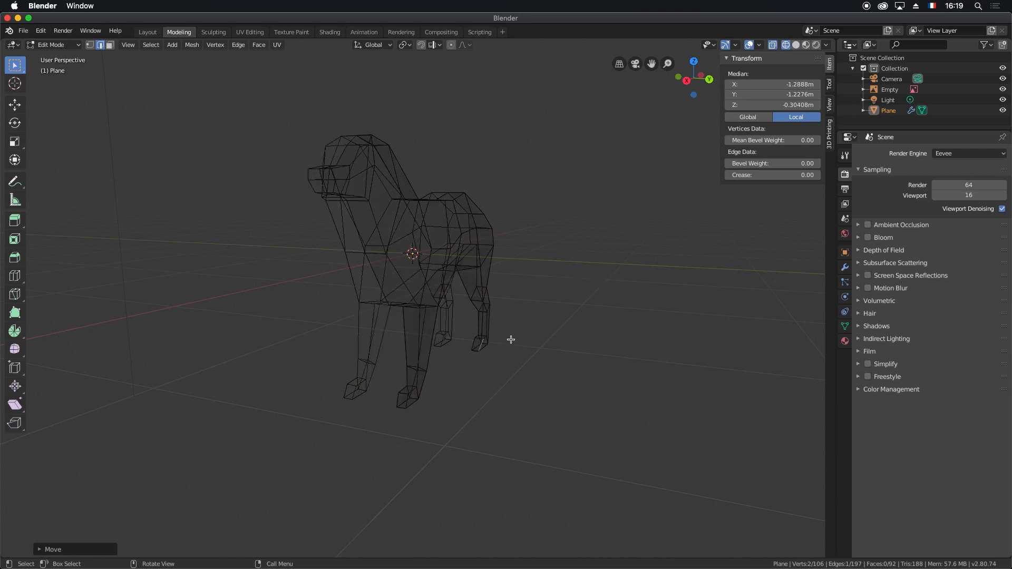
key(a)
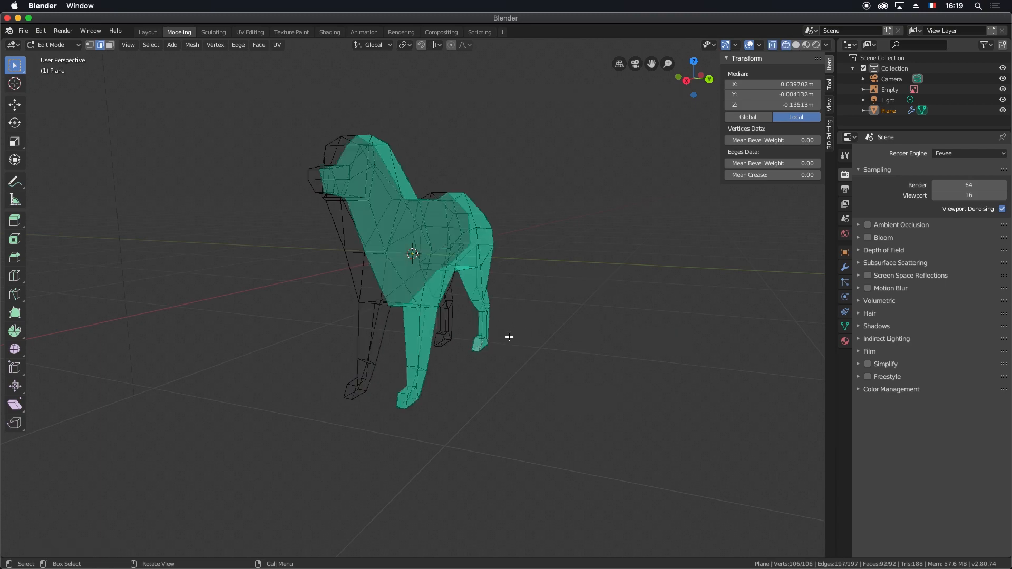
key(alt+a)
key(b)
drag(508, 383, 467, 281)
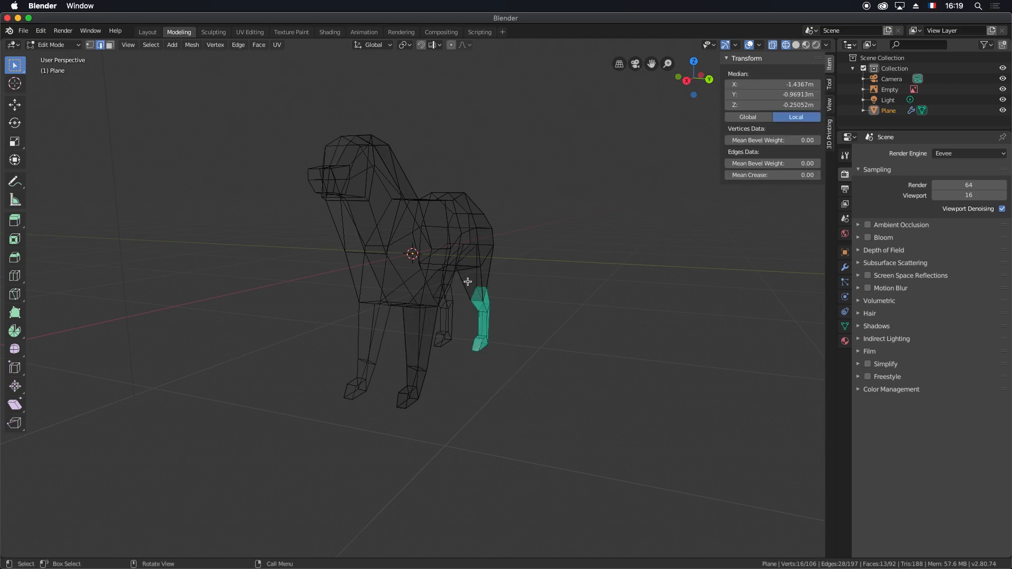
key(g)
key(y)
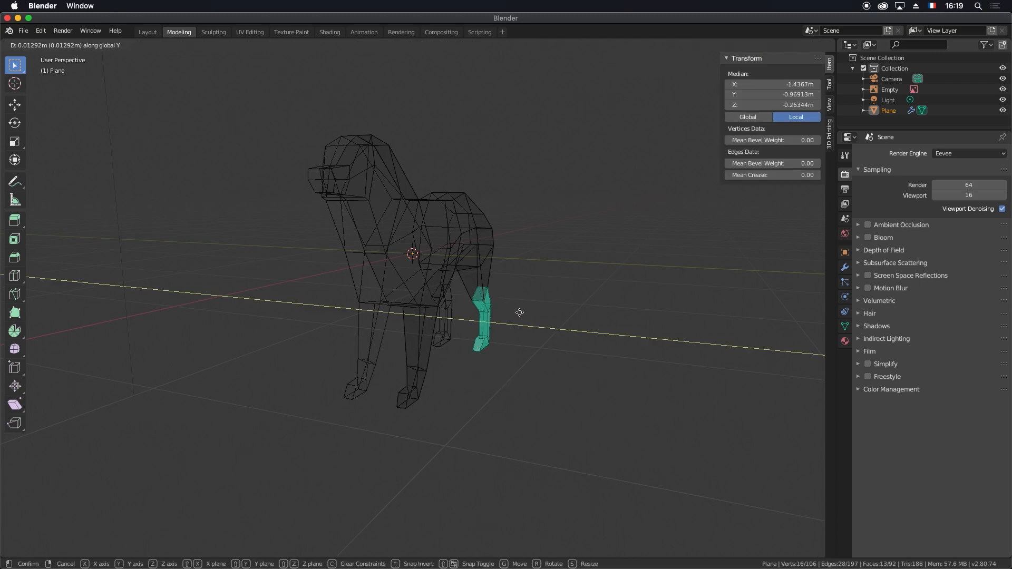
click(528, 315)
- Rotate the lower hind leg about 11° around the Z axis
middle_drag(527, 316, 532, 349)
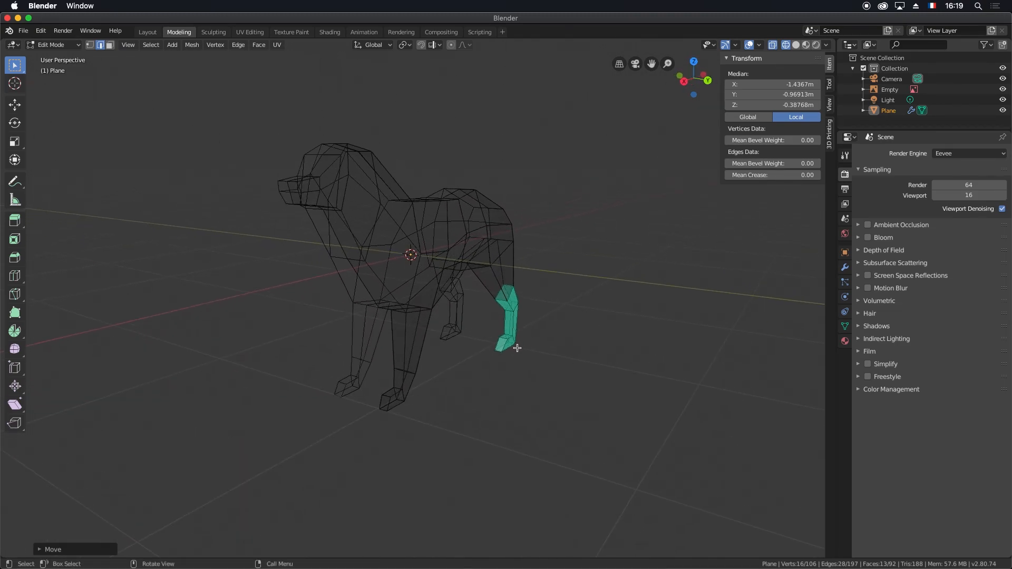
key(r)
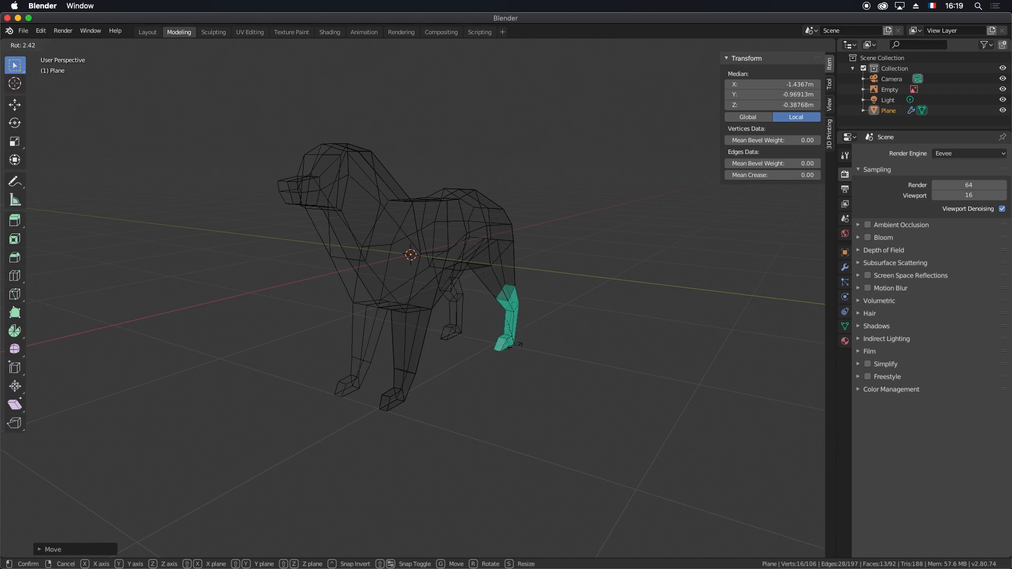
key(z)
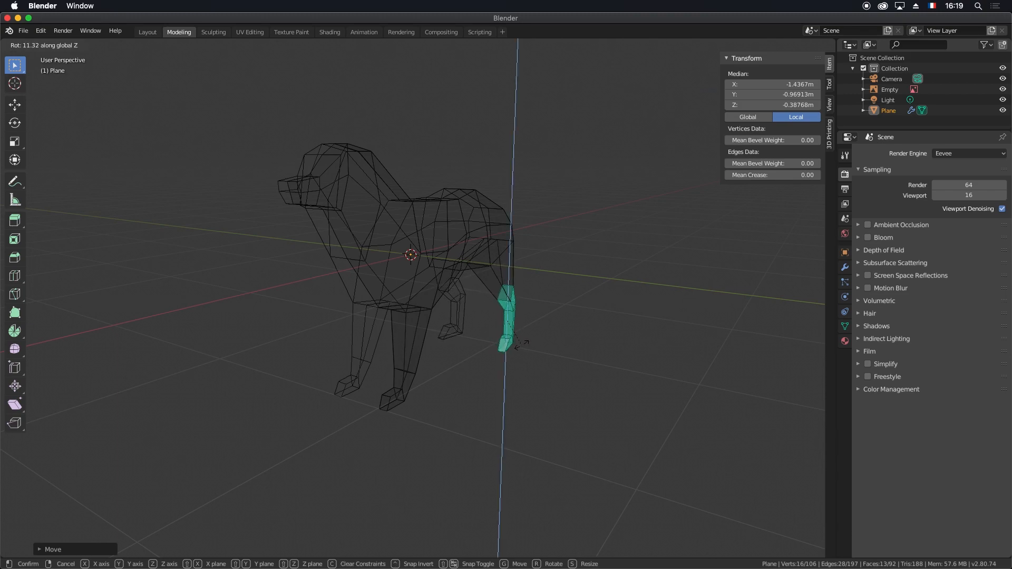
click(523, 346)
key(b)
drag(432, 424, 375, 362)
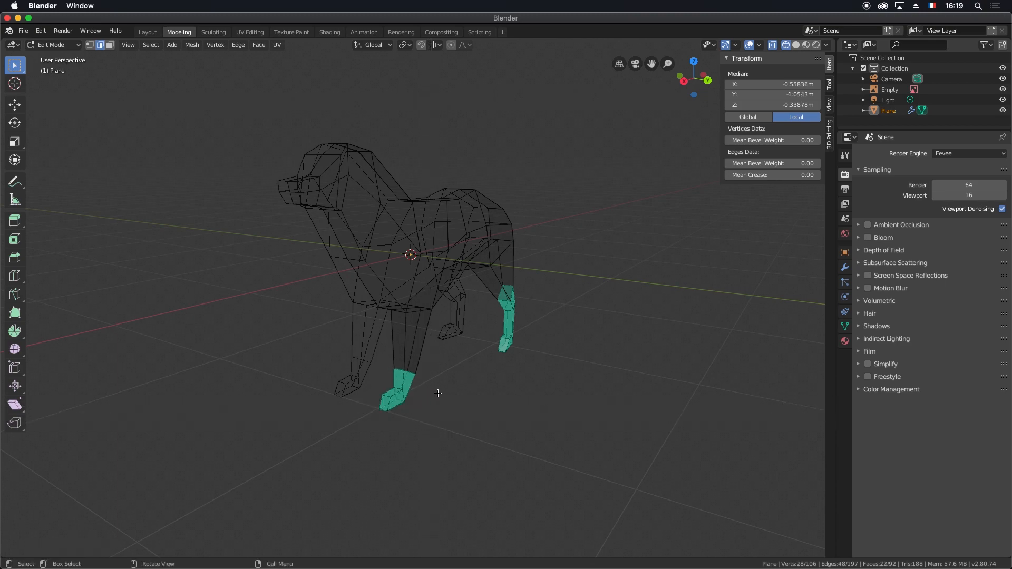
key(r)
key(z)
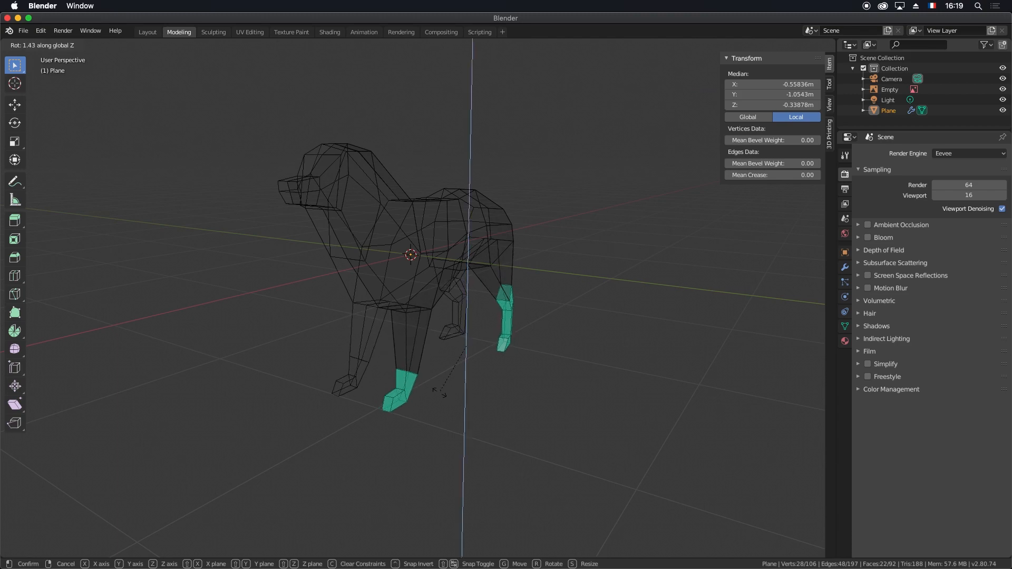
click(412, 408)
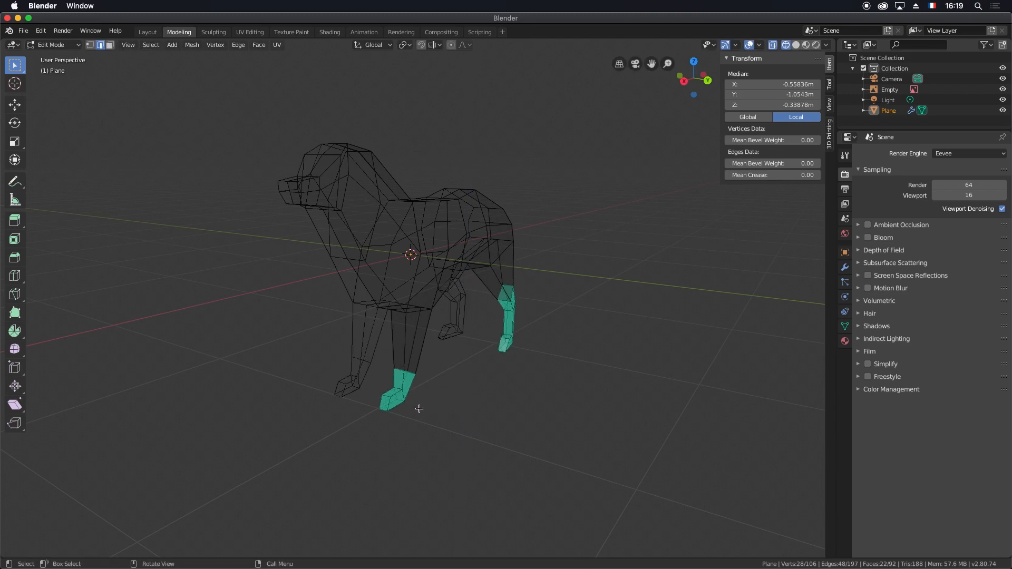
click(421, 410)
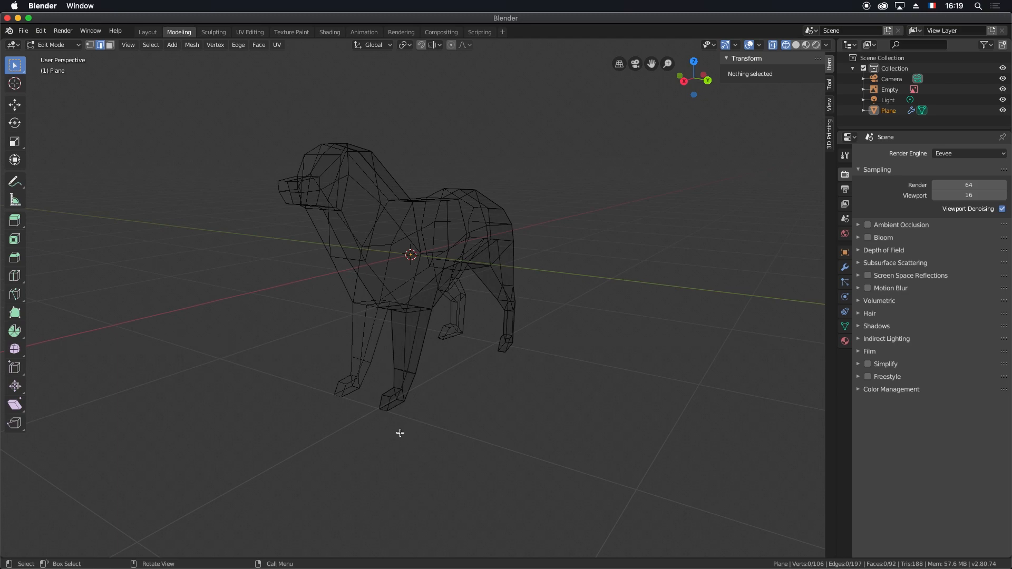
- Select only the lower front leg with its paw and rotate it about 8° around the Z axis
key(b)
drag(448, 432, 372, 357)
key(r)
key(z)
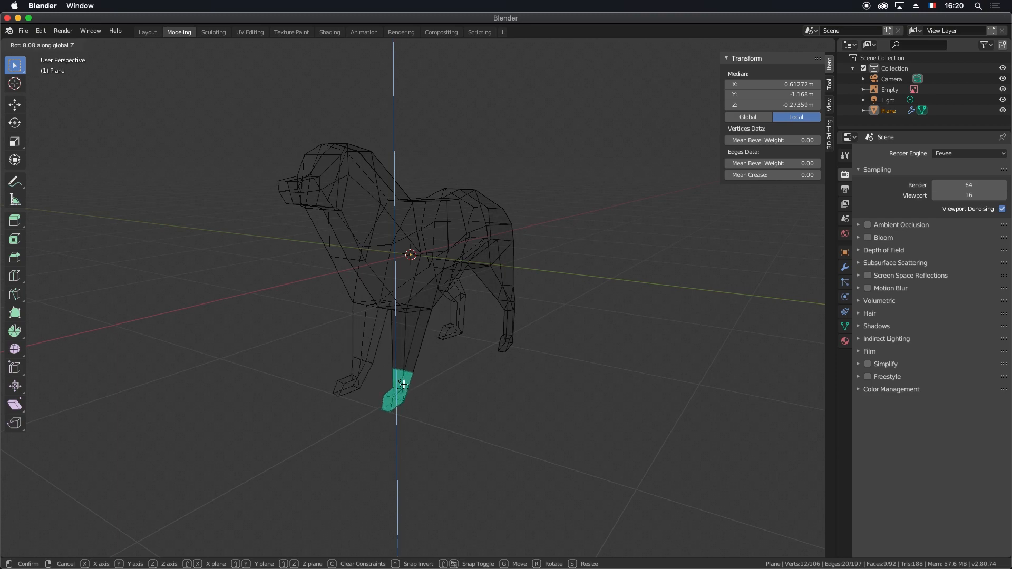
click(403, 385)
- Move the inner edge of the hind knee about 0.03 m along Y toward the body's centre, and return to solid shading
middle_drag(420, 395, 508, 364)
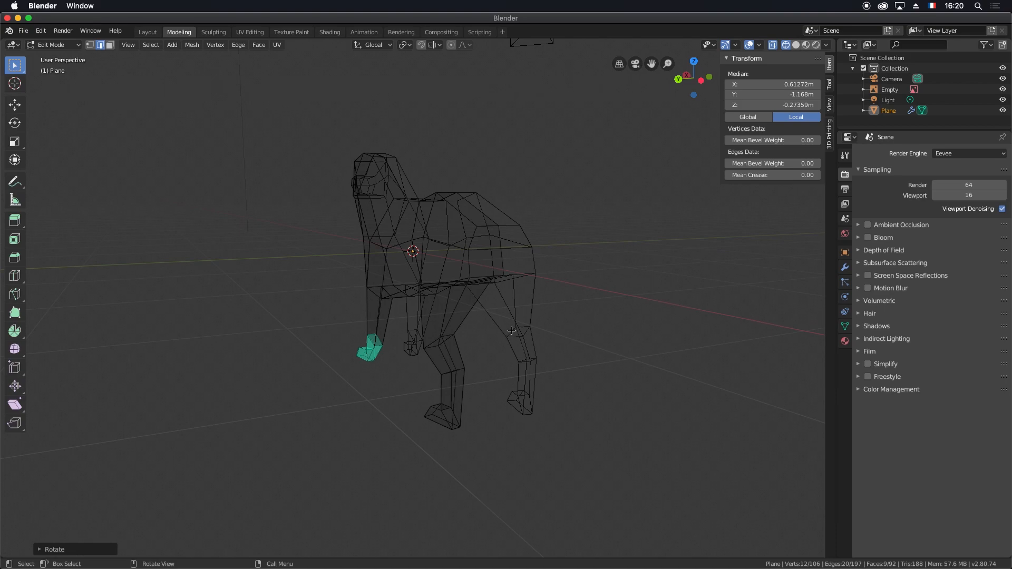
key(alt+a)
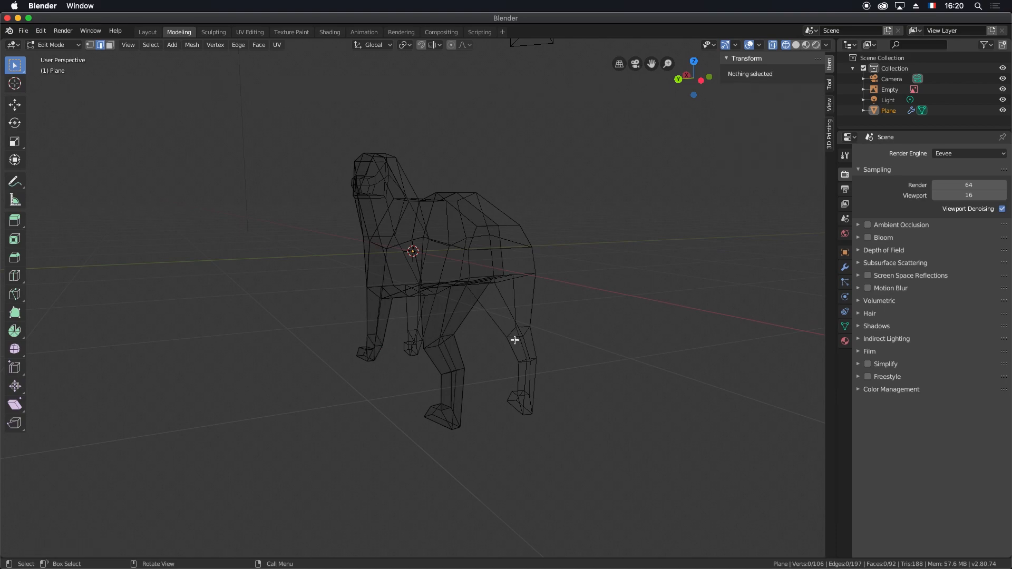
middle_drag(469, 340, 380, 317)
click(379, 317)
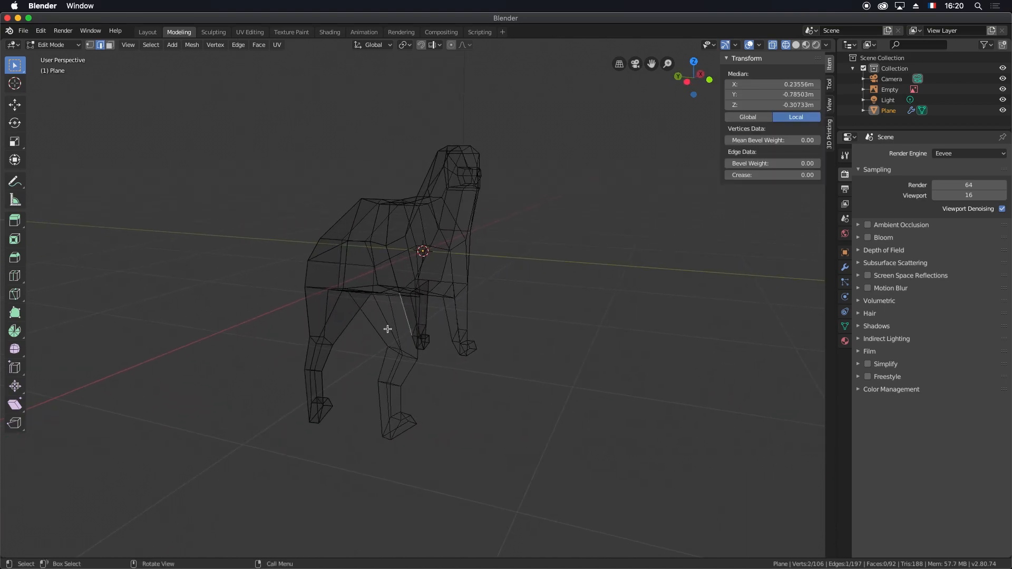
click(328, 340)
key(g)
key(y)
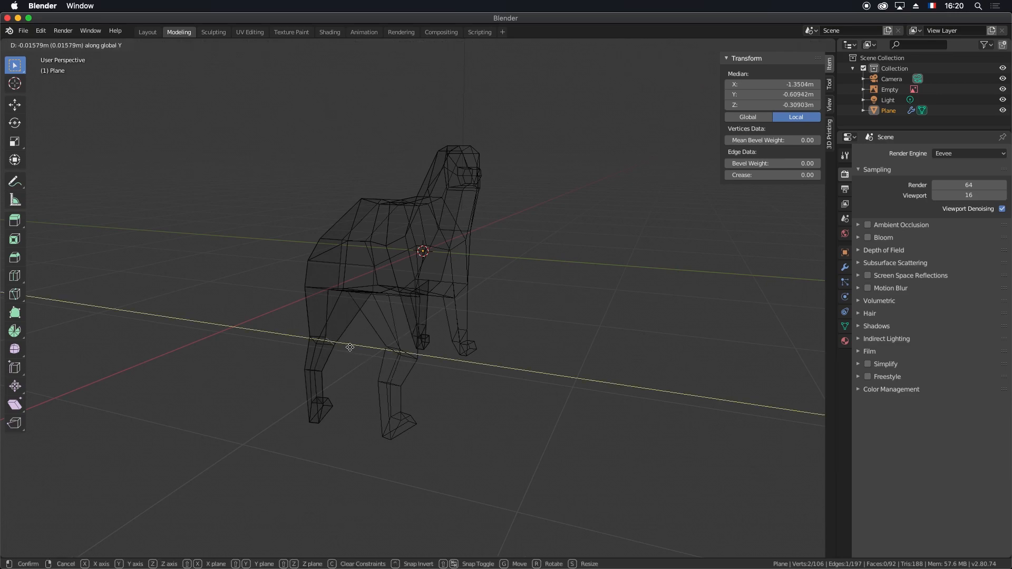
click(352, 347)
middle_drag(354, 348, 304, 289)
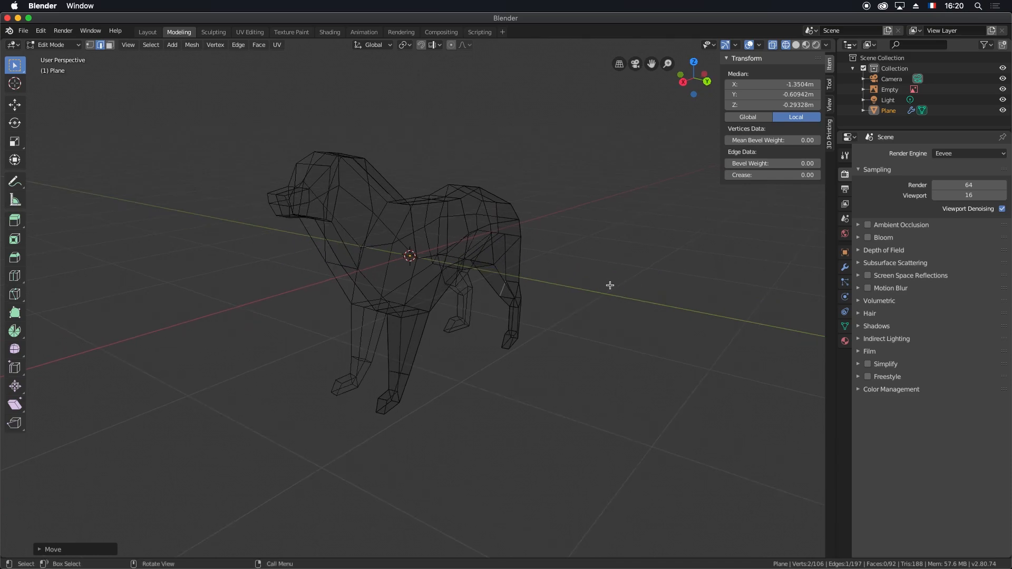
key(z)
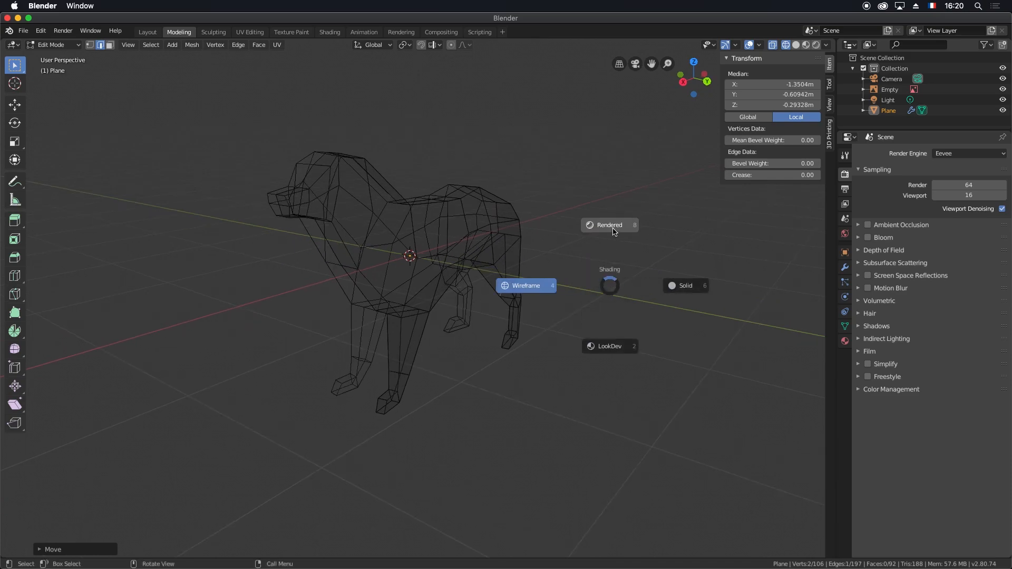
click(688, 284)
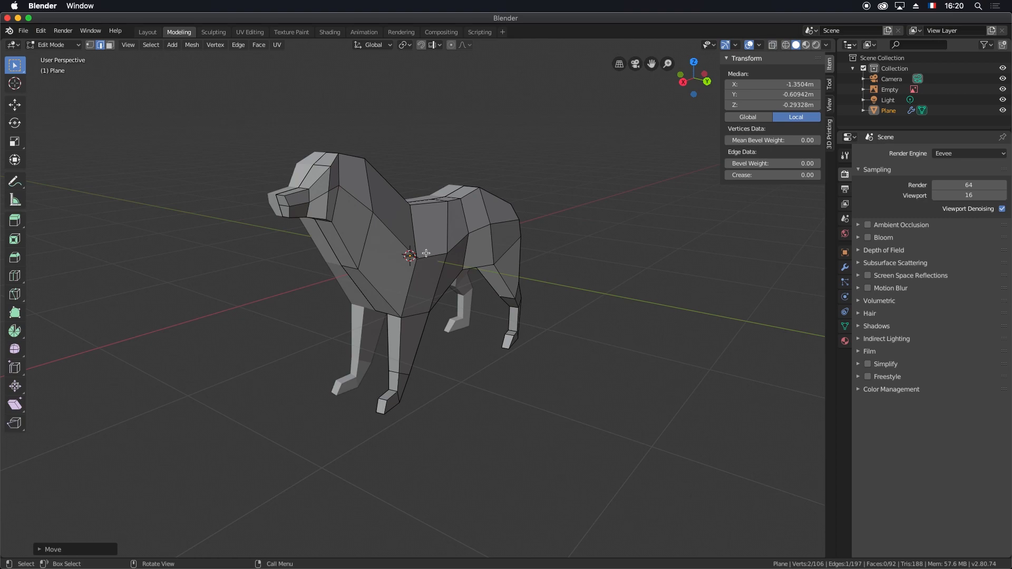
- Split the face on top of the wolf's head lengthwise with a Knife cut between its front and rear edges
middle_drag(423, 254, 368, 274)
scroll(369, 272, up, 3)
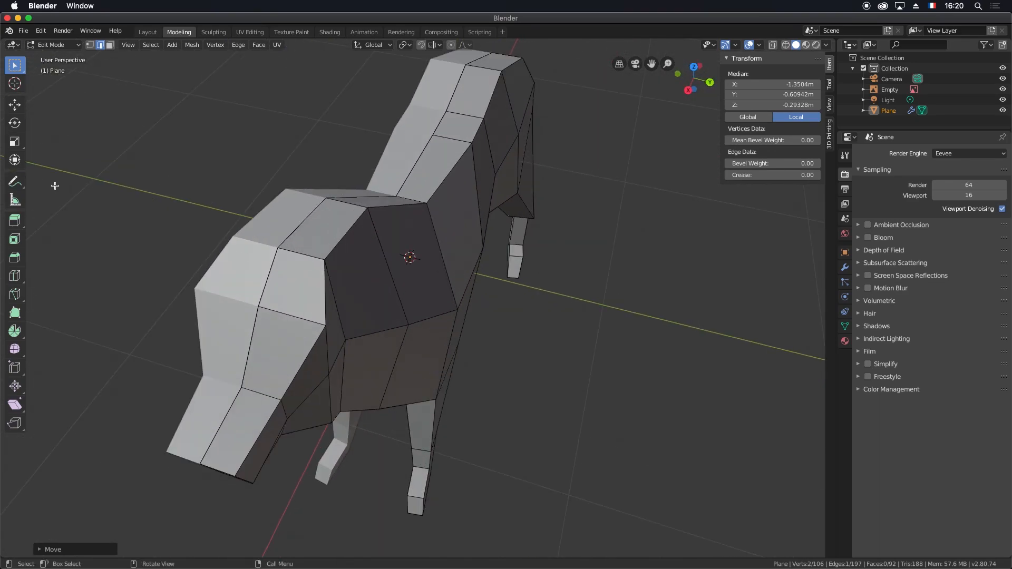
key(k)
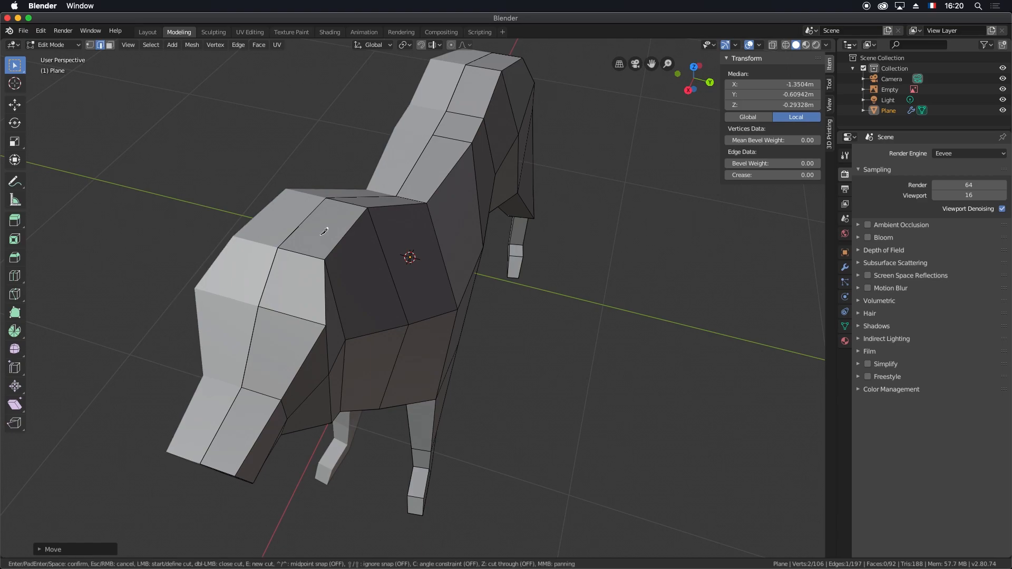
click(333, 200)
click(309, 256)
key(Return)
- Extrude the outer part of the split head face about 0.27 m upward in the back orthographic view to form an ear
middle_drag(339, 258, 289, 254)
key(3)
click(190, 139)
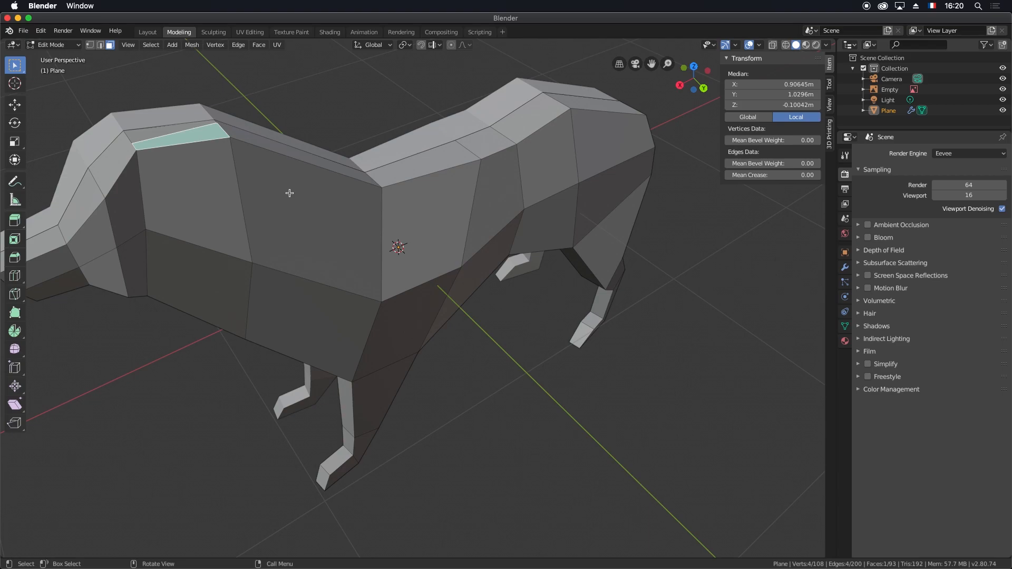
key(ctrl+KP_1)
scroll(289, 193, up, 2)
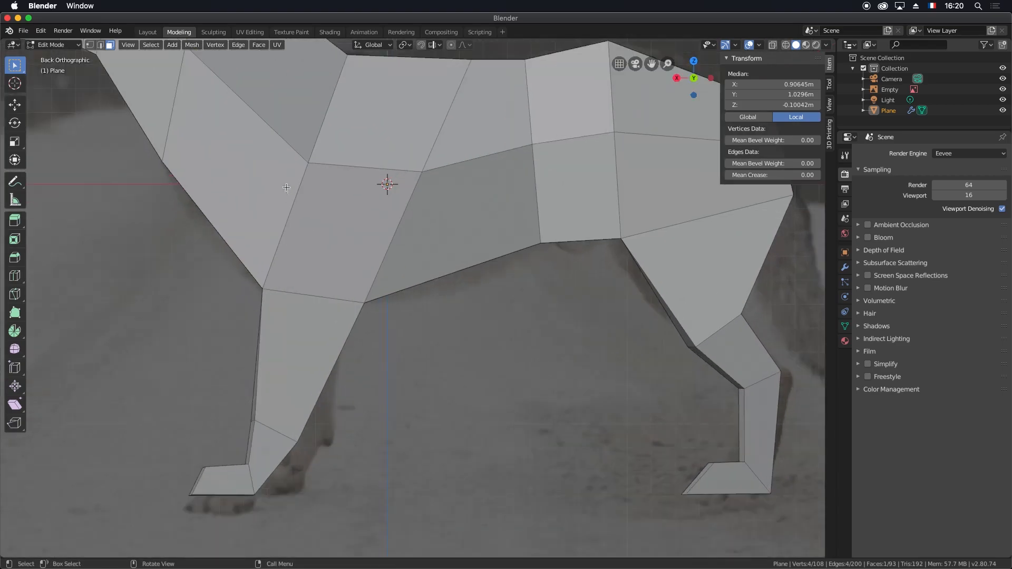
scroll(290, 193, down, 3)
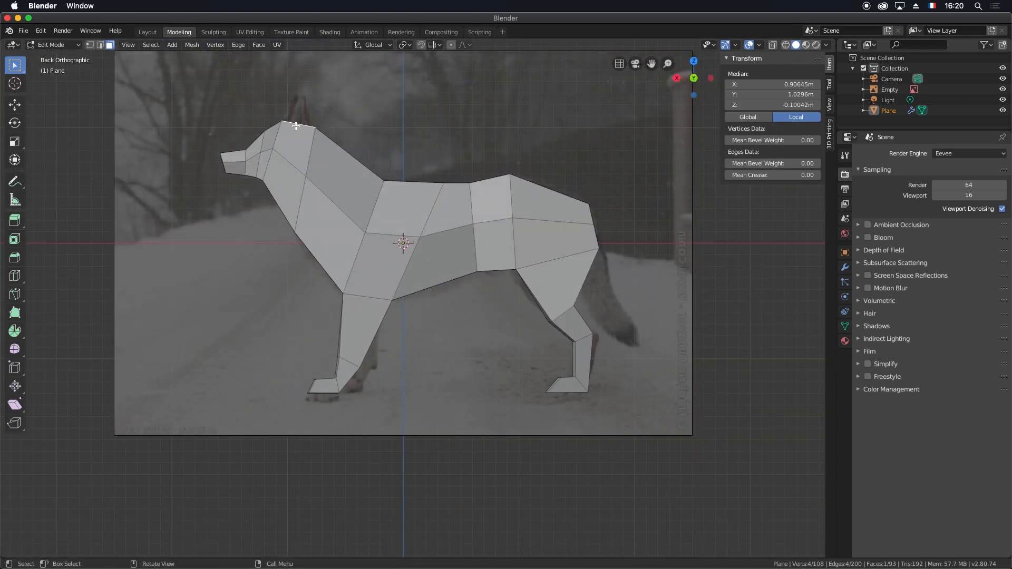
key(g)
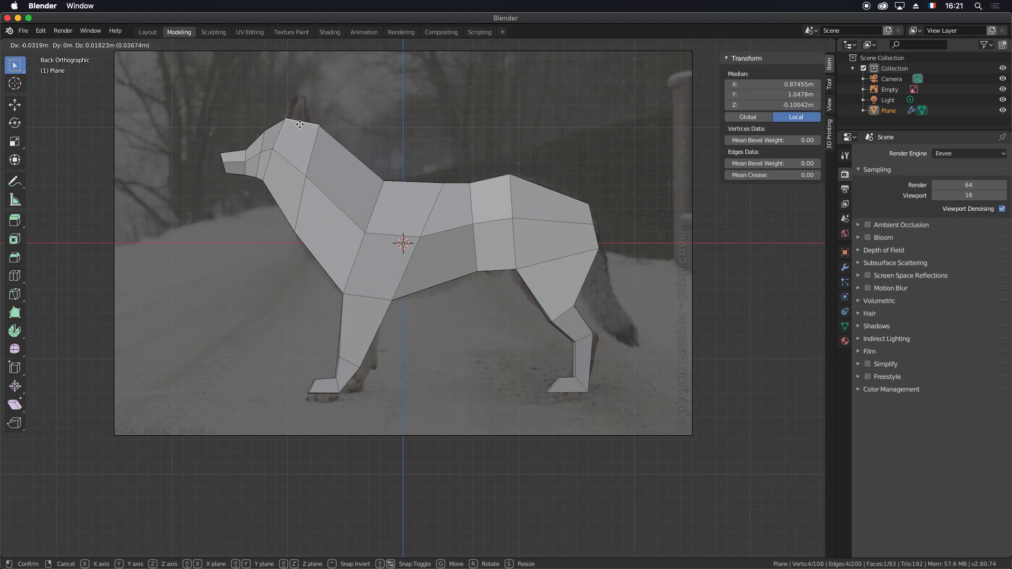
right_click(300, 124)
key(e)
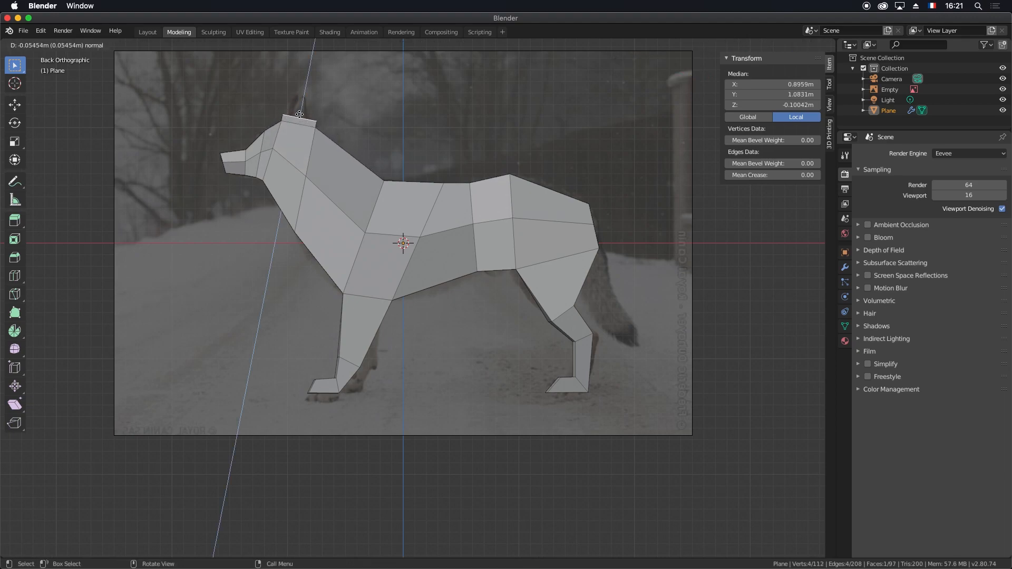
click(309, 88)
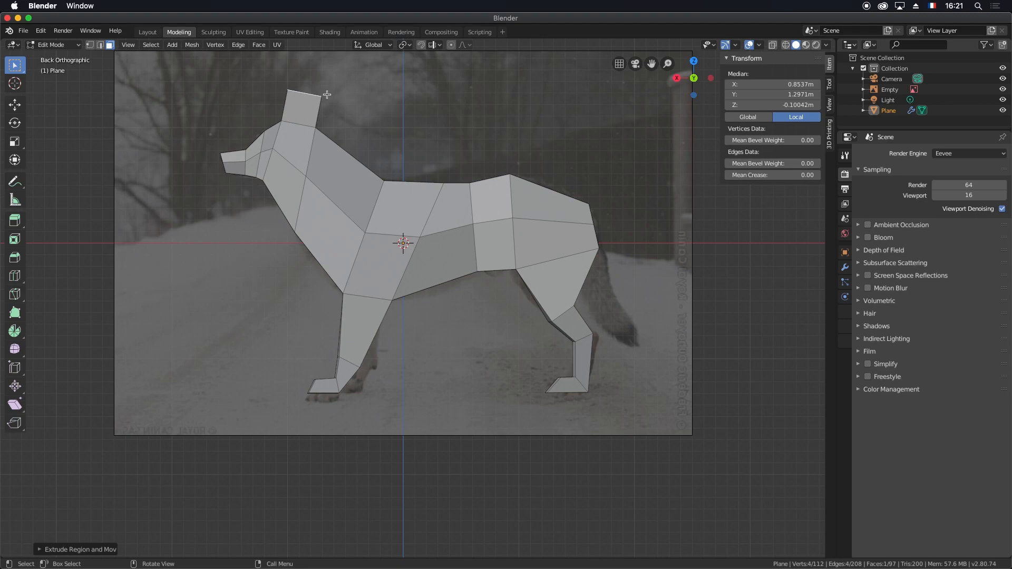
- Taper the ear by scaling down its tip face, and reposition the tip about 0.06 m toward the muzzle with a slight rotation
key(s)
click(311, 93)
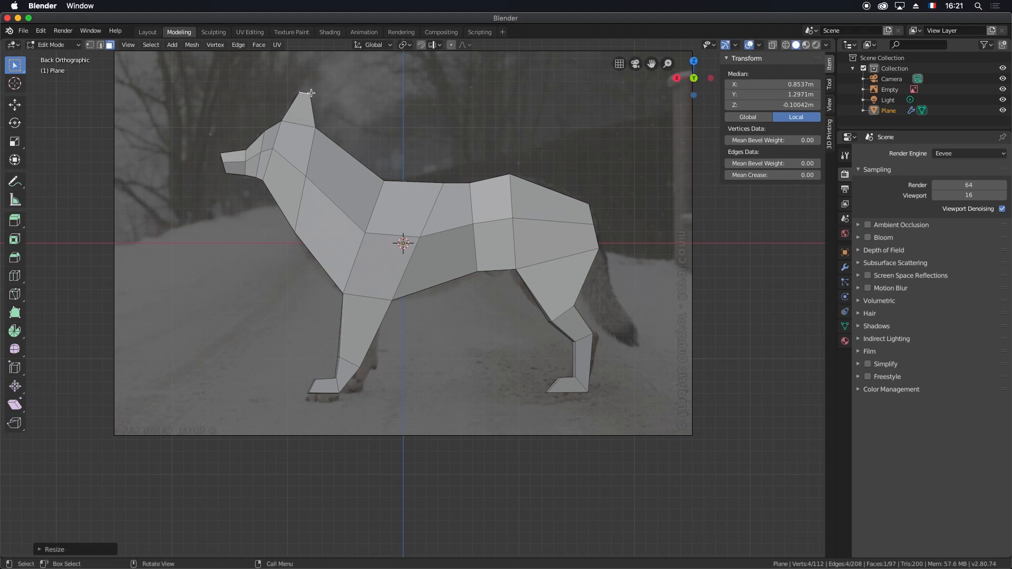
key(g)
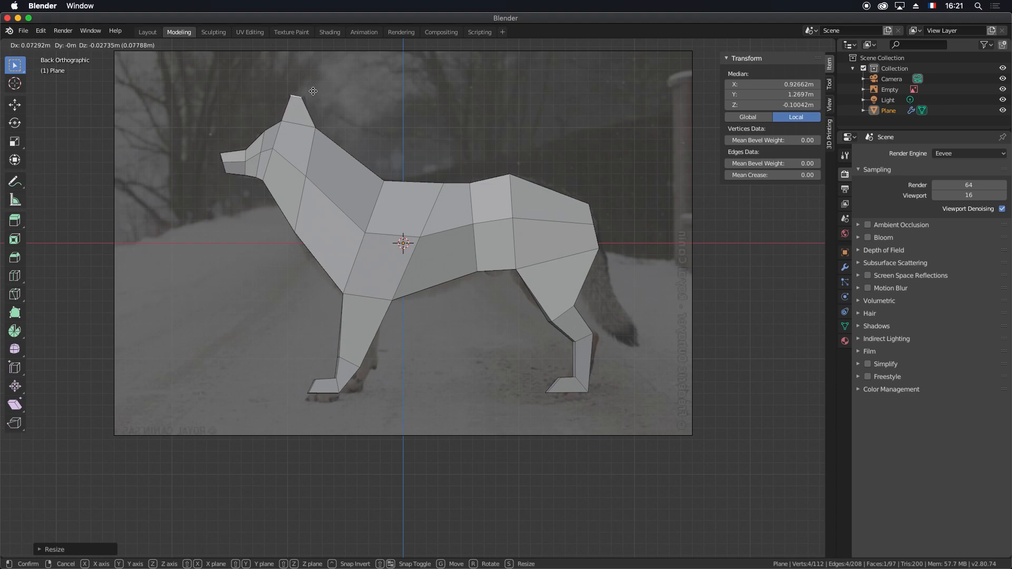
click(314, 90)
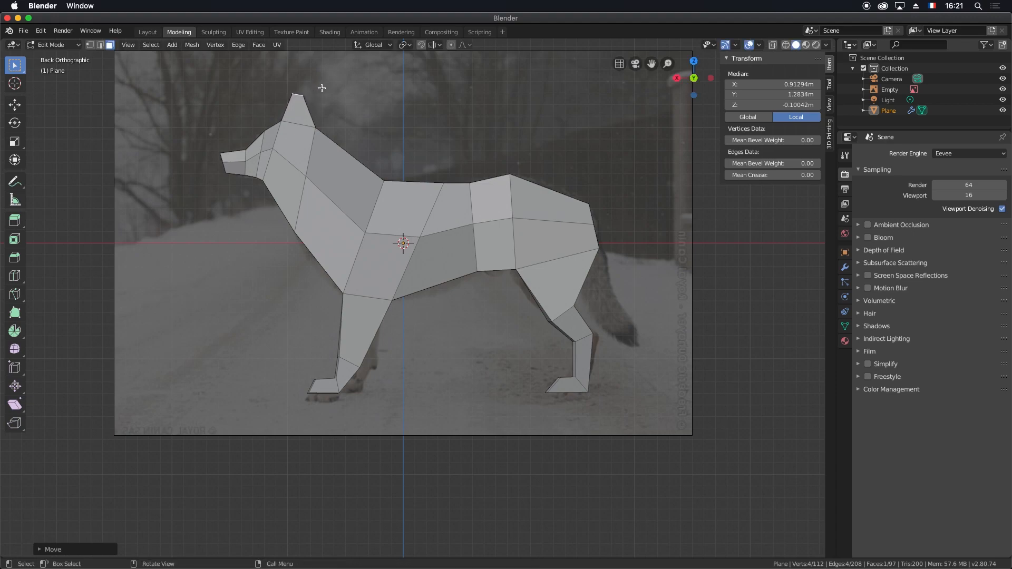
key(r)
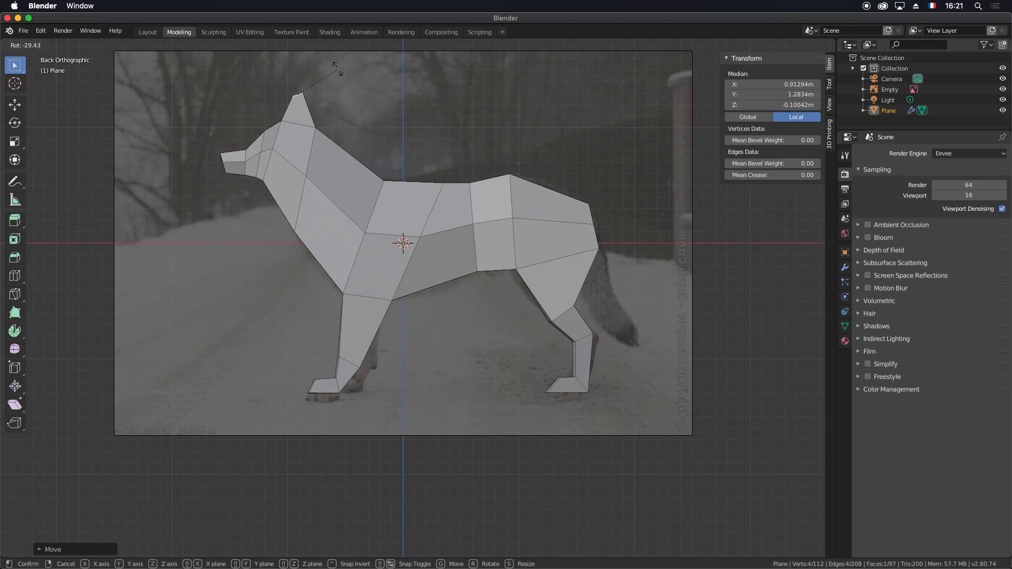
click(331, 70)
- Move the ear's tip face about 0.01 m outward along the Y axis
middle_drag(332, 70, 431, 123)
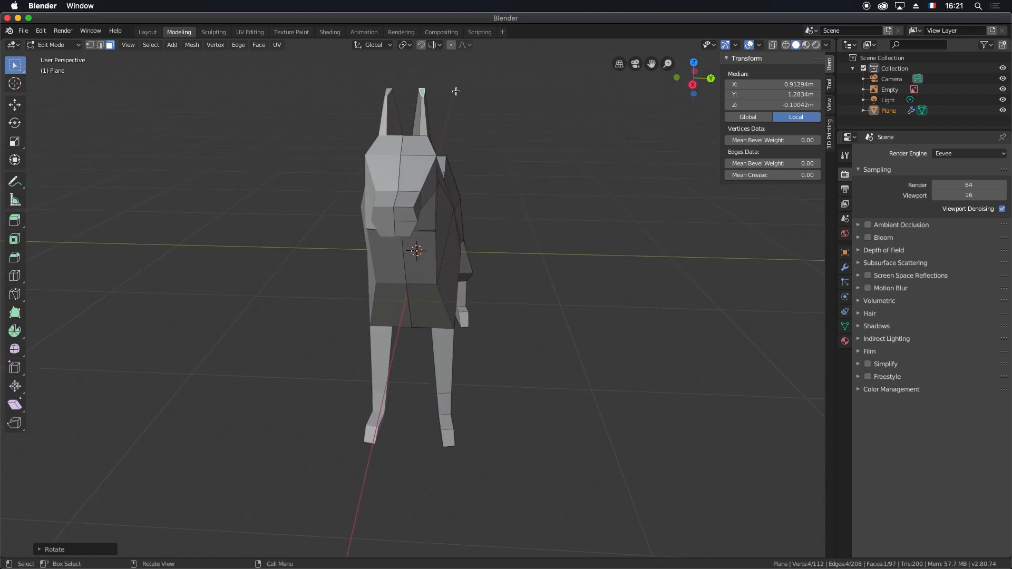
key(g)
key(y)
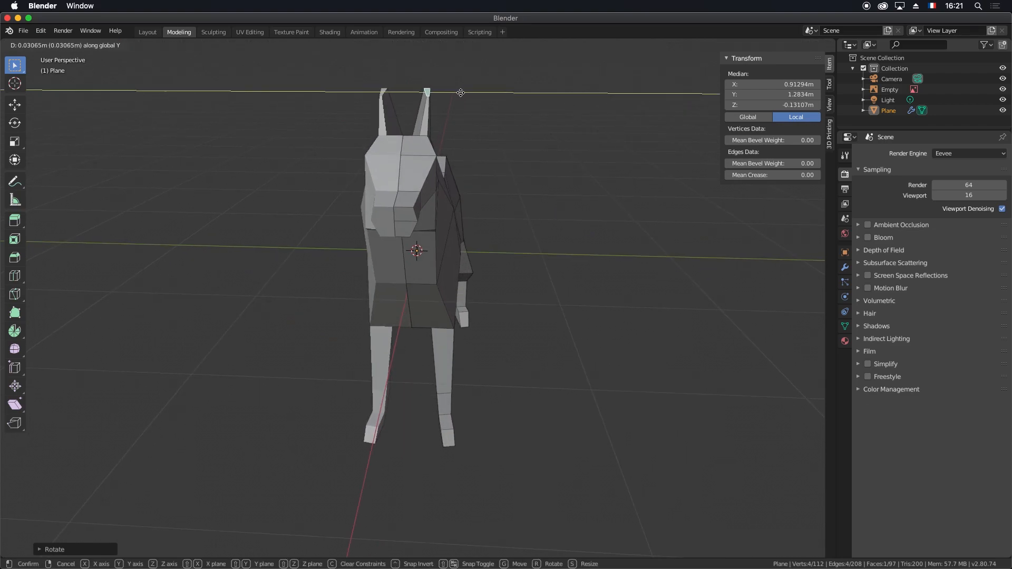
click(459, 95)
- Try applying the Mirror modifier to the wolf mesh in Object Mode, and undo it before resuming mesh editing
middle_drag(488, 113, 524, 254)
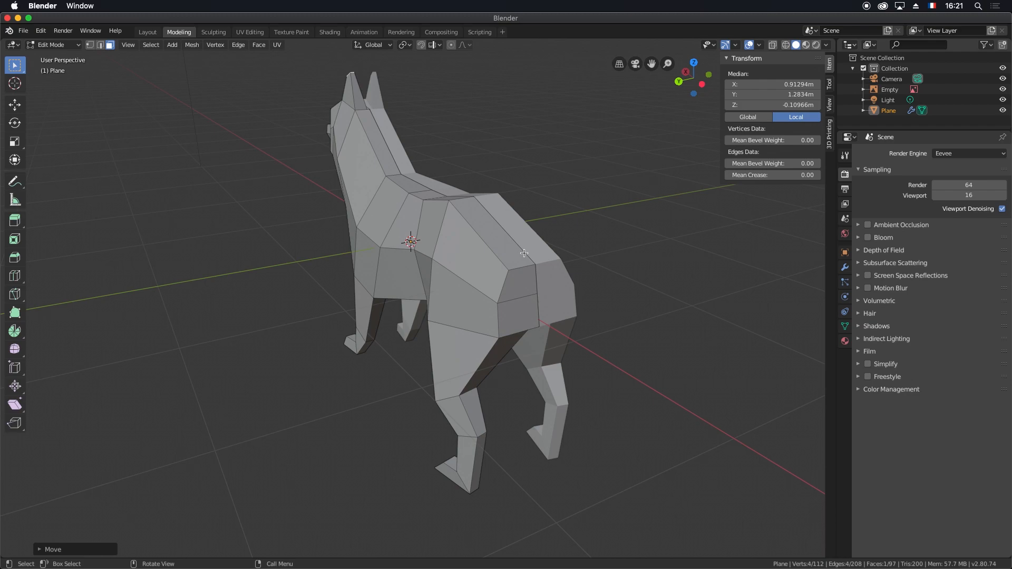
click(845, 268)
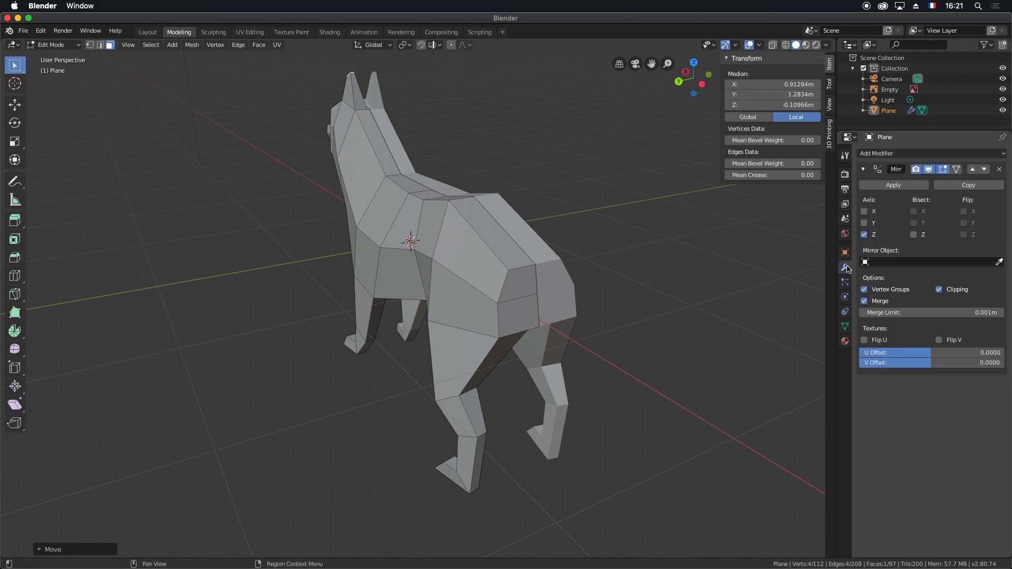
click(914, 188)
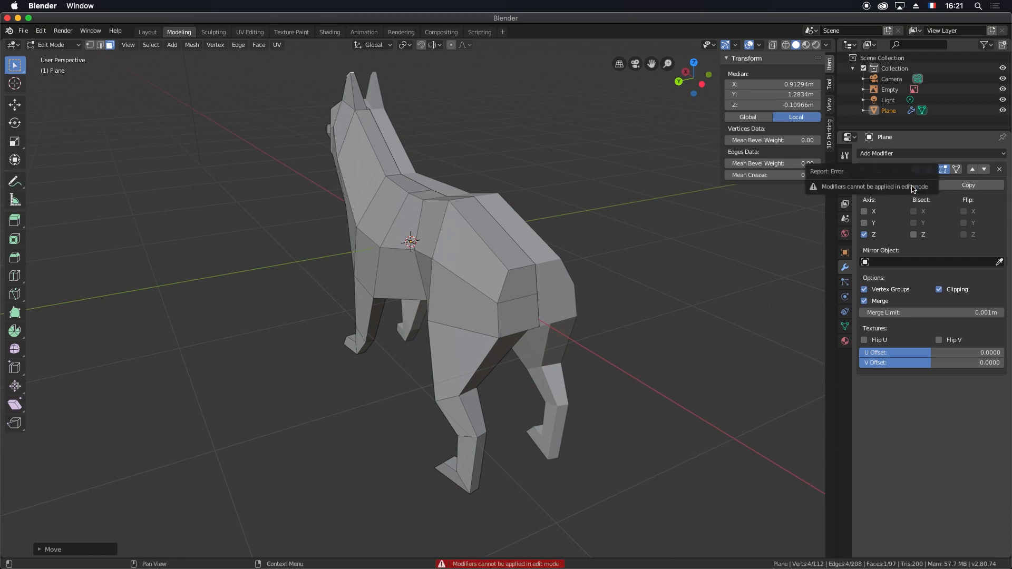
key(alt+a)
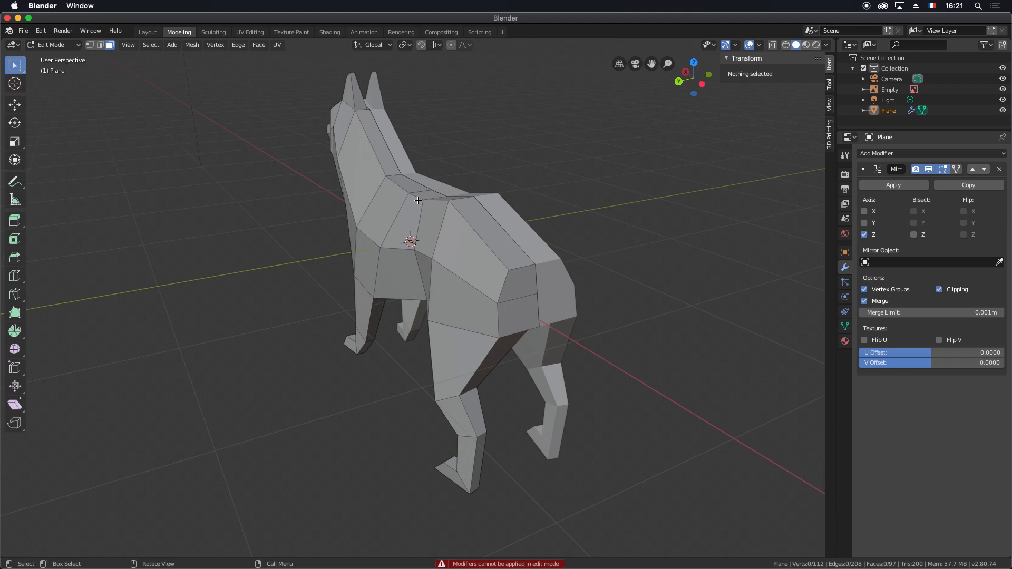
key(Tab)
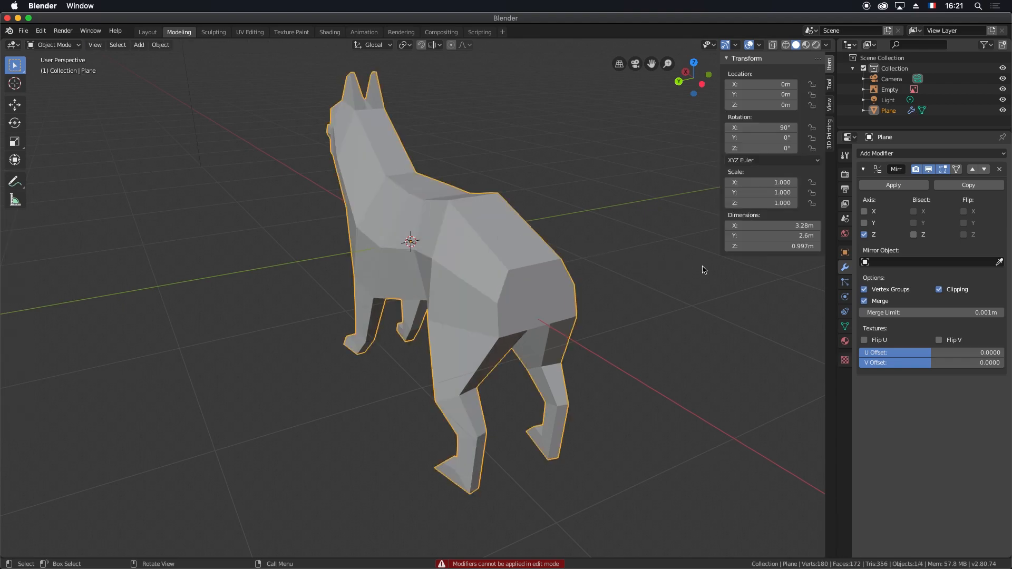
click(894, 185)
middle_drag(458, 235, 431, 246)
key(Tab)
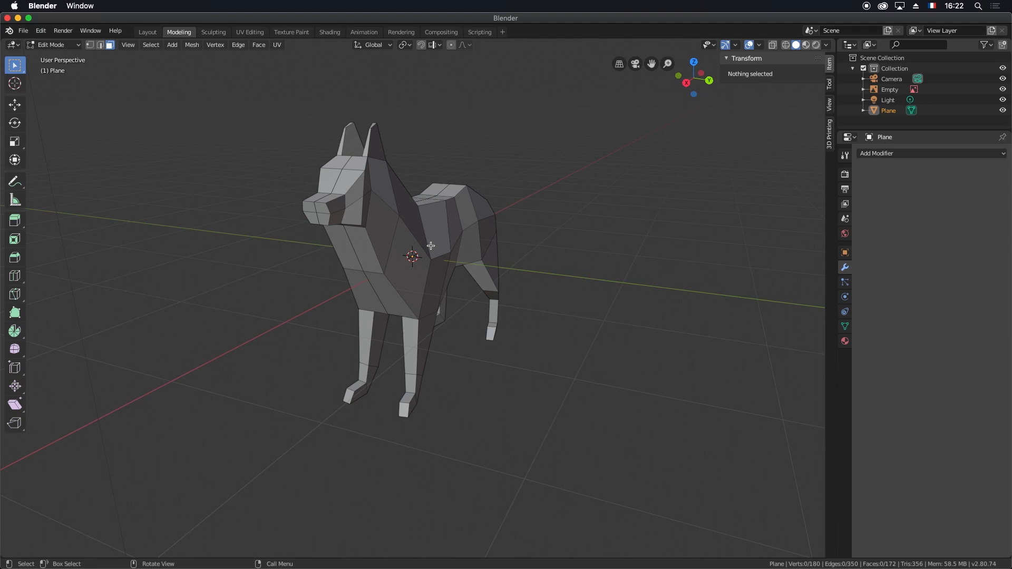
key(Tab)
key(ctrl+z)
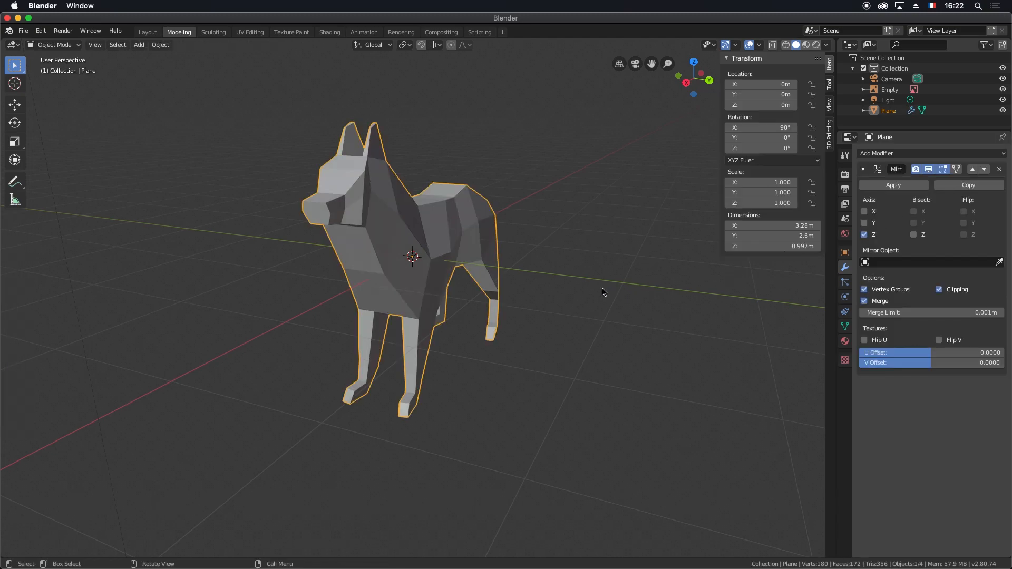
key(Tab)
middle_drag(537, 258, 387, 246)
scroll(476, 268, up, 2)
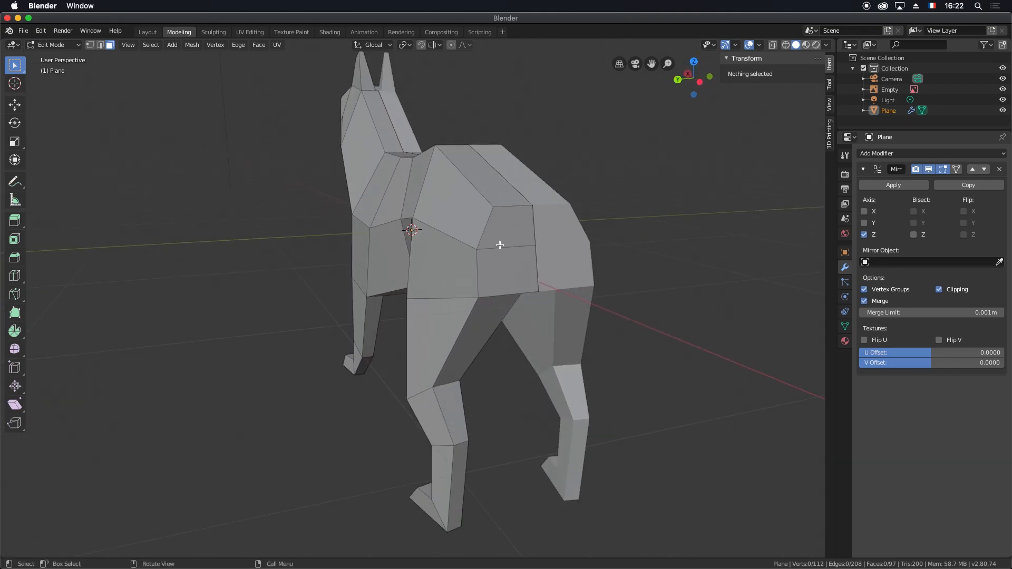
key(k)
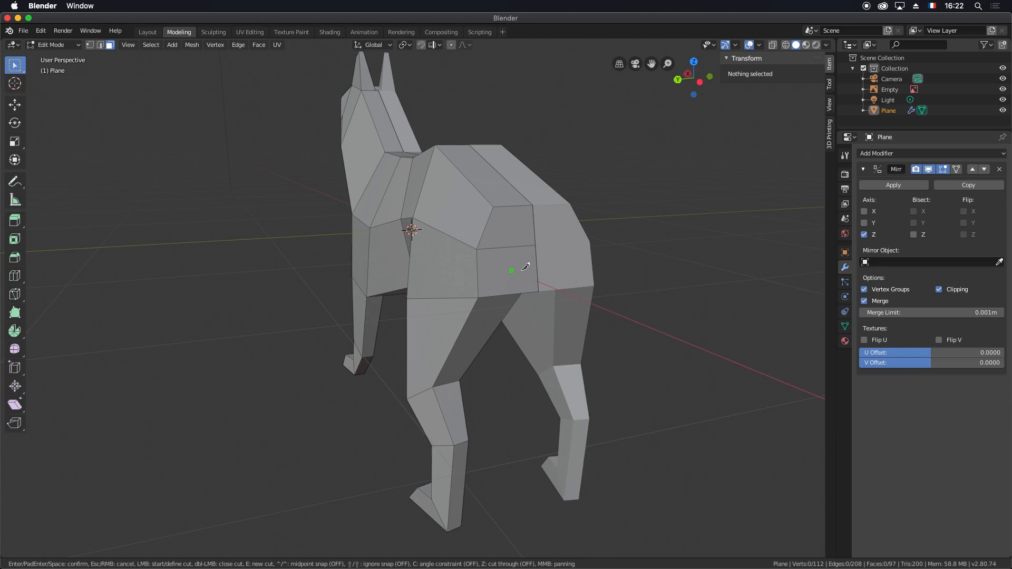
key(Escape)
key(ctrl+KP_1)
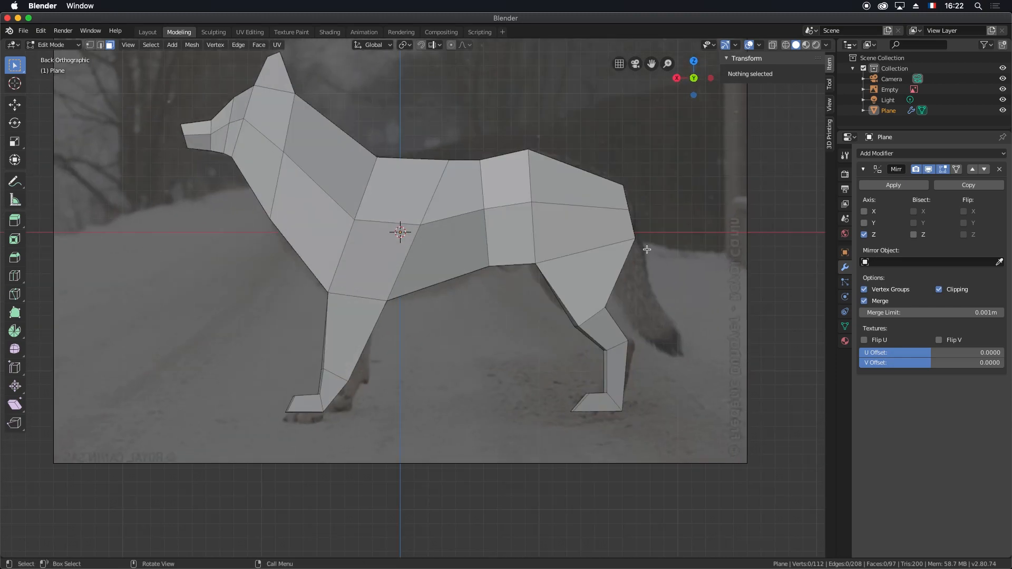
middle_drag(676, 269, 586, 294)
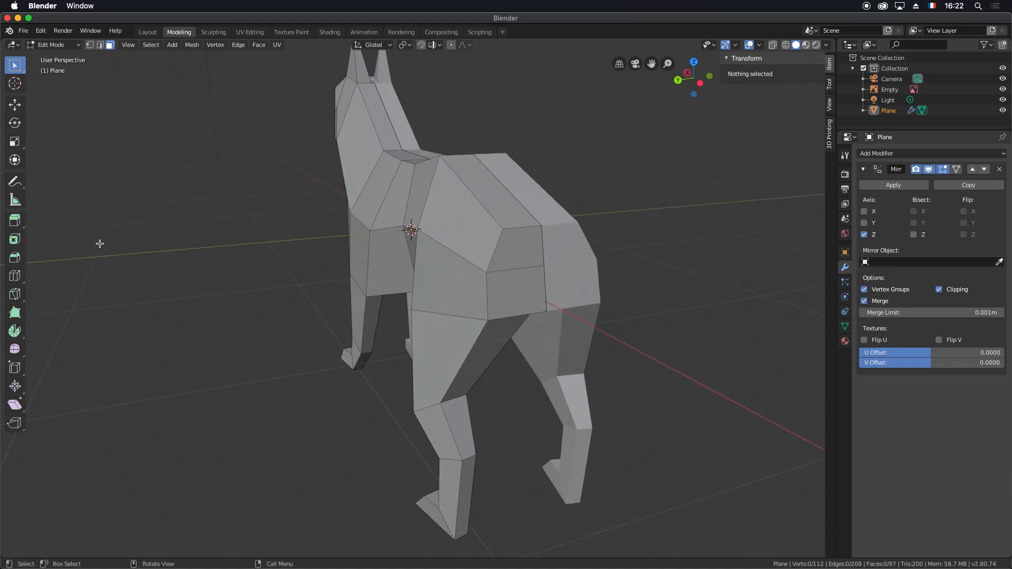
key(k)
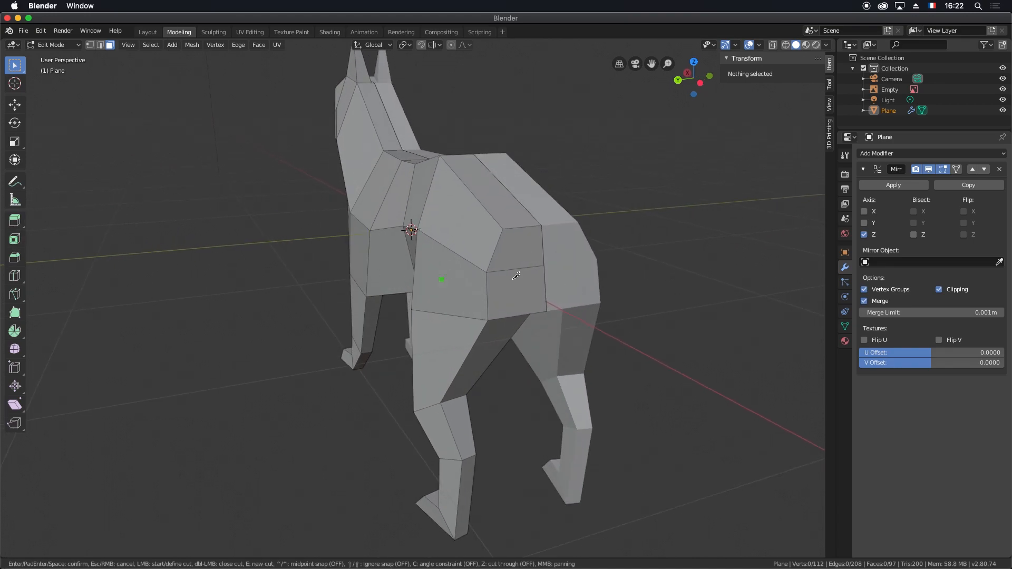
click(541, 225)
click(522, 268)
click(546, 283)
key(Escape)
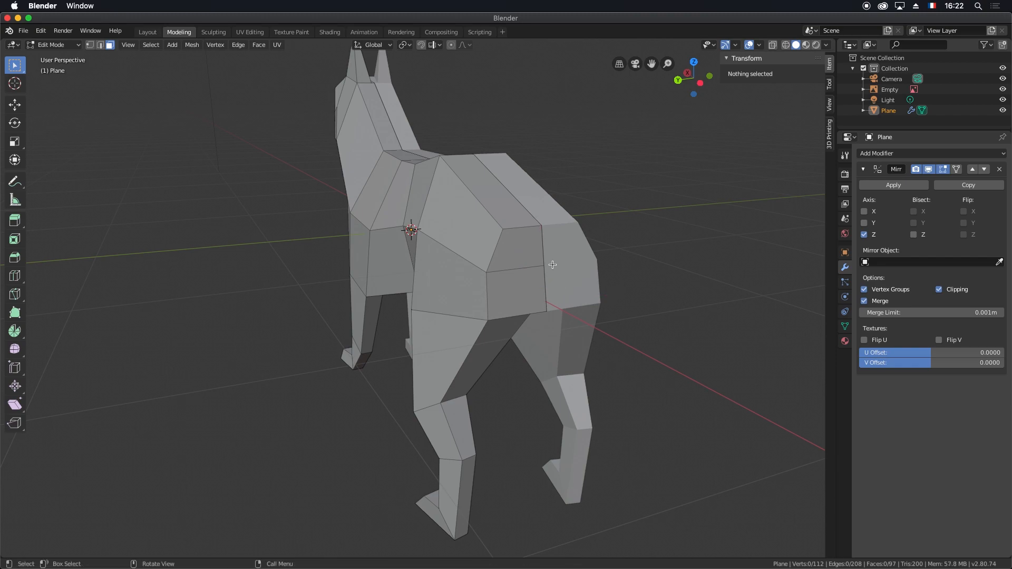
- Cut a small triangle with the Knife into the upper rump face, at its top corner beside the mirror line
key(k)
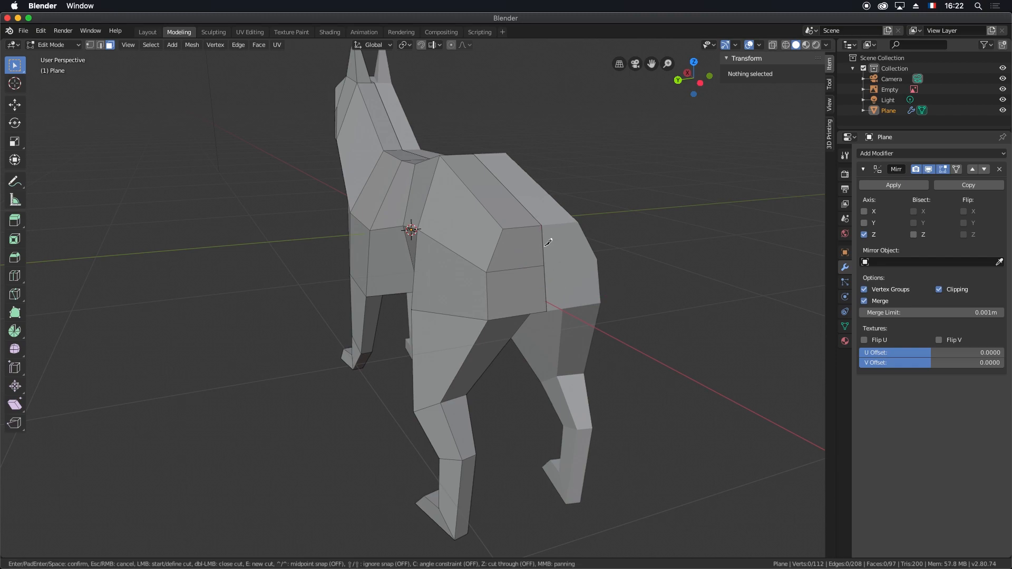
click(521, 228)
key(Return)
- Extrude the small triangular rump face about 0.57 m backward in the back orthographic view to start the tail
middle_drag(522, 246, 535, 255)
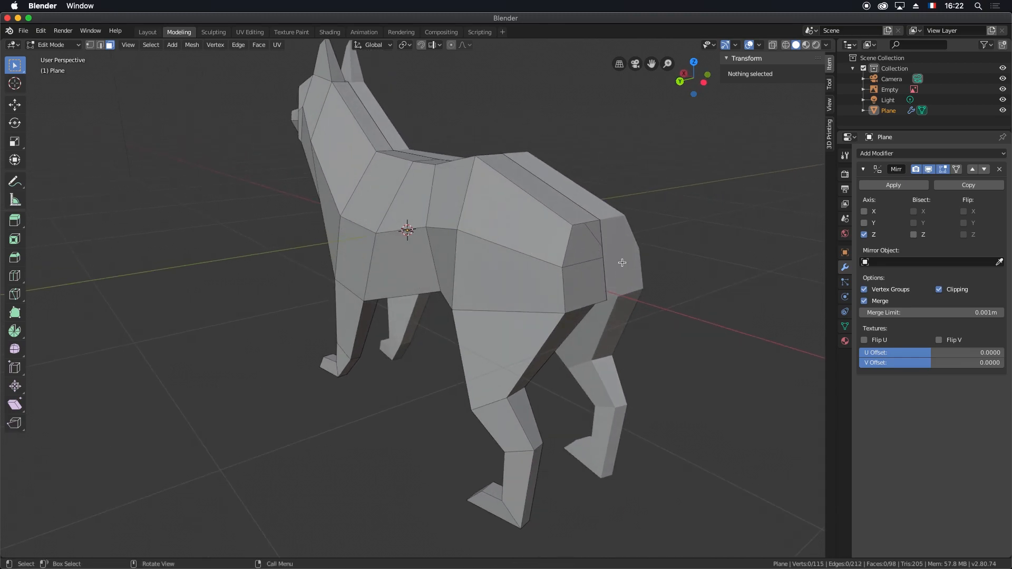
click(598, 231)
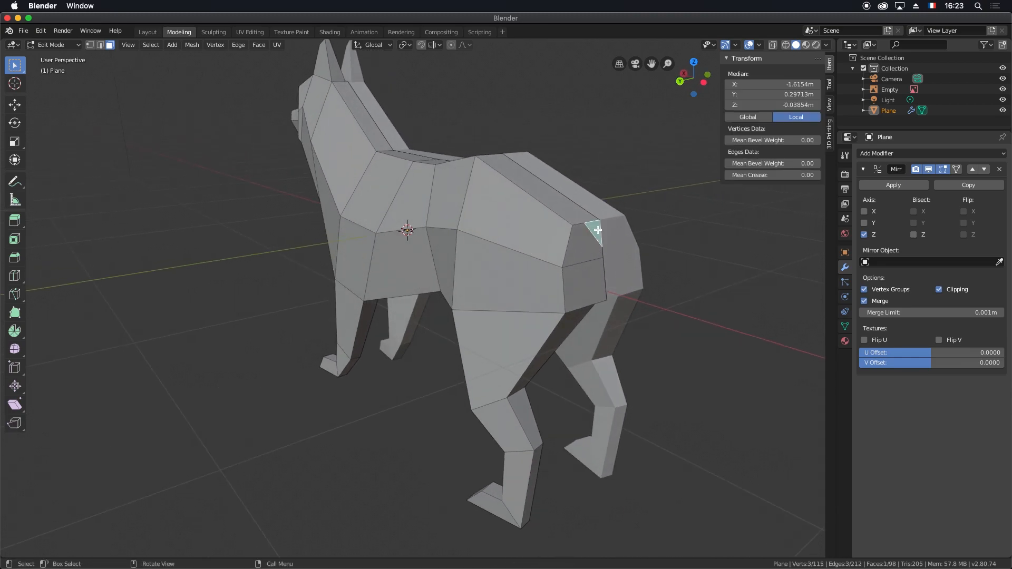
key(ctrl+KP_1)
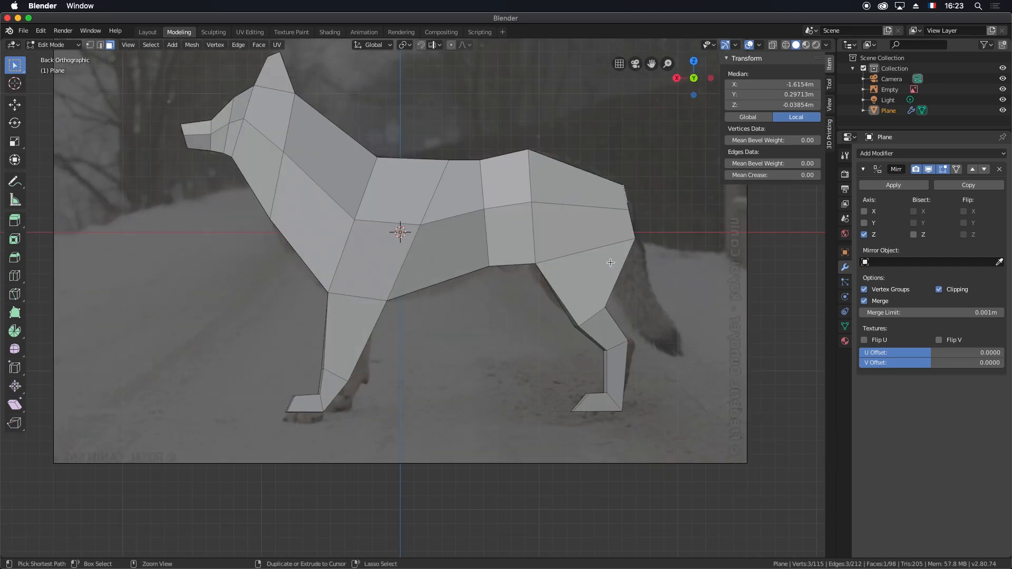
key(e)
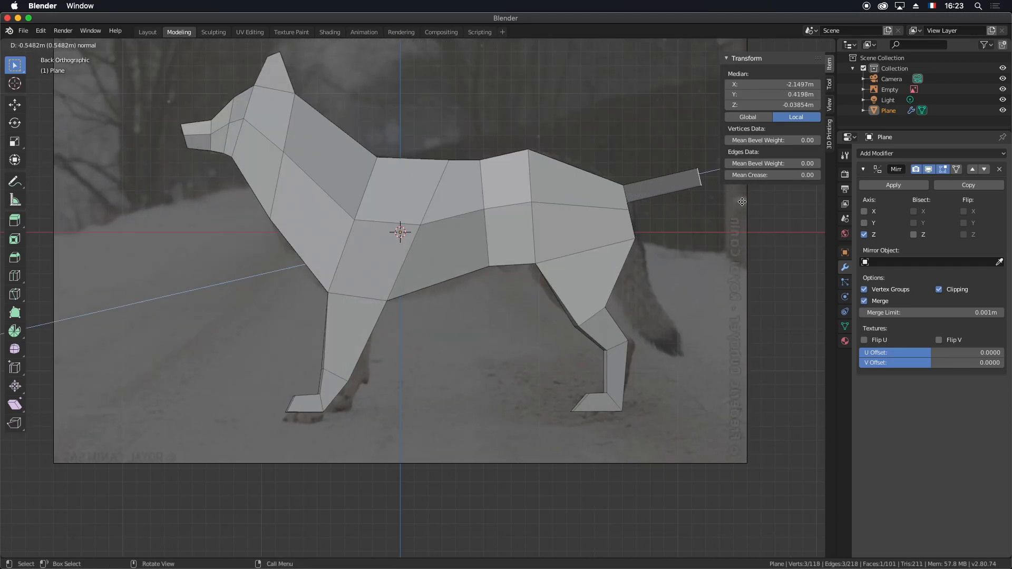
click(700, 177)
- Scale up the triangular end face of the tail so that the tail widens away from the body
middle_drag(701, 177, 722, 269)
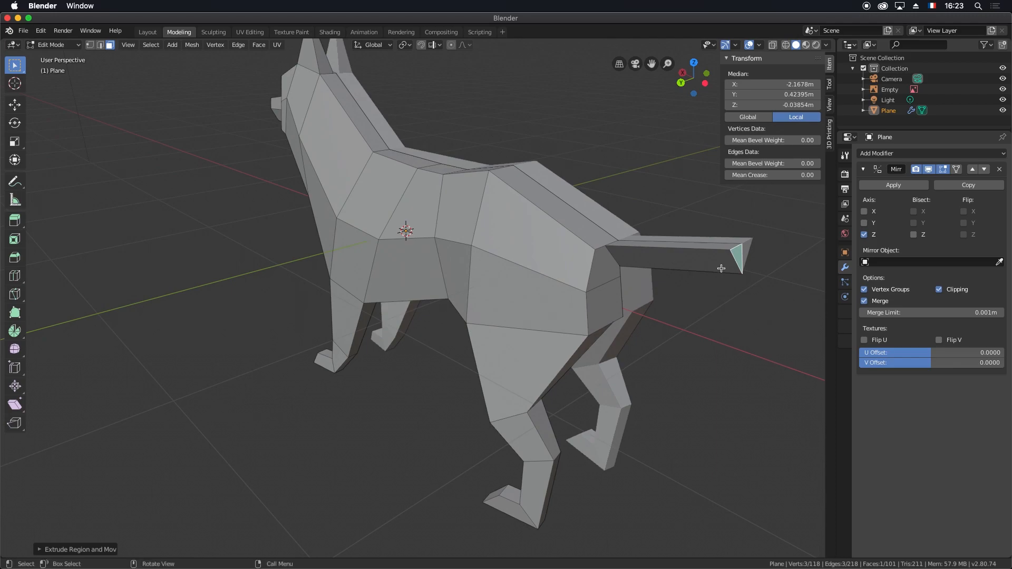
key(s)
click(761, 290)
middle_drag(706, 294, 723, 268)
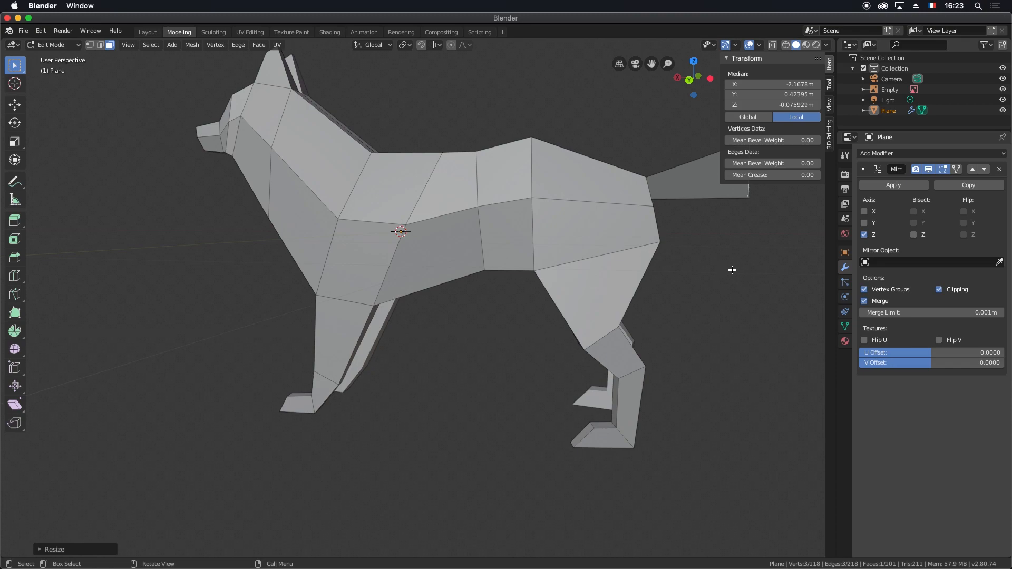
- In the back orthographic view, move the tail's end face about 0.35 m toward the body and 0.29 m down, and rotate it clockwise
key(ctrl+KP_1)
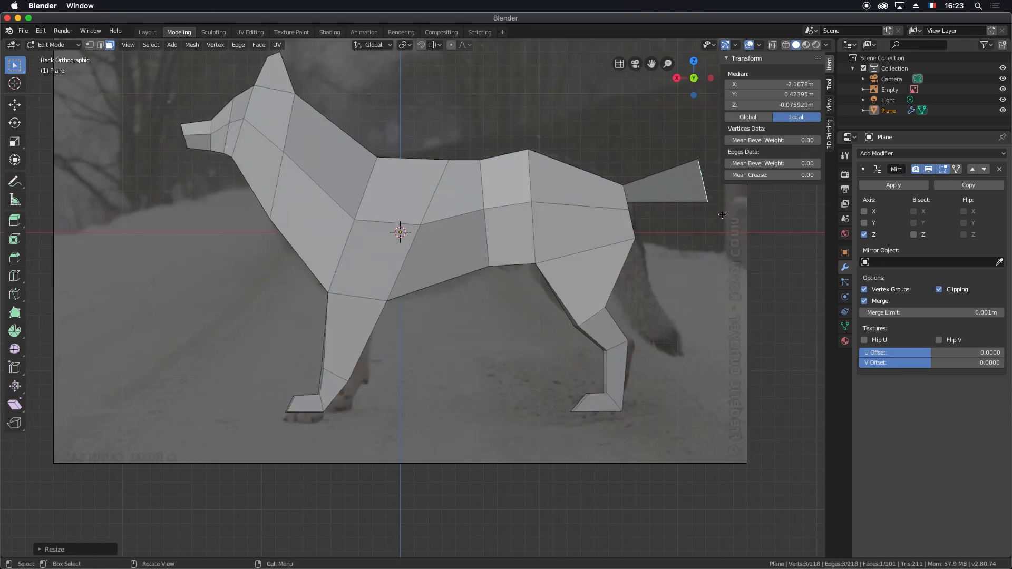
key(g)
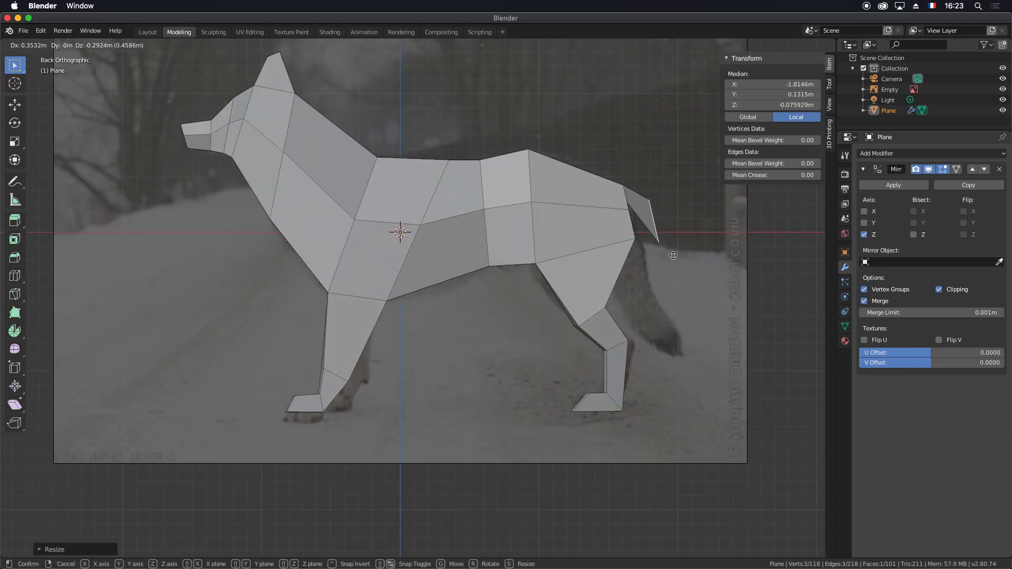
click(674, 255)
key(r)
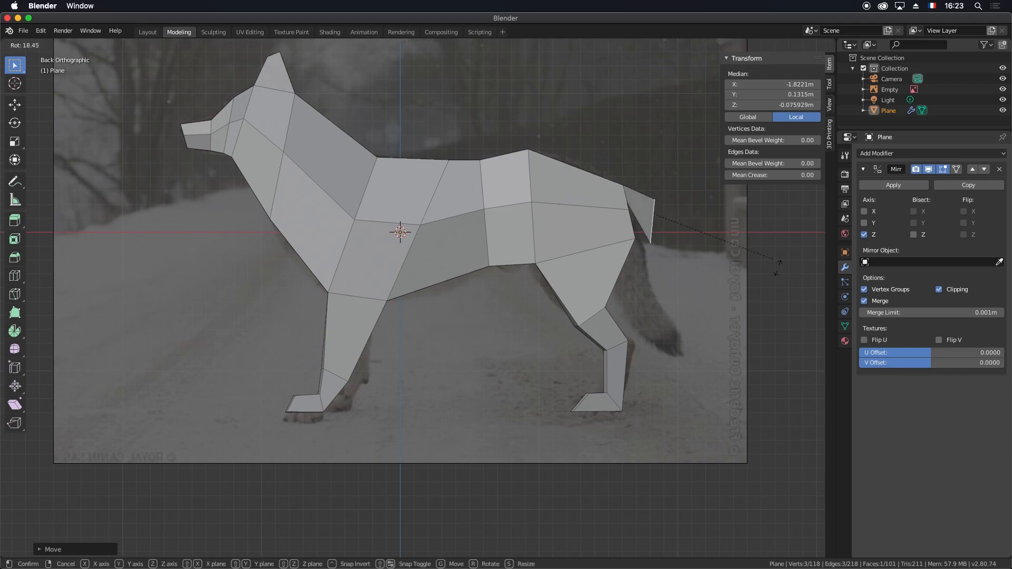
click(675, 251)
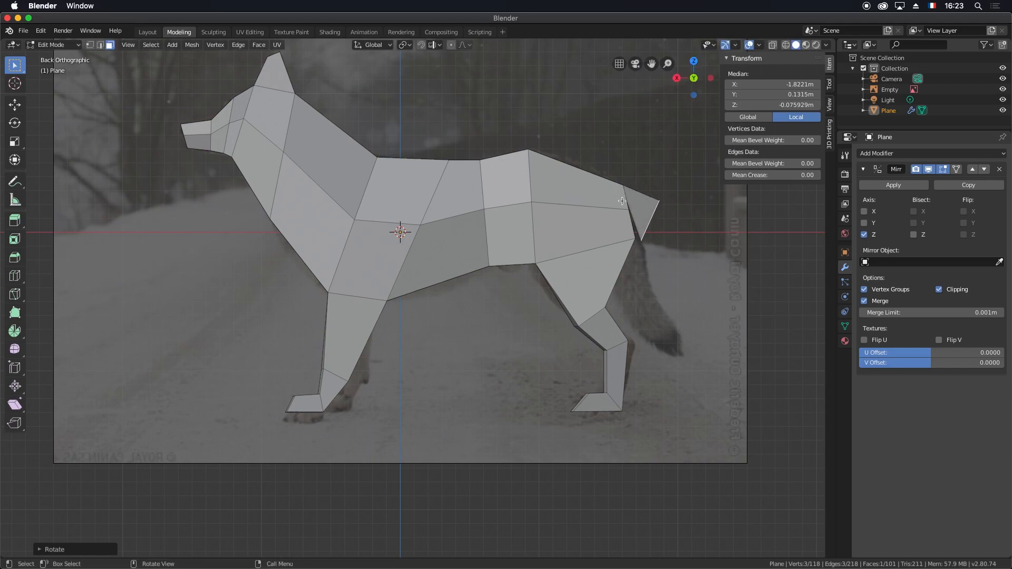
- Shift the tail's end face about 0.18 m backward and 0.25 m down, rotating it further to follow the drooping tail
key(g)
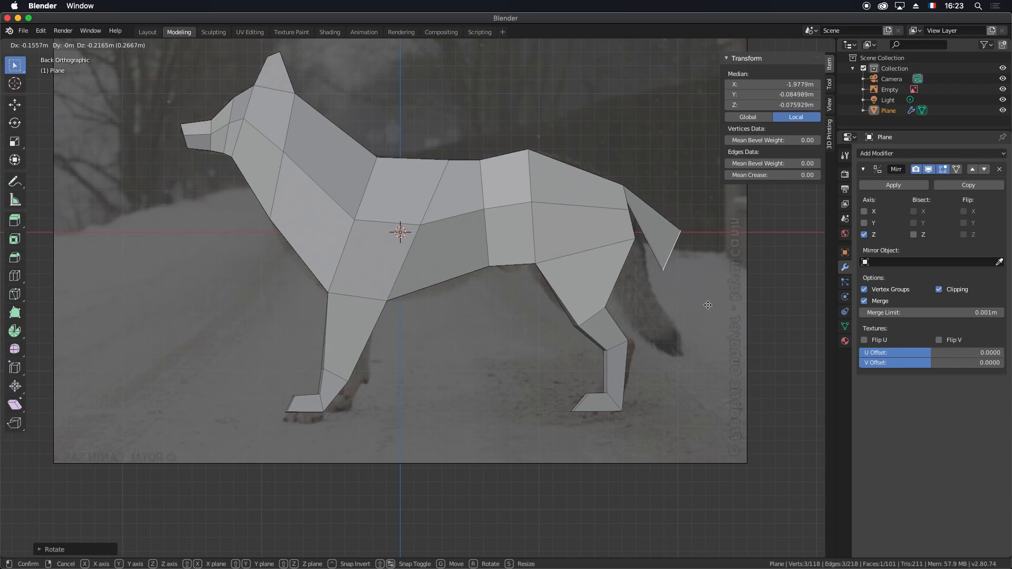
click(701, 316)
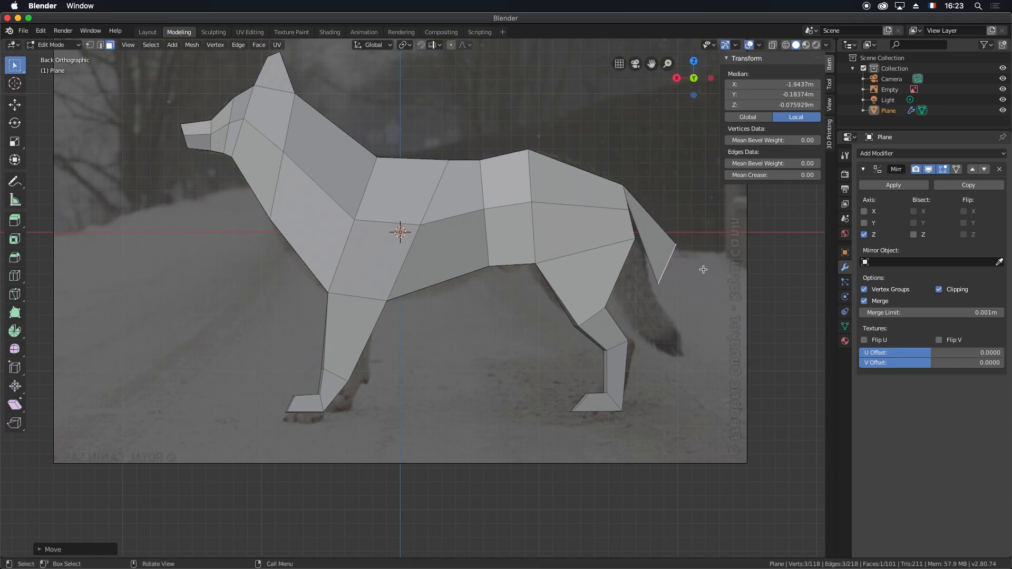
key(r)
click(680, 290)
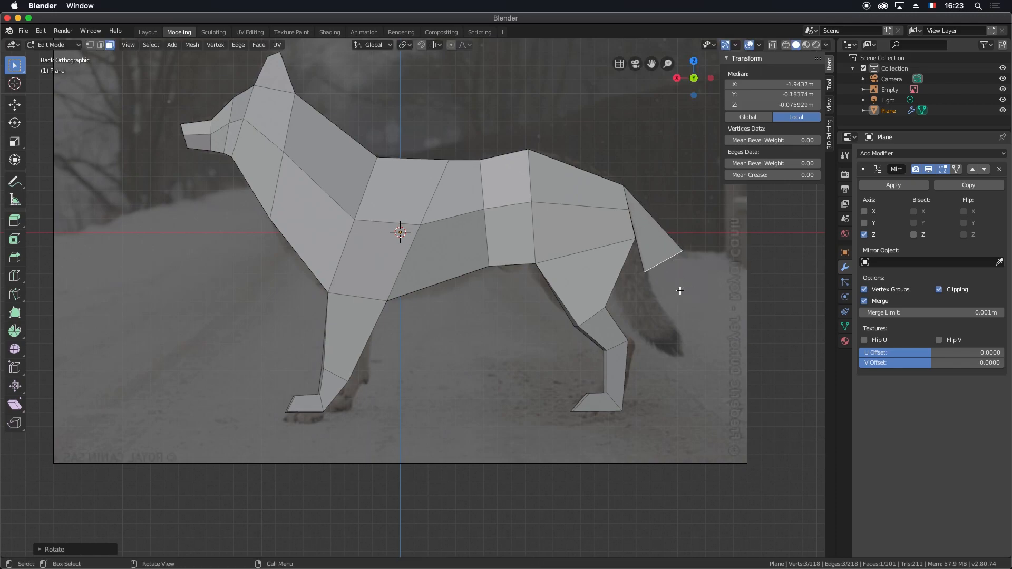
key(g)
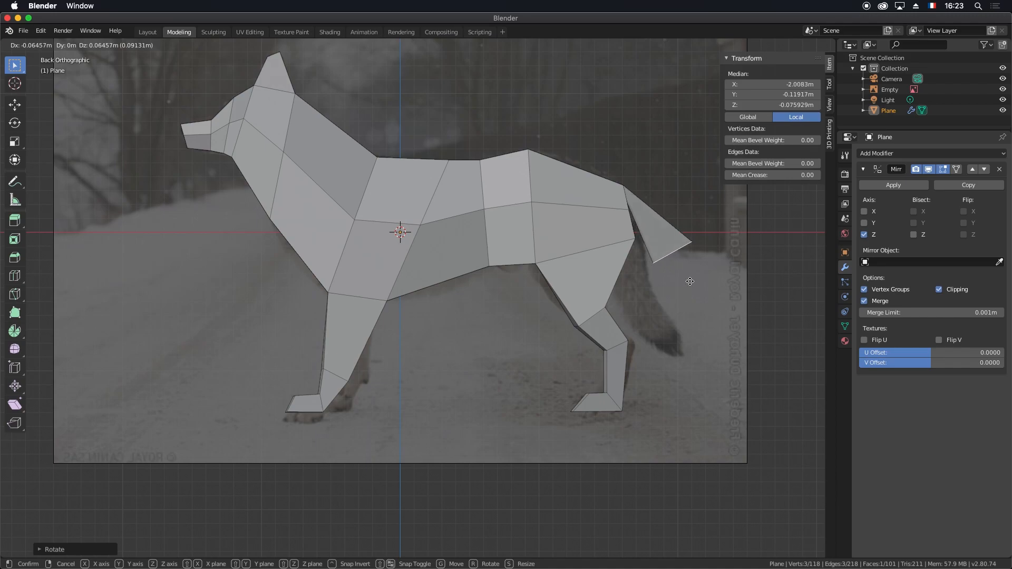
click(690, 281)
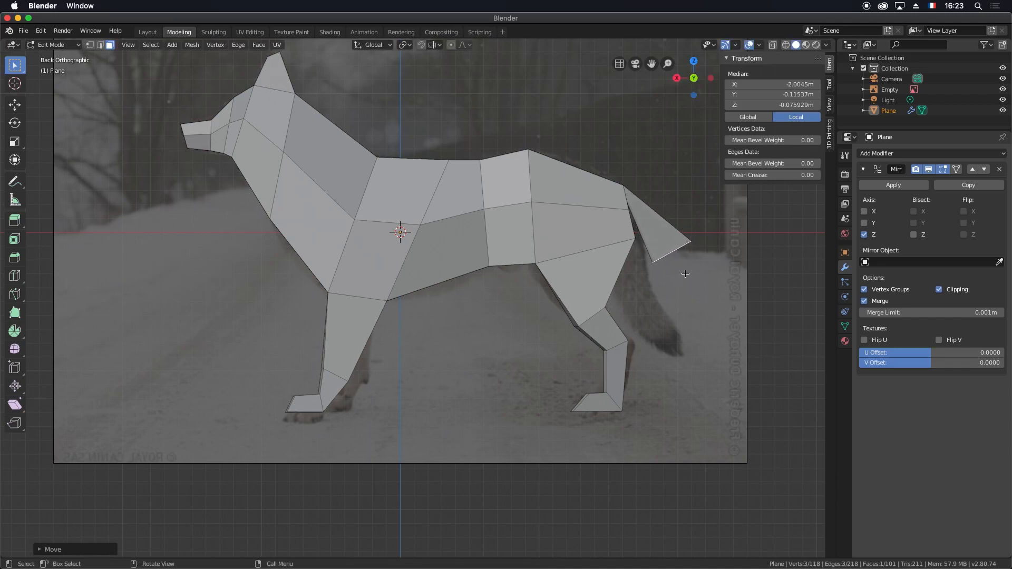
- Extrude the tail's end face about 0.78 m, shrink it to a narrow tip, and move the tip about 0.3 m toward the hind legs
key(e)
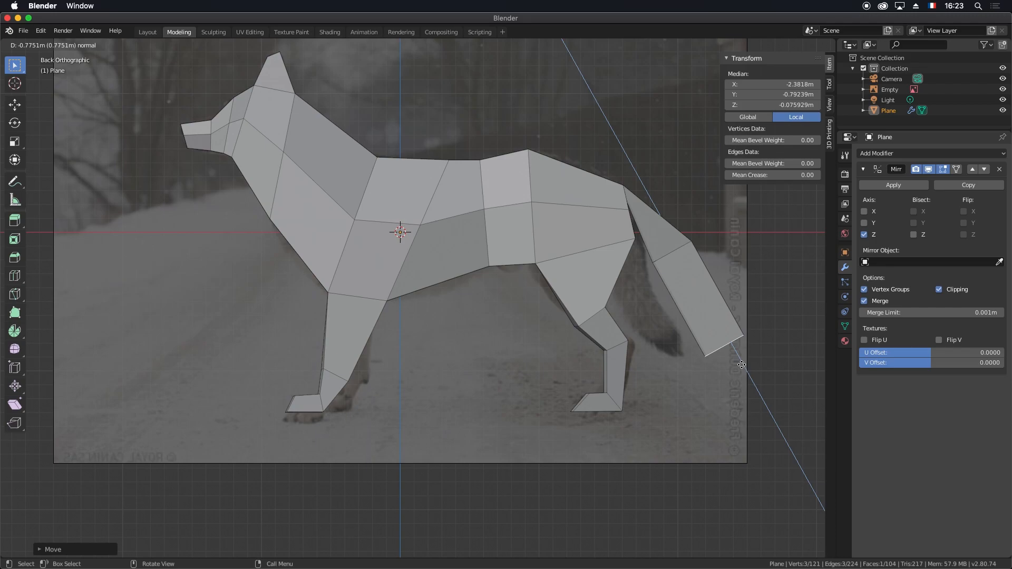
click(741, 365)
key(s)
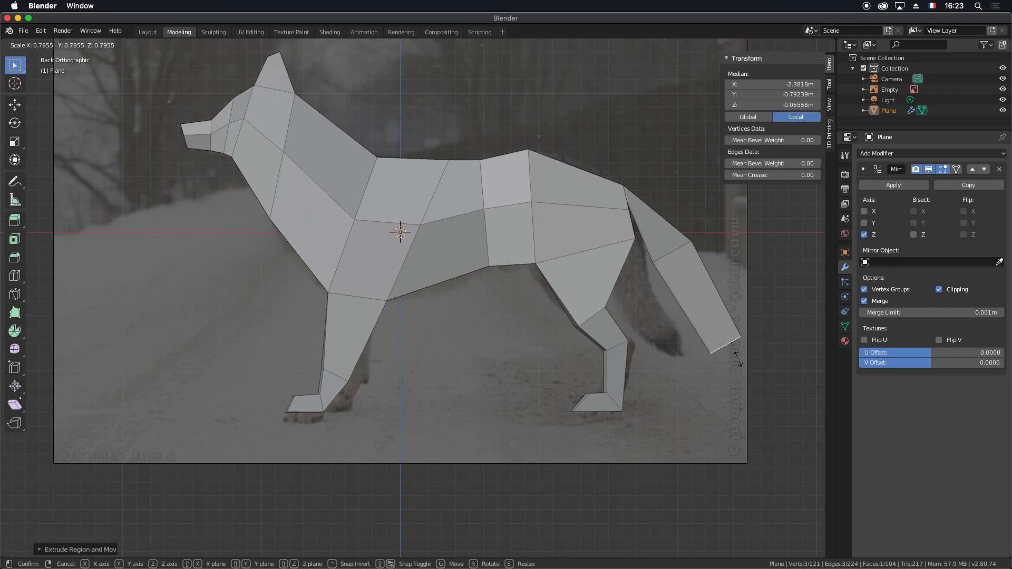
click(731, 345)
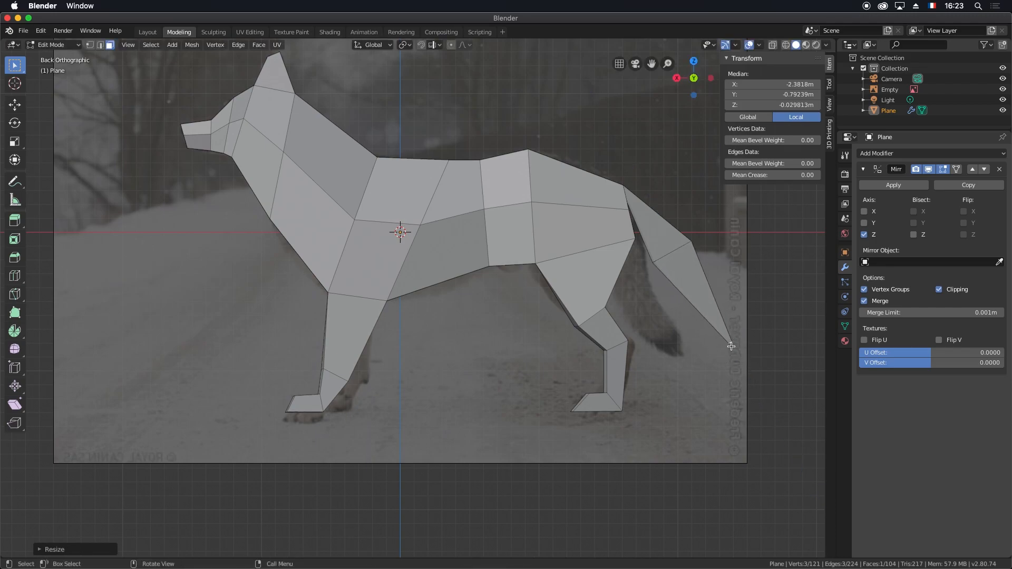
key(g)
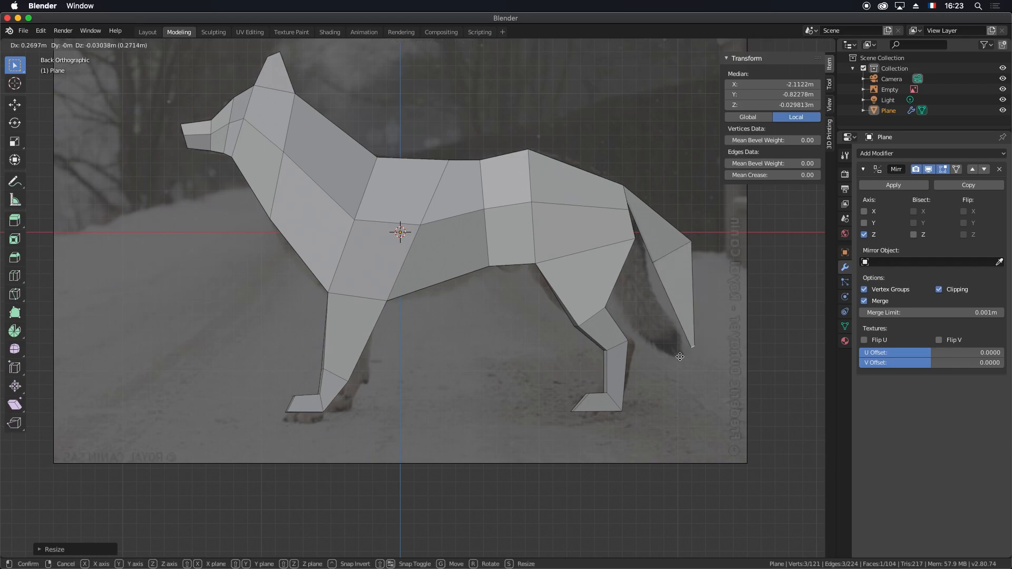
click(676, 354)
- Move the outer vertex at the tail's widest point about 0.05 m along the Y axis toward the mirror plane
middle_drag(538, 287, 436, 283)
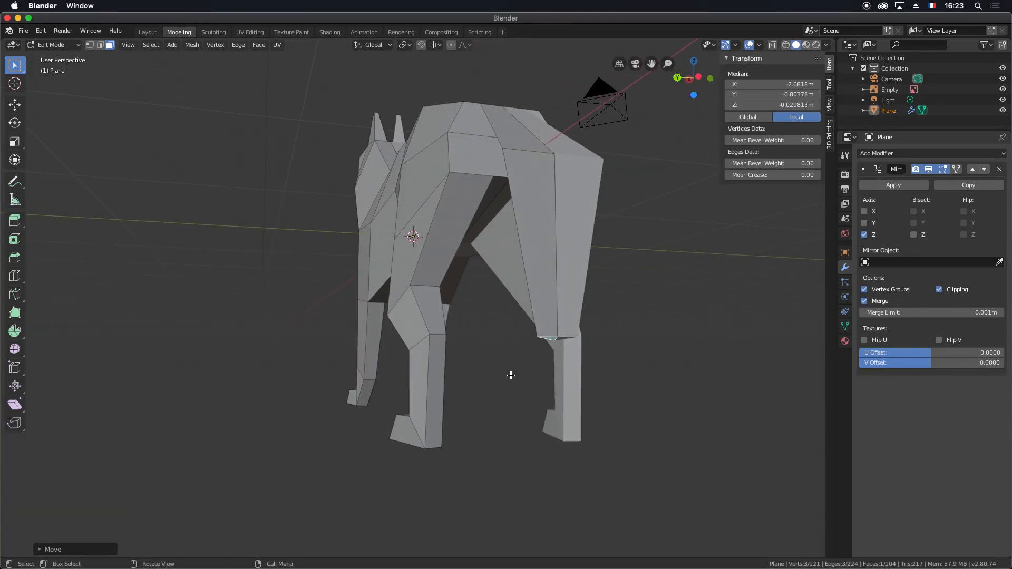
middle_drag(507, 184, 527, 283)
key(2)
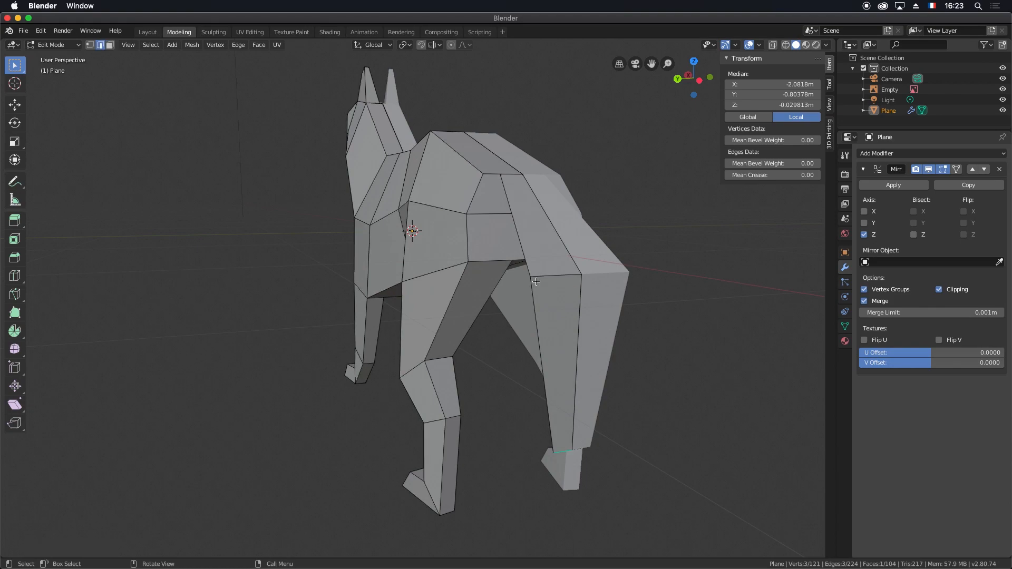
click(533, 281)
key(1)
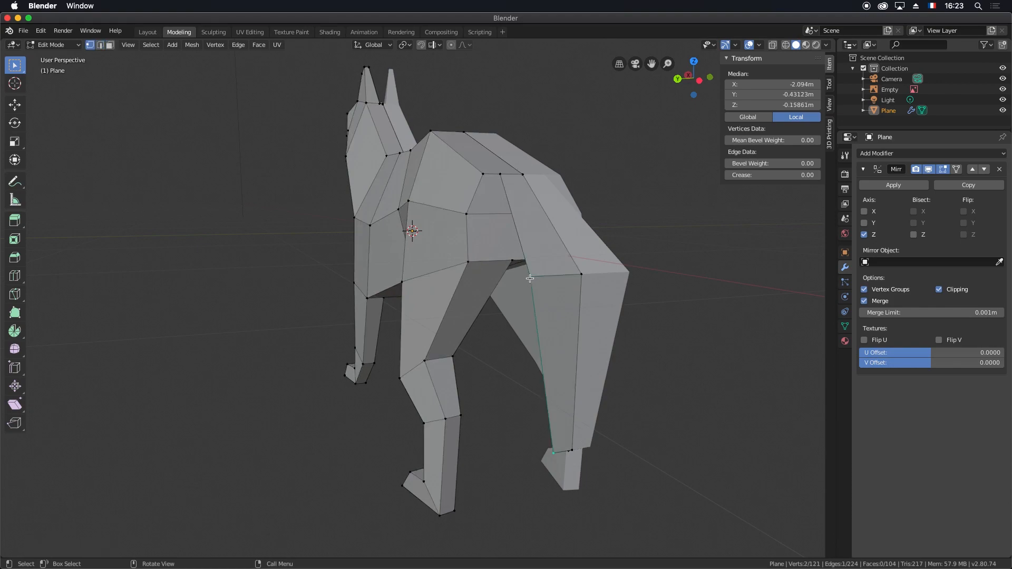
click(531, 276)
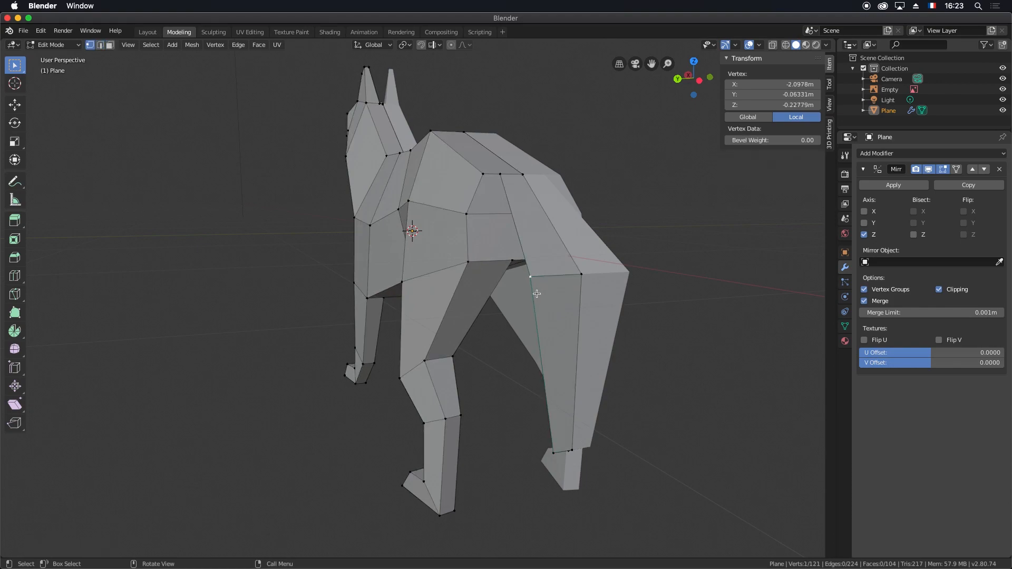
key(g)
key(y)
click(551, 290)
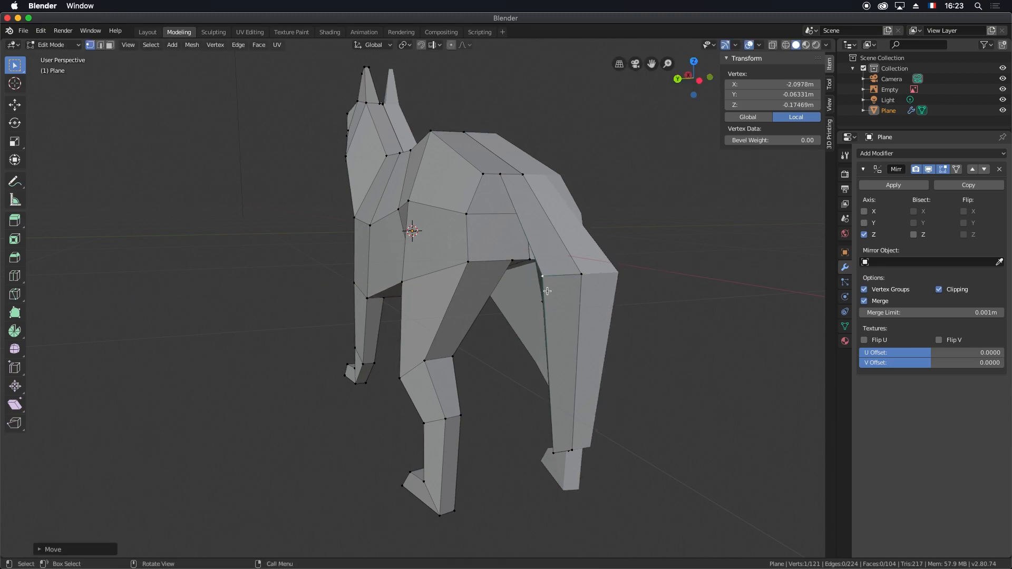
- Move the outer vertex of the tail tip about 0.05 m along the Y axis toward the mirror plane
click(554, 452)
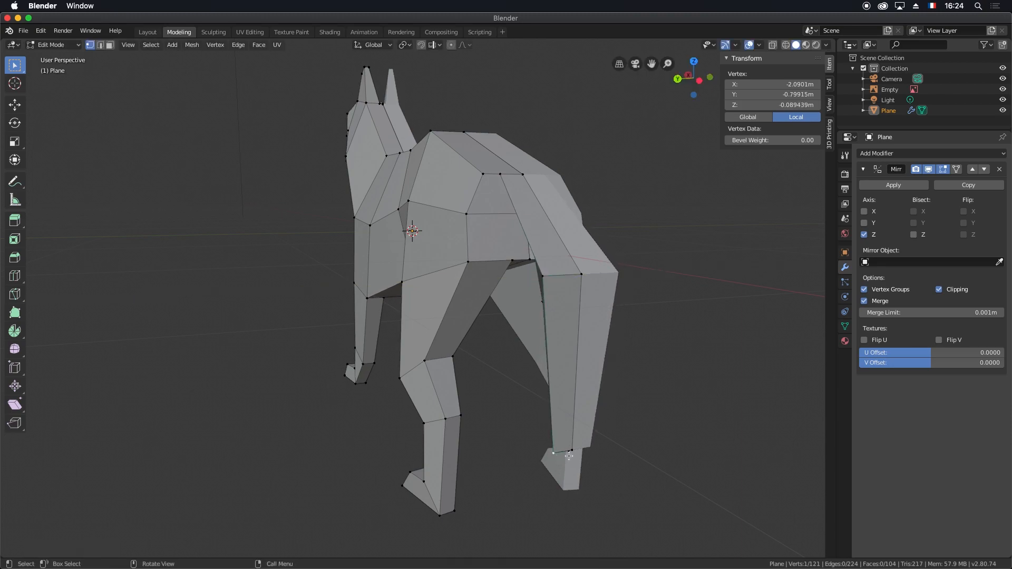
key(g)
key(y)
click(579, 455)
- Triangulate the upper and lower side faces of the tail
middle_drag(579, 455, 660, 169)
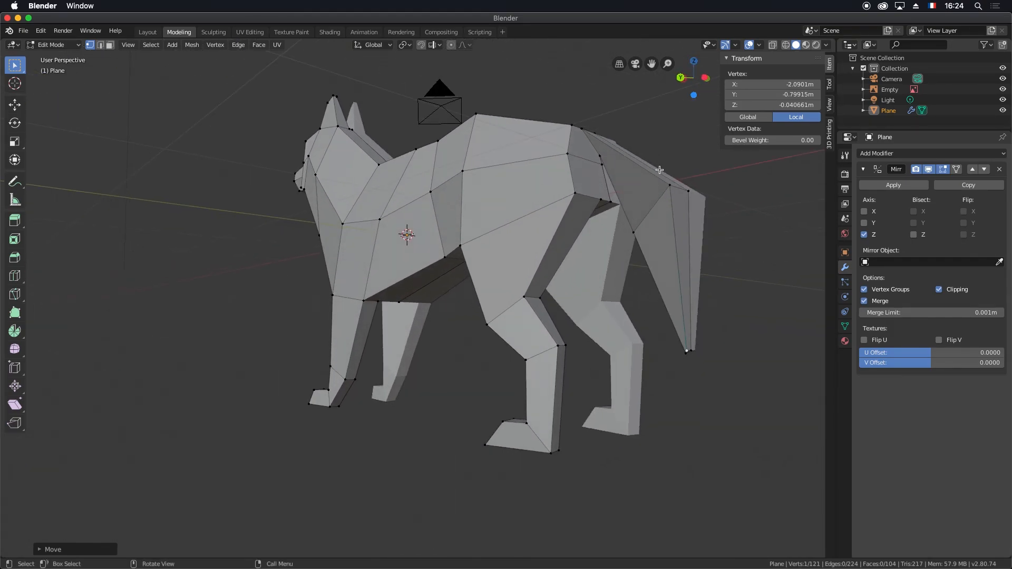
key(3)
click(636, 189)
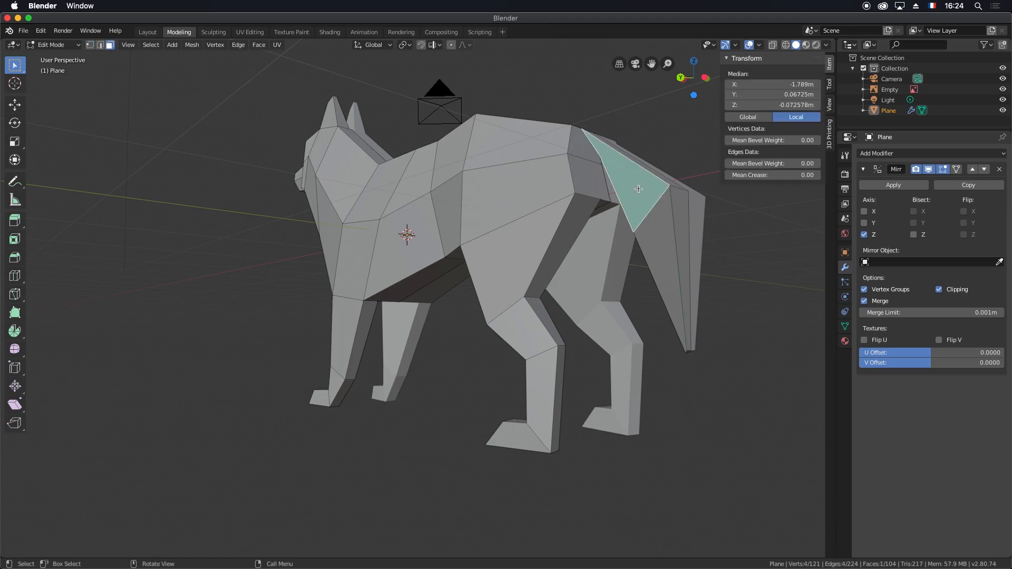
shift+click(656, 232)
right_click(644, 197)
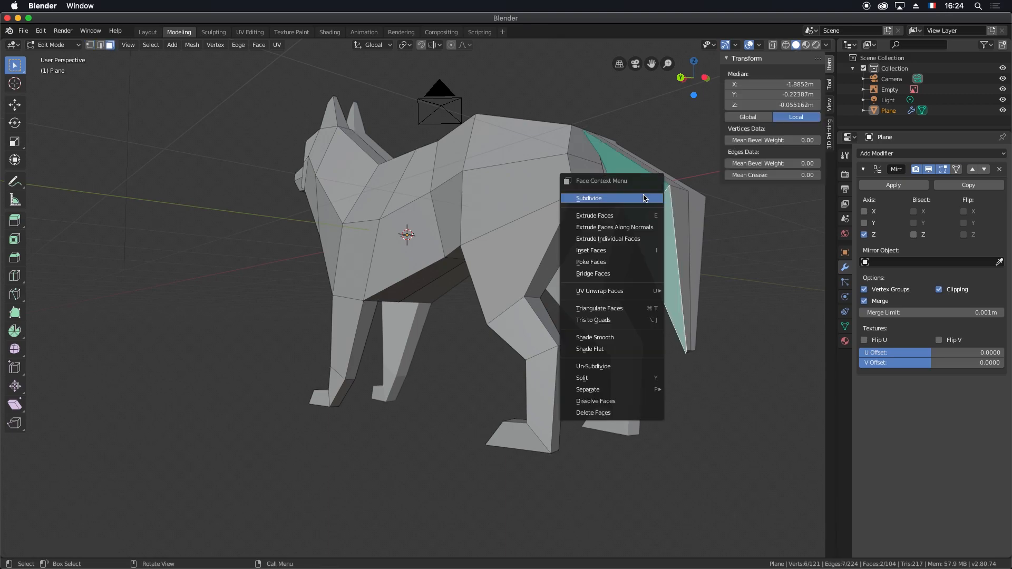
click(623, 310)
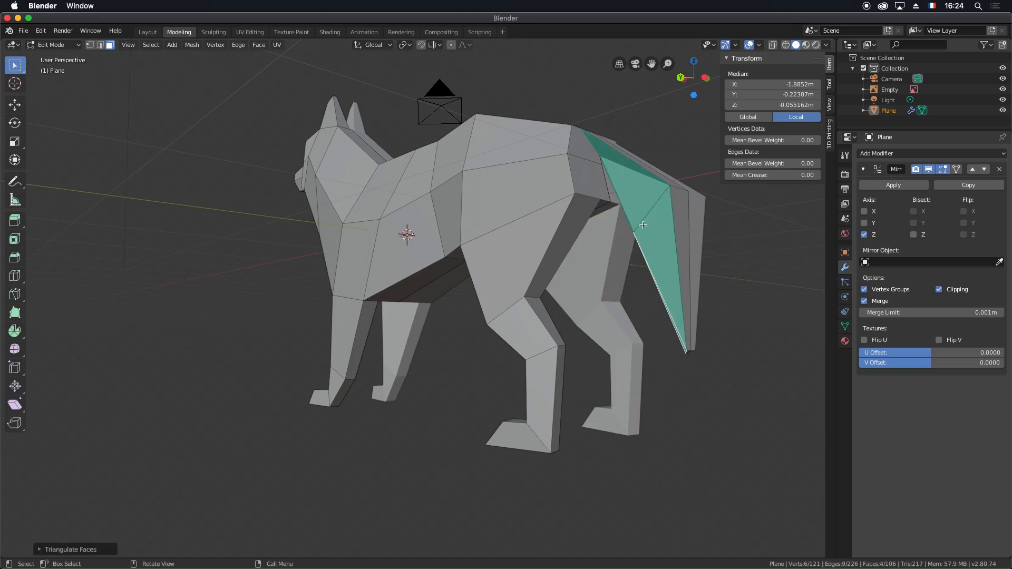
- Narrow the tail's base by moving its outer rump vertex about 0.07 m along the Y axis toward the mirror plane
middle_drag(686, 258, 594, 255)
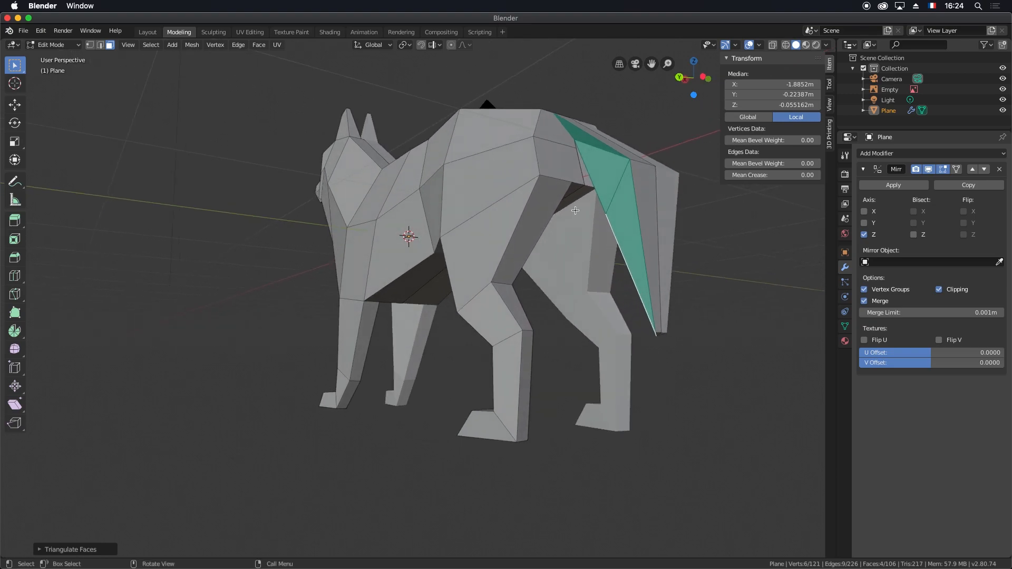
middle_drag(576, 210, 547, 227)
key(1)
click(460, 159)
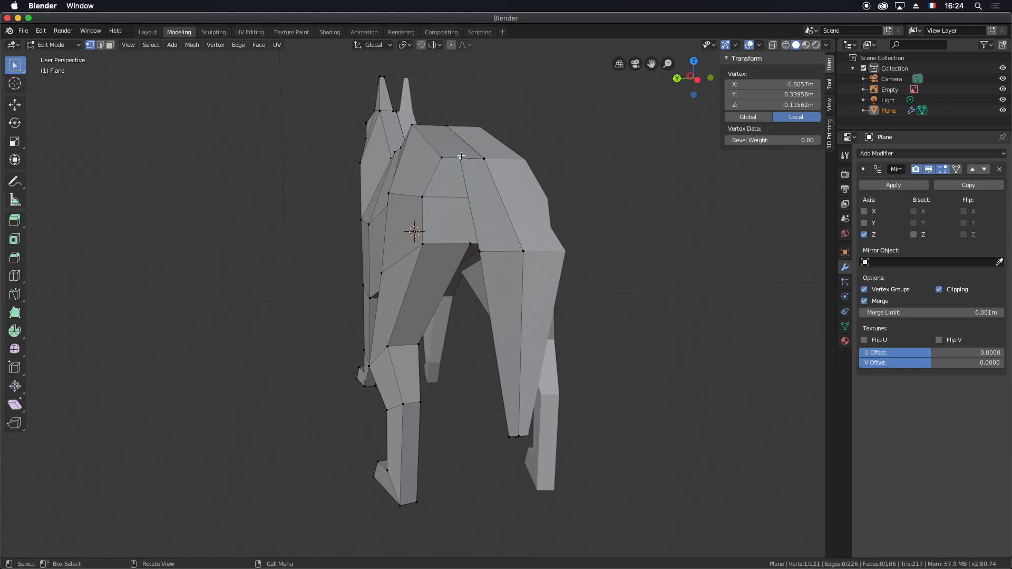
key(g)
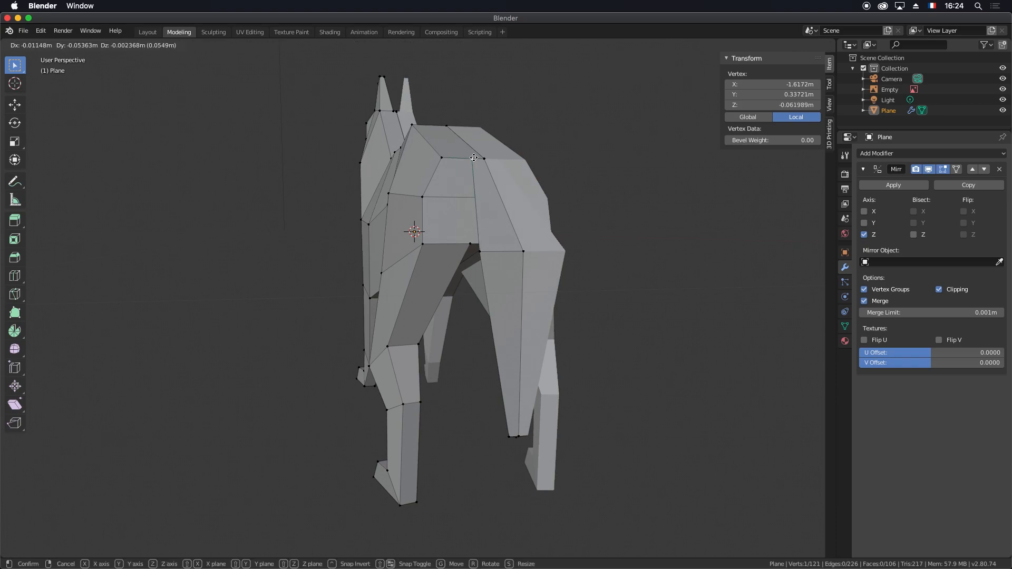
key(y)
click(475, 158)
- Leave mesh editing and view the whole wolf in orthographic projection against the reference photo
middle_drag(474, 158, 419, 278)
scroll(465, 235, down, 4)
key(Tab)
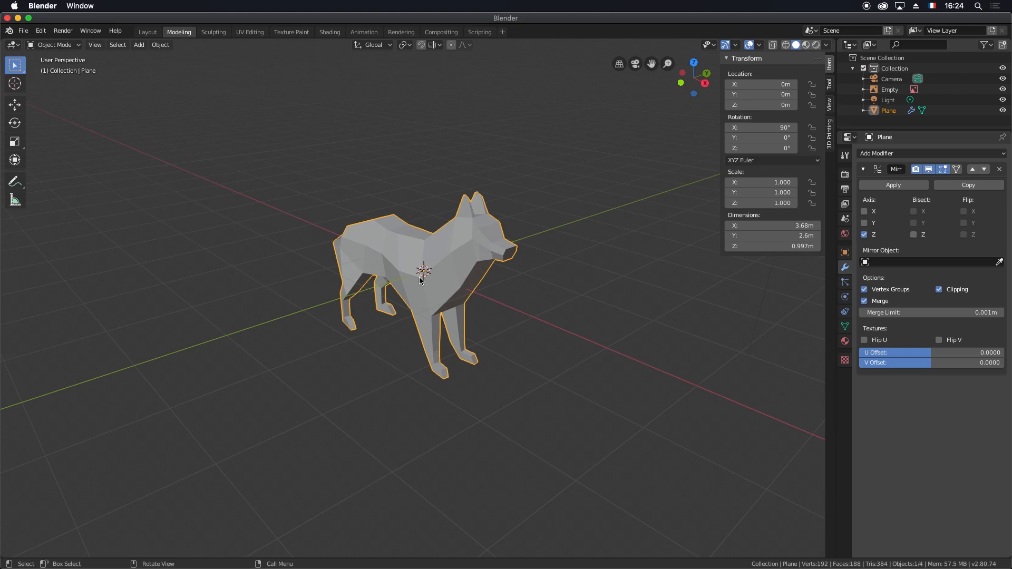
key(KP_5)
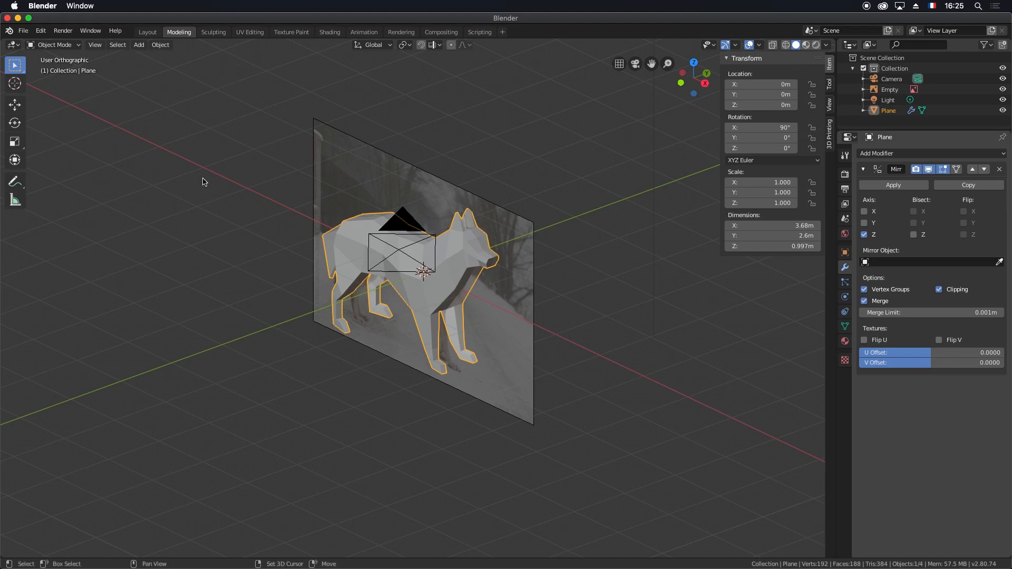
key(shift+a)
mouse_move(204, 182)
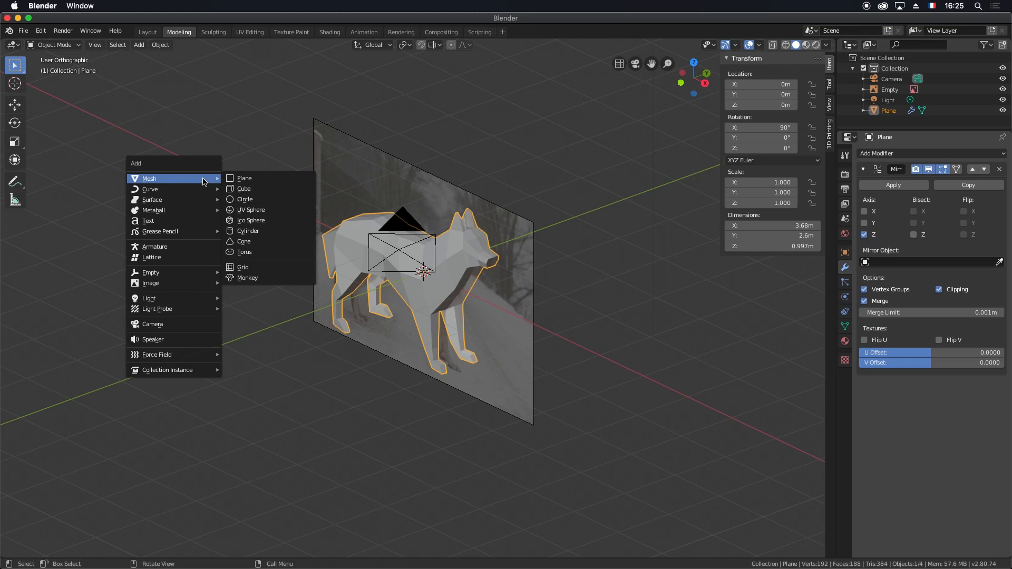
key(Escape)
- Preview the wolf mesh in wireframe while editing it, and return the viewport to solid shading
key(Tab)
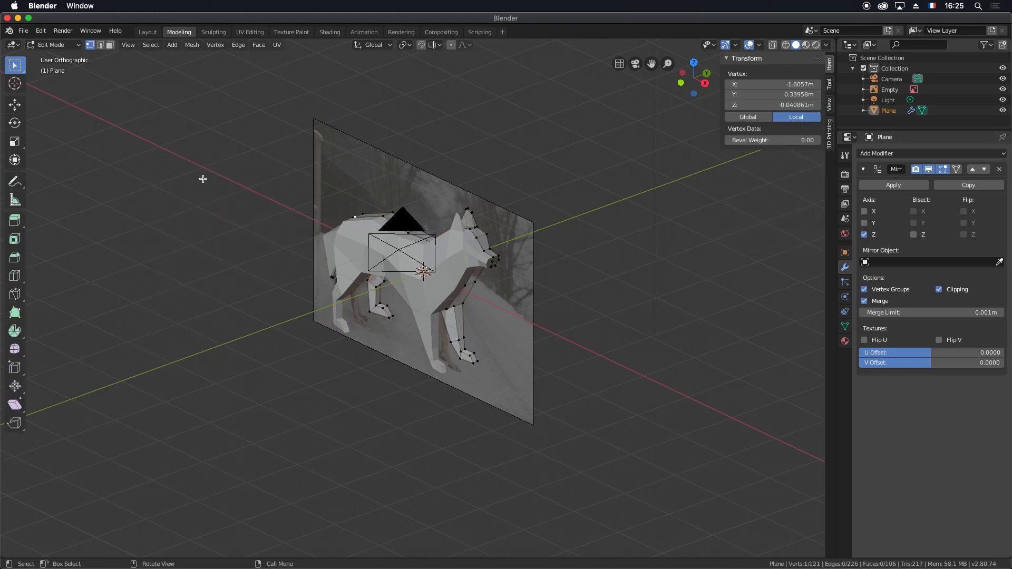
key(z)
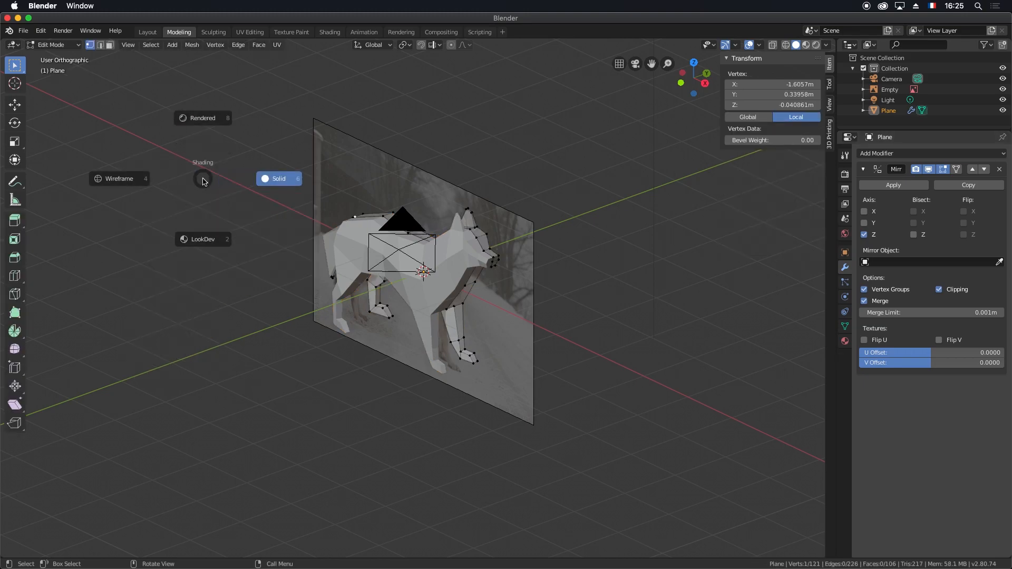
click(196, 179)
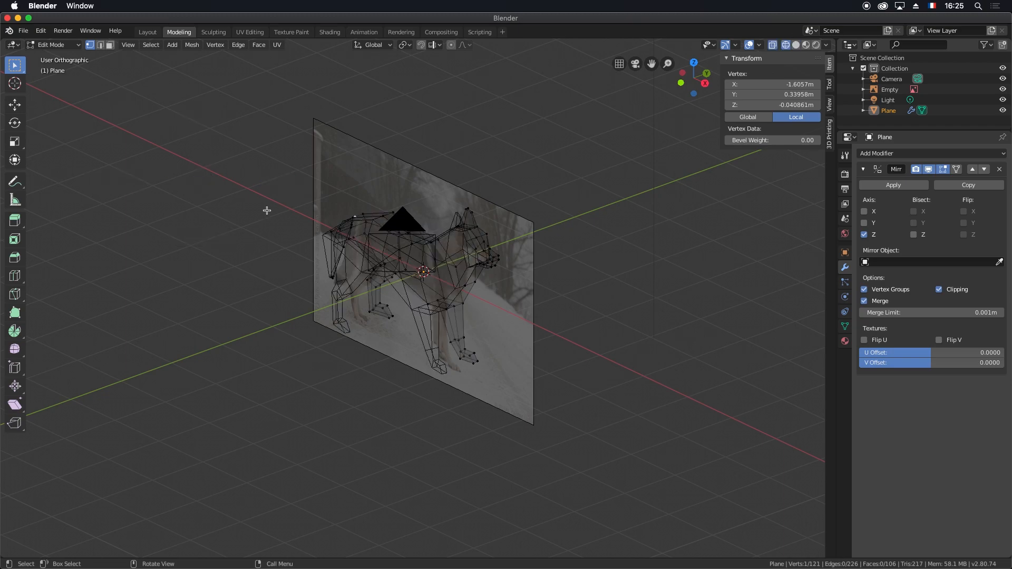
key(z)
click(339, 210)
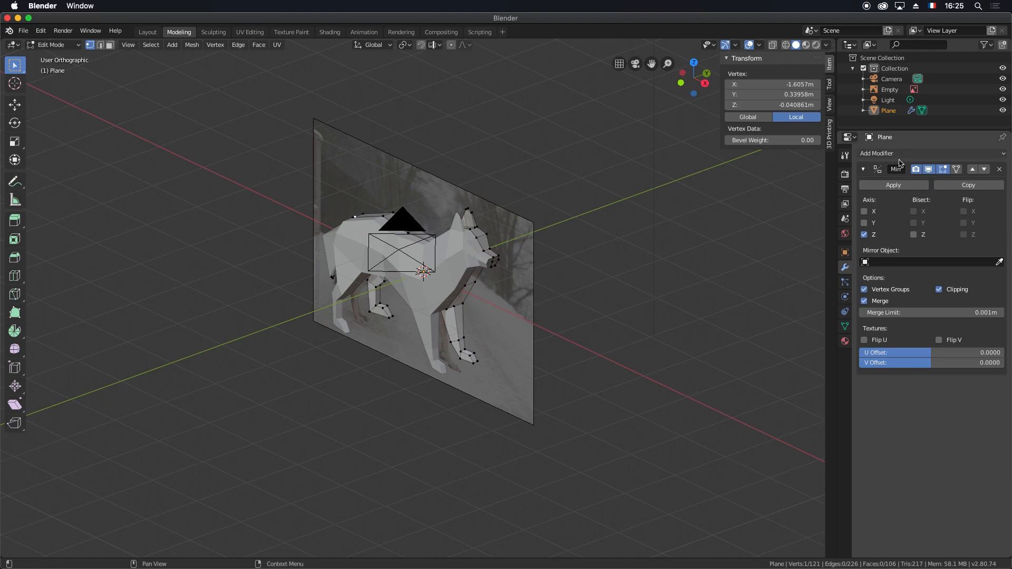
middle_drag(757, 228, 583, 312)
mouse_move(430, 326)
middle_down()
mouse_move(416, 323)
mouse_move(442, 331)
middle_up()
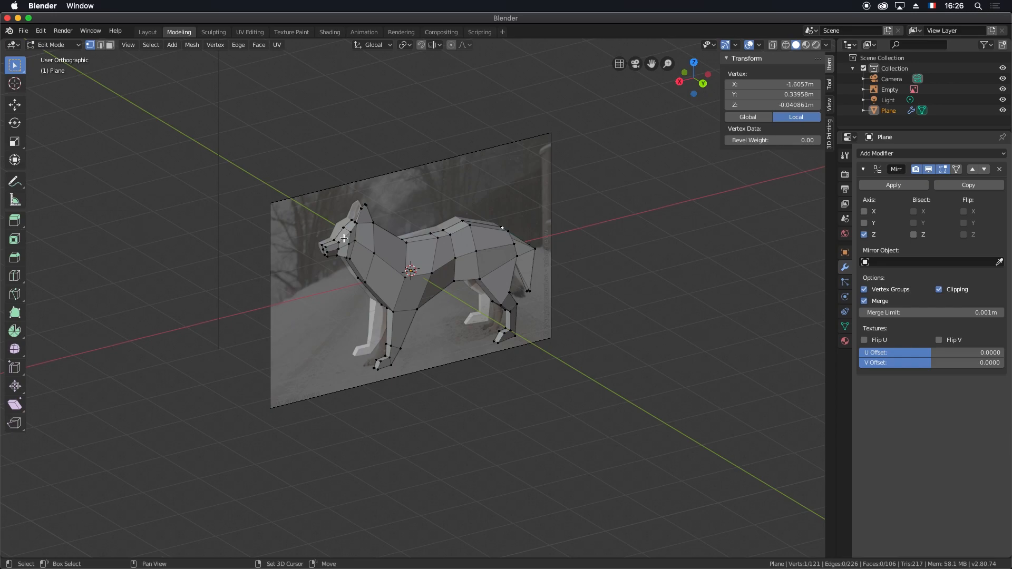
key(shift+a)
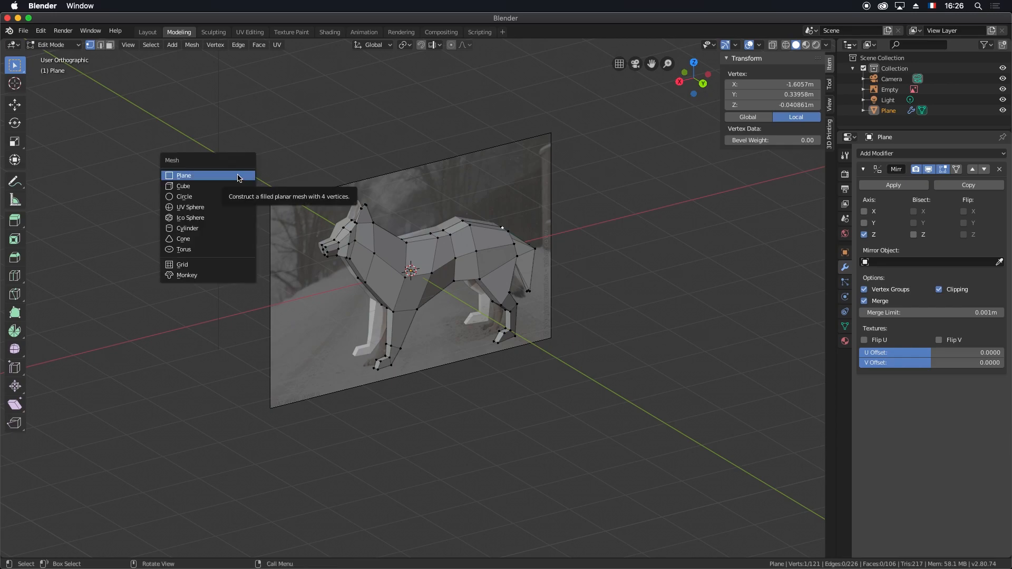
key(Escape)
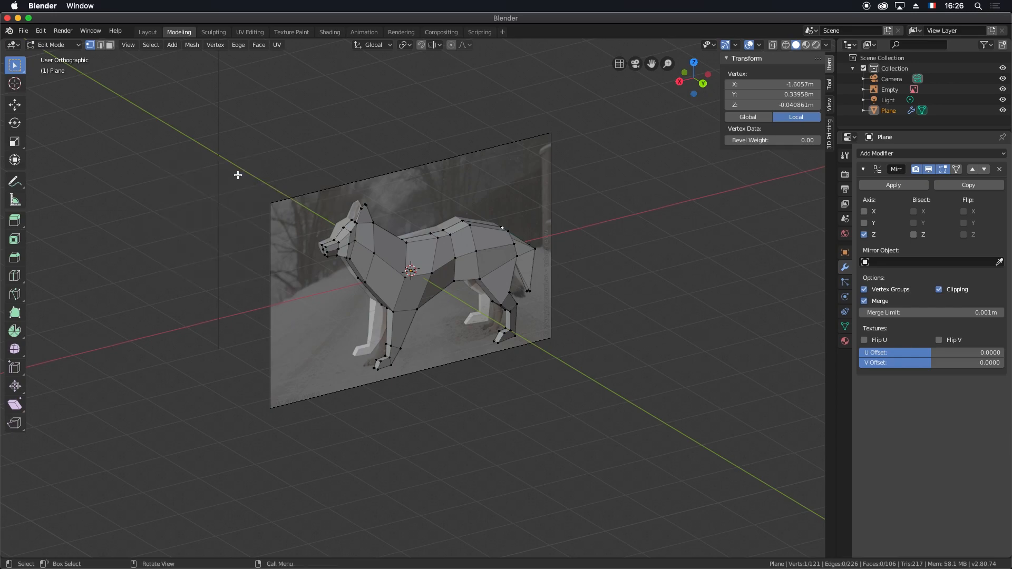
key(Tab)
key(shift+a)
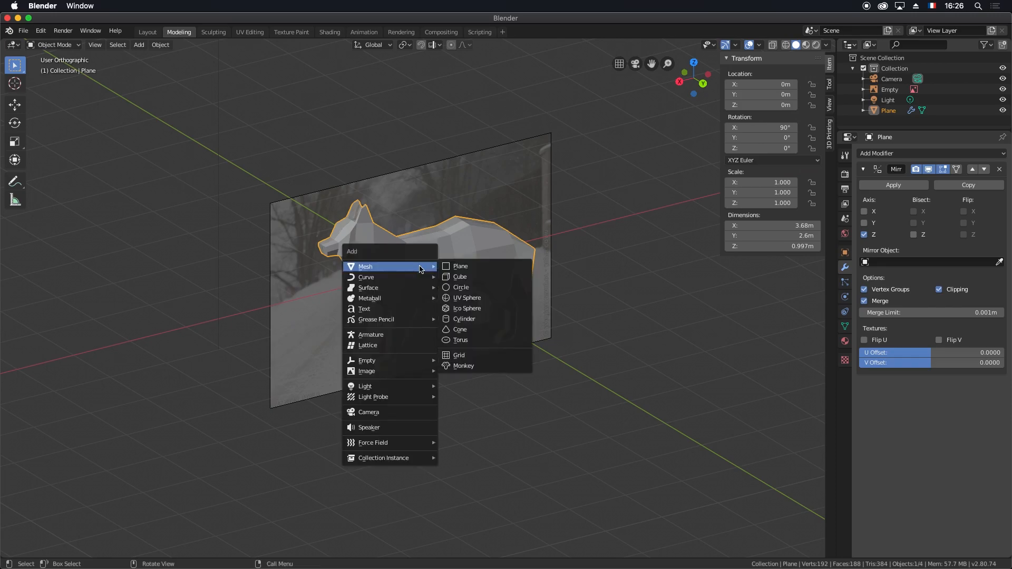
mouse_move(399, 372)
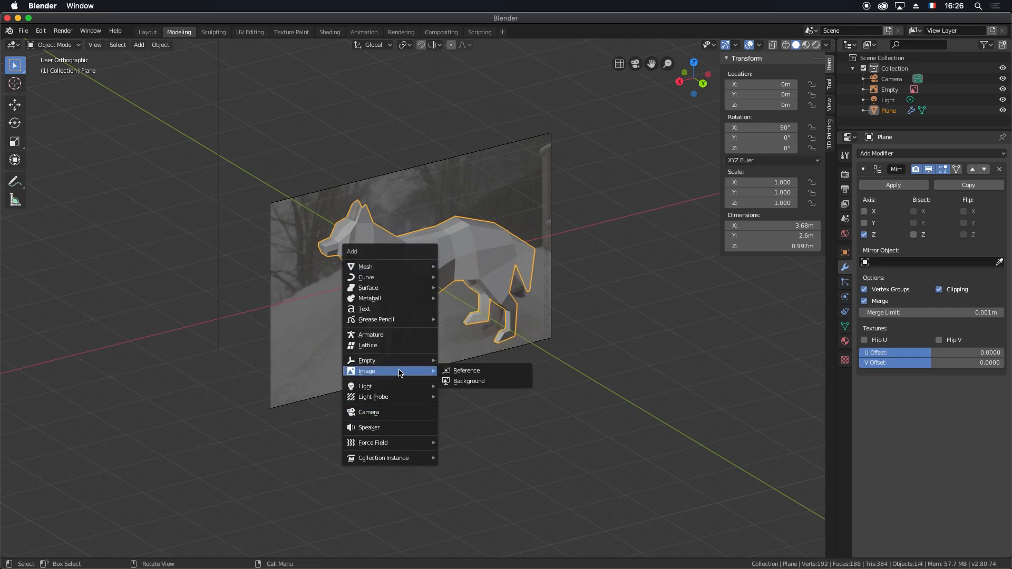
click(481, 372)
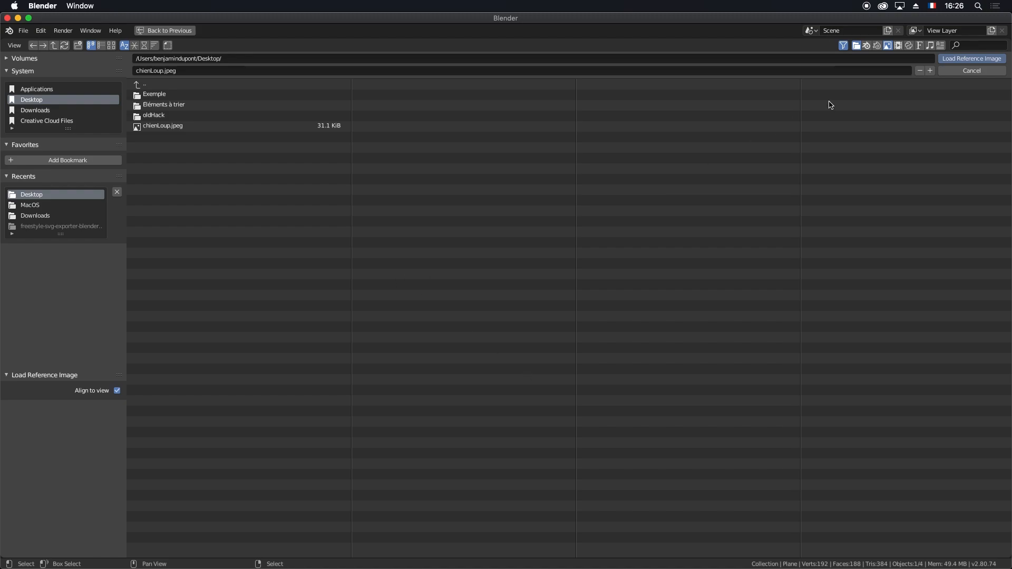
click(972, 59)
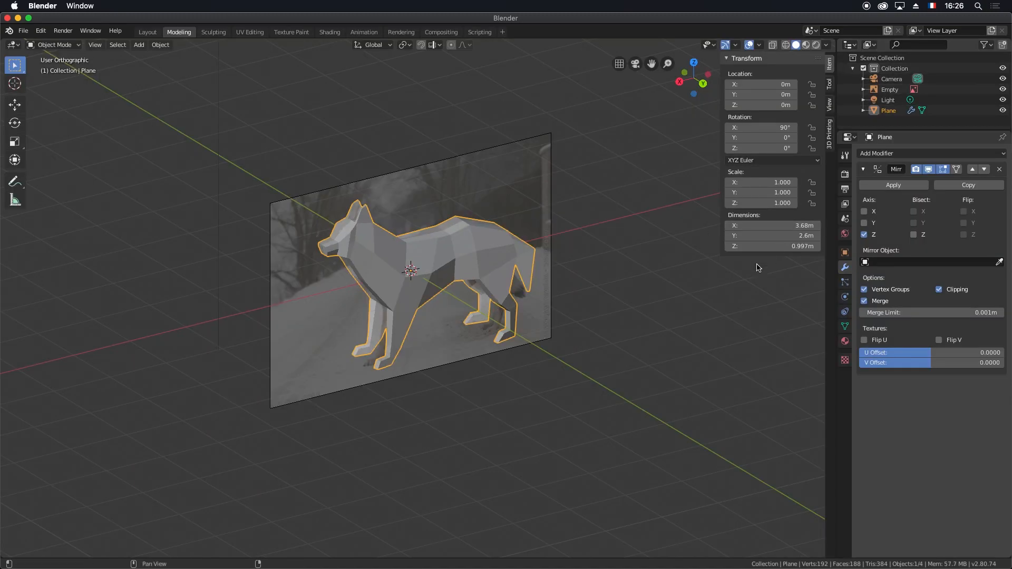
- Set the wolf reference image's transparency to 0.243 and enable its display in perspective view
click(890, 90)
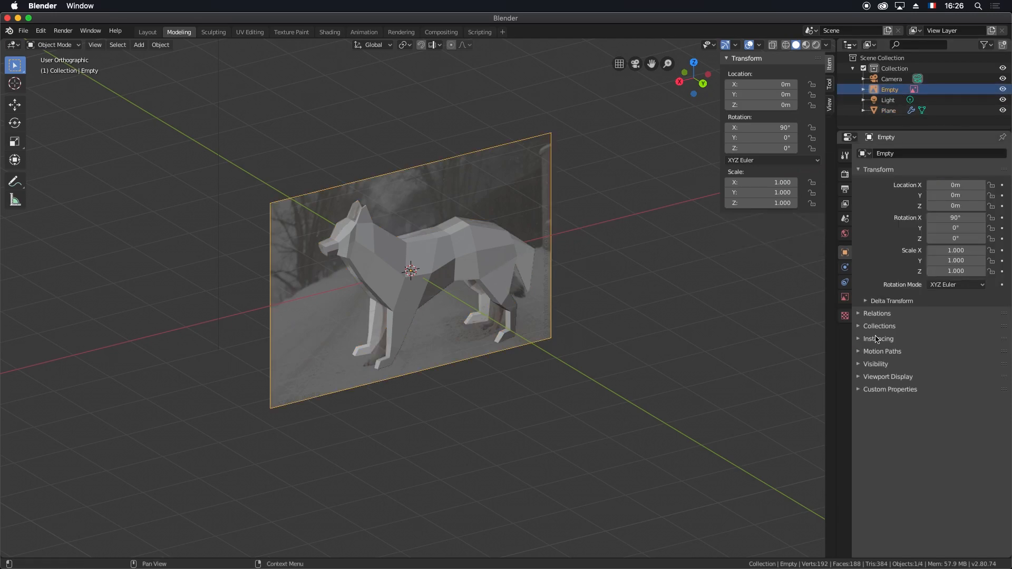
click(846, 294)
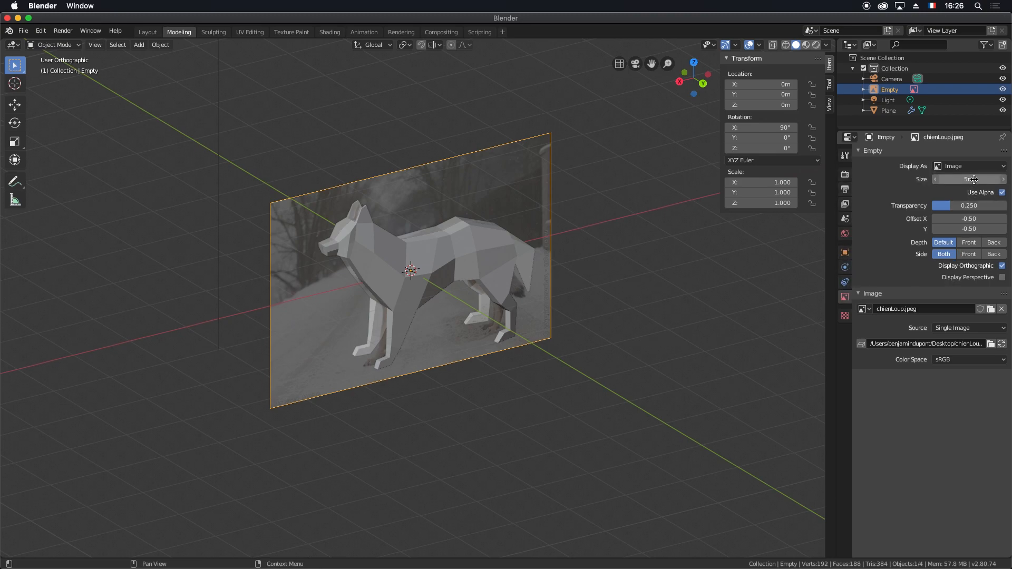
click(997, 194)
click(997, 194)
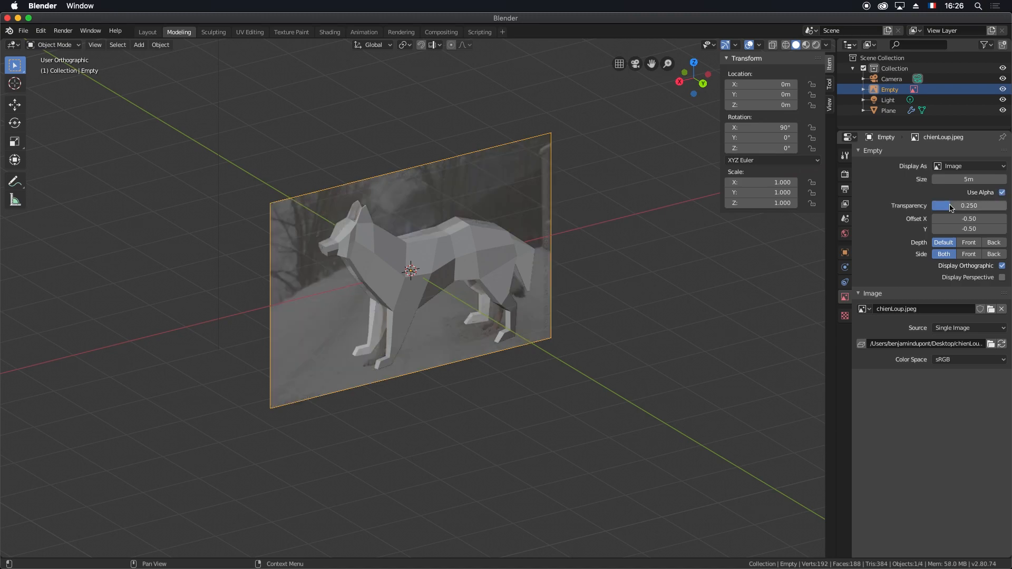
drag(958, 207, 950, 207)
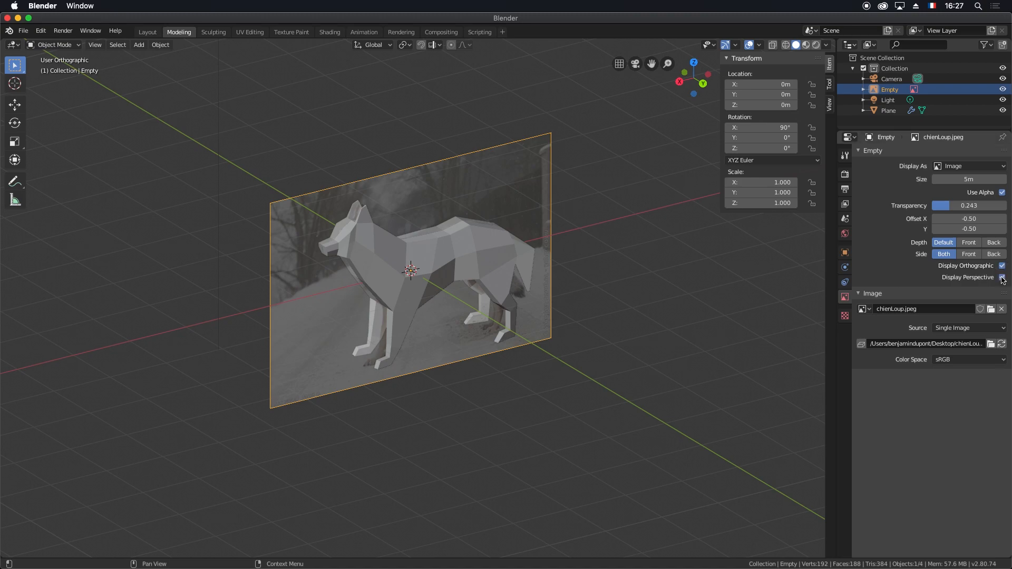
- Switch the viewport to perspective, turn off the reference image's perspective display, and view the finished wolf alone
click(663, 303)
key(KP_5)
key(KP_5)
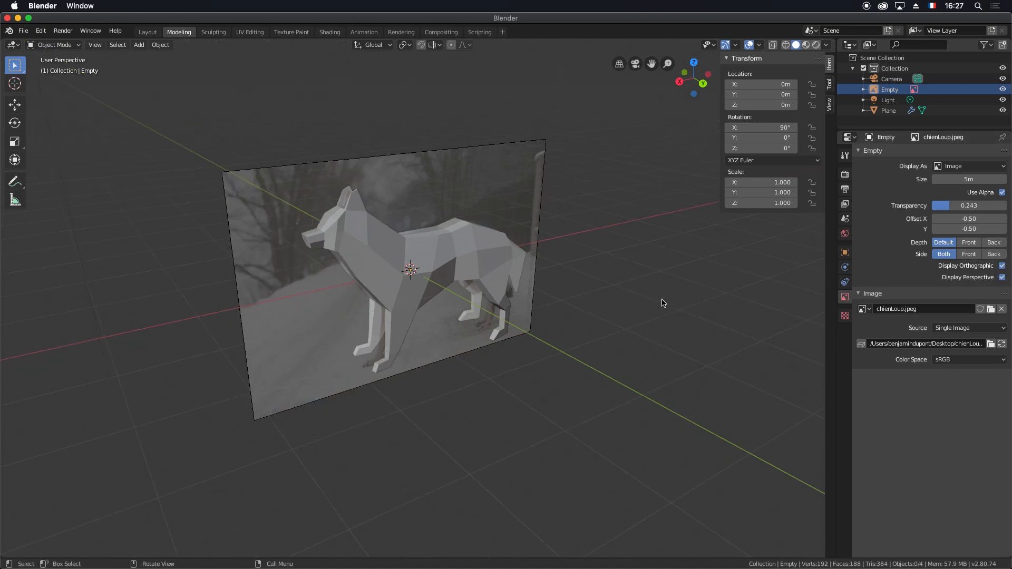
key(KP_5)
click(1002, 278)
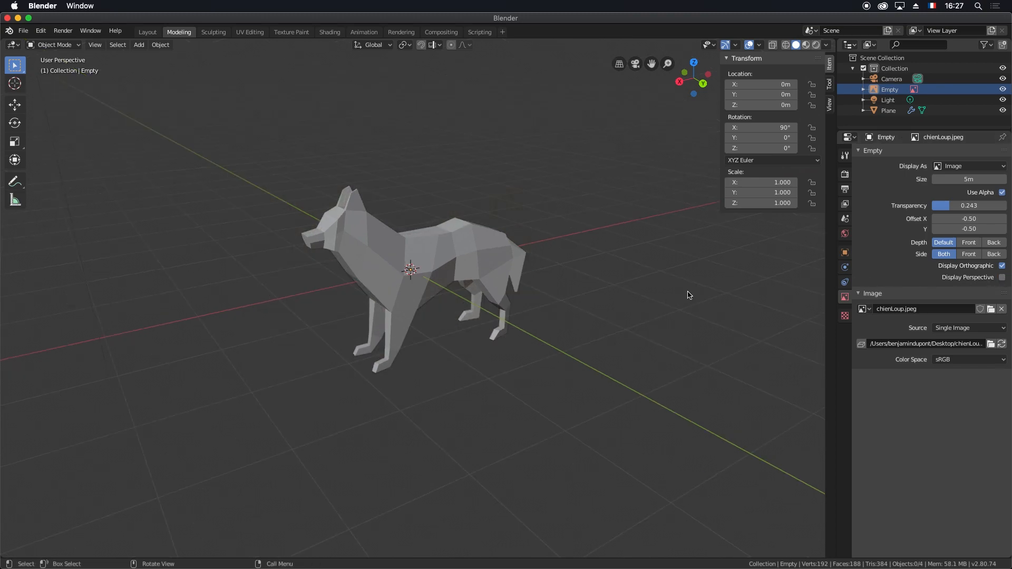
middle_drag(568, 292, 422, 289)
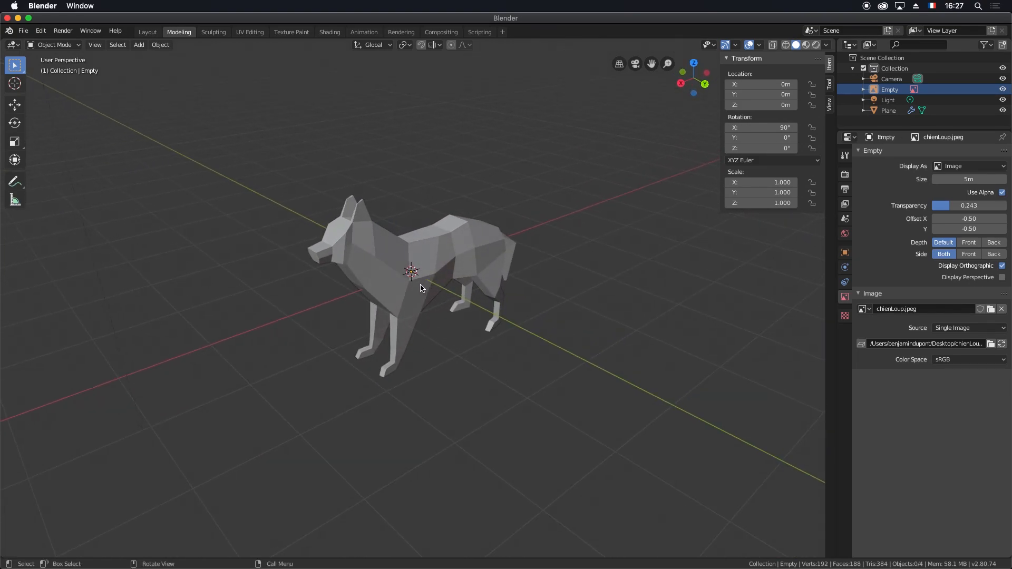